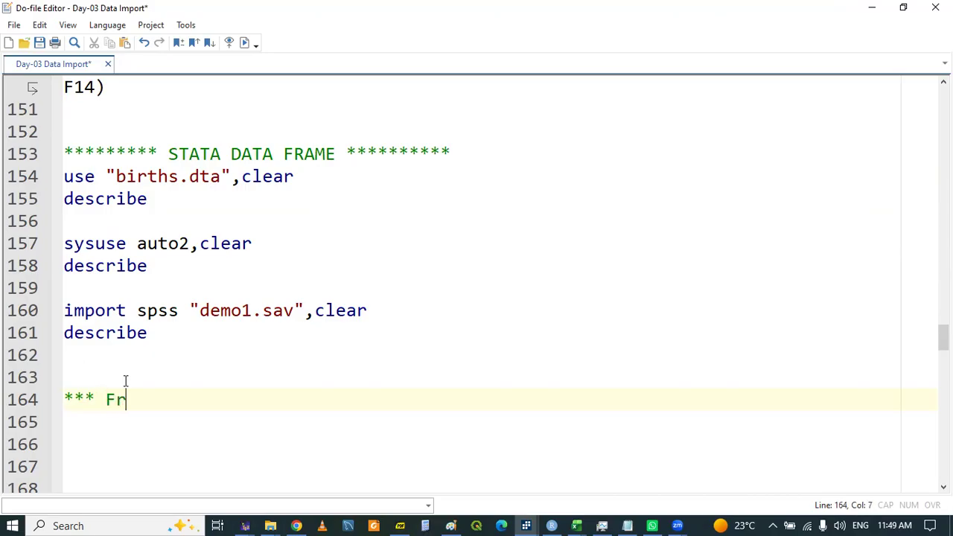
Complete the comment "*** Frames creation" and write use "births.dta",clear // (default frame) on the line beneath it
text(rea)
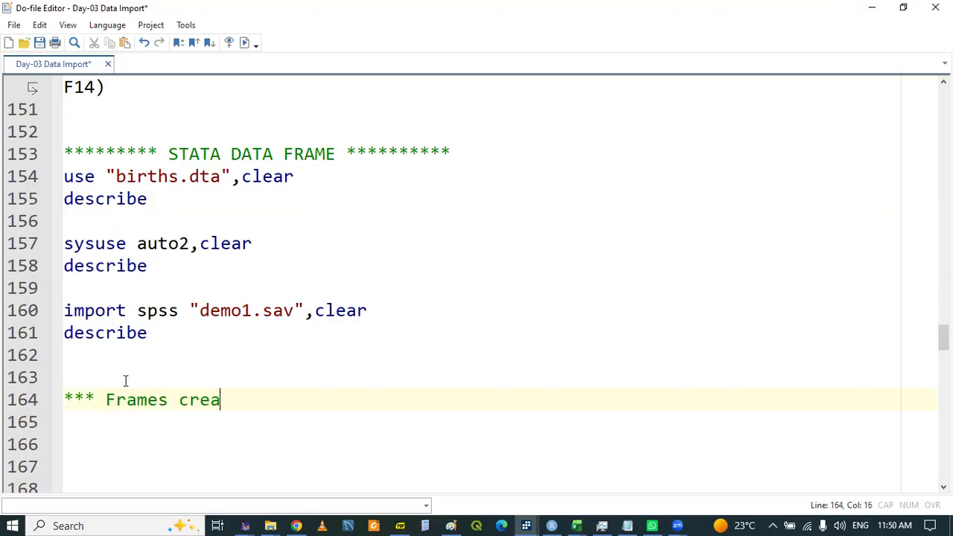
text(tion)
key(Return)
text(use "births.dta",clear)
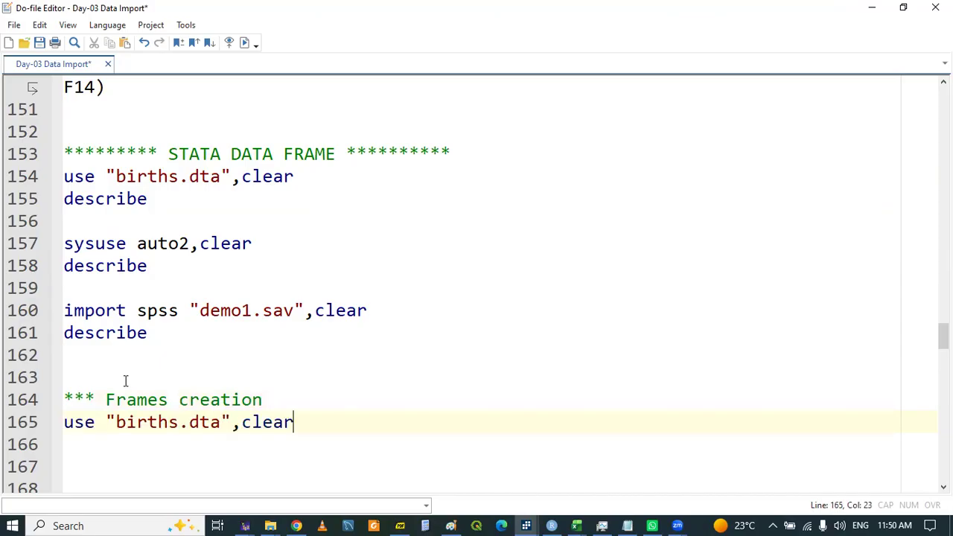
text(// (default frame)
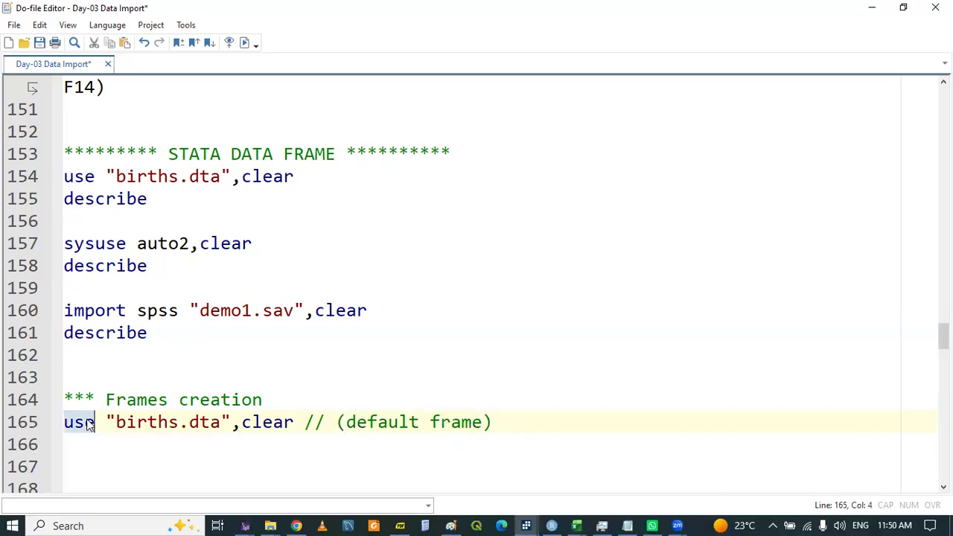
Run the births.dta loading line under Frames creation, check its output in the main Stata window and return to the Do-file Editor
triple_click(93, 420)
click(178, 422)
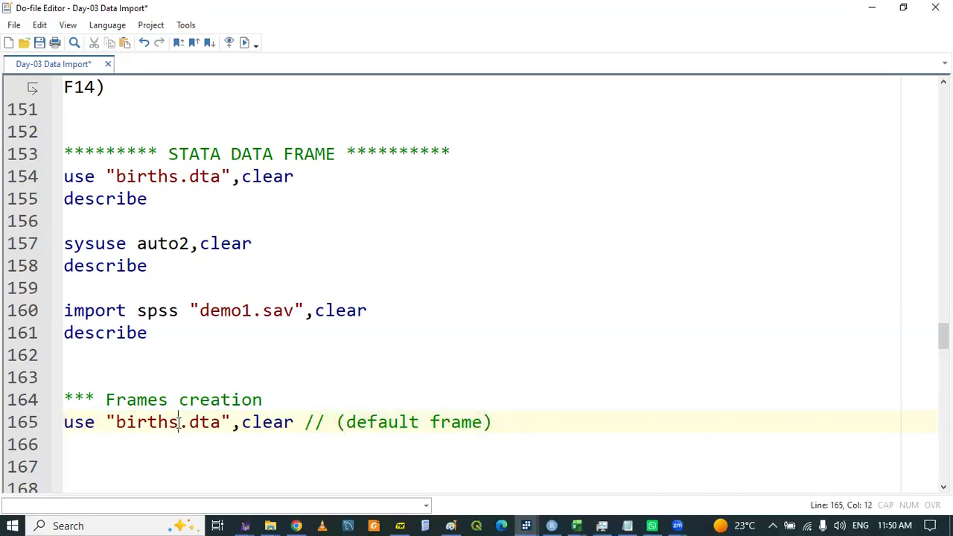
click(526, 526)
click(291, 477)
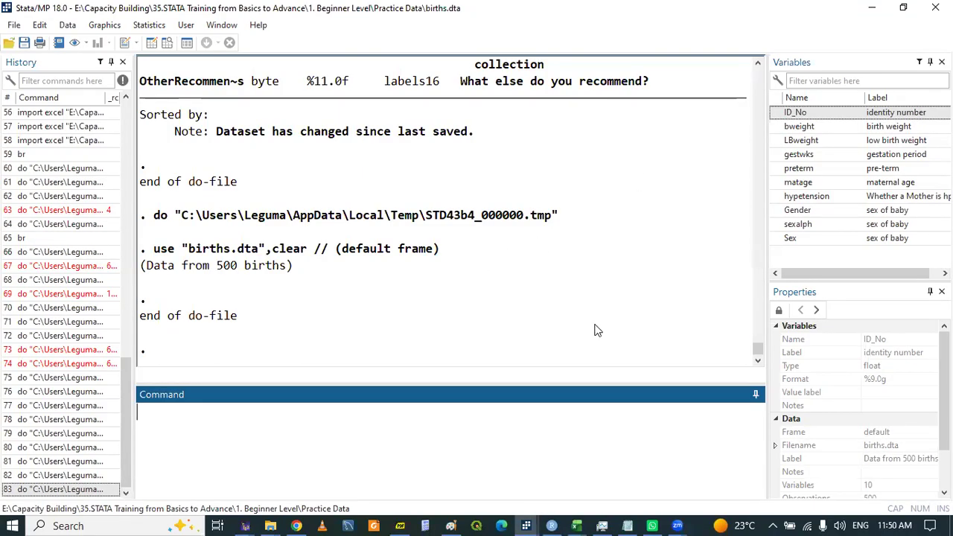
click(526, 525)
click(465, 493)
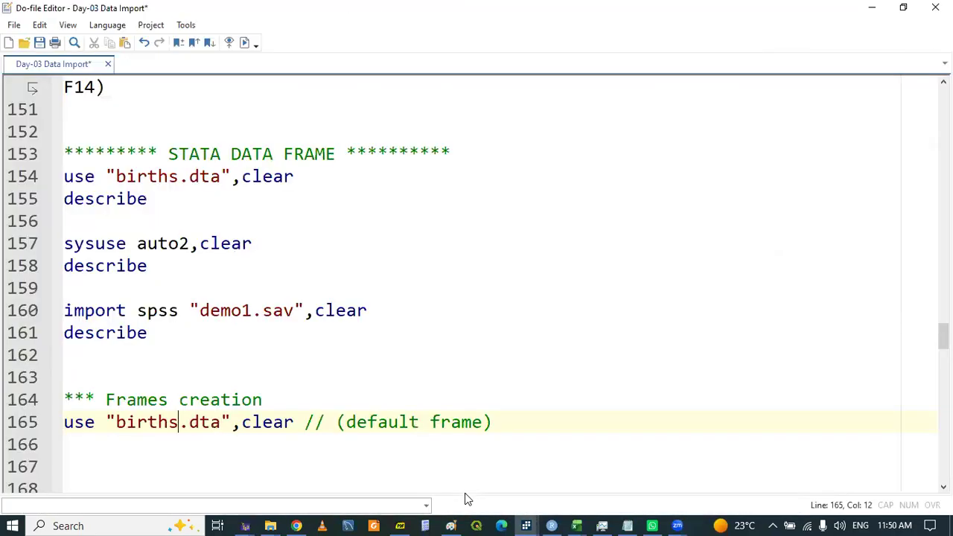
Add blank lines below the default frame command and write frame create AUTO on line 167
click(219, 457)
key(Return)
key(Return)
key(Return)
key(Return)
key(Up)
key(Up)
key(Up)
key(Up)
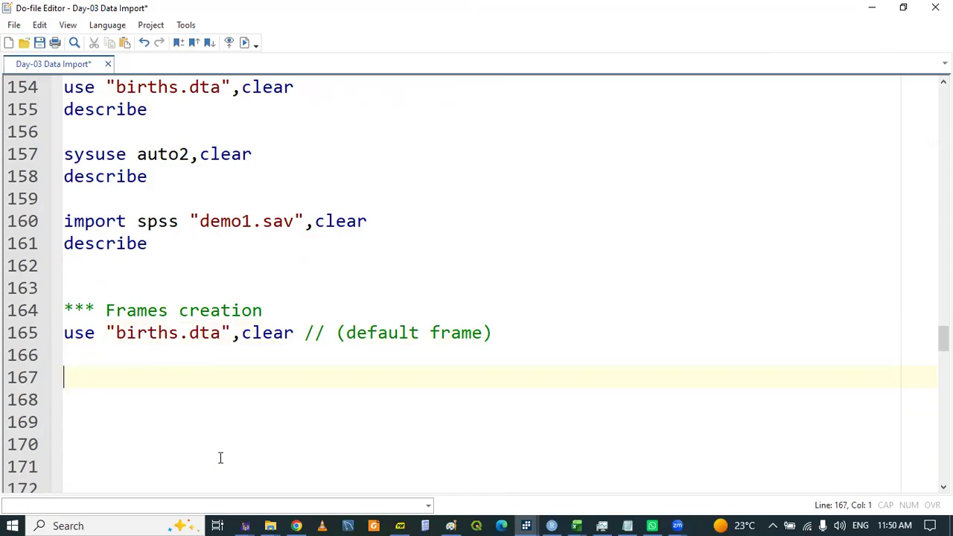
text(fram')
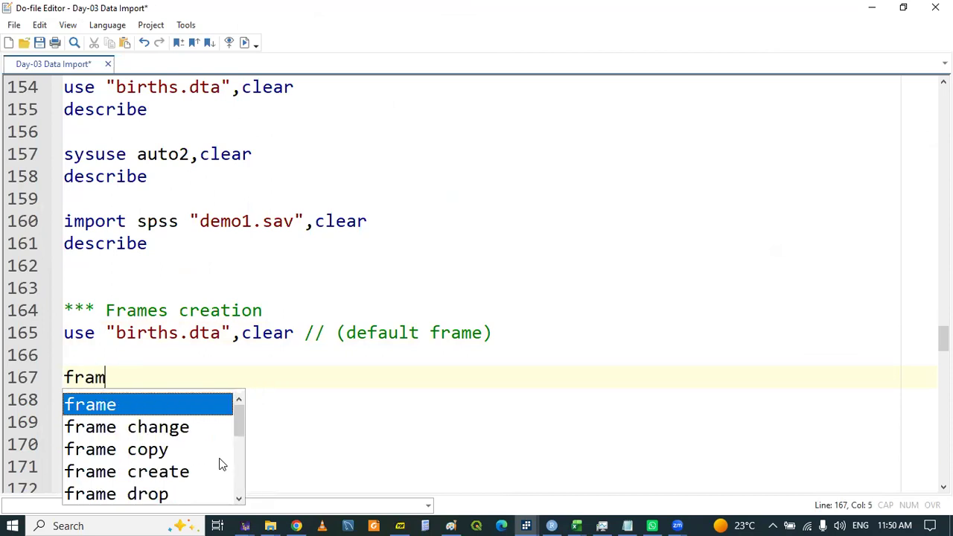
key(Return)
text(e cr)
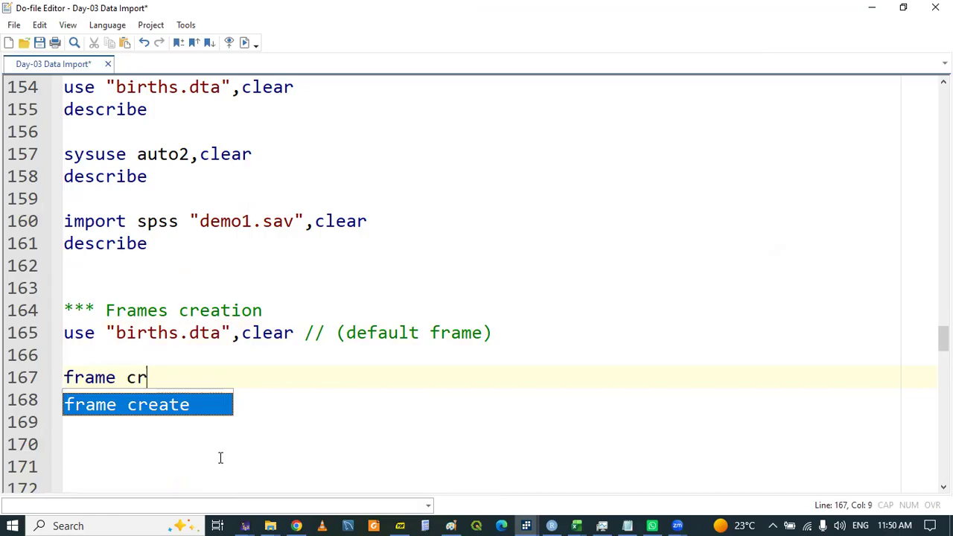
key(Return)
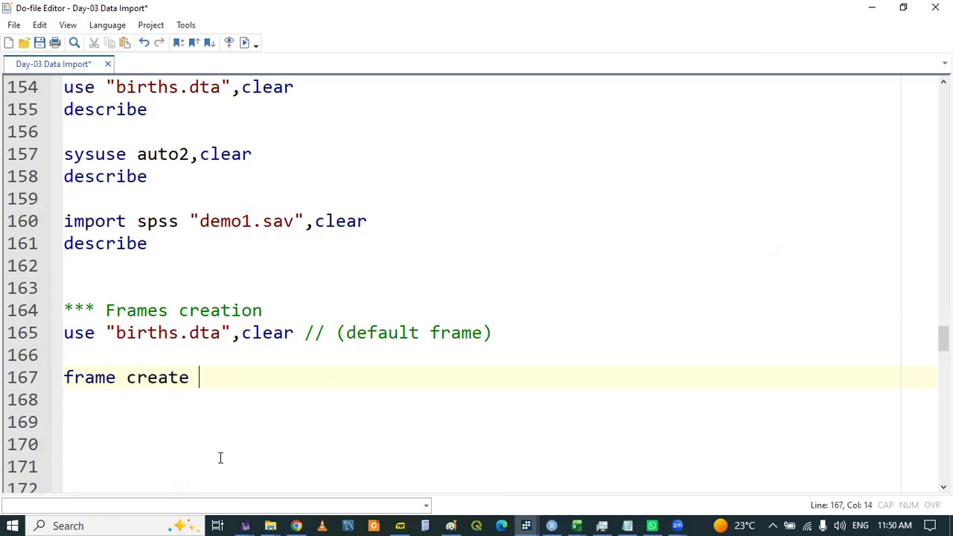
key(Caps_Lock)
text(AUTO:)
key(Caps_Lock)
click(211, 378)
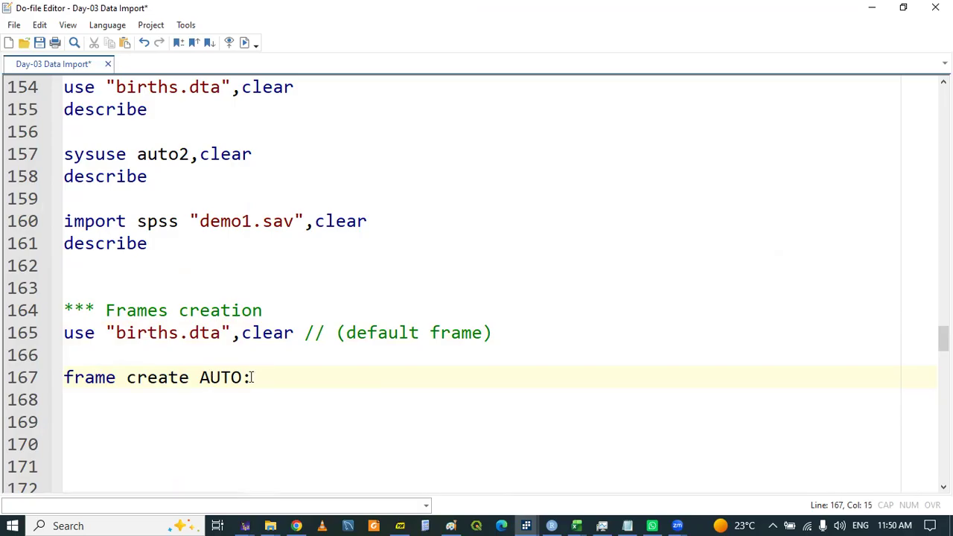
key(BackSpace)
Consult the PDF slide on creating a new frame, then write frame AUTO: sysuse auto2,clear on line 168 of the do-file
click(399, 525)
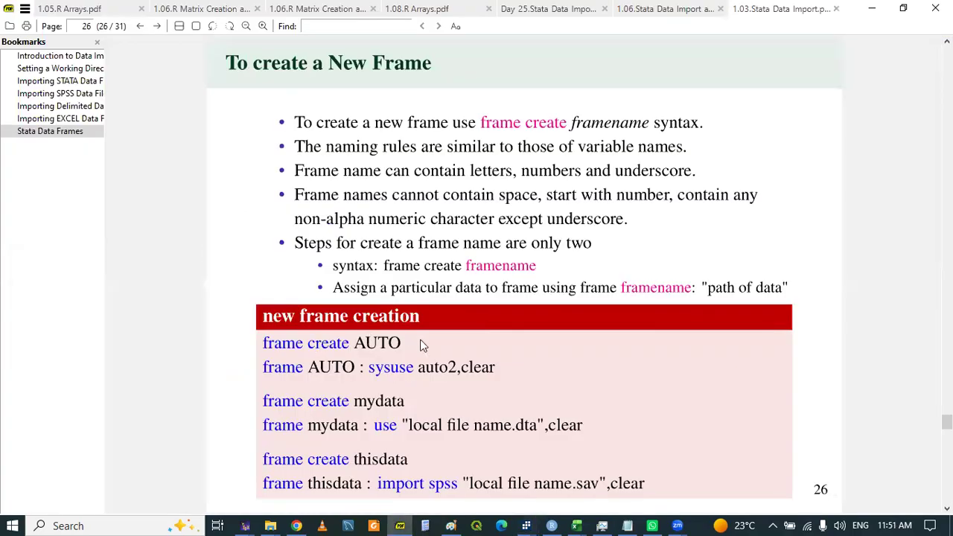
click(400, 526)
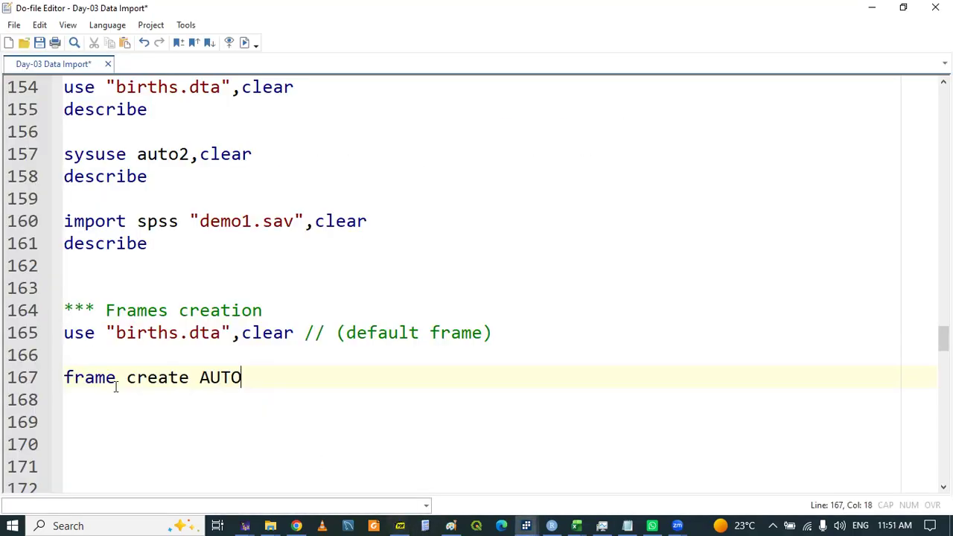
click(94, 396)
text(fr)
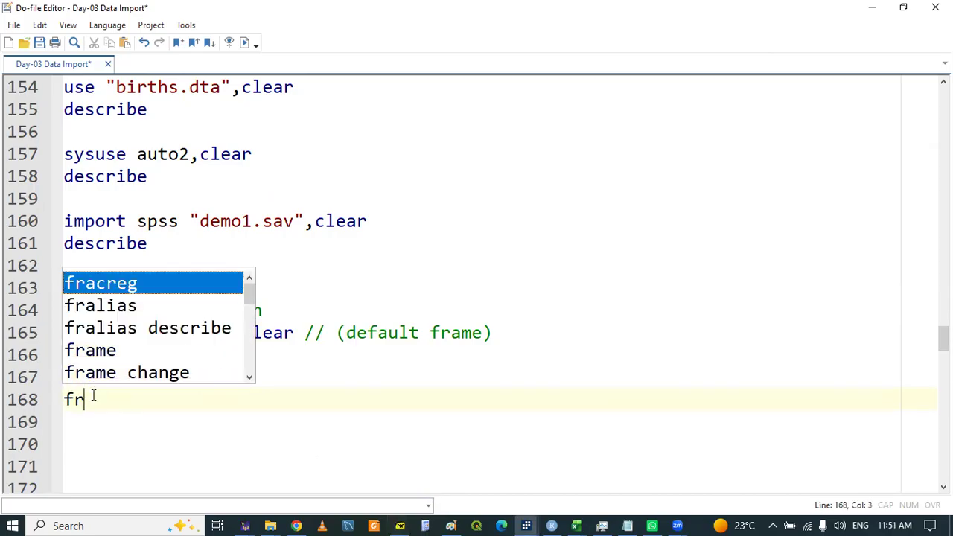
text(m)
key(BackSpace)
text(ame)
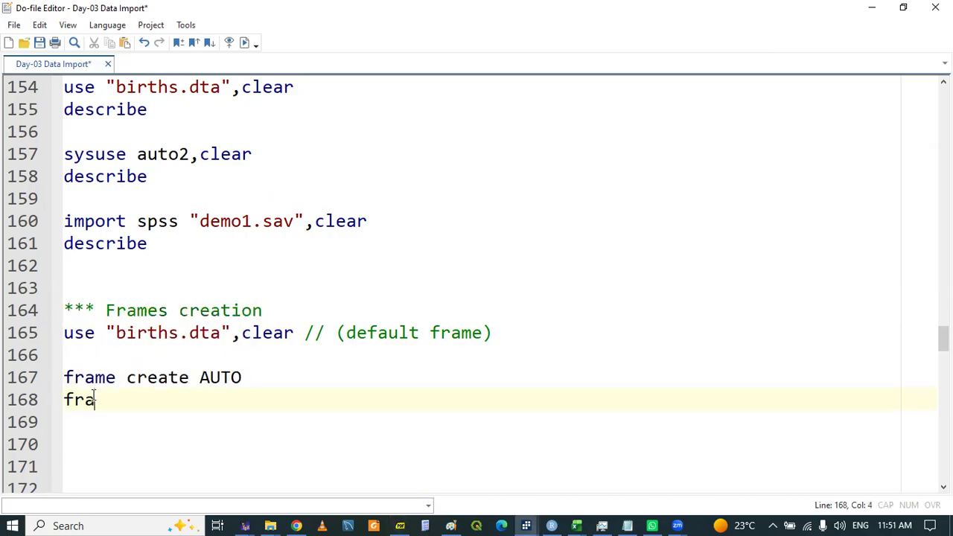
key(Escape)
double_click(221, 378)
key(ctrl+c)
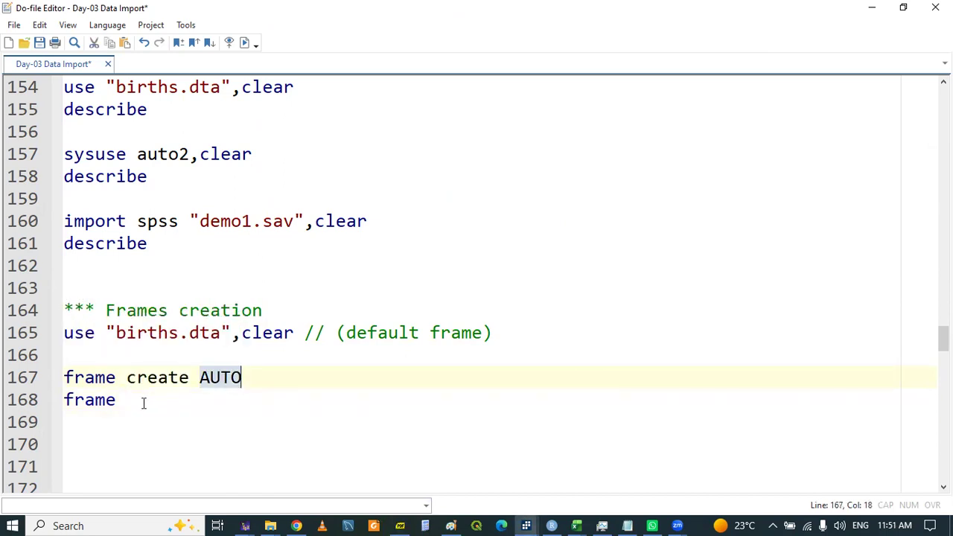
click(143, 402)
key(ctrl+v)
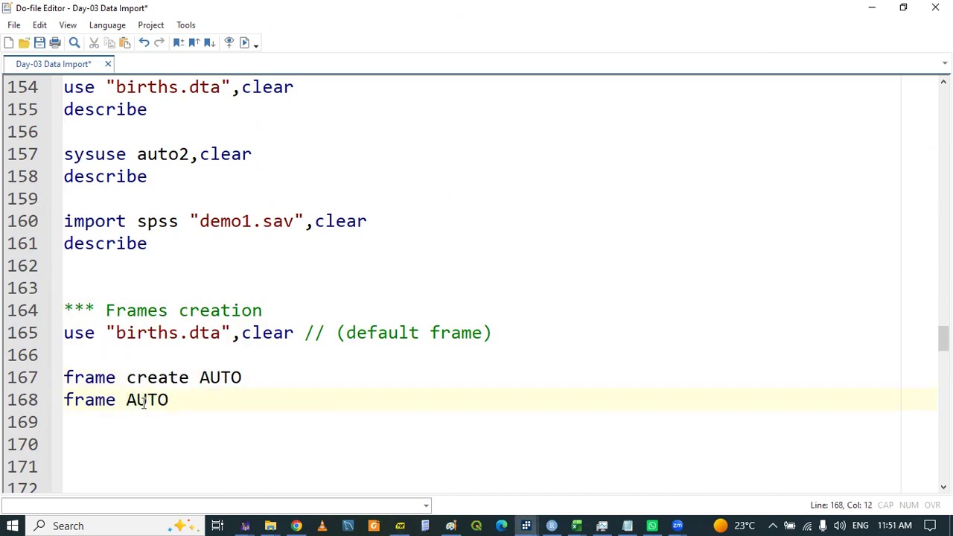
text(: sys)
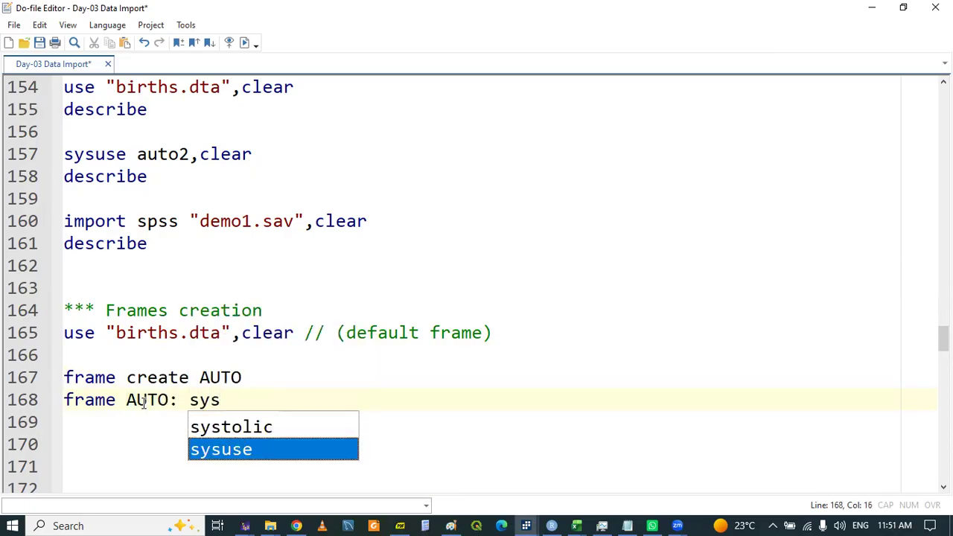
key(Return)
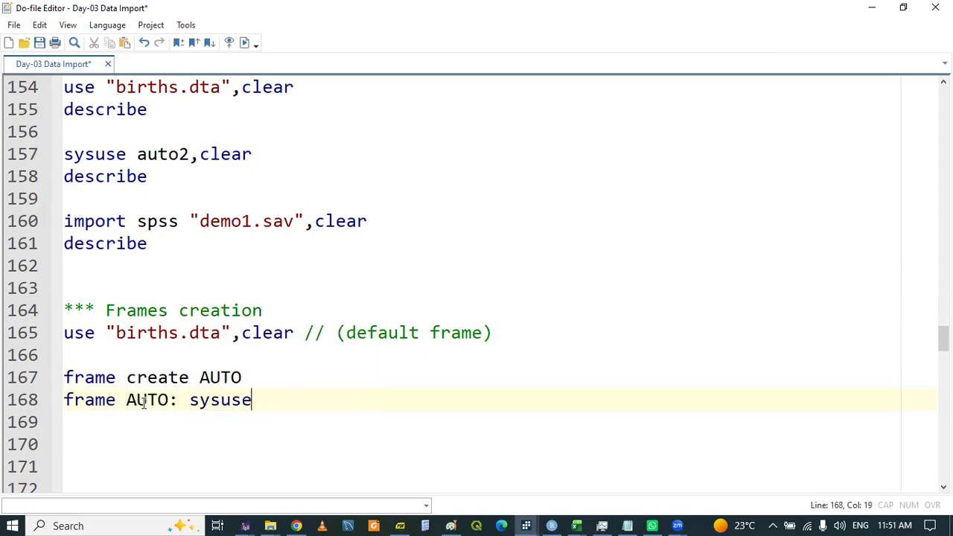
text(aut)
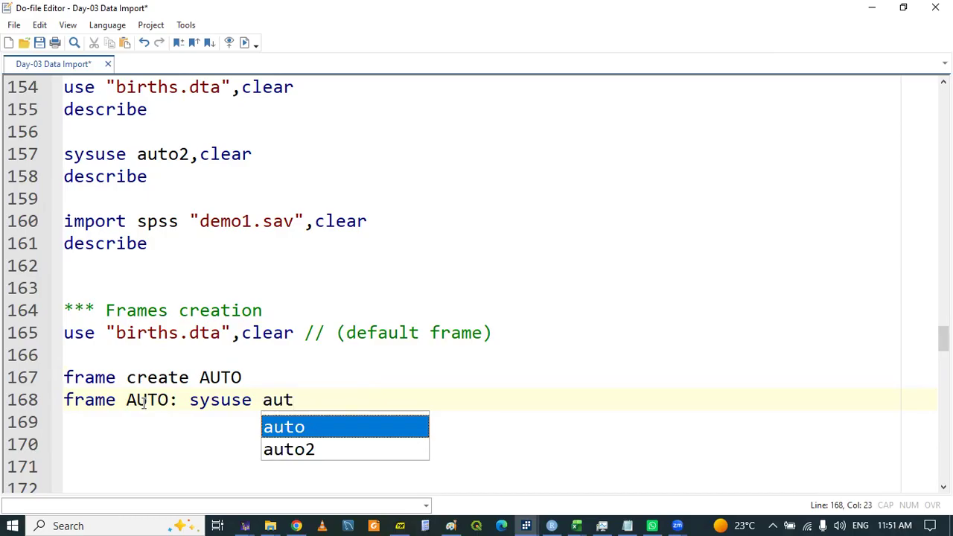
key(Down)
key(Return)
text(,cl)
key(Return)
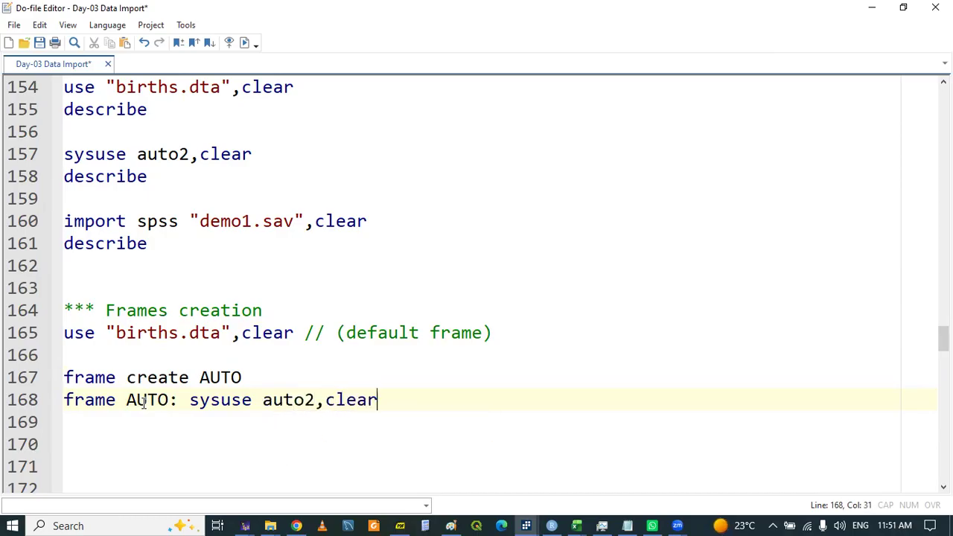
Write frame create mydemo on line 170, leaving one blank line after the AUTO frame commands
key(Down)
key(Down)
key(Down)
key(Down)
key(Down)
key(Down)
key(Up)
key(Up)
key(Up)
key(Up)
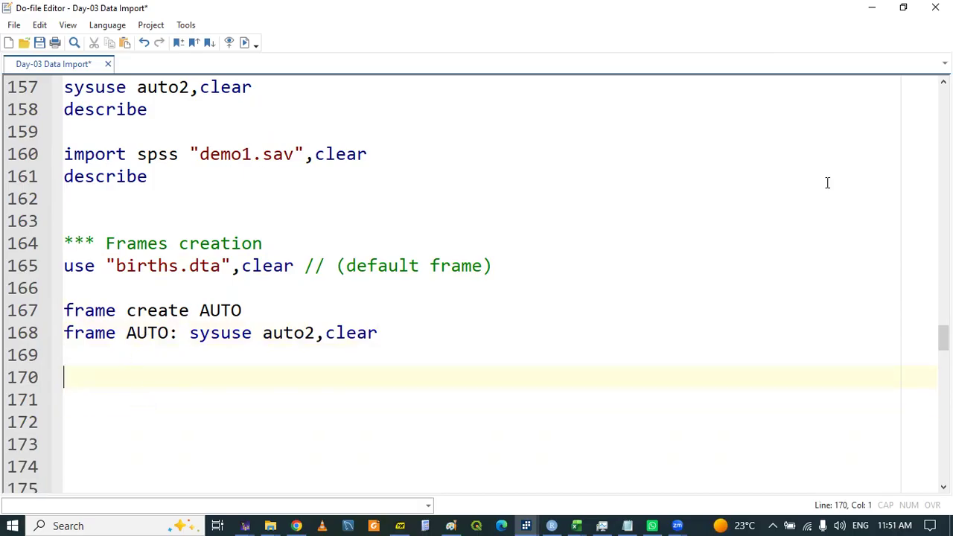
double_click(943, 82)
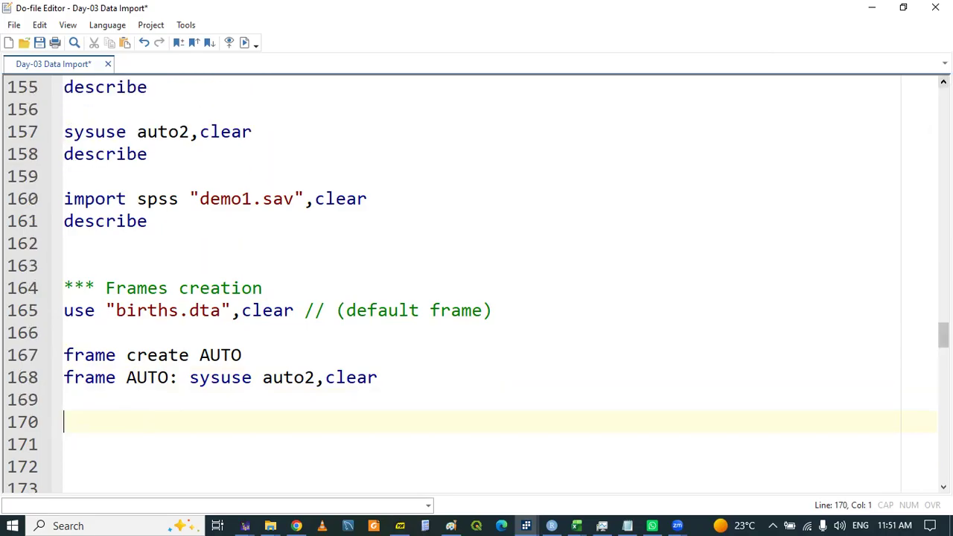
double_click(943, 82)
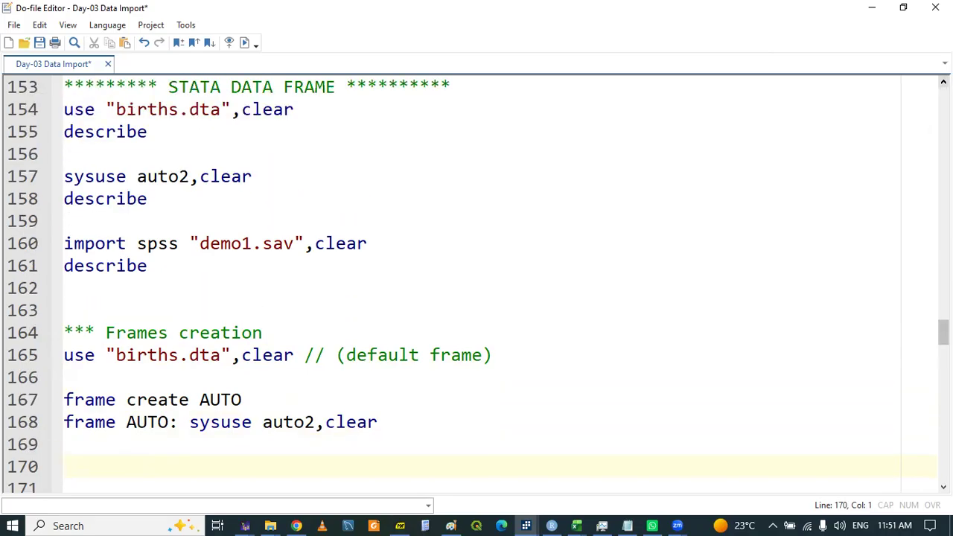
text(fre)
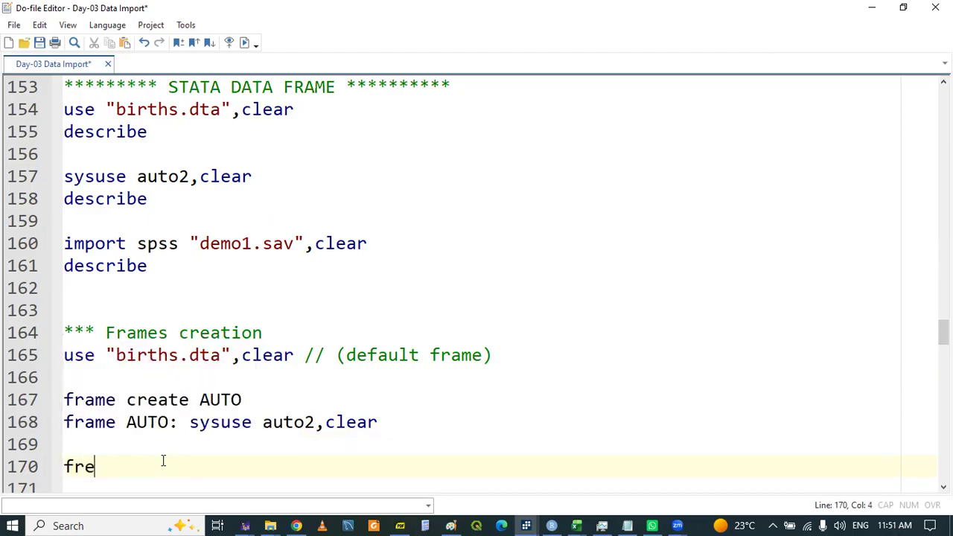
key(BackSpace)
text(ame )
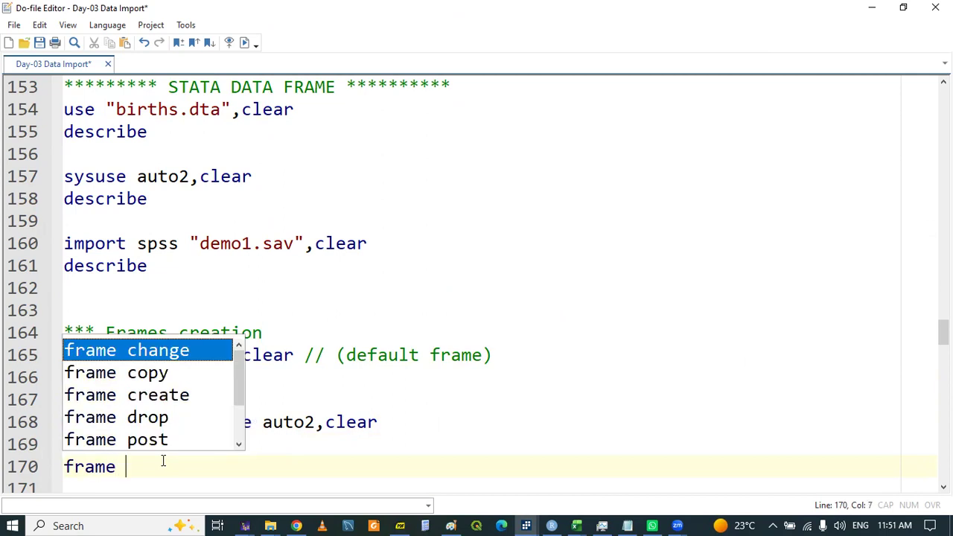
text(create)
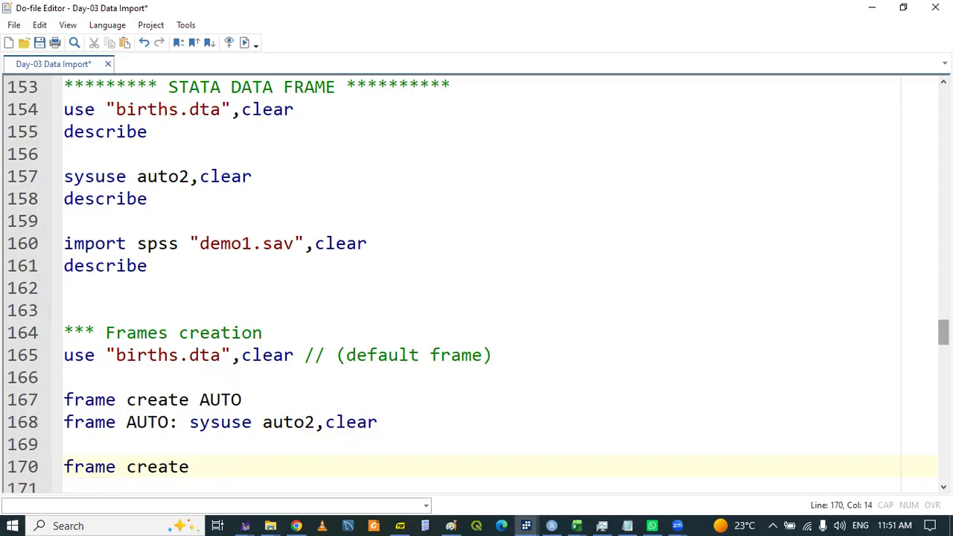
scroll(942, 332, down, 1)
scroll(942, 335, down, 3)
text(myd)
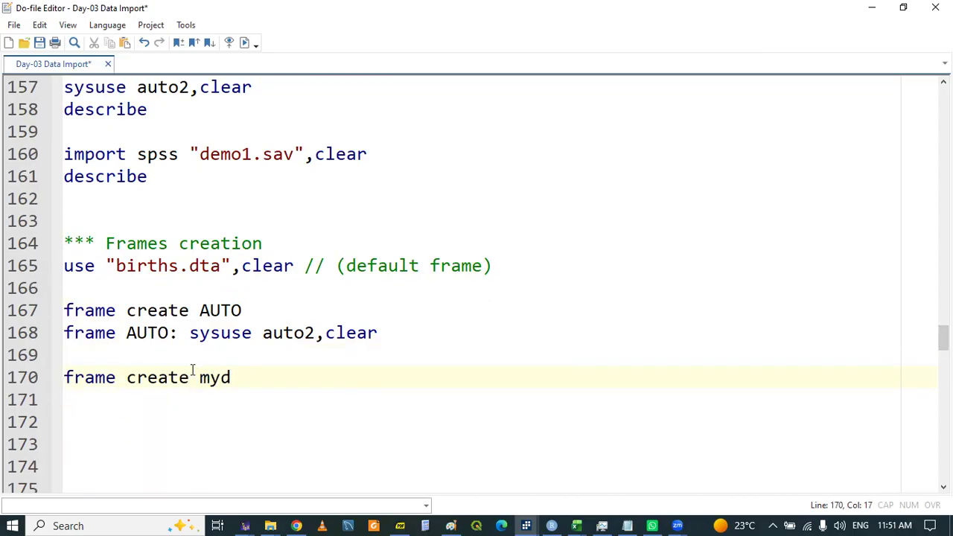
text(emo)
key(Return)
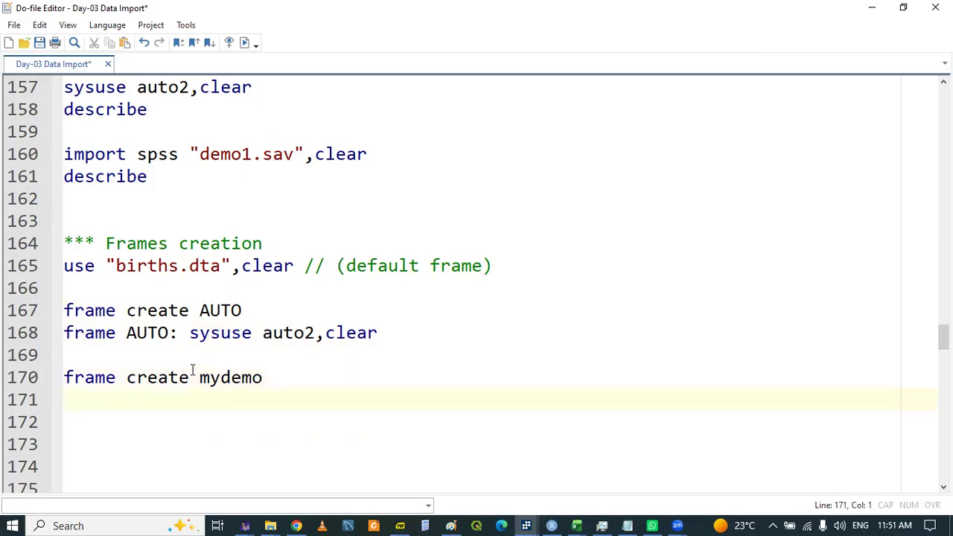
Begin line 171 with the prefix frame mydemo:, reusing the frame name from the line above
text(fr)
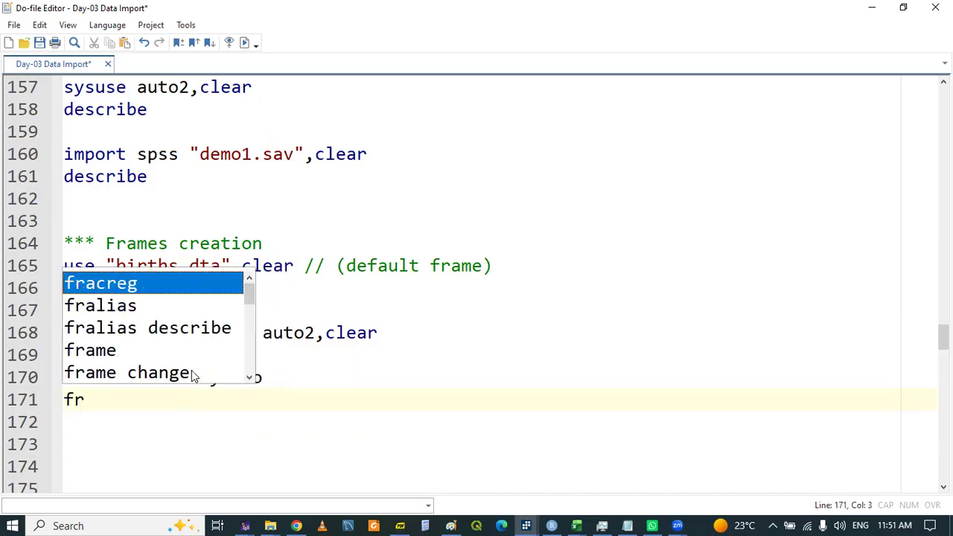
text(n)
key(BackSpace)
text(am)
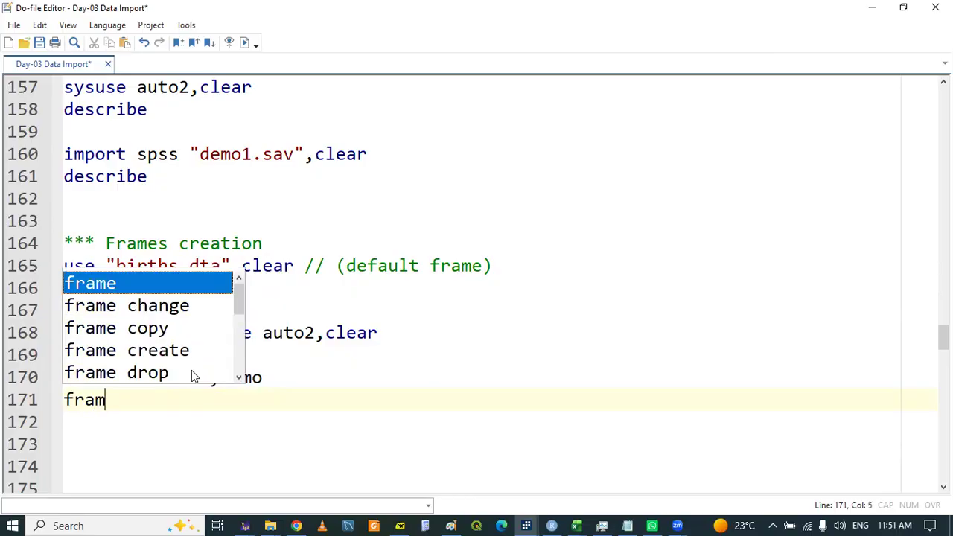
text(e)
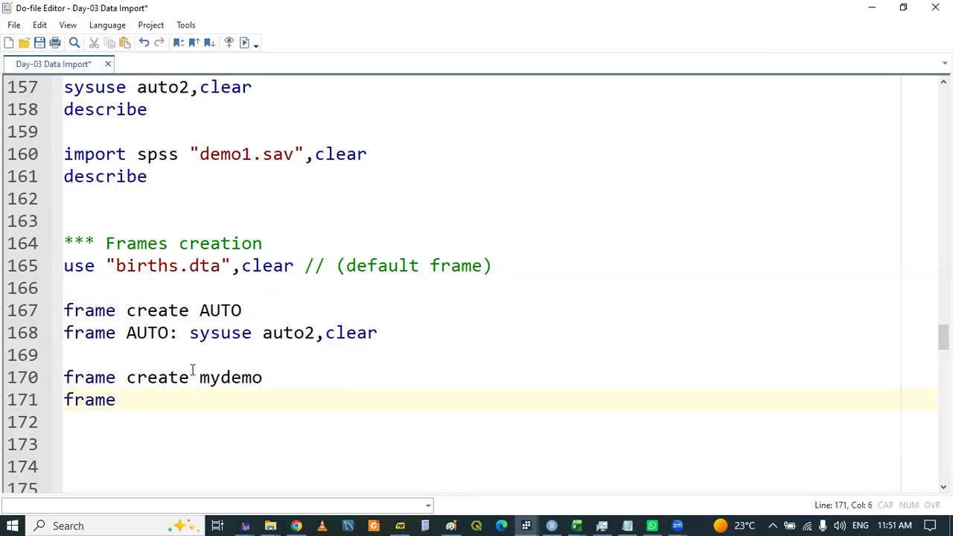
double_click(258, 381)
key(ctrl+c)
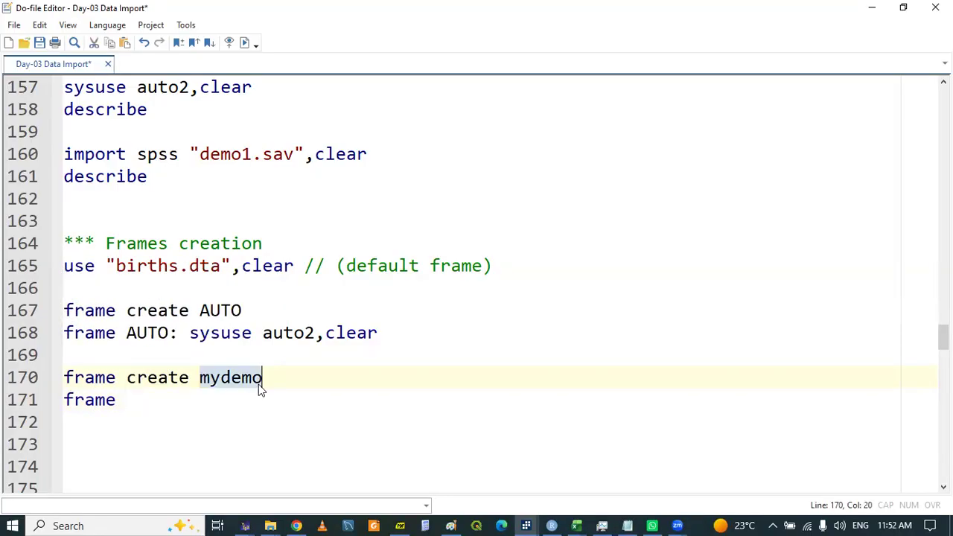
key(Down)
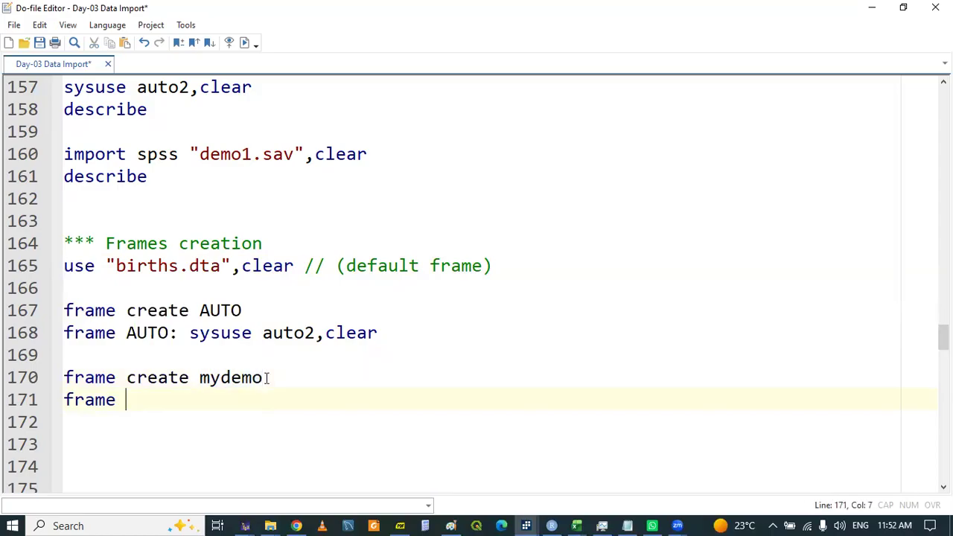
key(ctrl+v)
text(:)
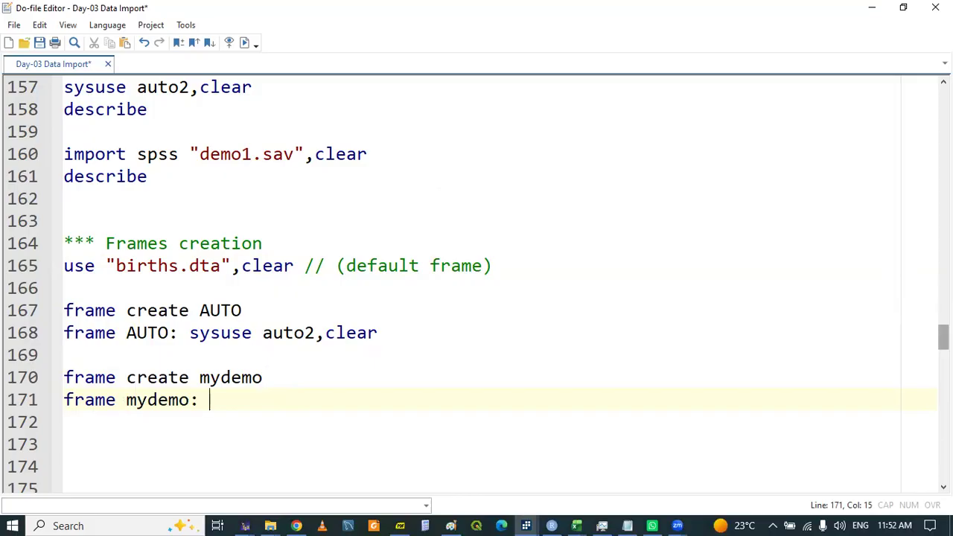
Complete the frame mydemo: line with import spss "demo1.sav",clear copied from line 160
drag(943, 337, 943, 336)
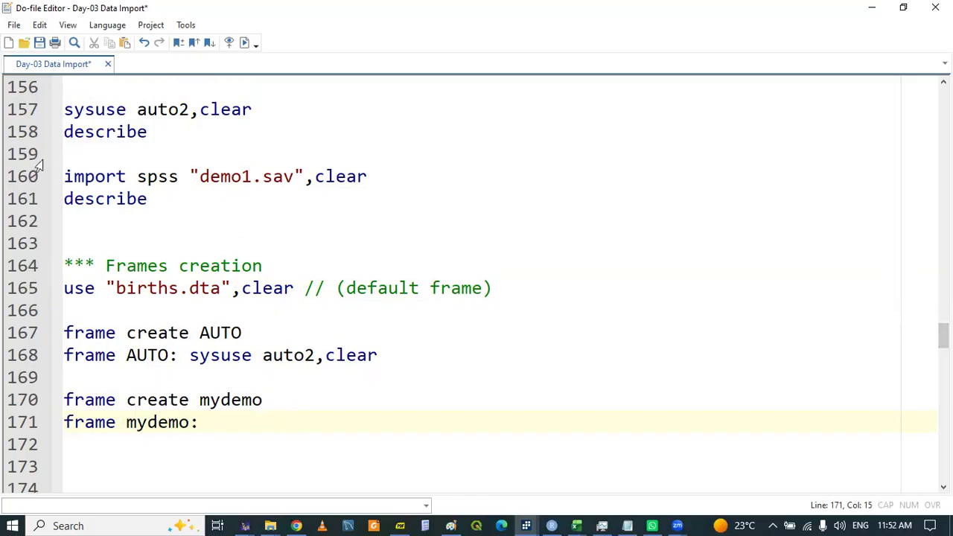
click(65, 177)
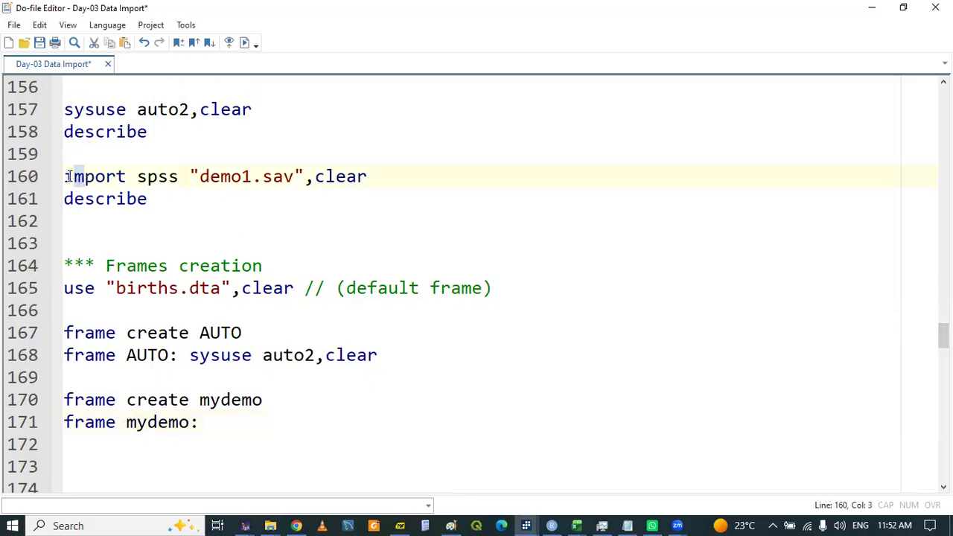
drag(65, 176, 242, 176)
drag(313, 169, 393, 173)
key(ctrl+c)
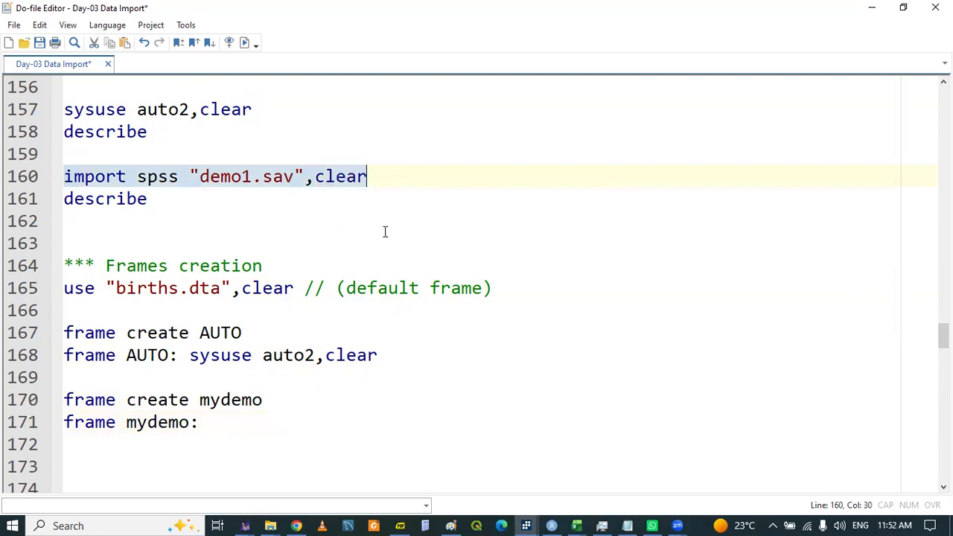
click(210, 421)
key(ctrl+v)
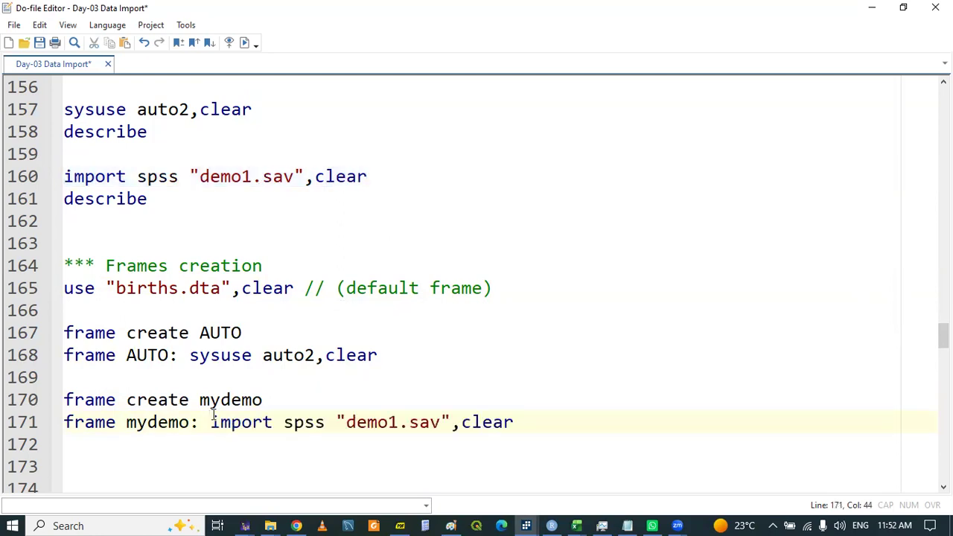
Add blank lines below the mydemo commands and write frame create Data5 on line 173
key(Return)
key(Return)
key(Return)
key(Return)
key(Up)
key(Up)
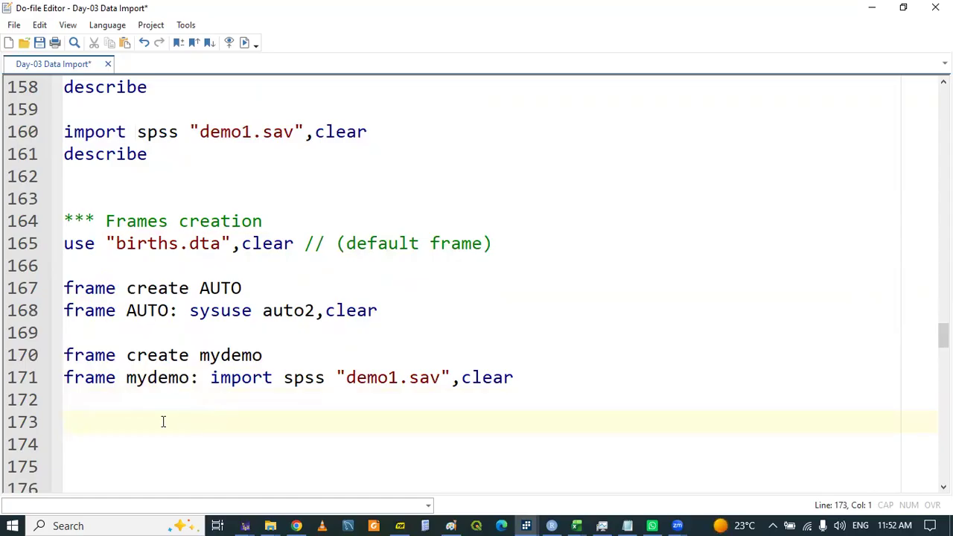
text(frame cr)
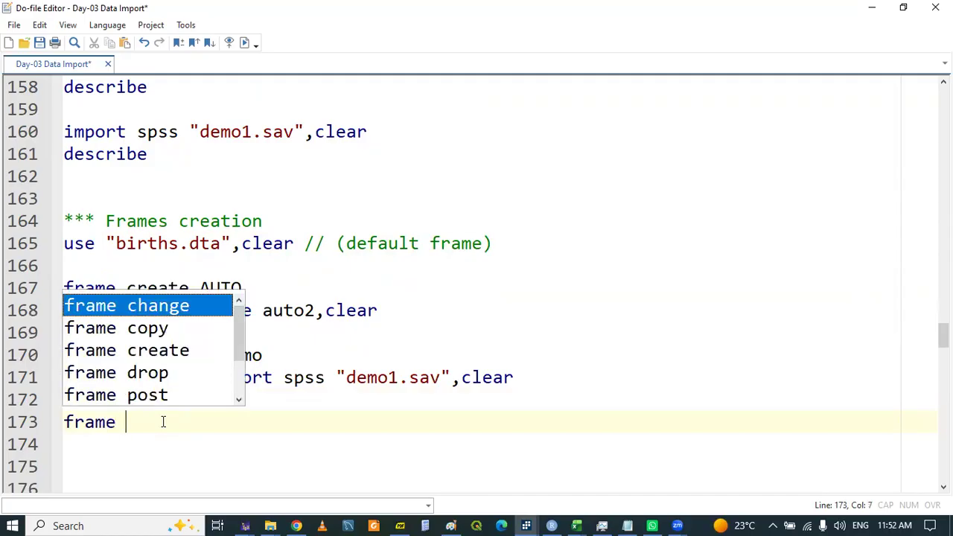
key(Return)
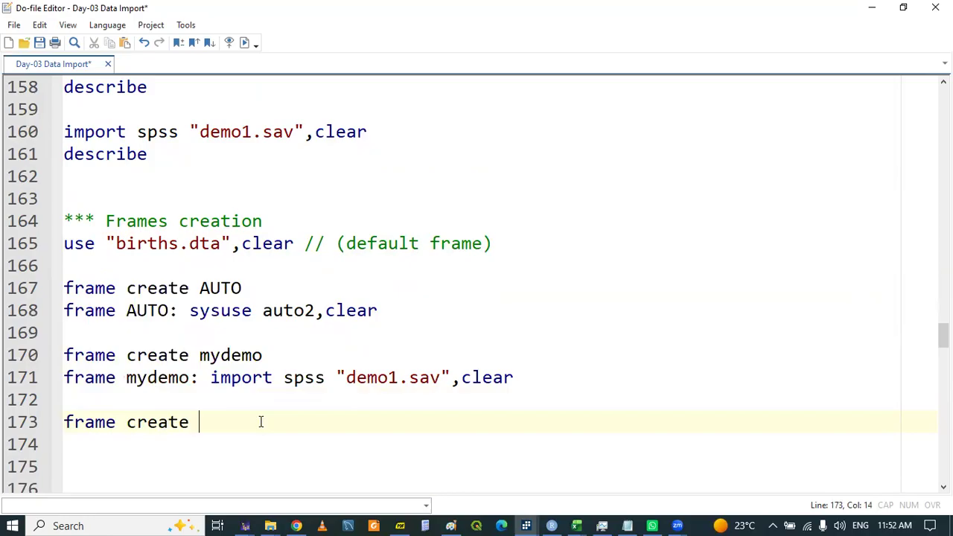
text(Dta)
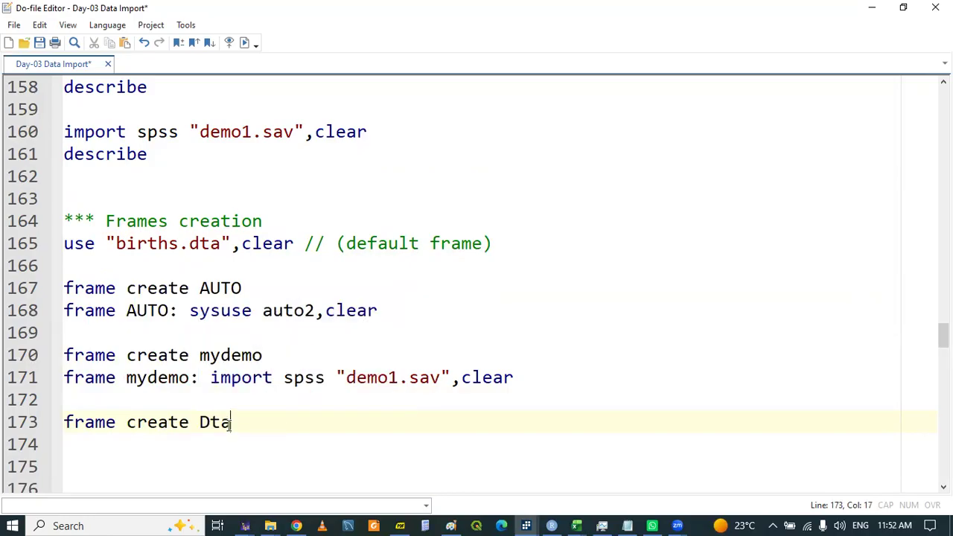
key(BackSpace)
key(BackSpace)
text(at)
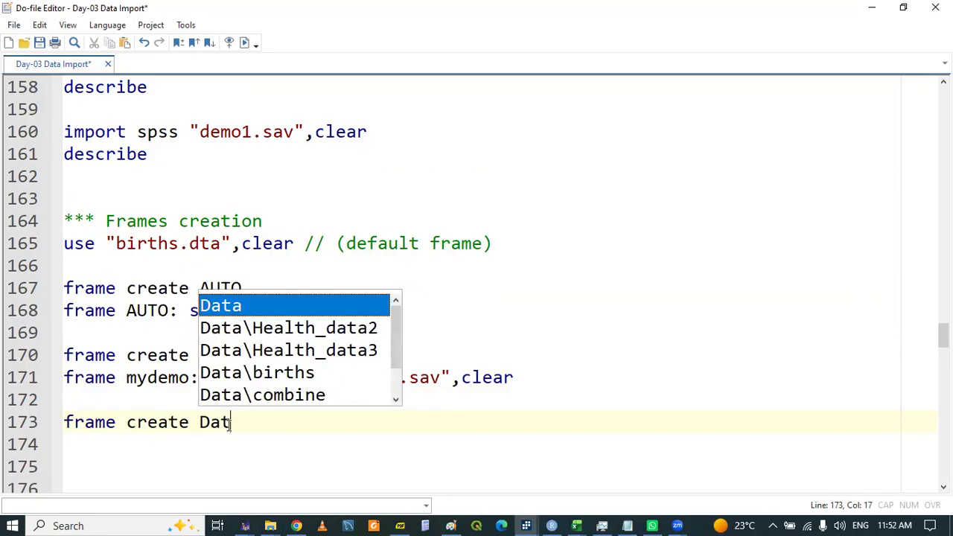
text(a5)
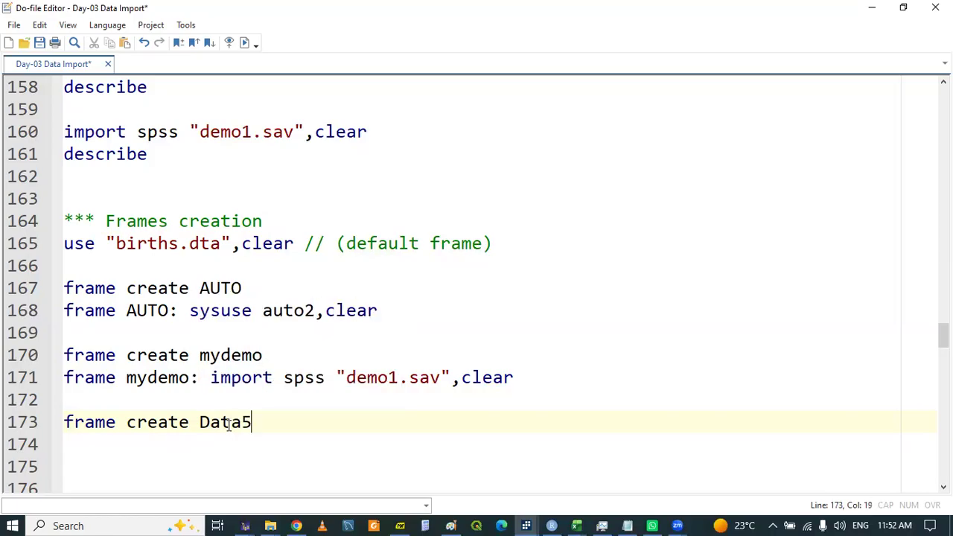
Begin line 174 with the prefix frame Data5:, reusing the frame name from line 173
key(Return)
text(f)
key(BackSpace)
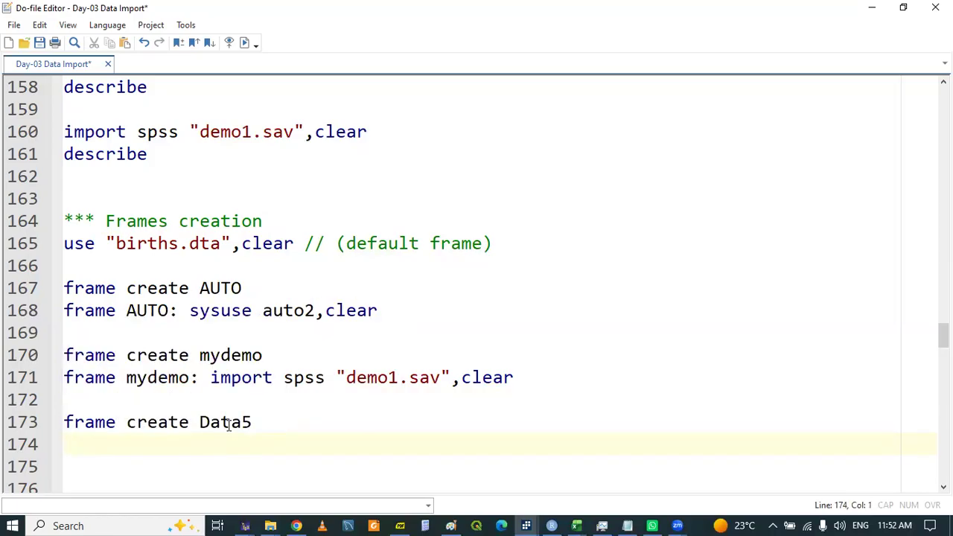
text(frame)
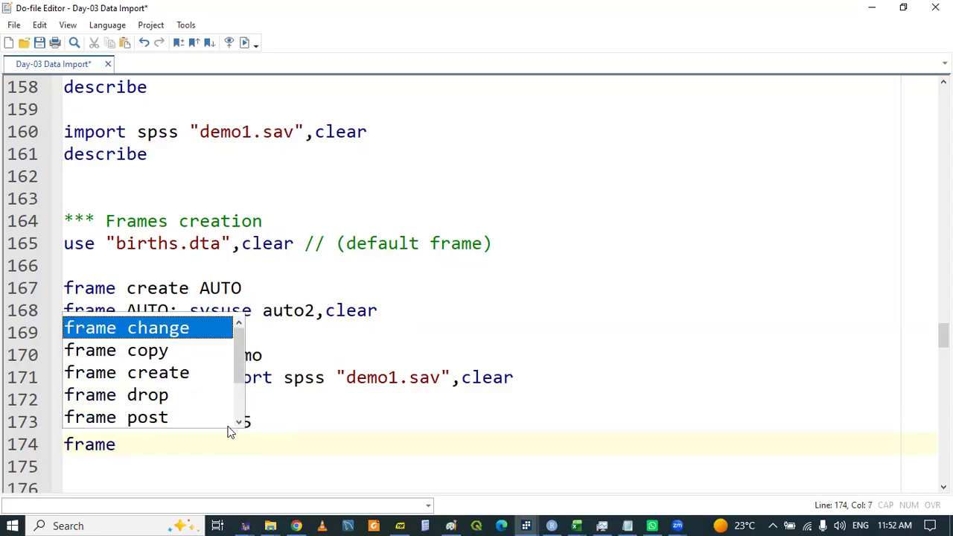
click(196, 443)
double_click(216, 430)
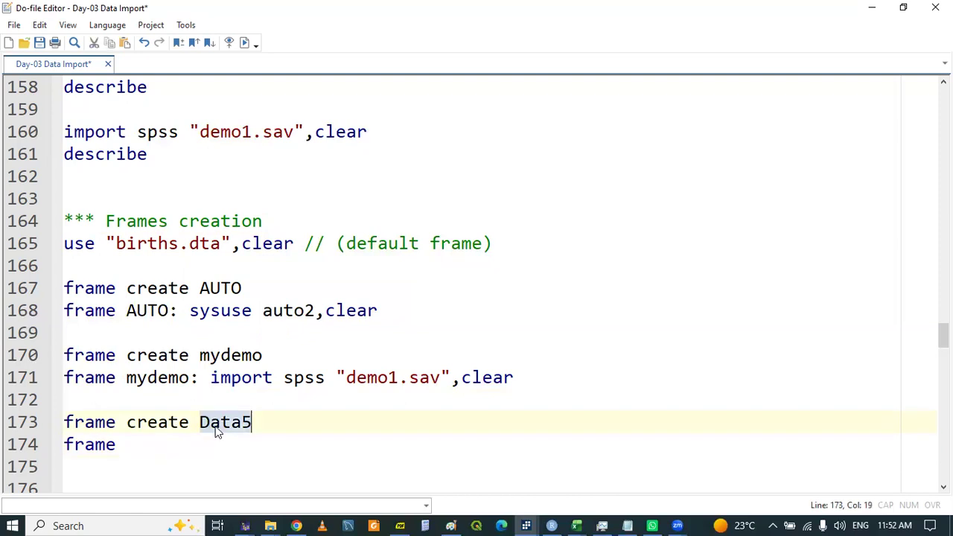
key(ctrl+c)
click(126, 444)
key(ctrl+v)
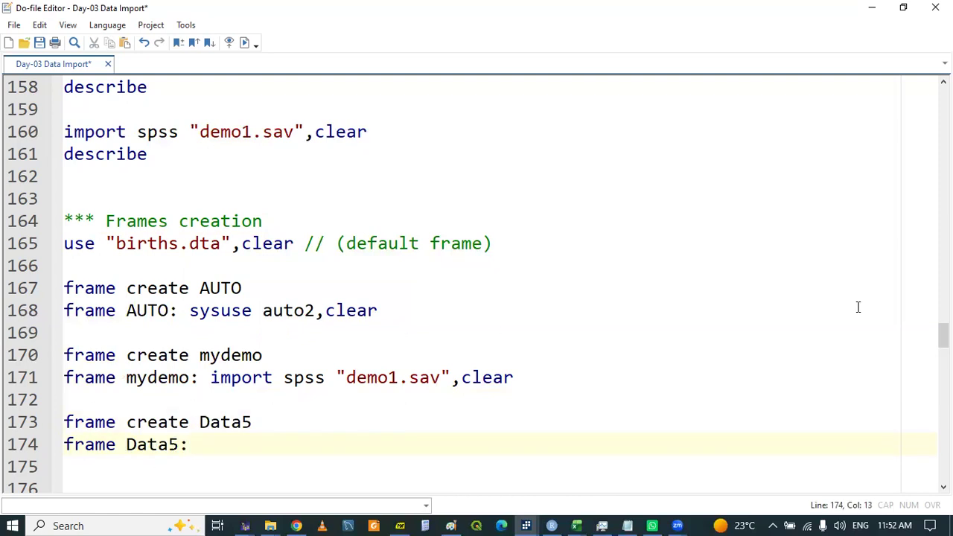
Copy import excel "combine data.xlsx",clear first sheet("data5b") from line 150, without the cellrange option, to follow frame Data5: on line 174
scroll(943, 83, up, 3)
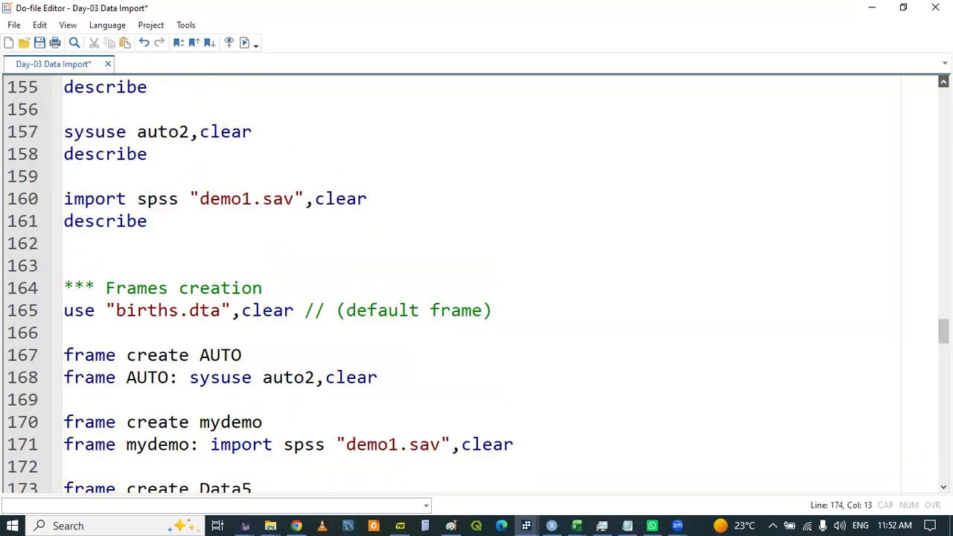
scroll(944, 82, up, 3)
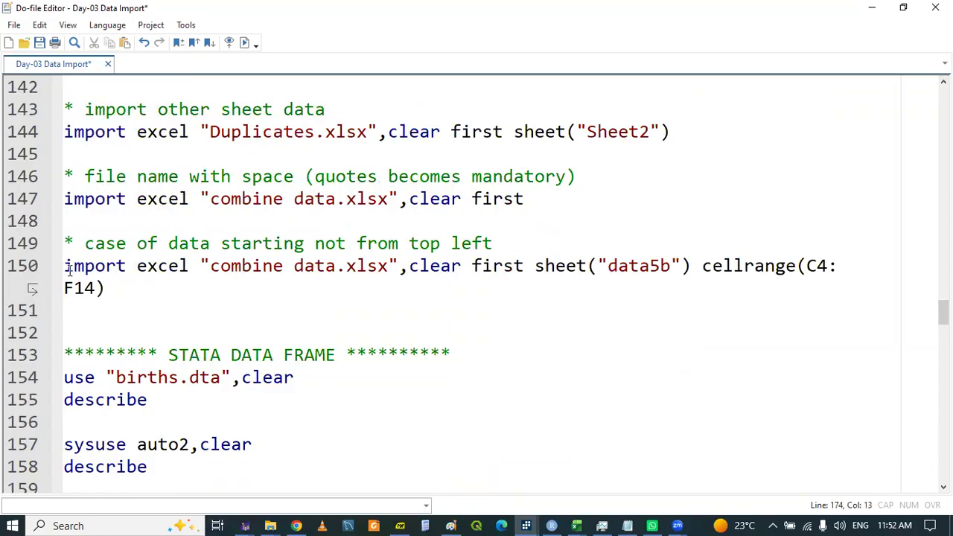
drag(64, 267, 696, 259)
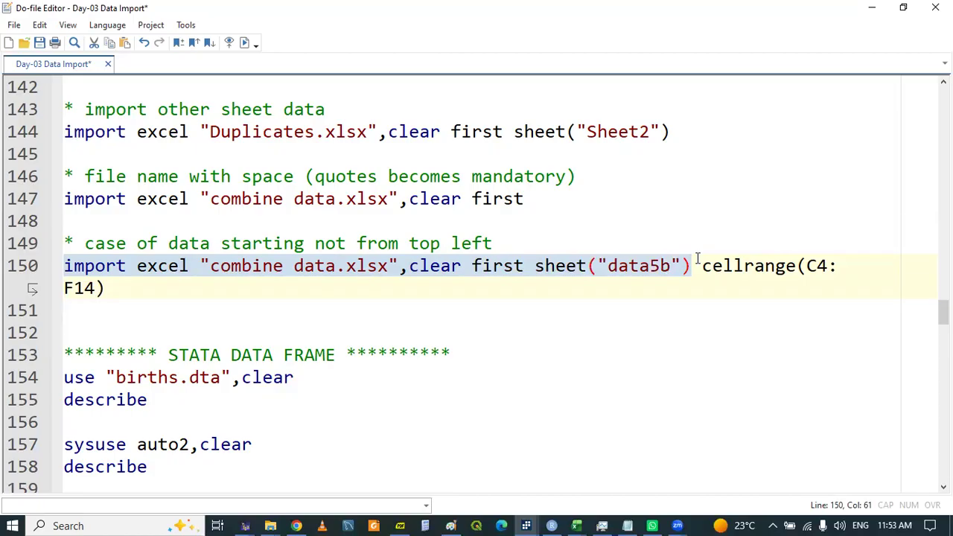
scroll(697, 258, down, 3)
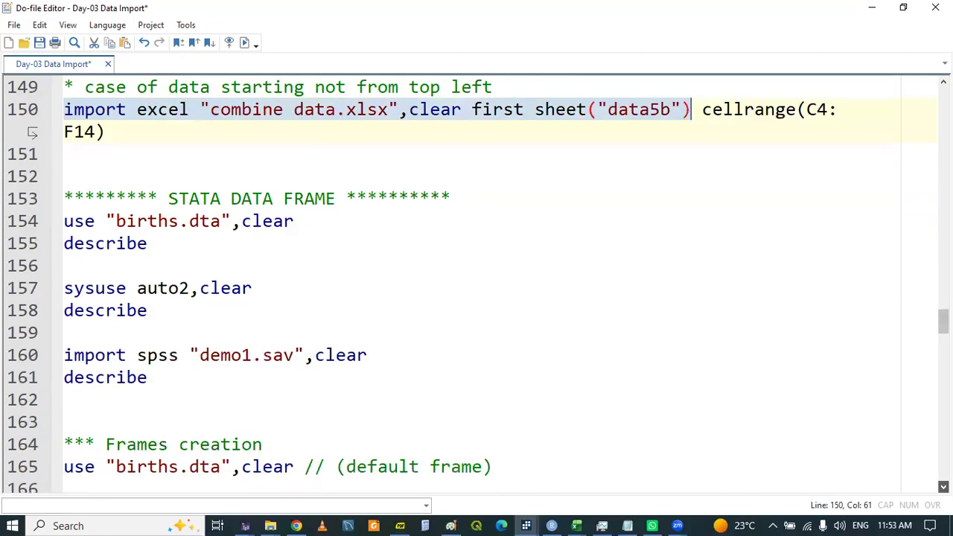
scroll(477, 283, down, 3)
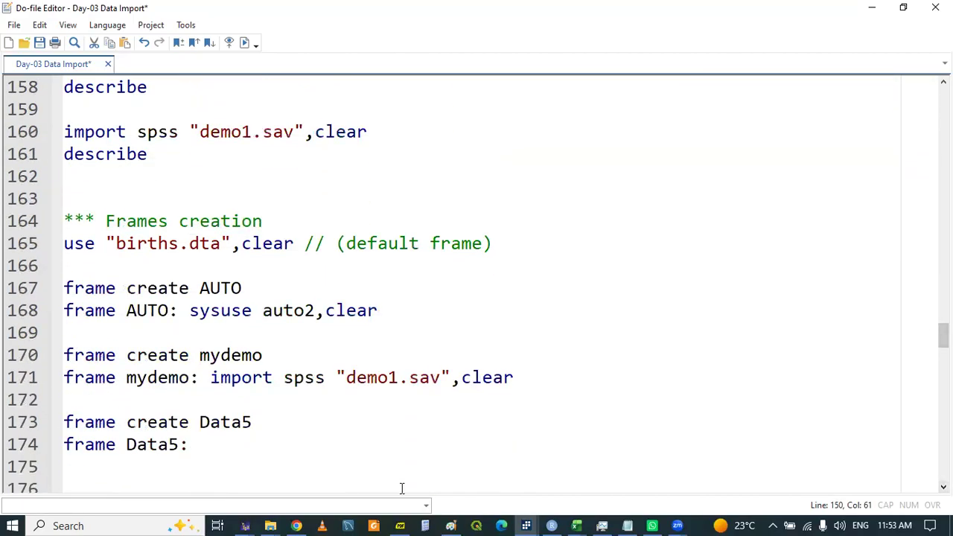
click(193, 445)
key(ctrl+v)
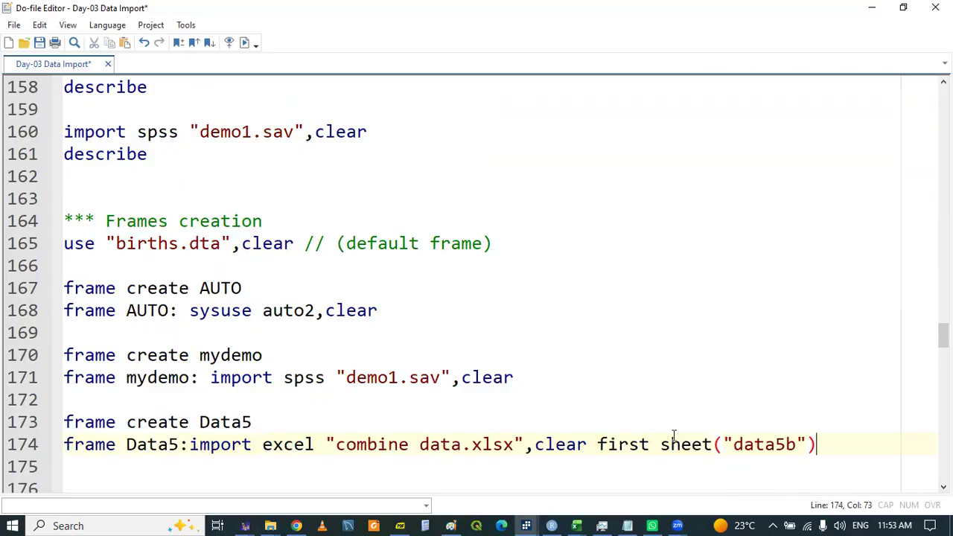
Change the sheet name on line 174 to data5 and save the do-file
click(797, 444)
key(BackSpace)
key(ctrl+s)
key(Down)
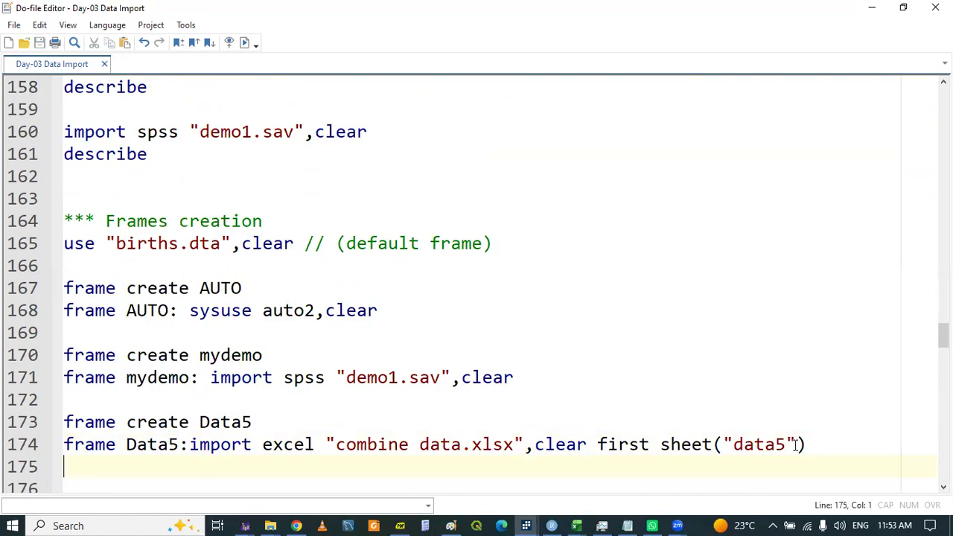
Add blank lines below the Data5 commands, save the do-file and write frame create BIRTH on line 176
key(Return)
key(Return)
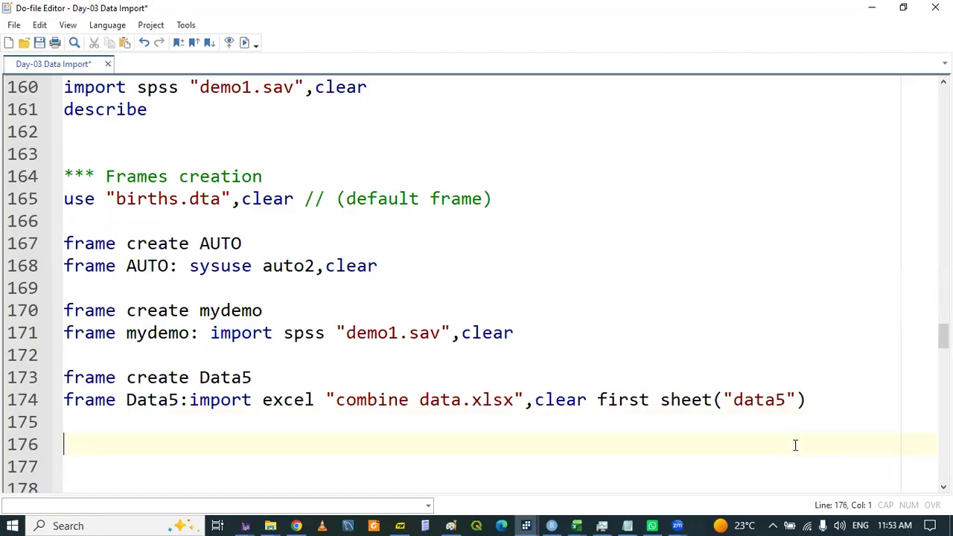
key(ctrl+s)
text(fre)
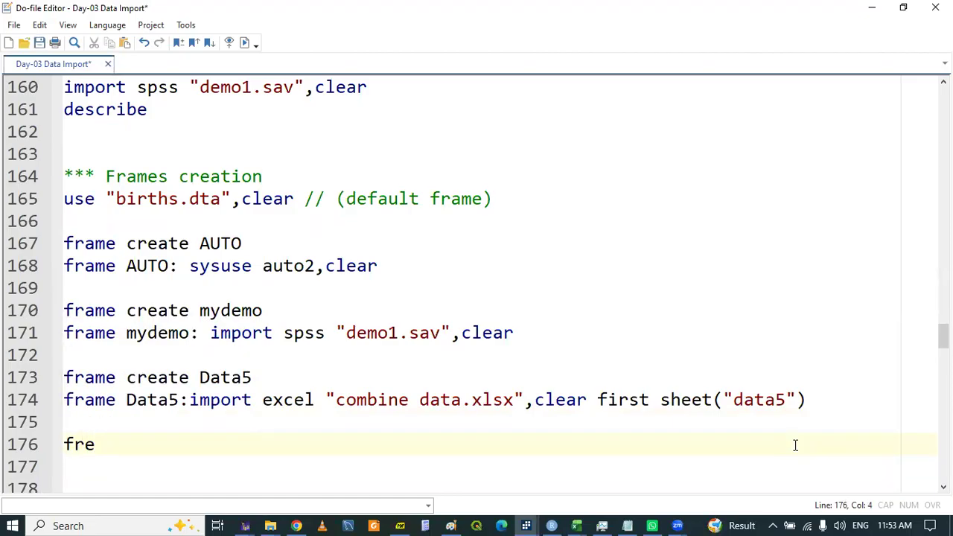
text(am)
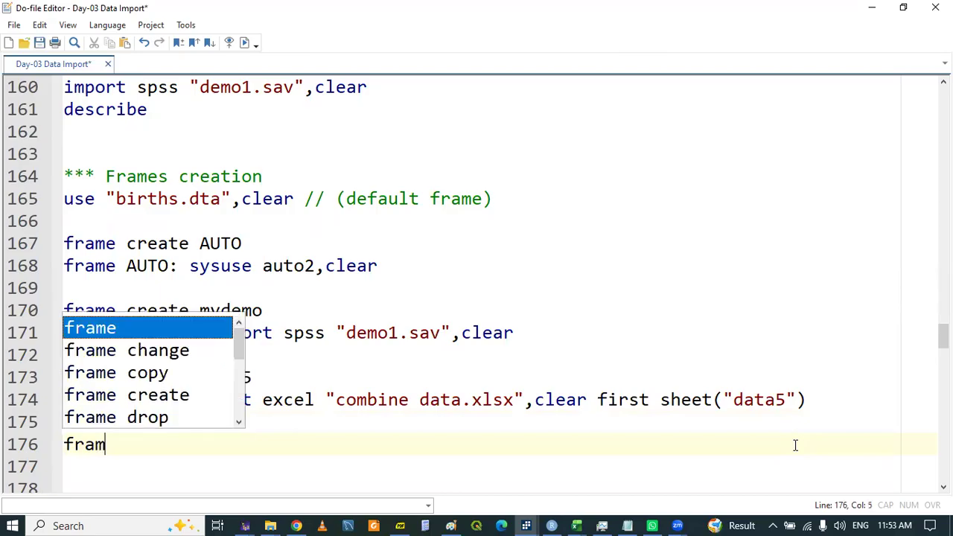
text(e cr)
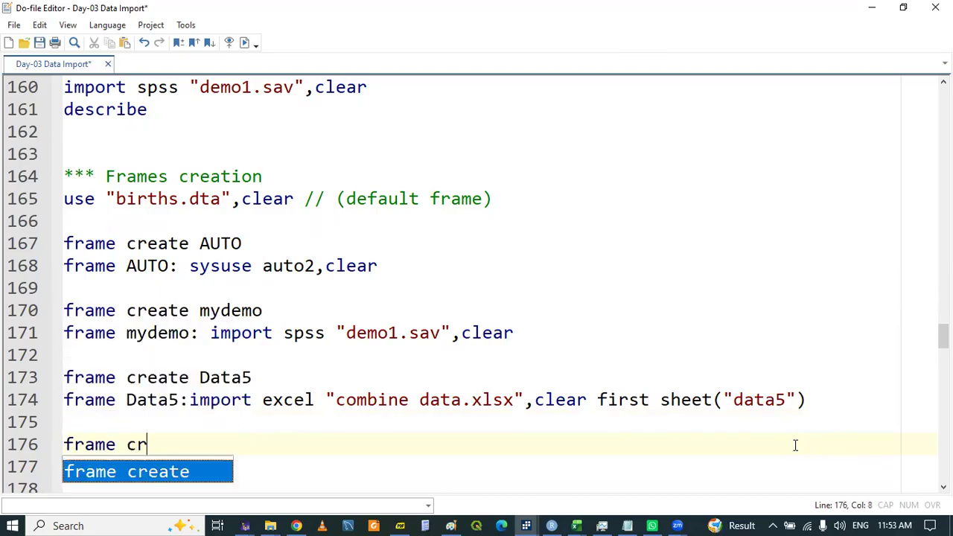
text(eate BIRTH)
key(Return)
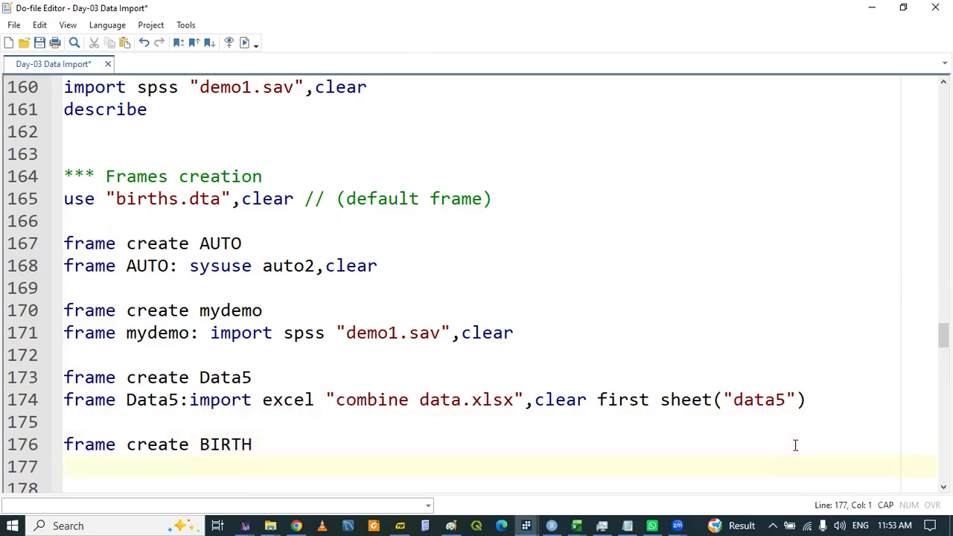
Begin line 177 with frame BIRTH, reusing the frame name from line 176
text(fram)
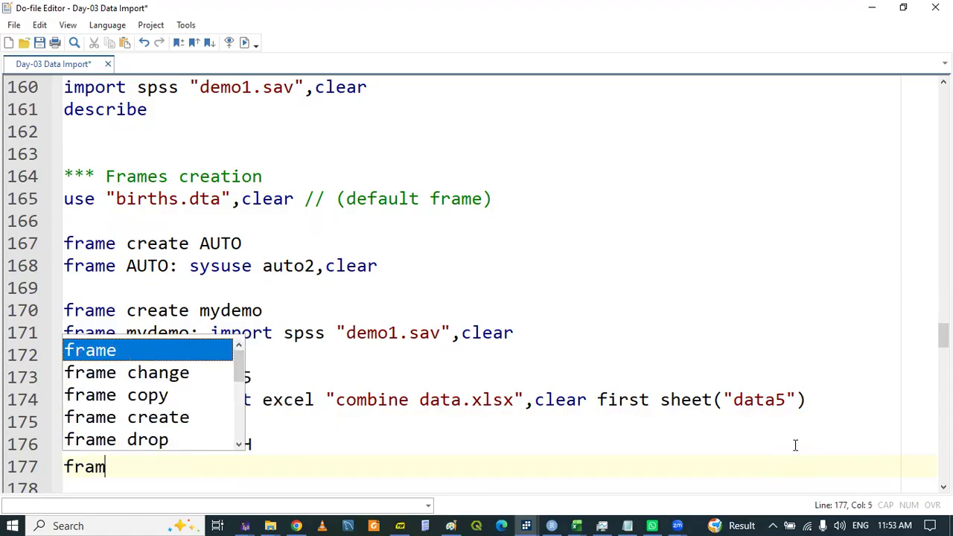
key(Return)
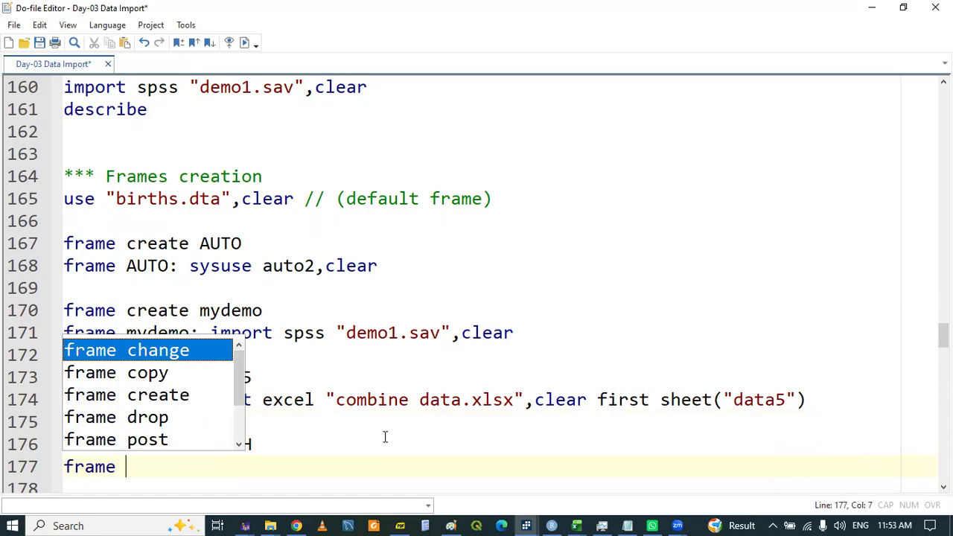
click(262, 439)
double_click(223, 445)
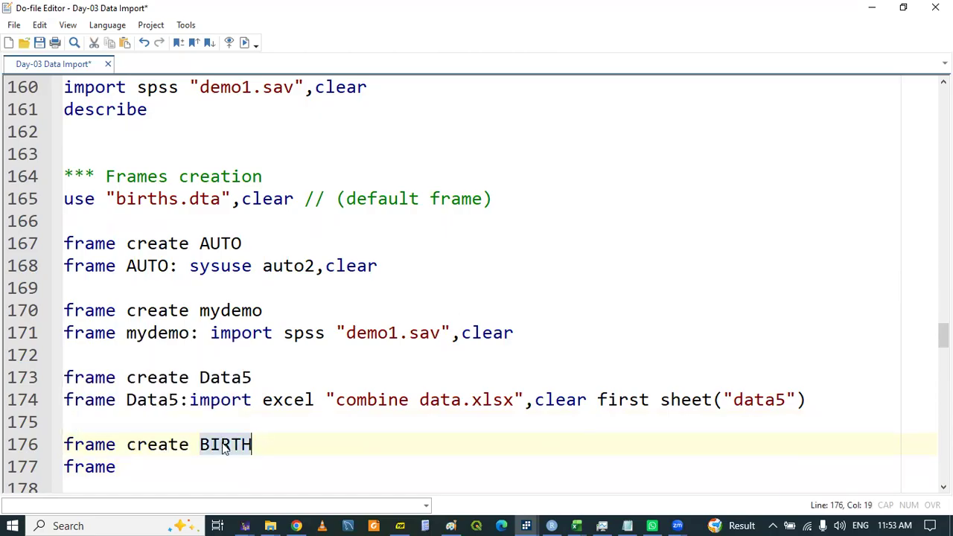
key(ctrl+c)
key(Down)
key(ctrl+v)
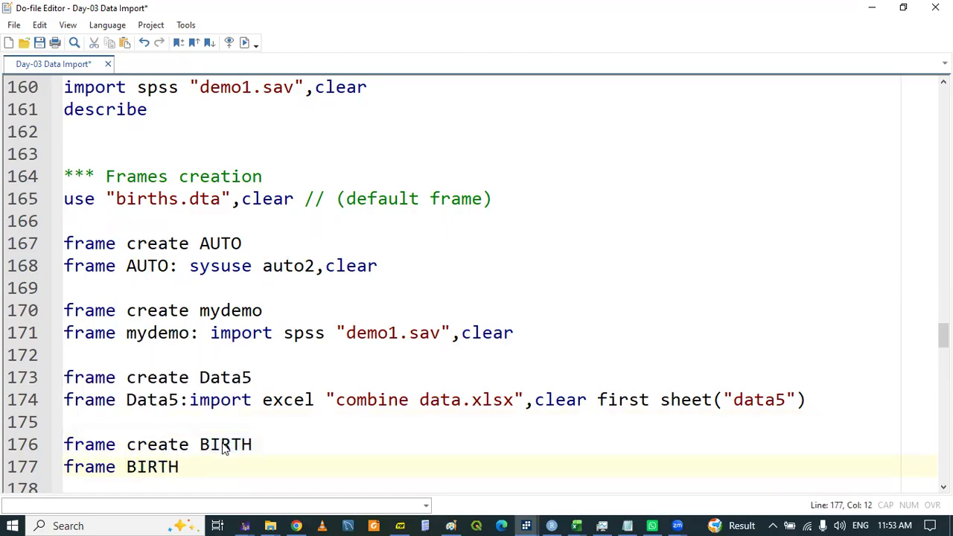
Complete line 177 with a colon and use "births",clear so the data loads into the BIRTH frame
text(: su)
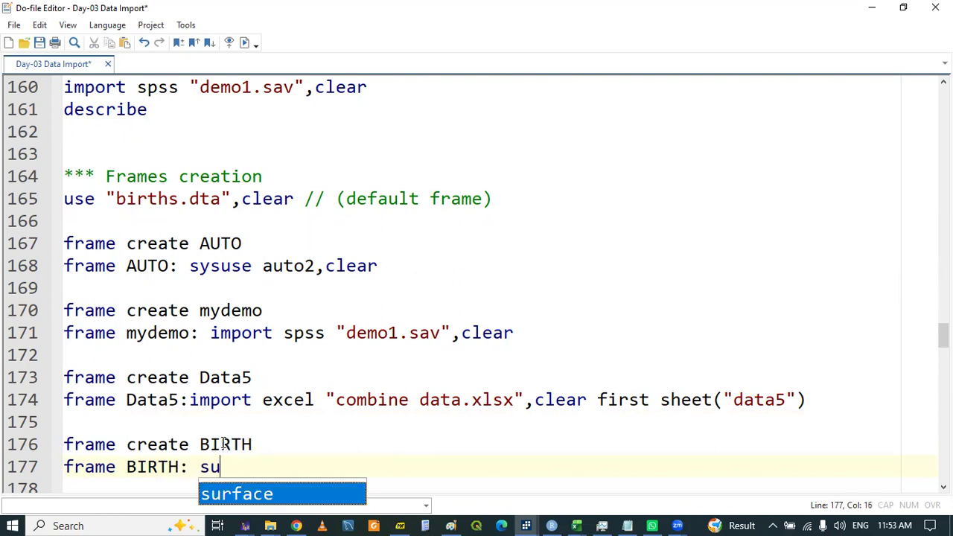
key(BackSpace)
key(BackSpace)
text(use )
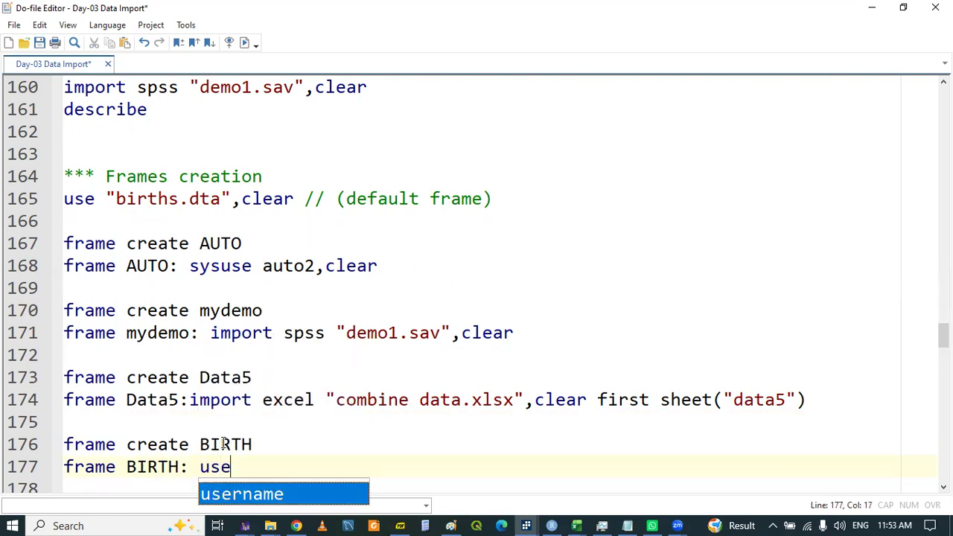
text("bi)
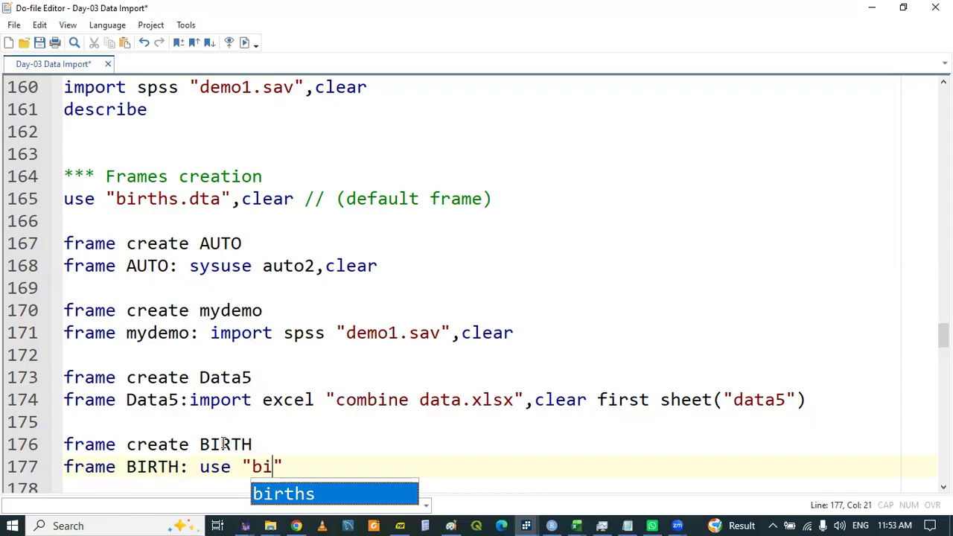
key(Return)
key(Right)
text(,cl)
key(Return)
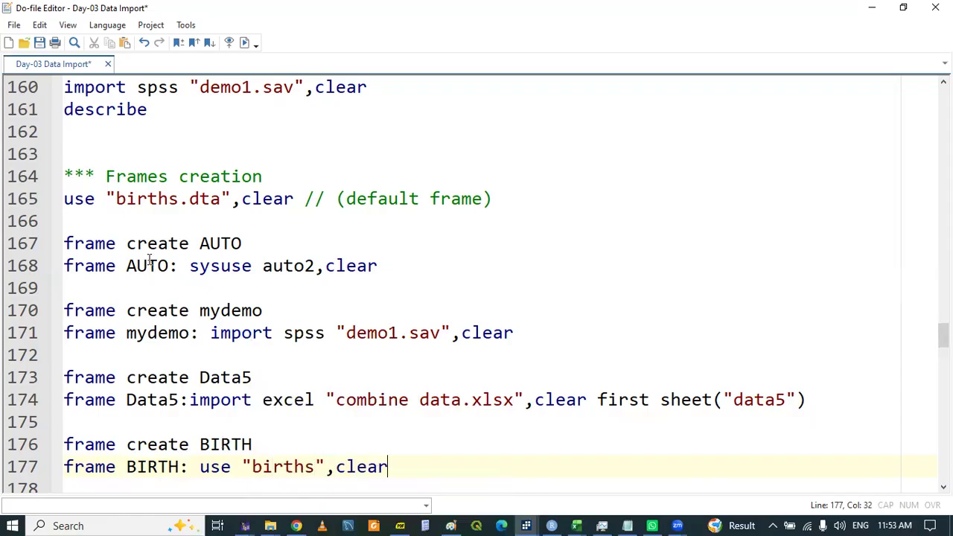
Run the frame creation commands on lines 167 to 177 and review their output in the main Stata window
drag(67, 236, 416, 378)
click(368, 340)
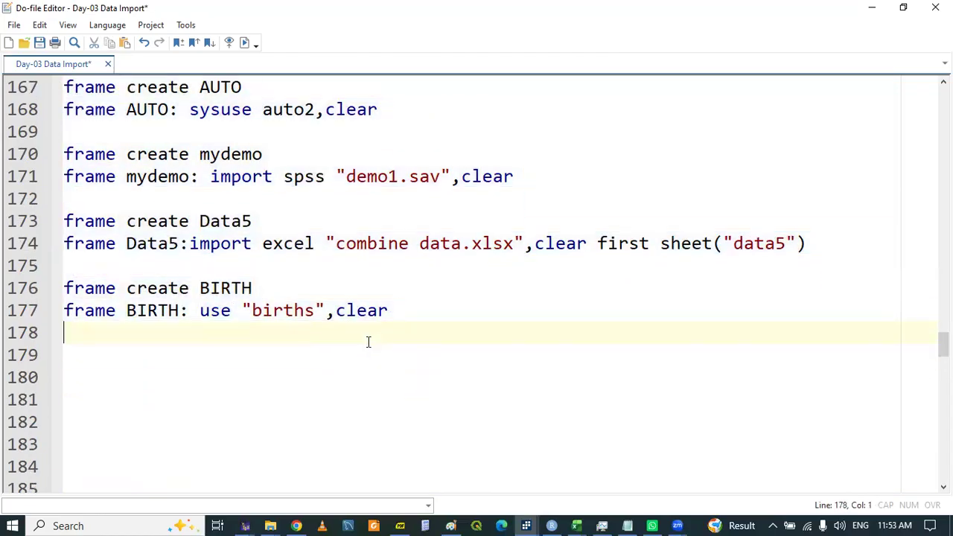
mouse_move(526, 521)
click(321, 460)
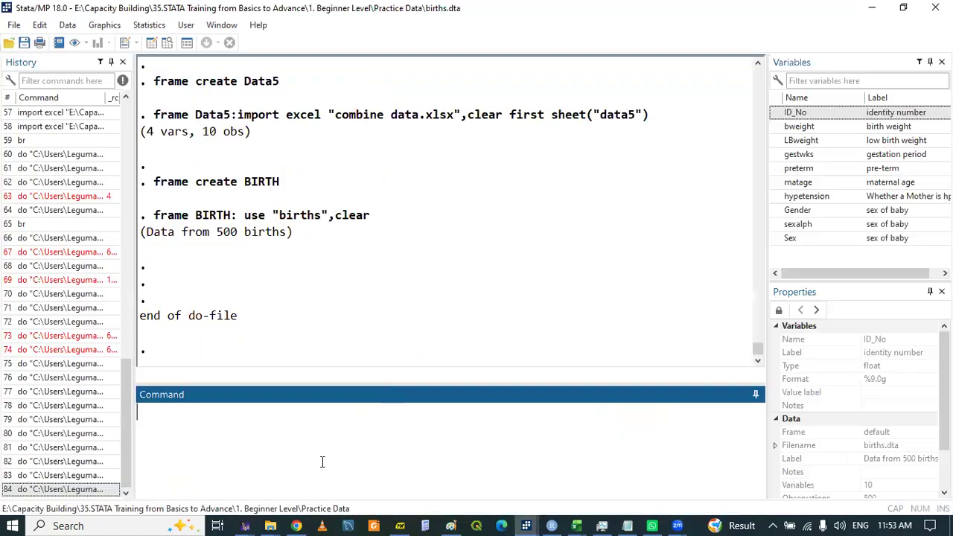
click(757, 64)
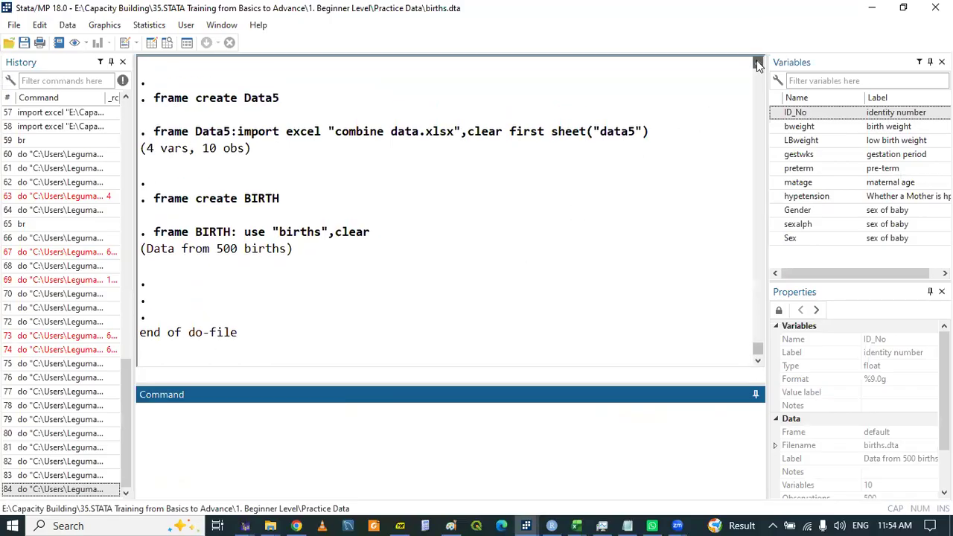
click(757, 64)
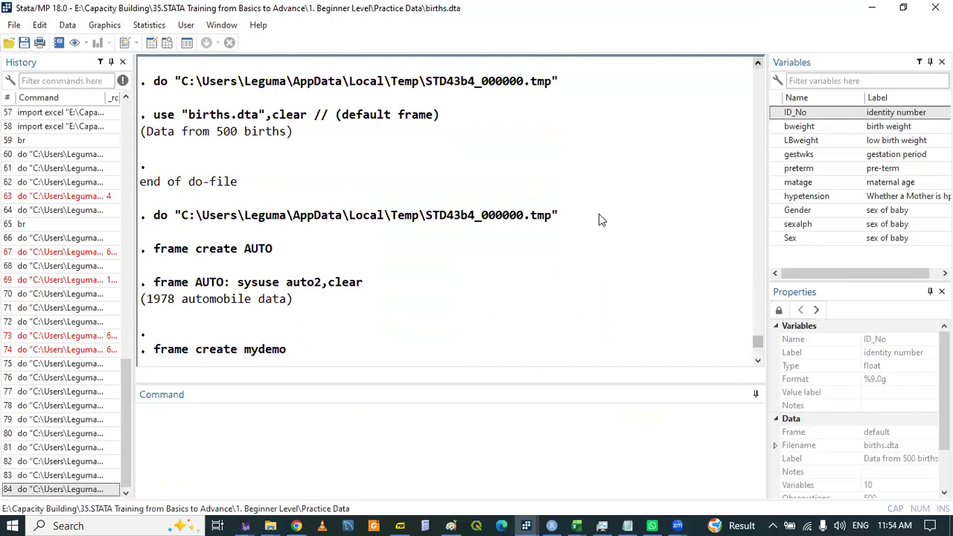
Switch to the PDF slides and review the new frame creation examples and the To Switch between Frames page
click(401, 524)
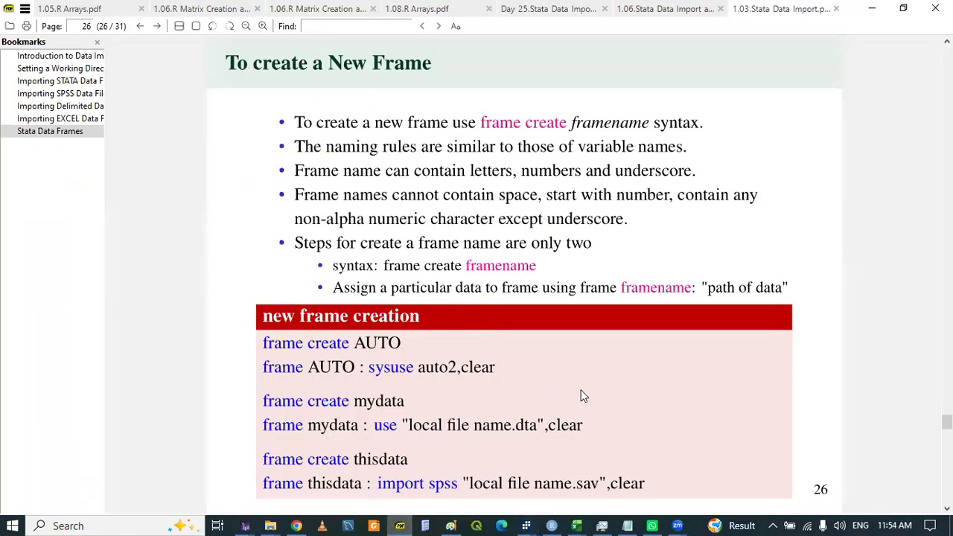
click(947, 509)
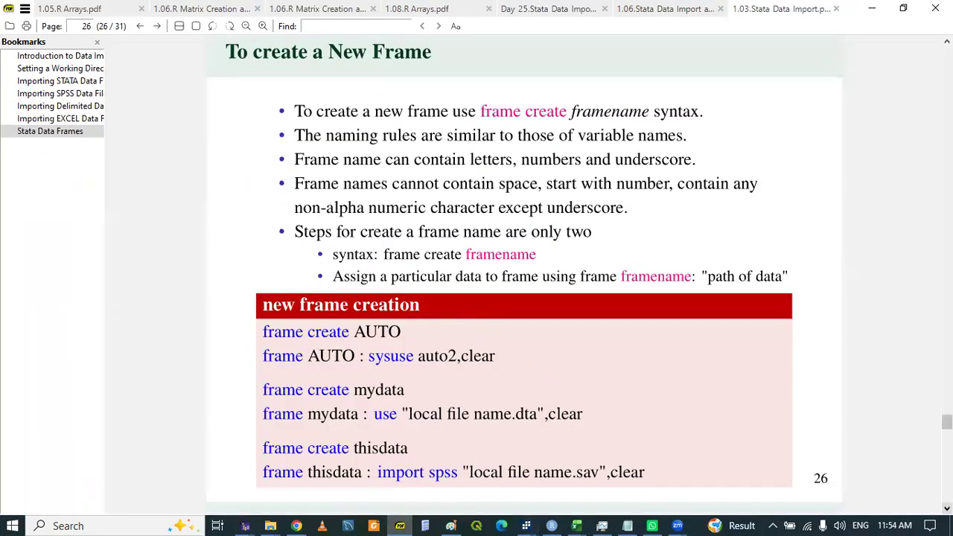
click(947, 508)
click(947, 508)
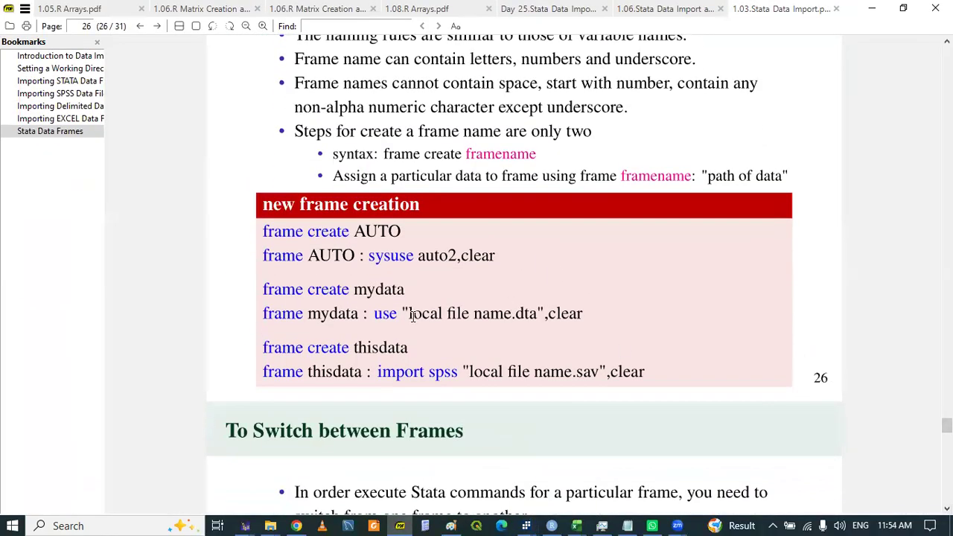
drag(410, 314, 553, 303)
drag(468, 372, 585, 372)
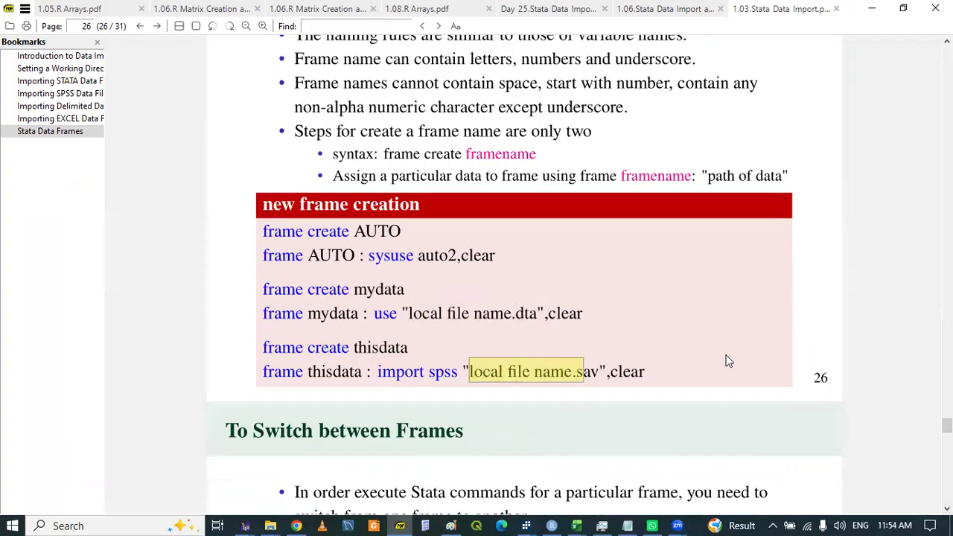
click(845, 340)
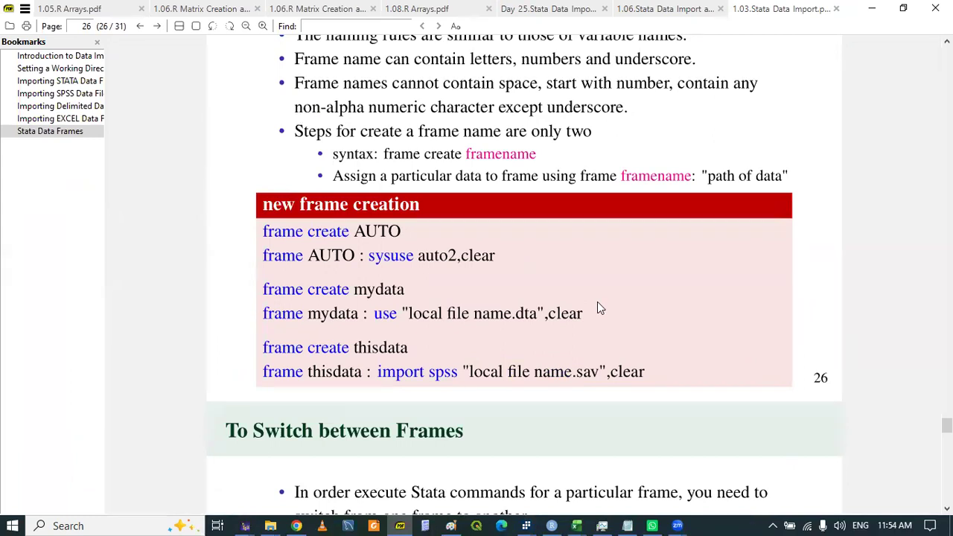
scroll(523, 276, down, 2)
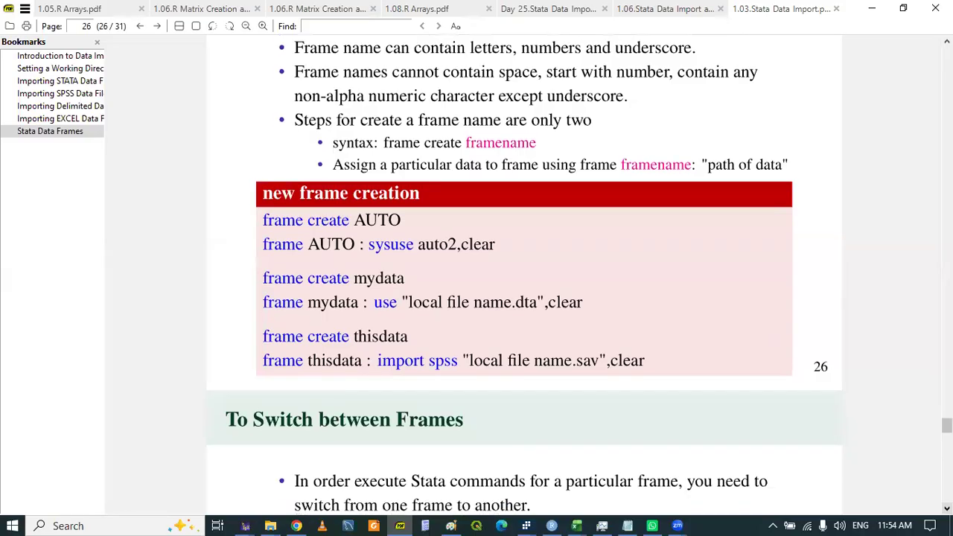
scroll(523, 276, down, 4)
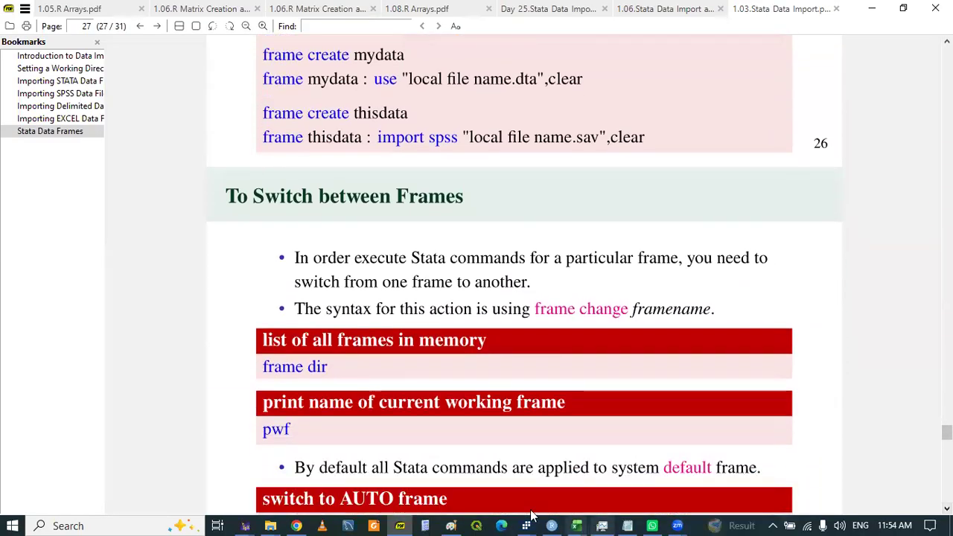
Browse the current dataset with the br command and check the Frame property in the Data Editor
mouse_move(526, 519)
click(607, 480)
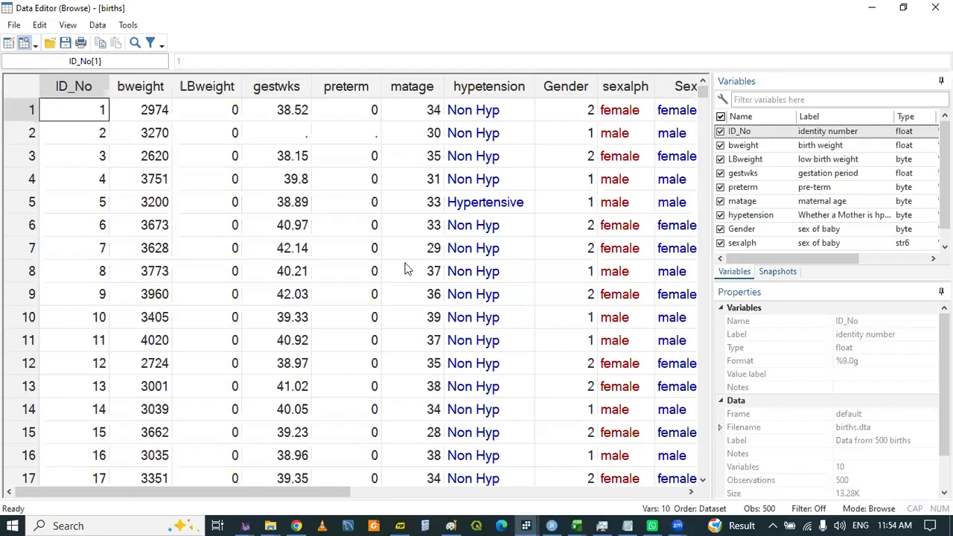
click(246, 174)
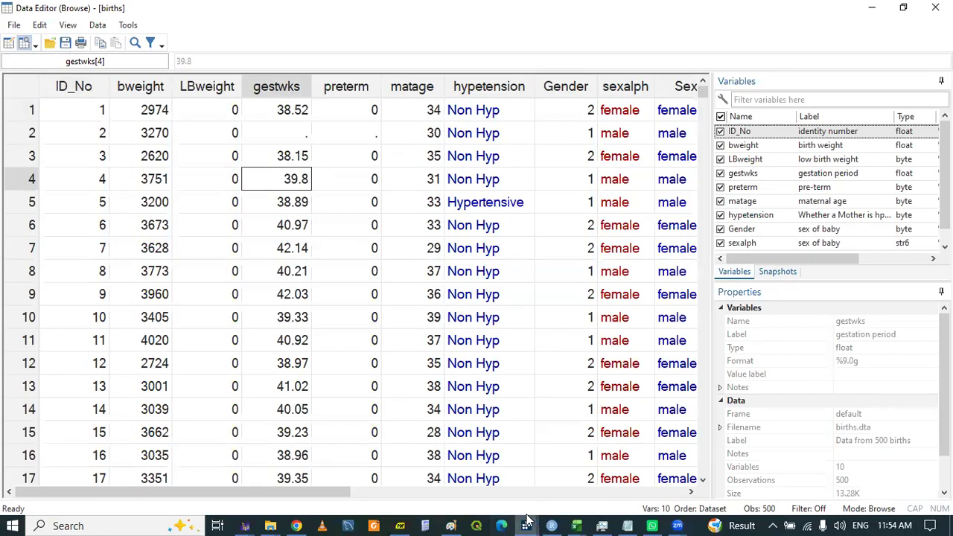
mouse_move(526, 521)
click(323, 484)
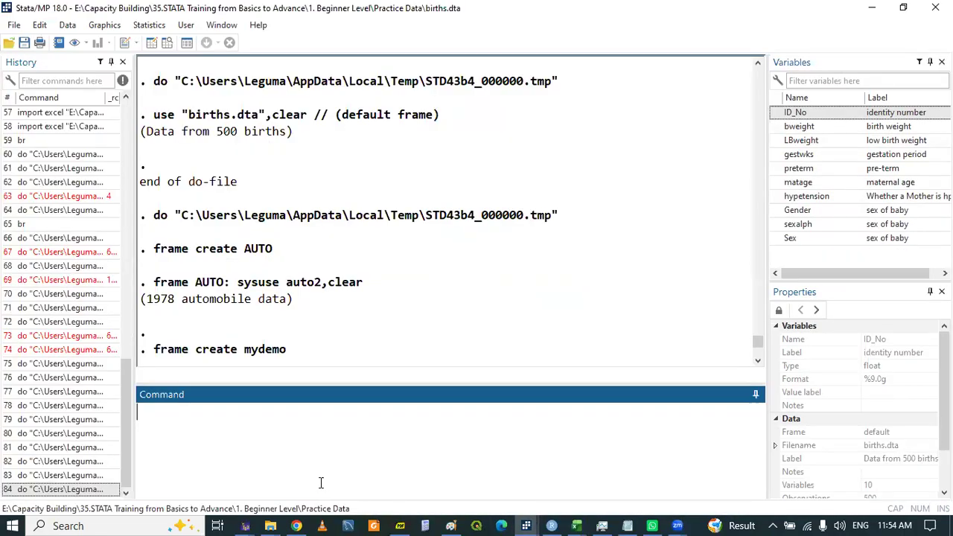
text(bf)
key(BackSpace)
text(r)
key(Return)
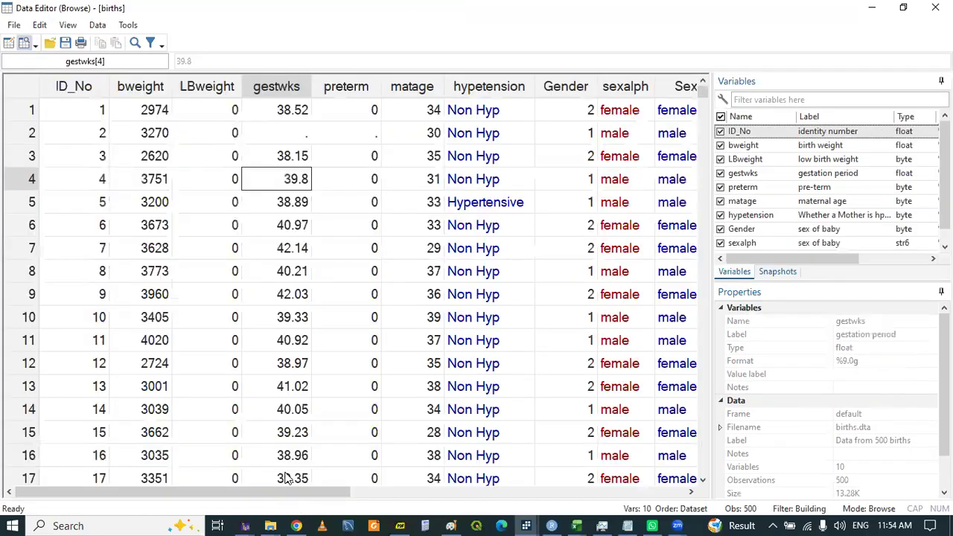
mouse_move(526, 525)
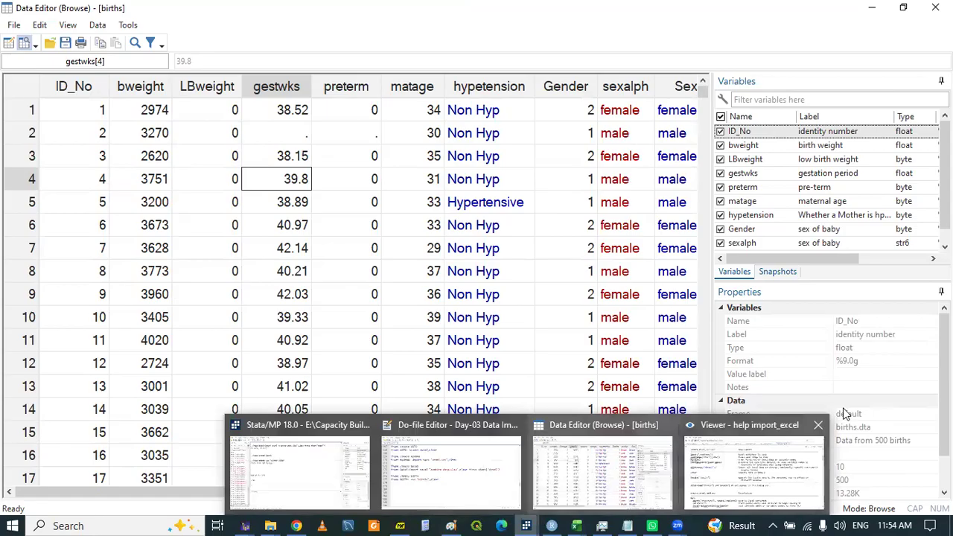
click(850, 414)
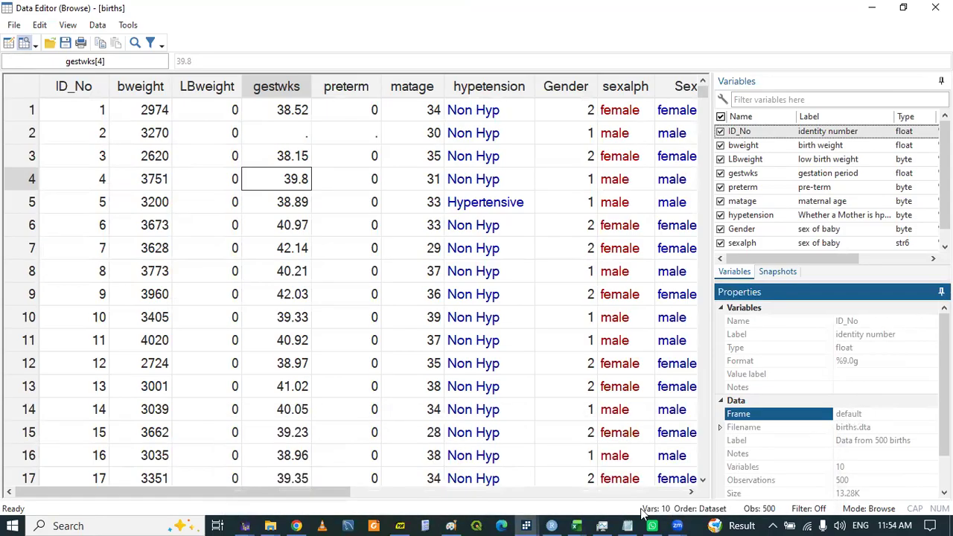
Return to the do-file, compare the births entry on line 165 and rename the frame created on line 176 to EAC
mouse_move(521, 525)
click(469, 476)
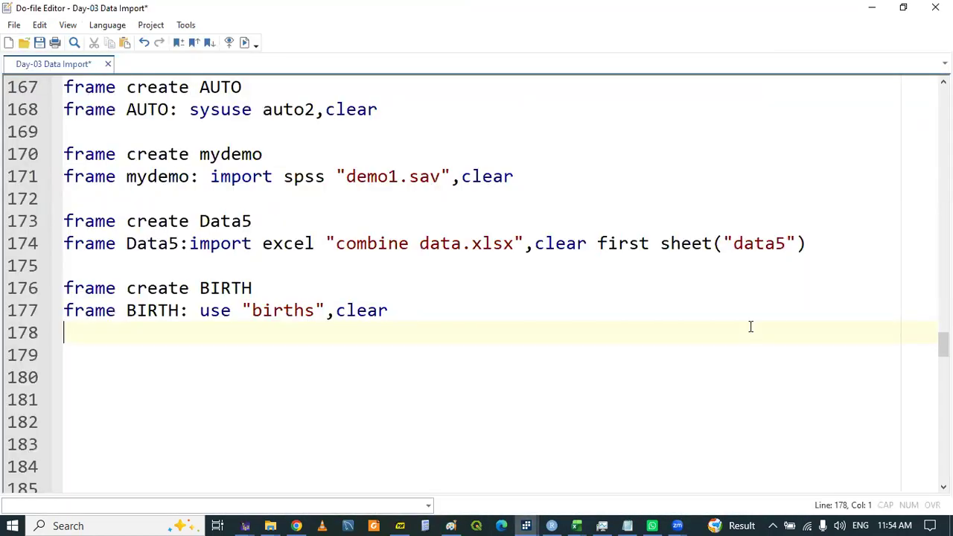
scroll(216, 167, up, 2)
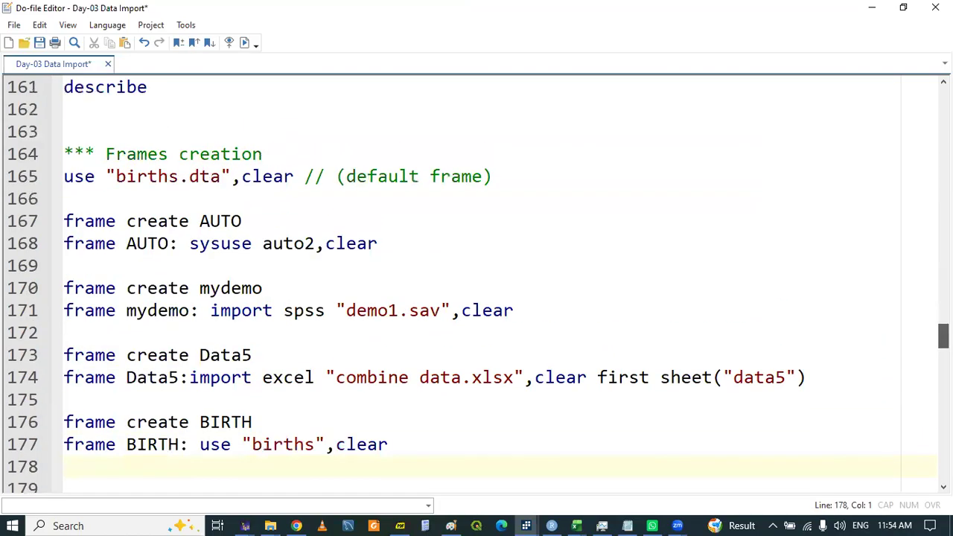
click(184, 179)
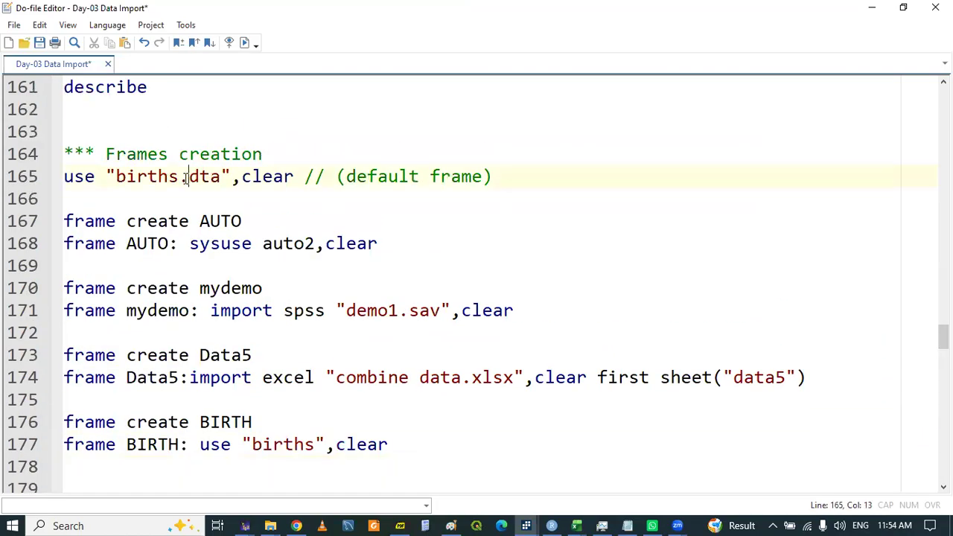
double_click(130, 182)
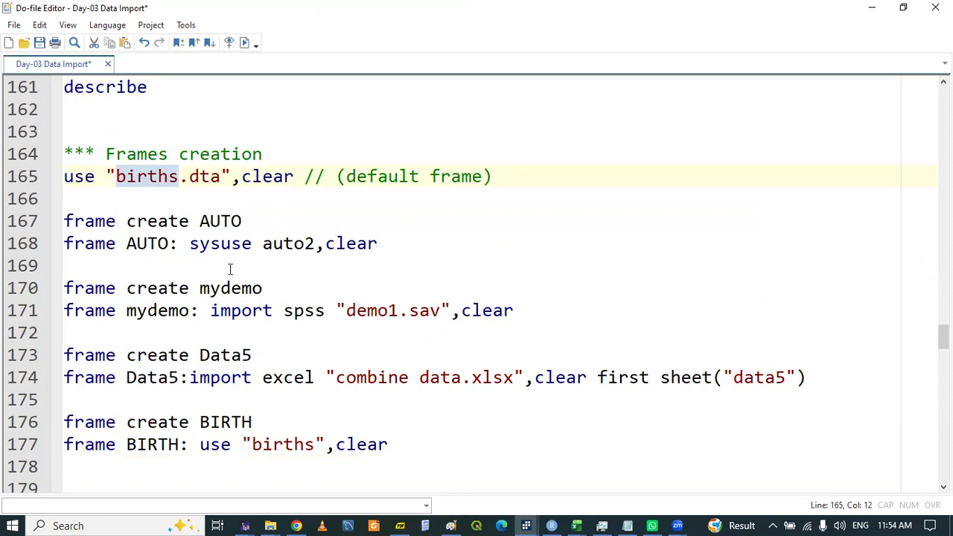
click(246, 426)
double_click(221, 430)
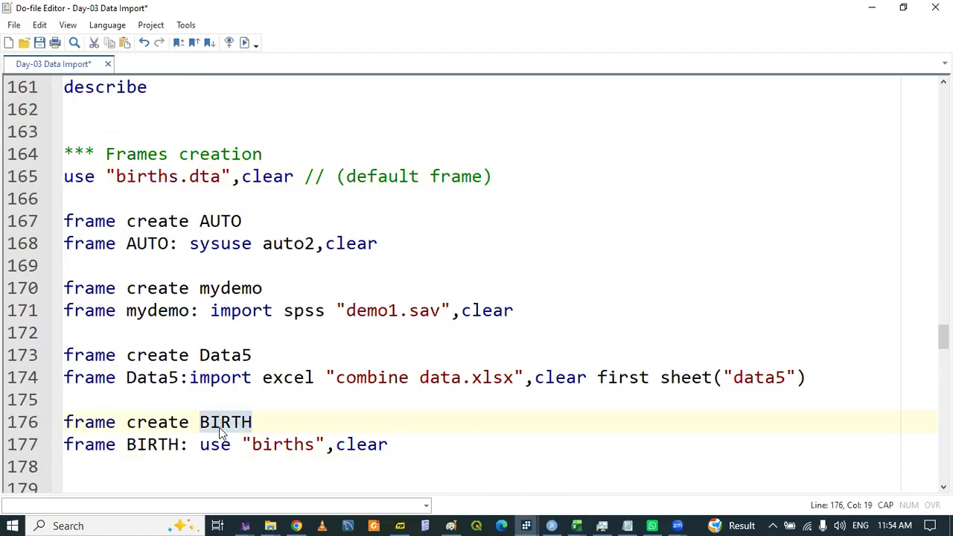
text(EAC)
key(Escape)
Add a dir command on line 163 and run it to list the working directory's files in the main Stata window
click(284, 445)
click(109, 125)
text(dir)
triple_click(82, 132)
mouse_move(525, 523)
click(328, 481)
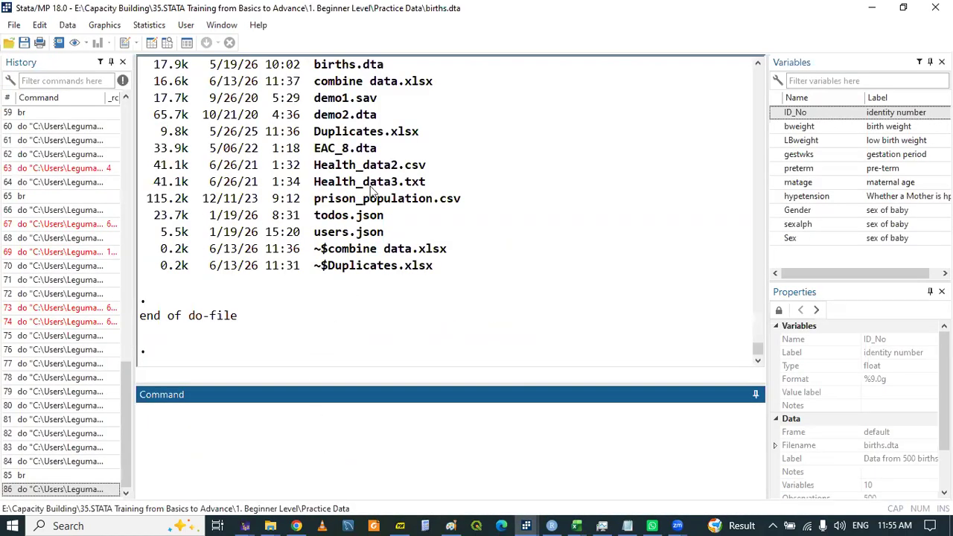
Copy the file name EAC_8.dta from the directory listing and use it to replace births on line 177
drag(314, 157, 380, 154)
right_click(391, 155)
click(398, 163)
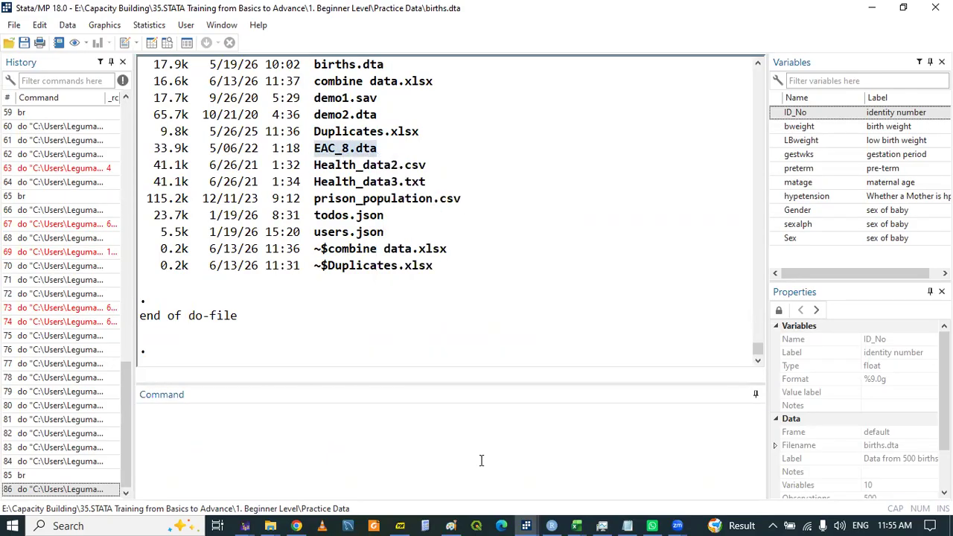
mouse_move(526, 524)
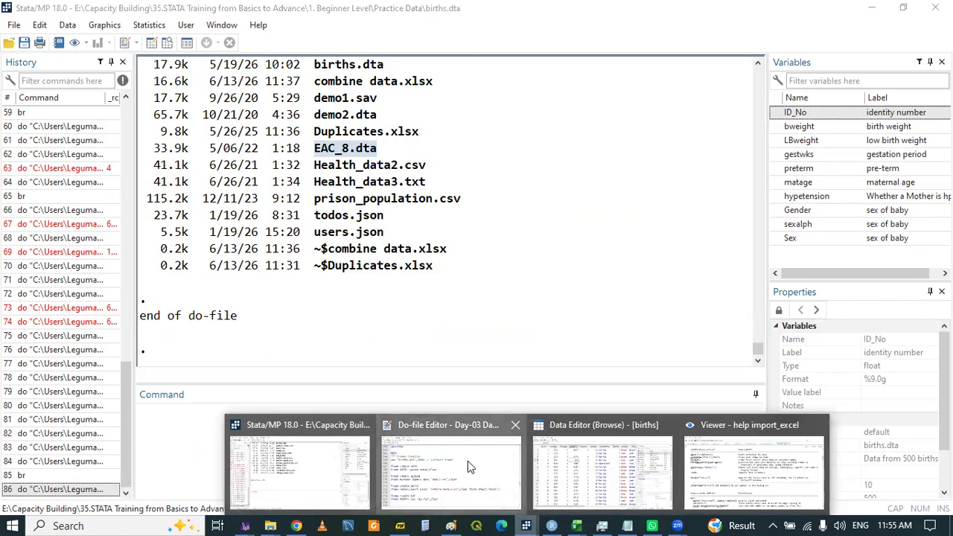
click(468, 461)
double_click(287, 445)
key(ctrl+v)
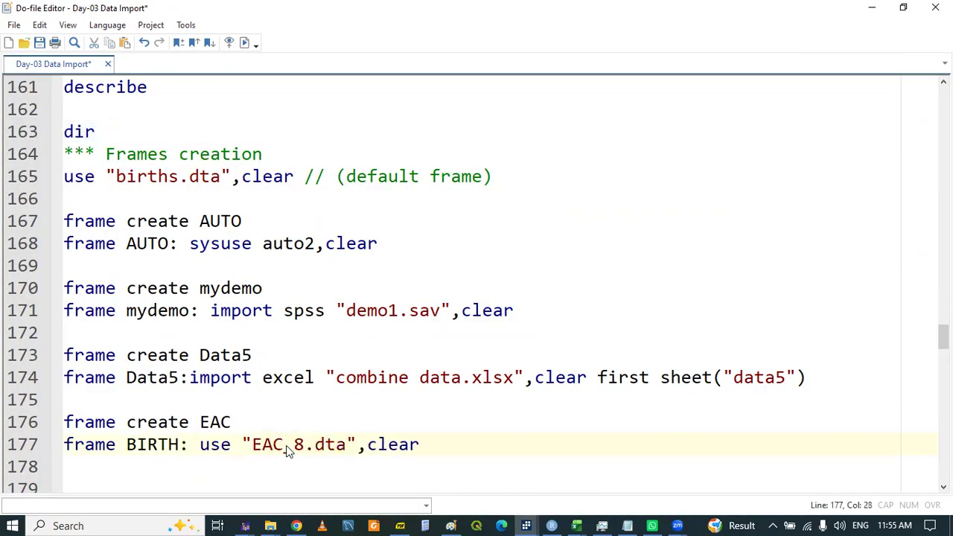
Add the command frame drop BIRTH on line 180 of the do-file
double_click(145, 445)
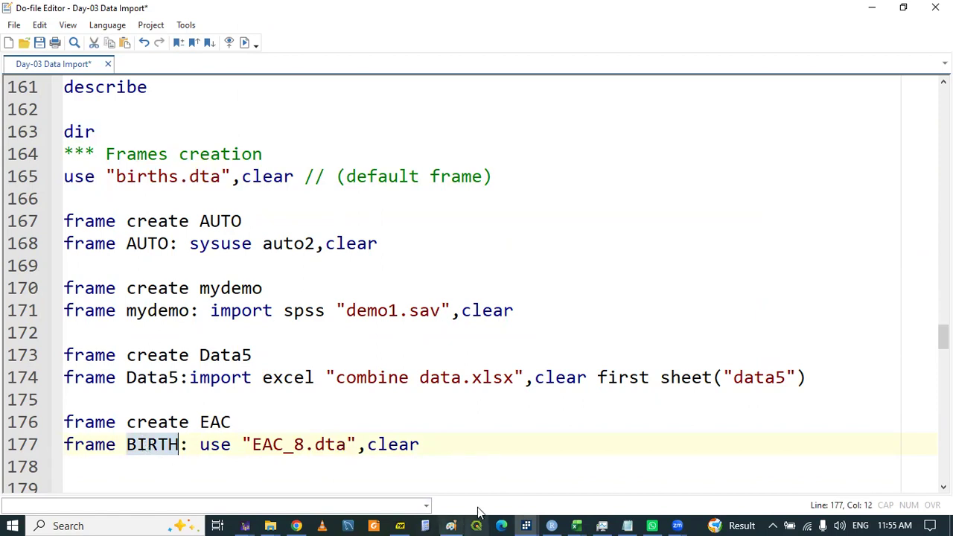
click(183, 474)
key(Return)
key(Return)
text(frma)
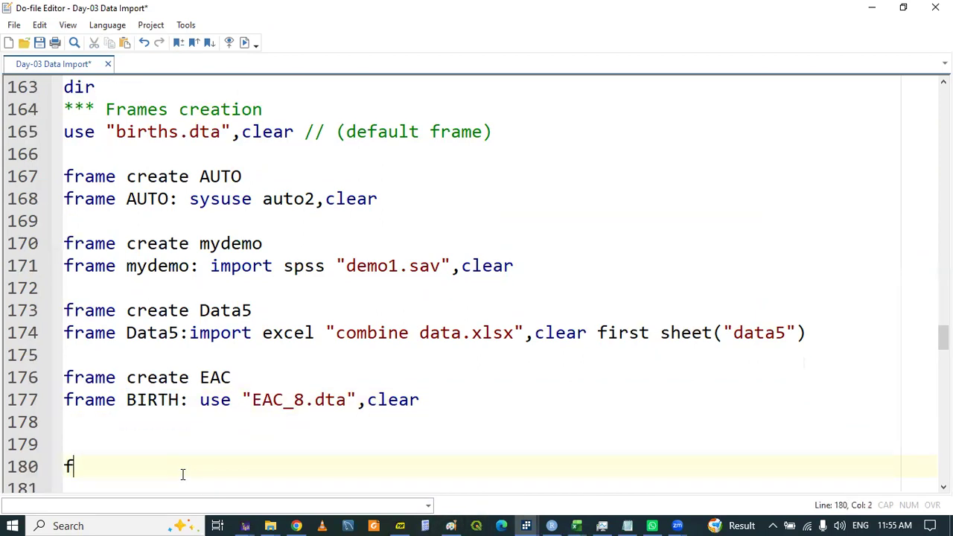
key(BackSpace)
key(BackSpace)
text(ame de)
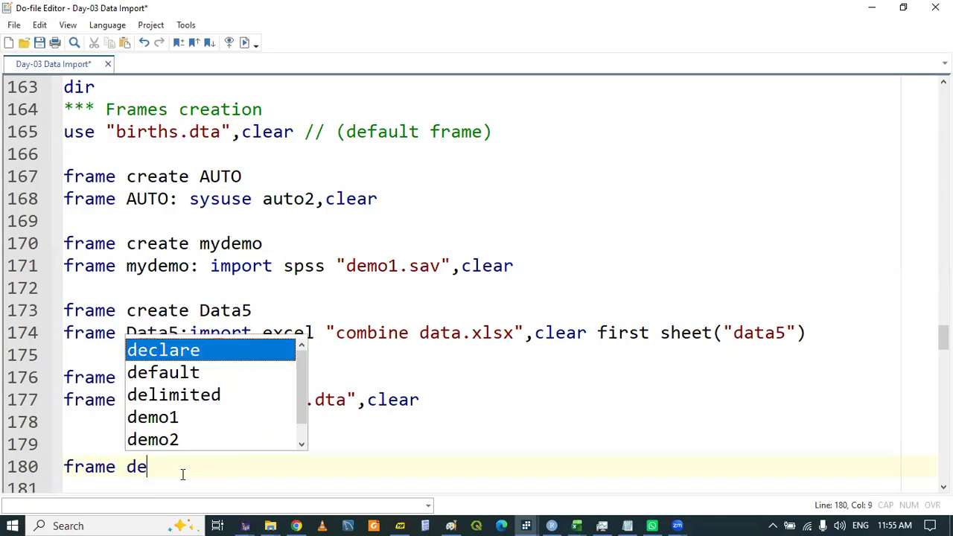
key(BackSpace)
text(rop)
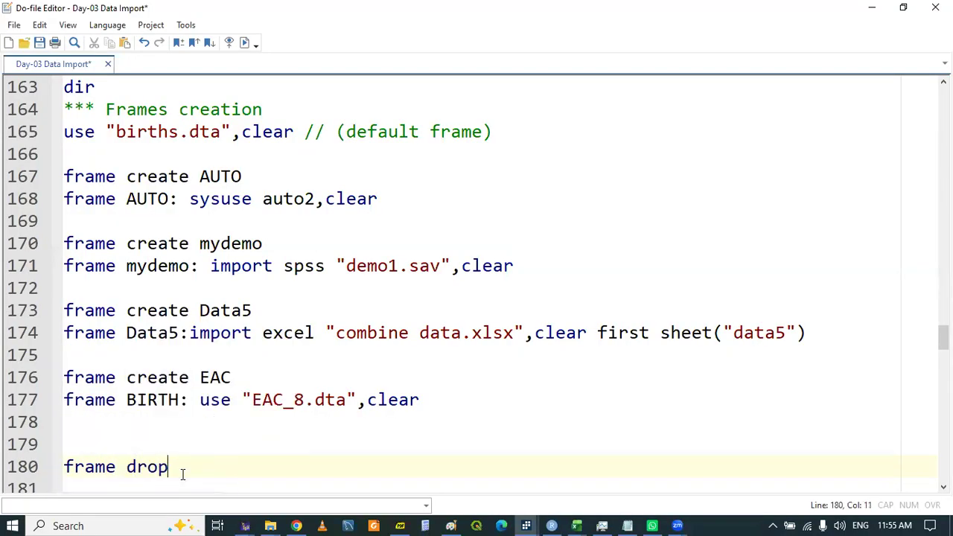
text( BIRTH)
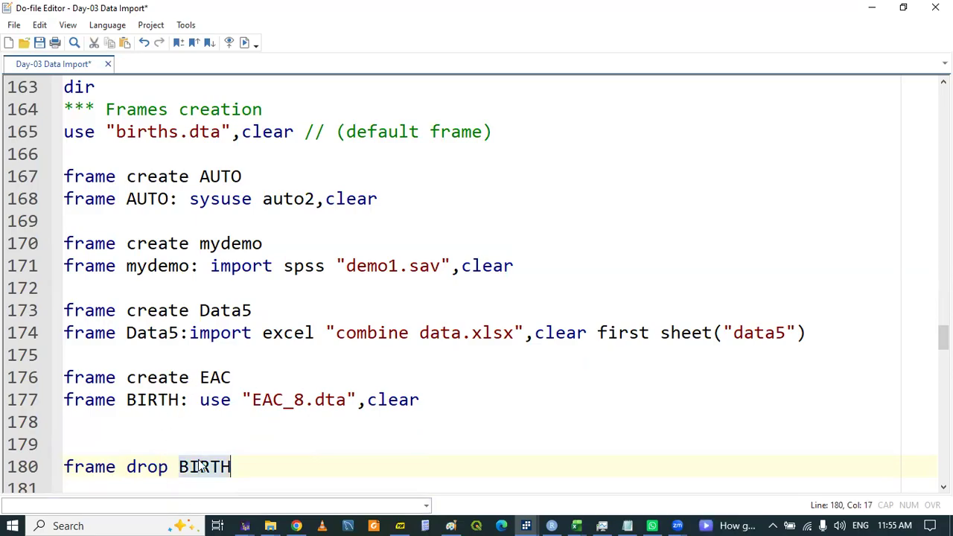
Run the frame drop BIRTH command and delete it from the do-file
triple_click(199, 465)
click(145, 447)
shift+click(261, 458)
key(Delete)
Replace BIRTH with EAC on line 177 and run lines 176 and 177, checking the output in the main Stata window
double_click(211, 378)
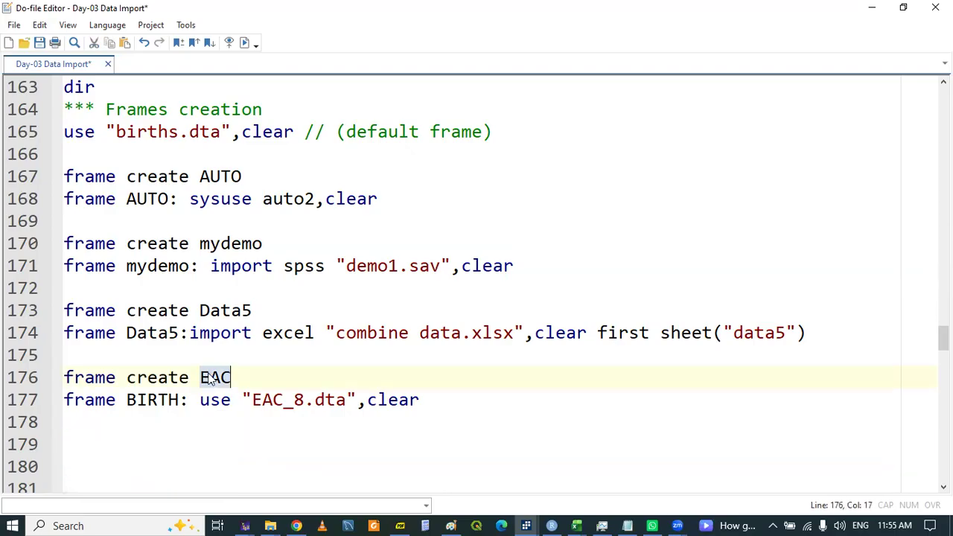
double_click(149, 399)
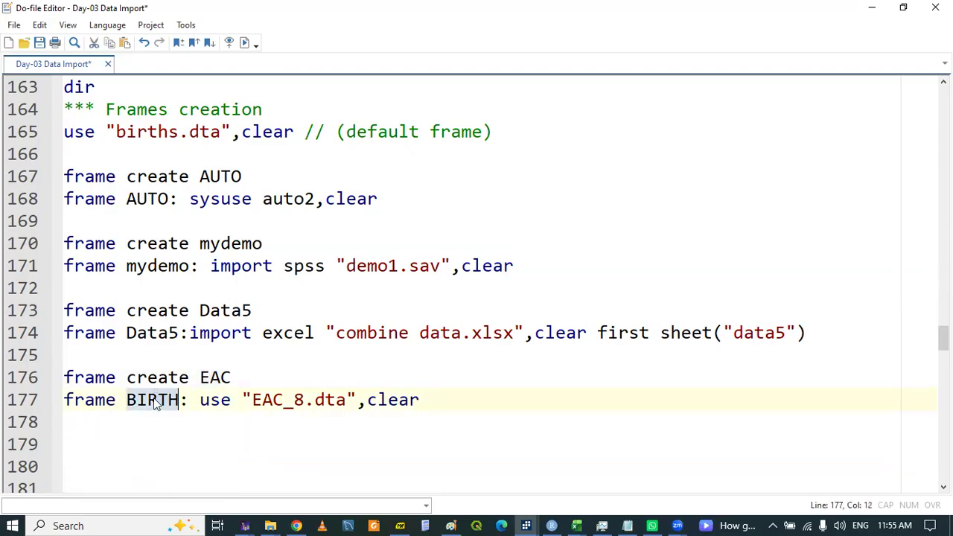
key(ctrl+v)
drag(106, 381, 117, 394)
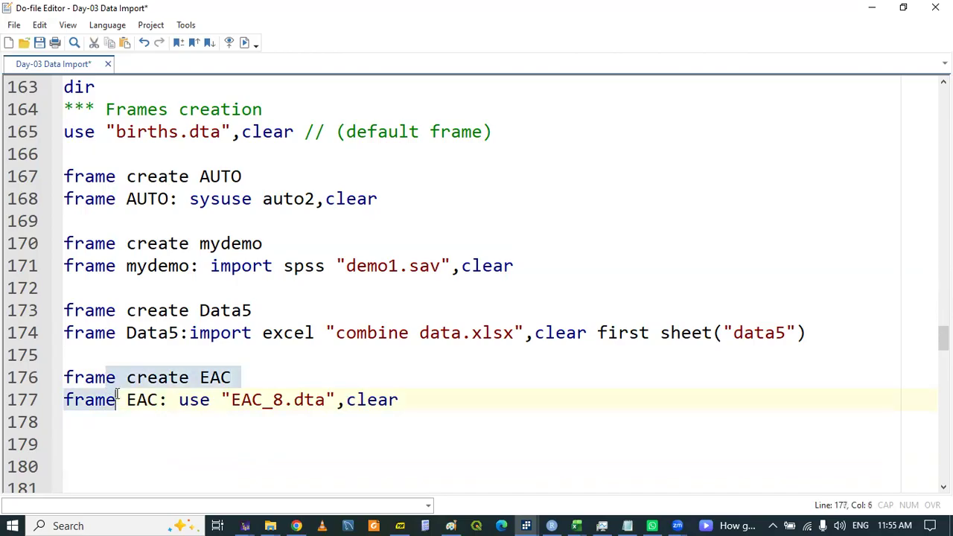
click(197, 411)
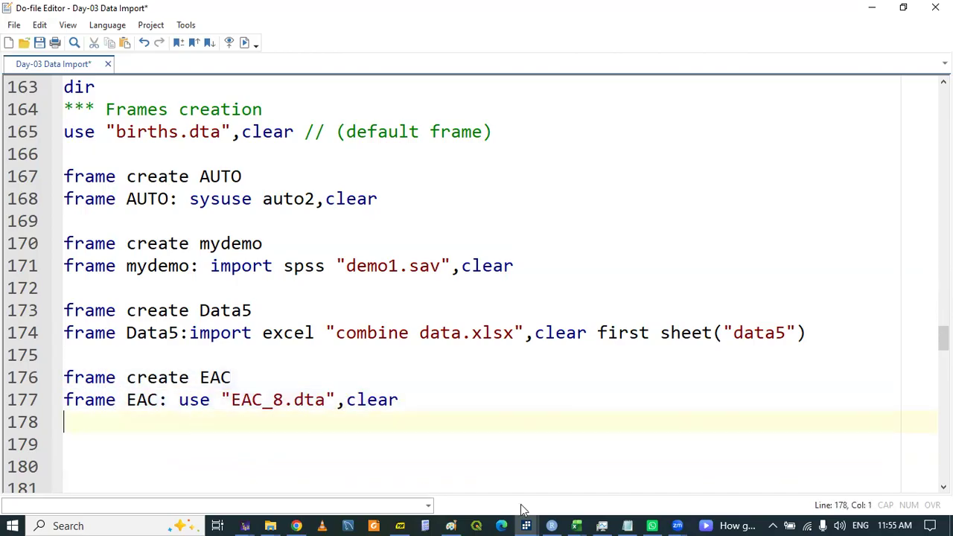
mouse_move(527, 519)
click(298, 465)
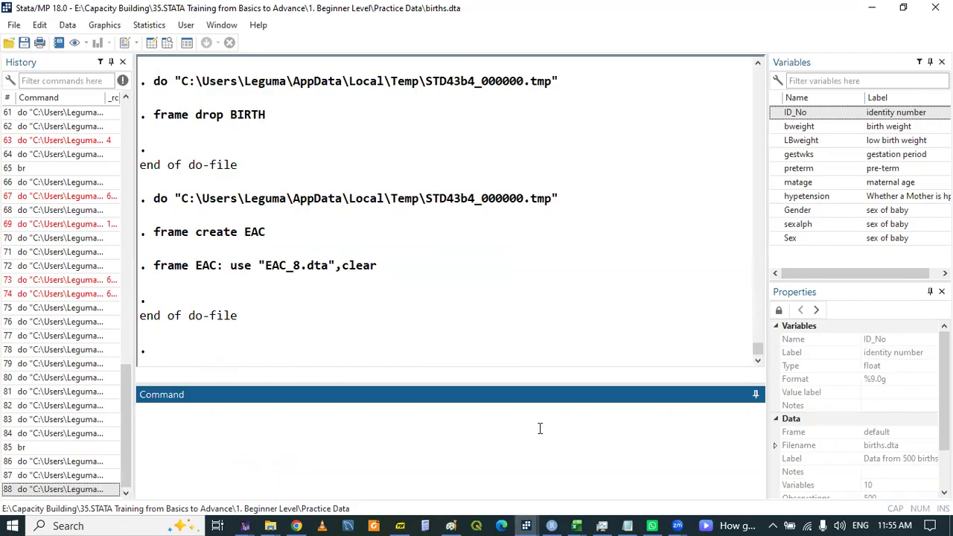
Switch to the PDF slides and select the heading "list of all frames in memory" on the To Switch between Frames page
click(400, 526)
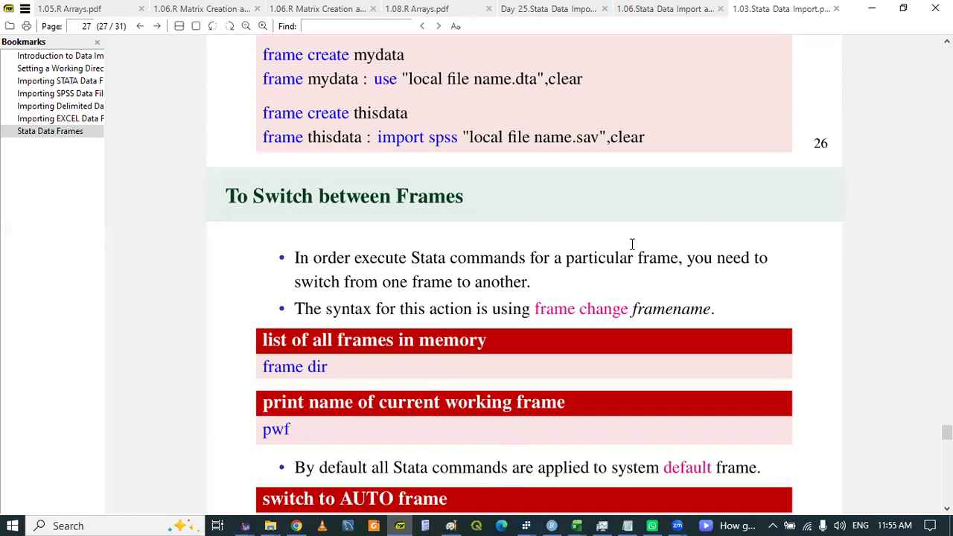
scroll(631, 245, up, 1)
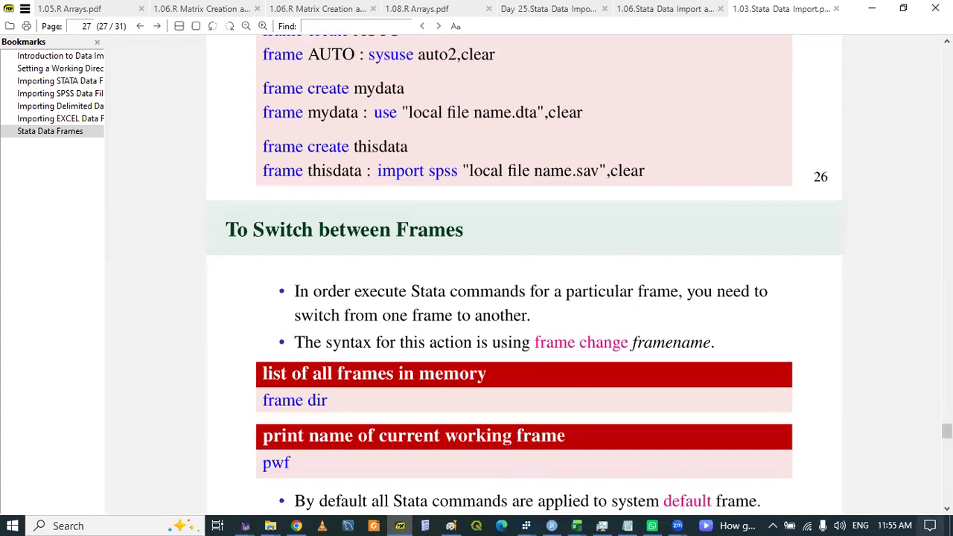
scroll(524, 274, down, 3)
scroll(735, 363, down, 1)
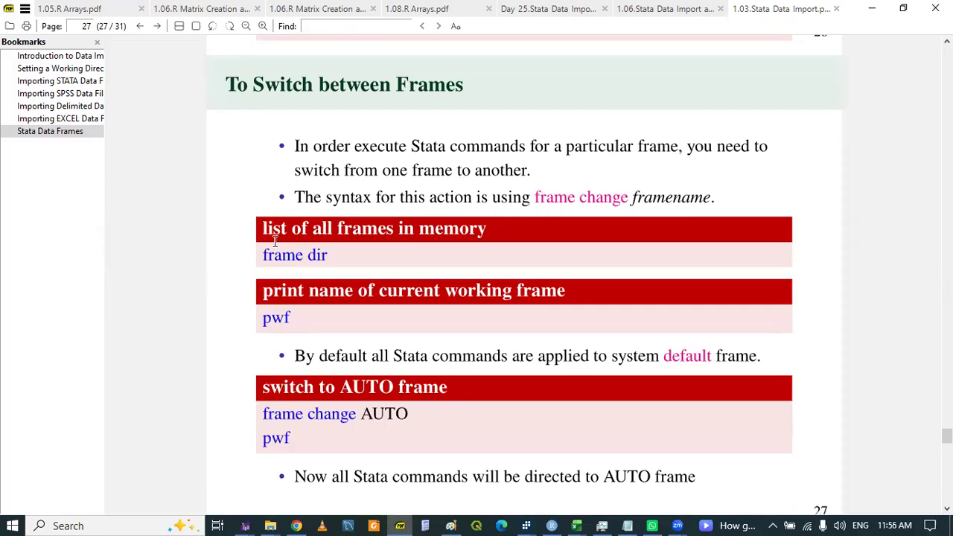
drag(266, 229, 394, 228)
drag(263, 230, 507, 233)
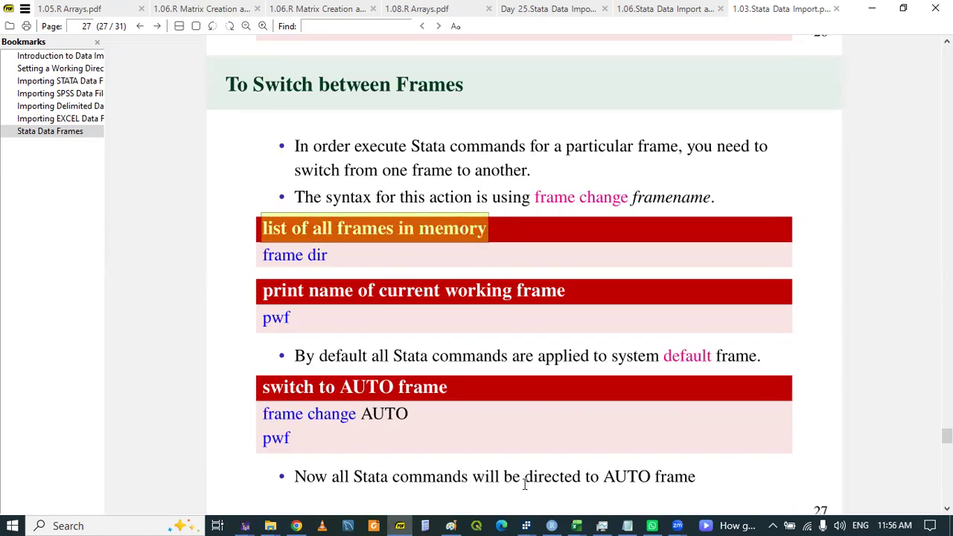
Return to the do-file and add the comment "** list of all frames in memory" on line 179
mouse_move(527, 526)
click(471, 478)
key(Return)
key(Return)
key(Return)
key(Return)
key(Return)
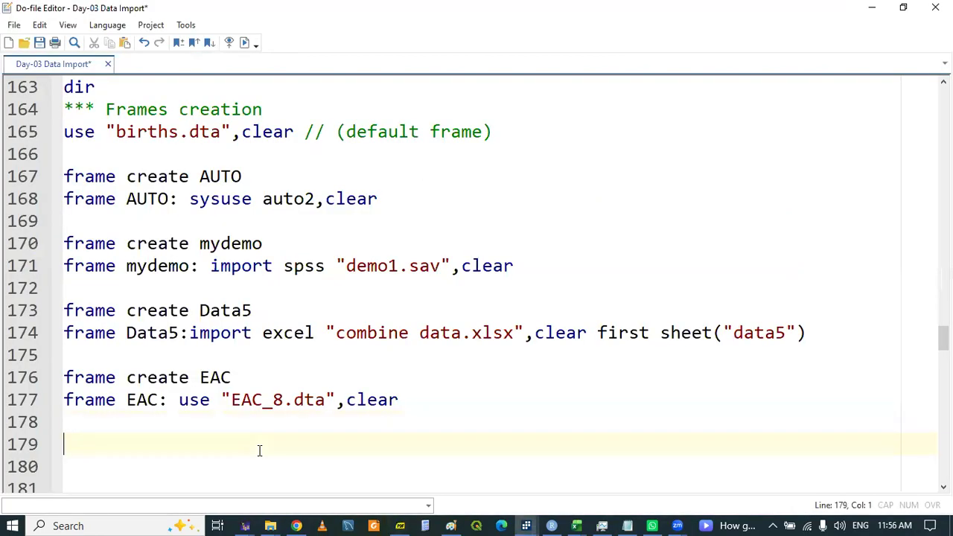
key(Up)
key(Up)
key(Up)
key(Up)
text(** list of all frames in memory)
key(Return)
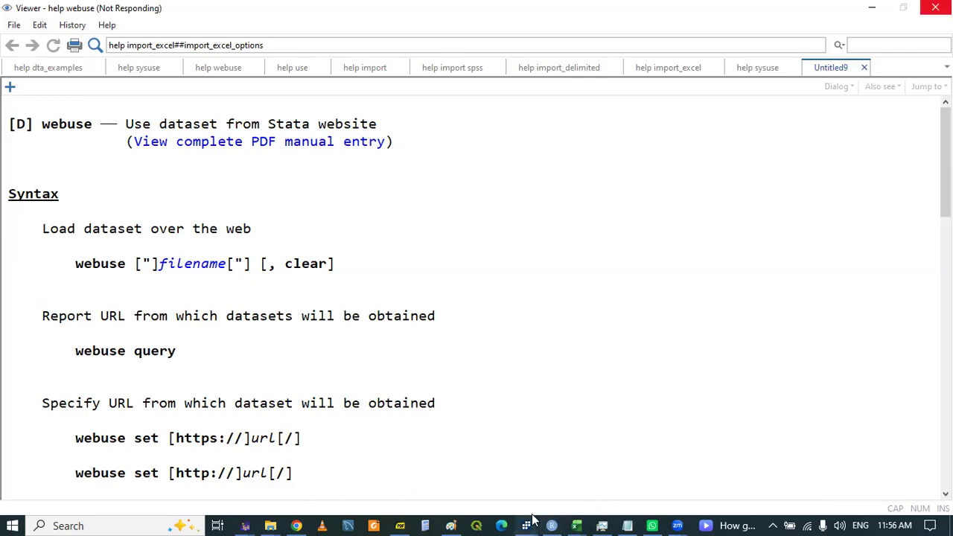
Check the running do-file's output in the main Stata window, close the help Viewer and return to the do-file
mouse_move(532, 521)
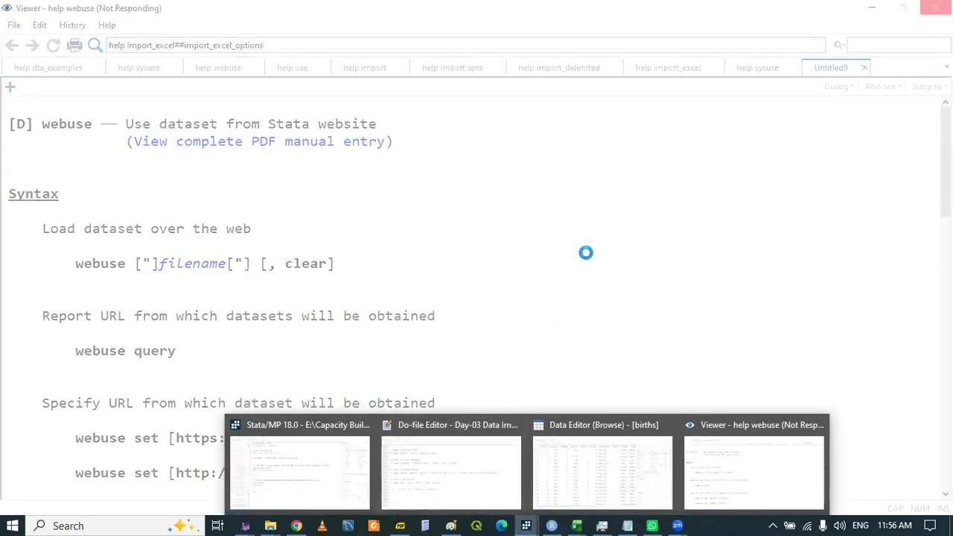
click(584, 193)
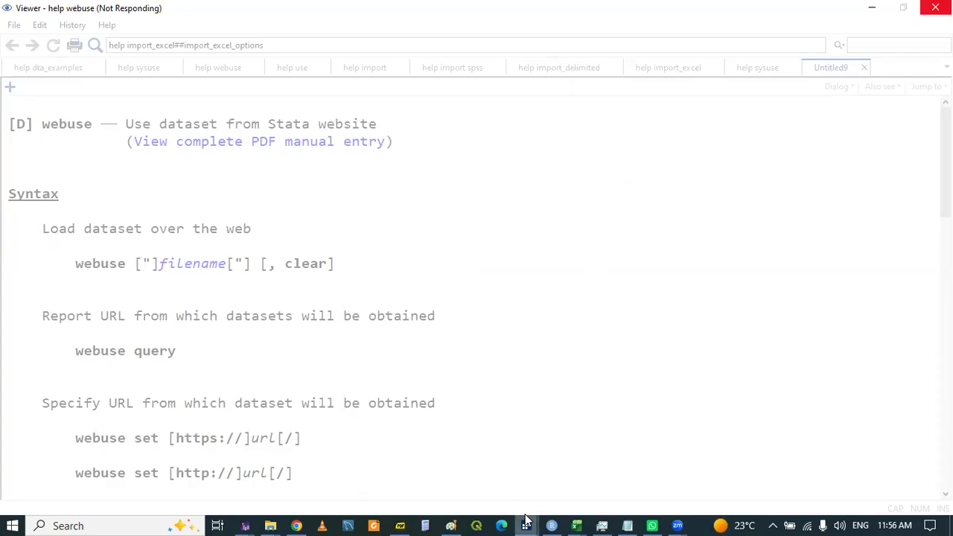
mouse_move(526, 520)
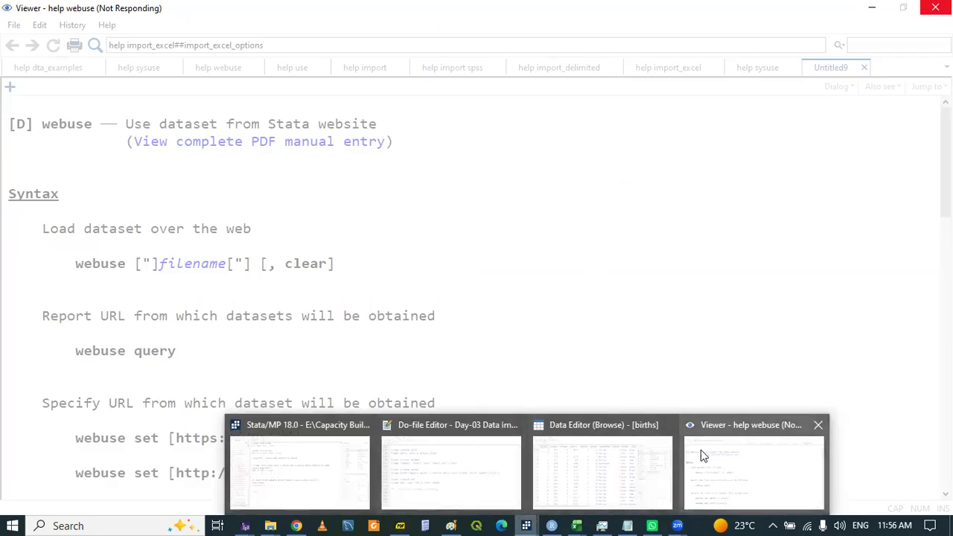
click(330, 480)
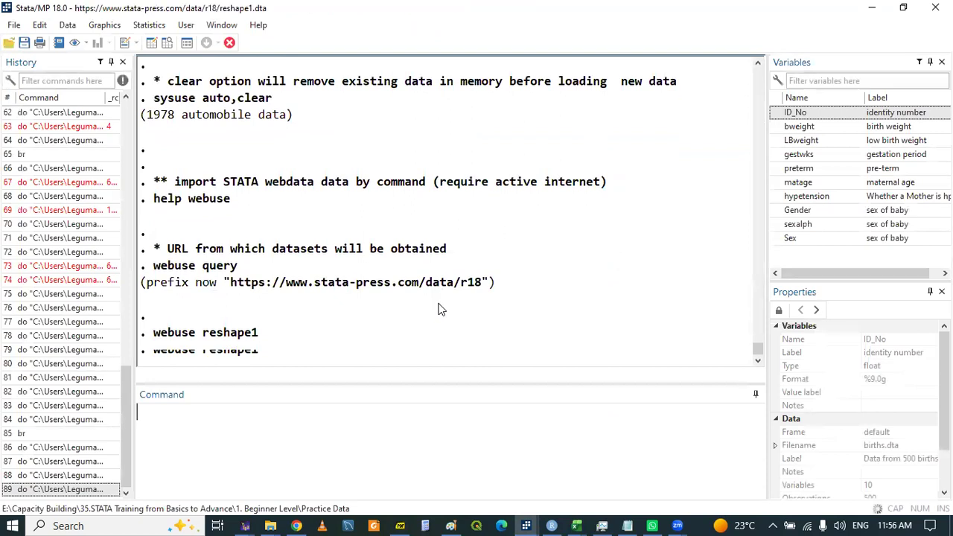
click(526, 526)
click(350, 476)
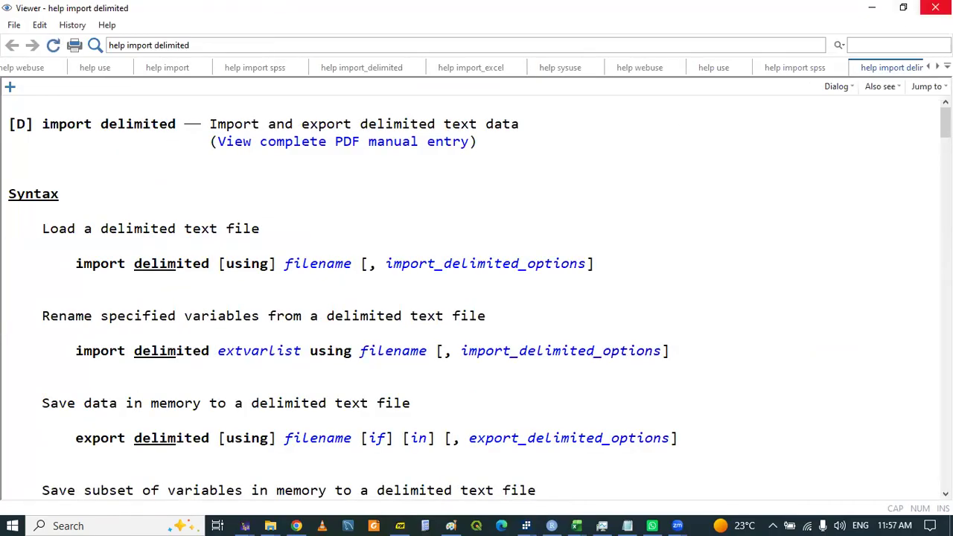
click(935, 7)
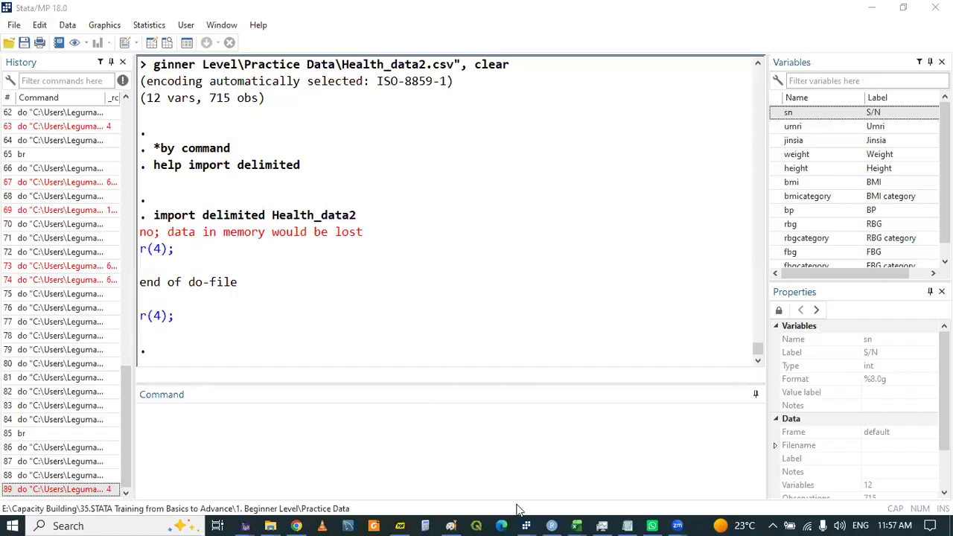
mouse_move(526, 525)
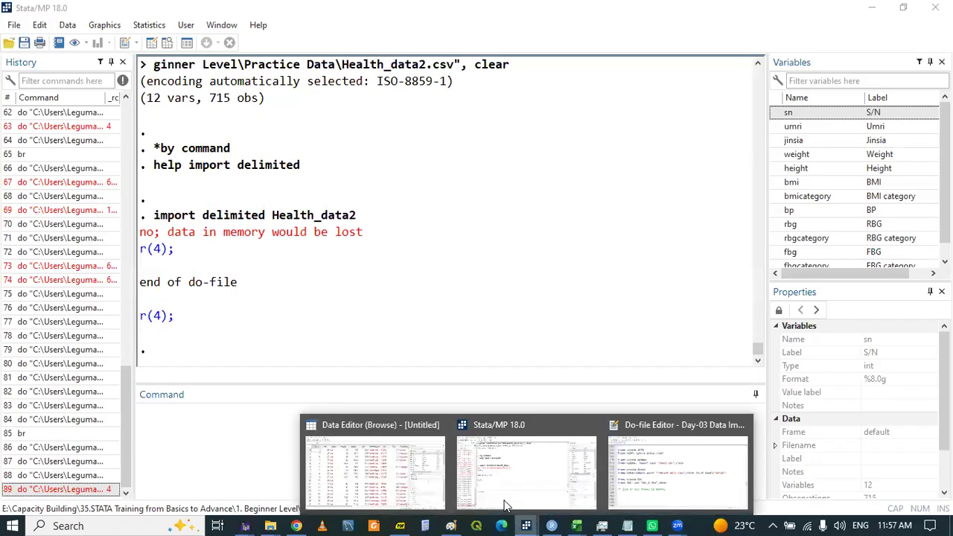
click(641, 467)
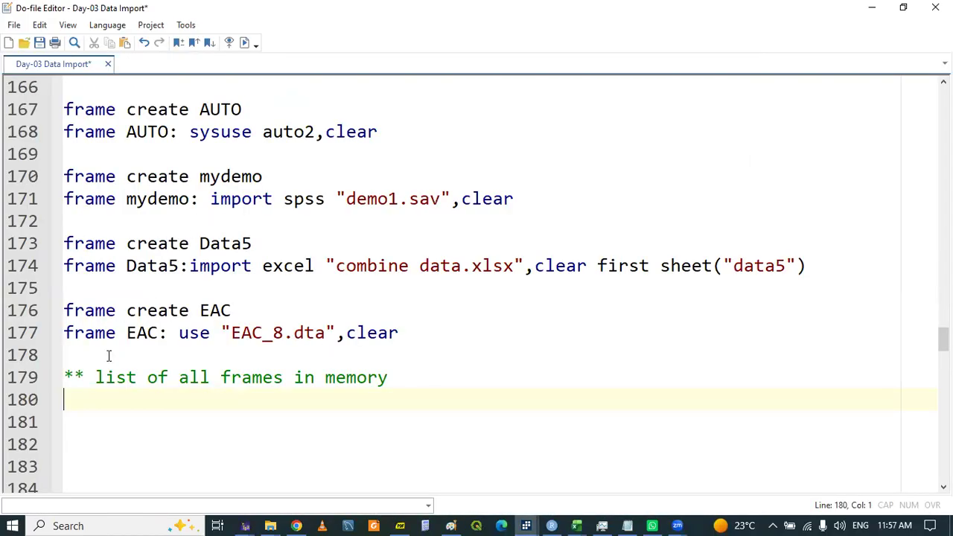
Add the command frame dir on line 180, run it and review the listed frames in the main Stata window
text(frame )
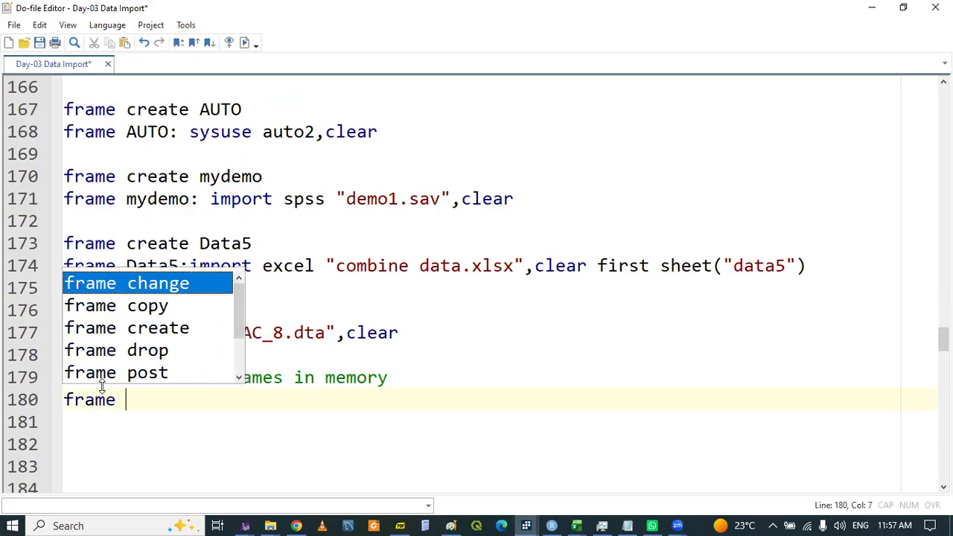
text(dir)
double_click(83, 399)
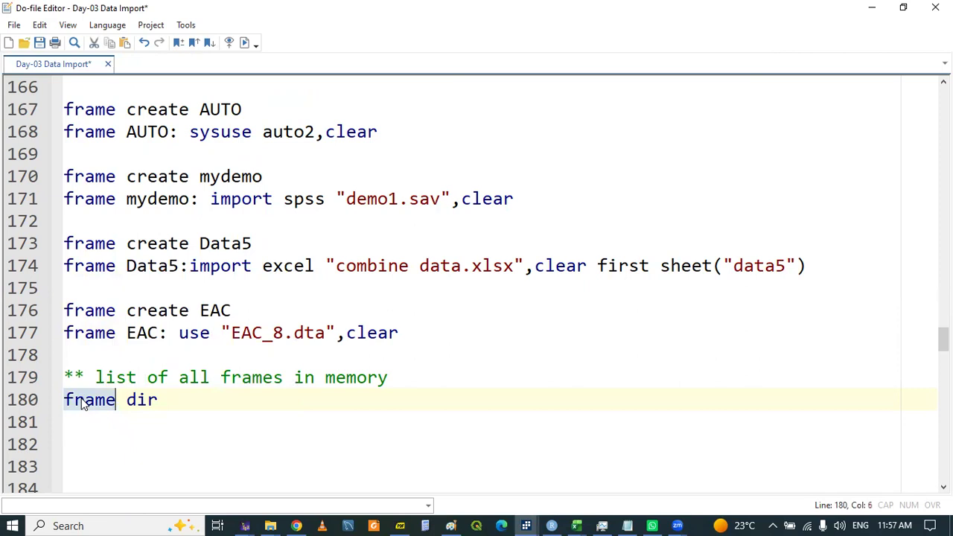
drag(83, 402, 160, 411)
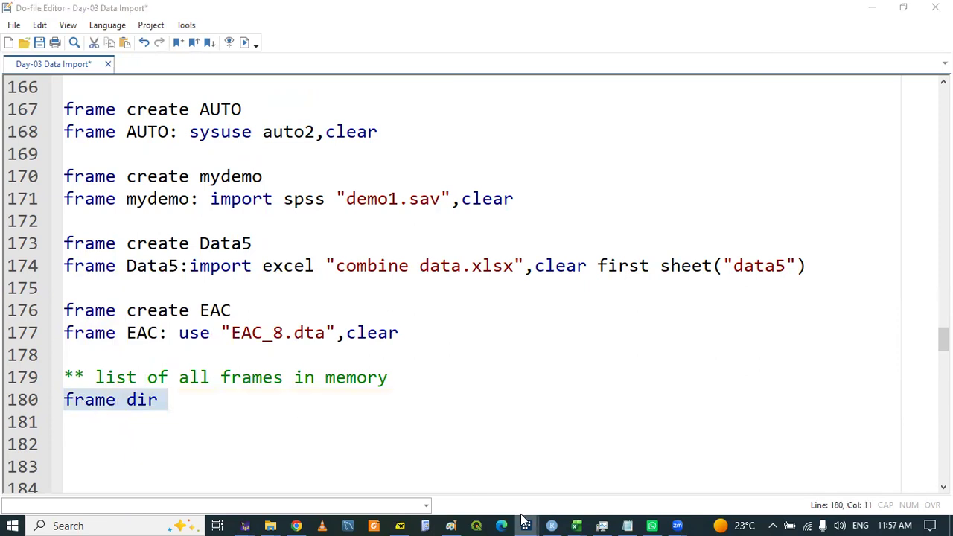
mouse_move(524, 523)
click(539, 472)
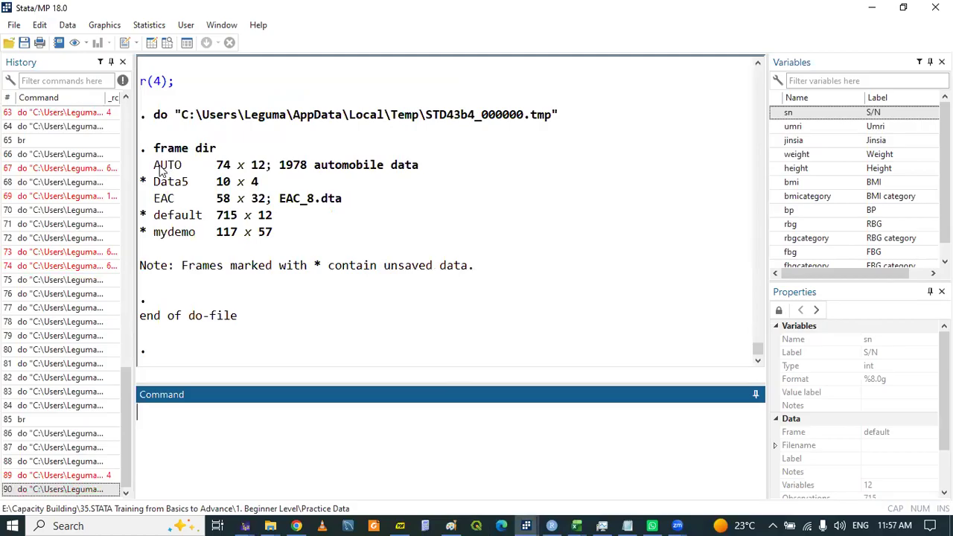
click(158, 170)
drag(158, 170, 199, 235)
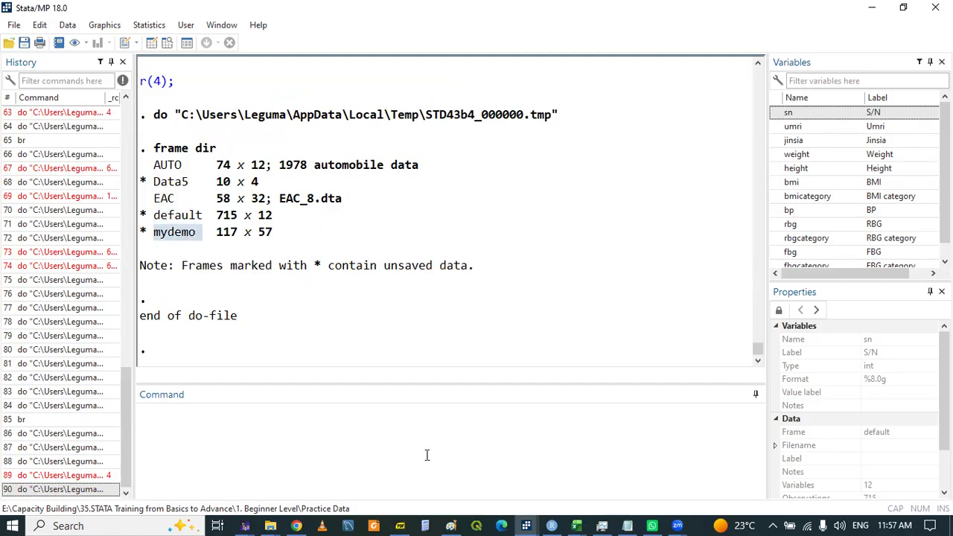
Review the slides on Introduction to Stata Data Frames and To Switch between Frames alongside the frame dir listing in Stata
click(400, 526)
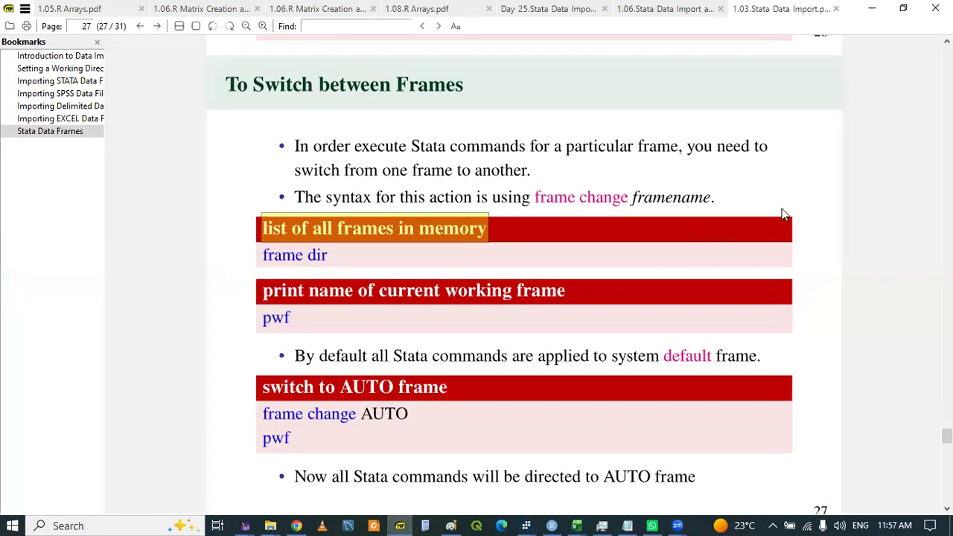
scroll(817, 196, up, 5)
scroll(818, 196, up, 6)
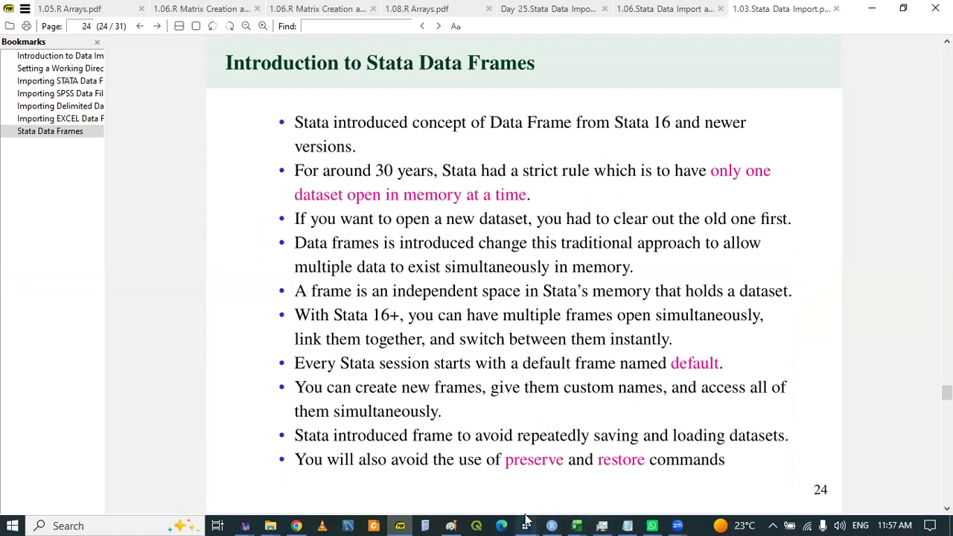
mouse_move(528, 525)
click(477, 462)
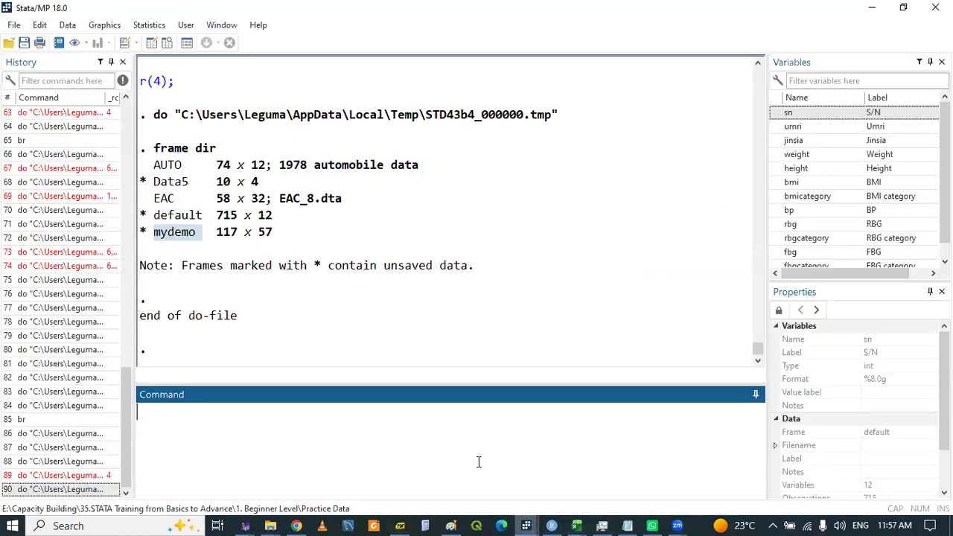
click(151, 192)
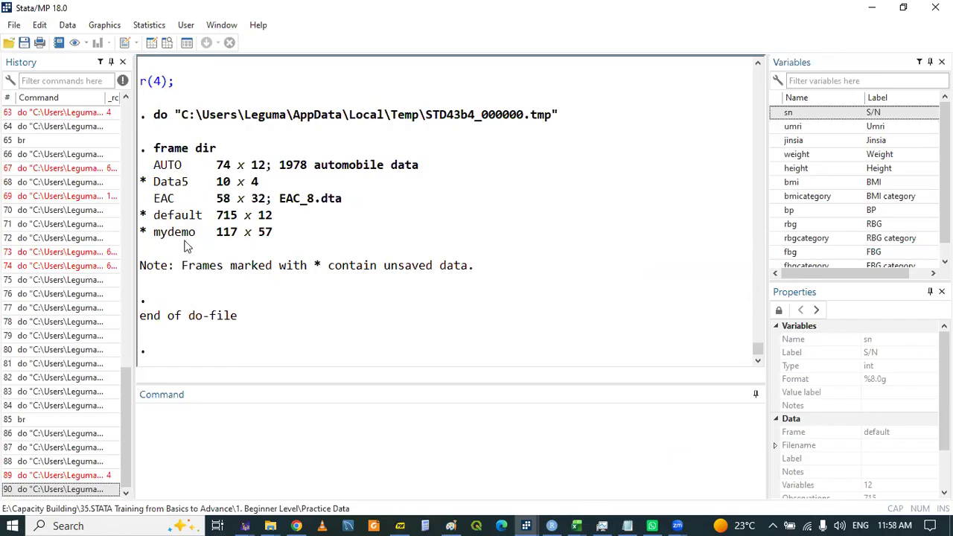
click(400, 526)
scroll(767, 219, down, 3)
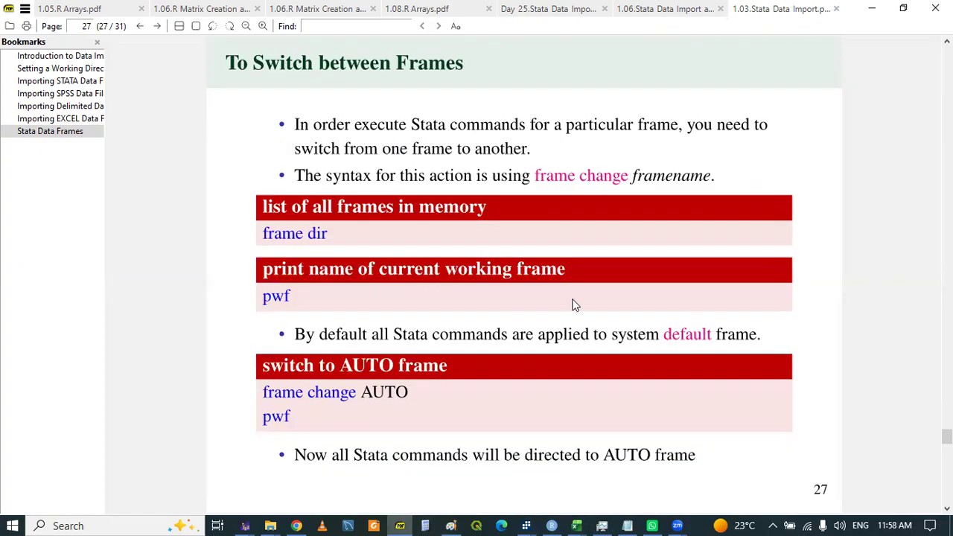
click(524, 523)
click(506, 477)
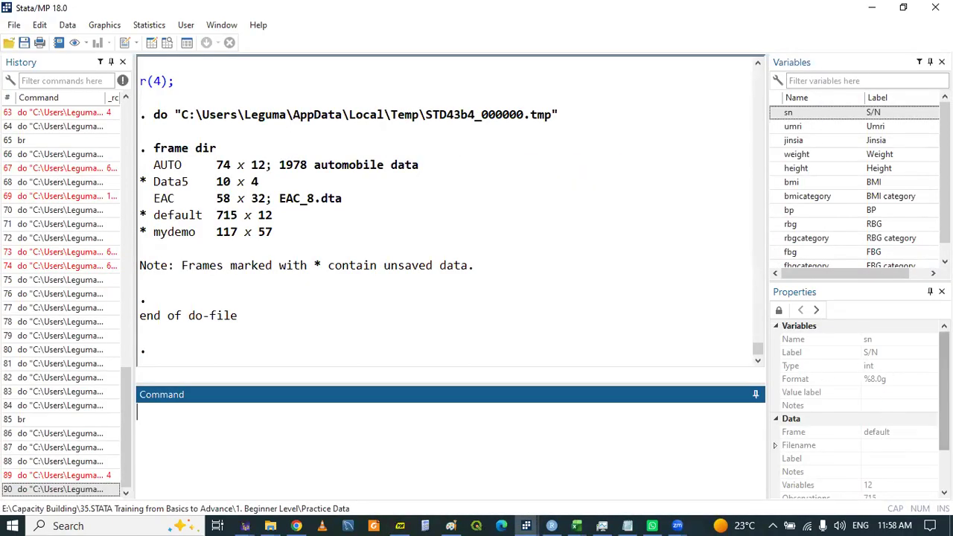
Add the comment "** print name of current working frame" on line 182 of the do-file, copying the wording from the slide
scroll(918, 405, down, 1)
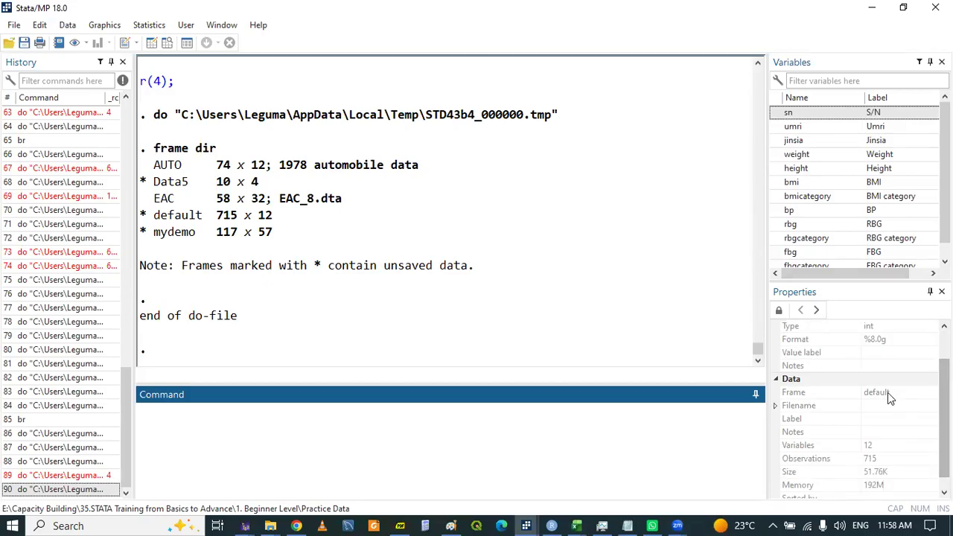
click(527, 524)
click(668, 473)
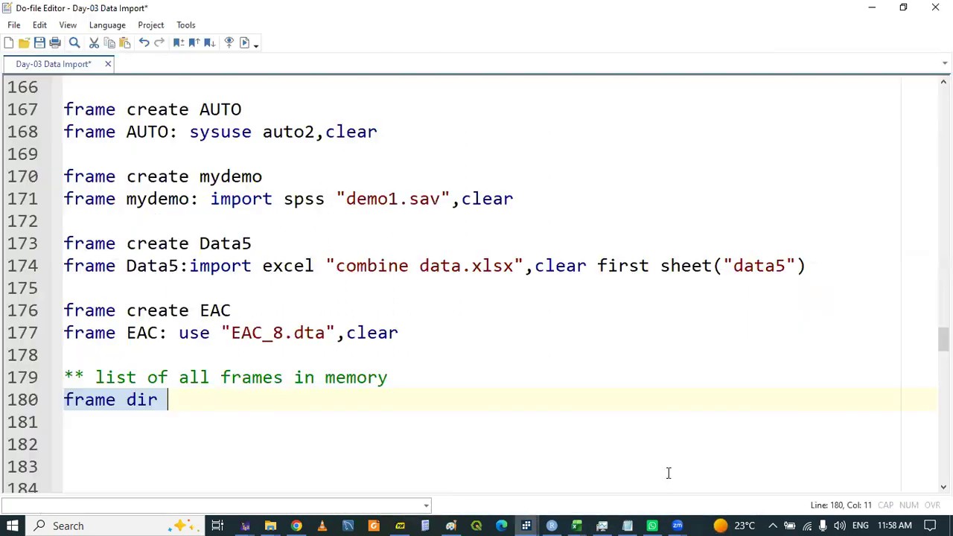
click(99, 433)
key(Return)
text(*)
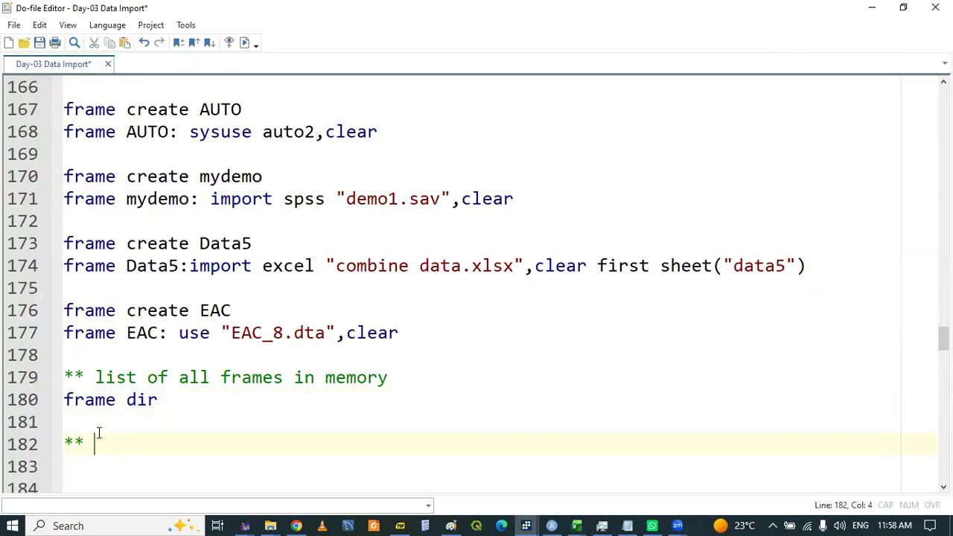
click(400, 525)
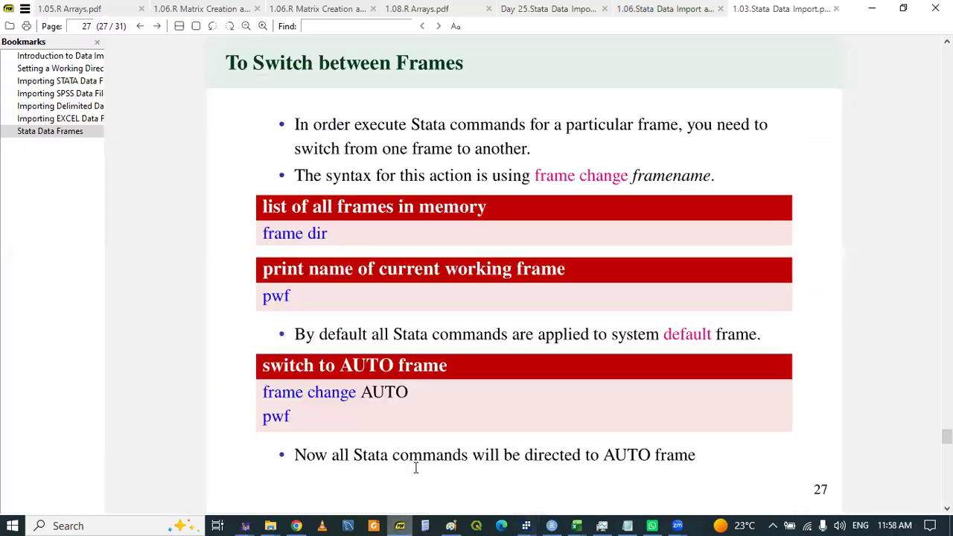
drag(263, 270, 574, 268)
key(ctrl+c)
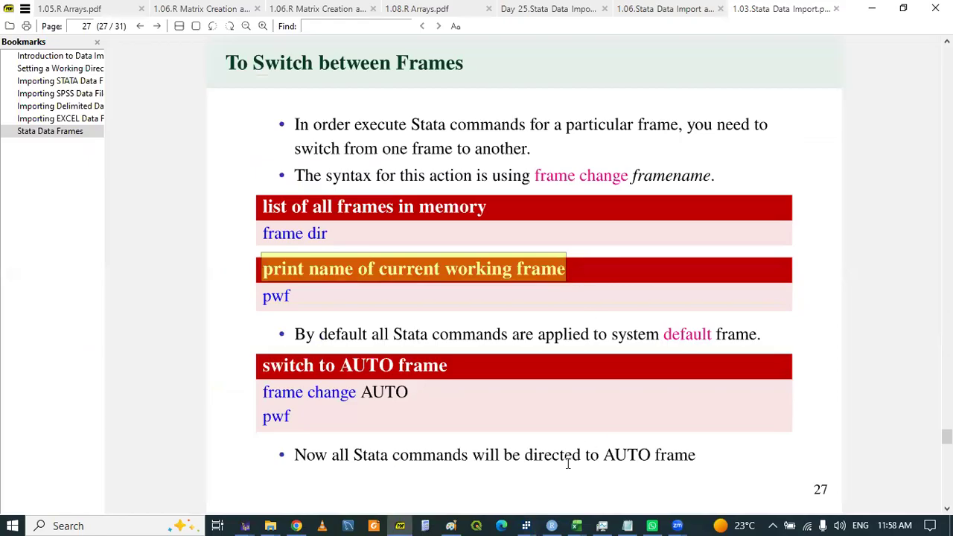
click(400, 525)
key(ctrl+v)
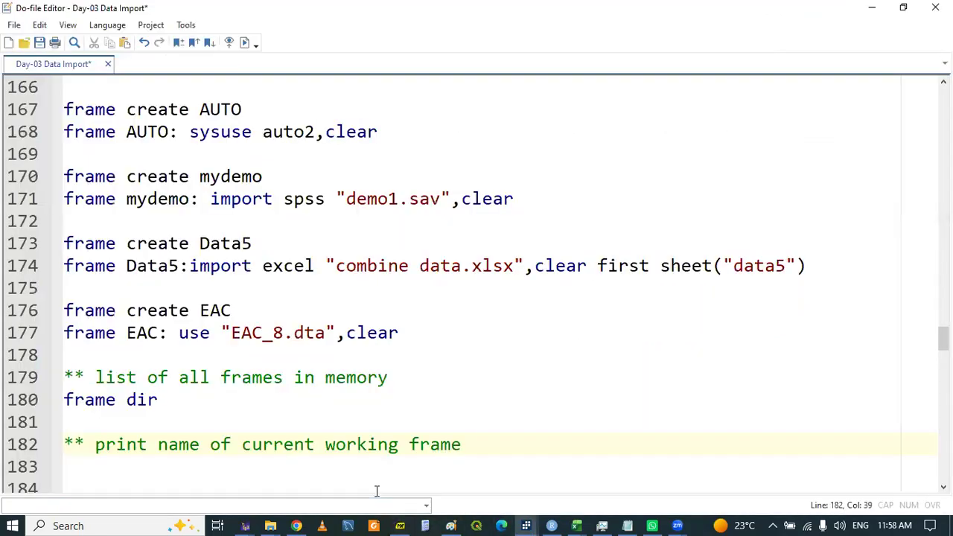
Add the command pwf on line 183, run it and check the output in the main Stata window
key(Return)
key(Return)
key(Return)
key(Return)
key(Return)
key(Up)
key(Up)
key(Up)
key(Up)
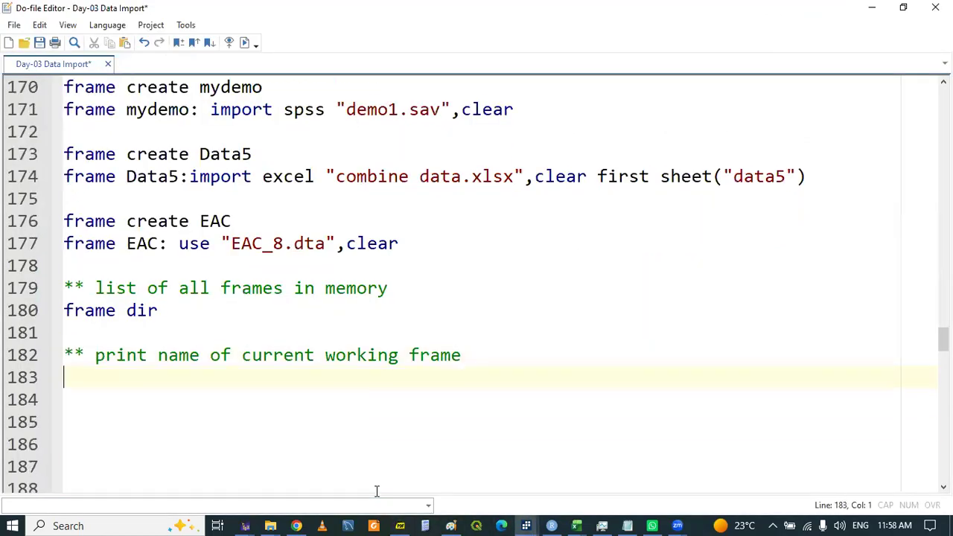
text(pwf)
double_click(84, 380)
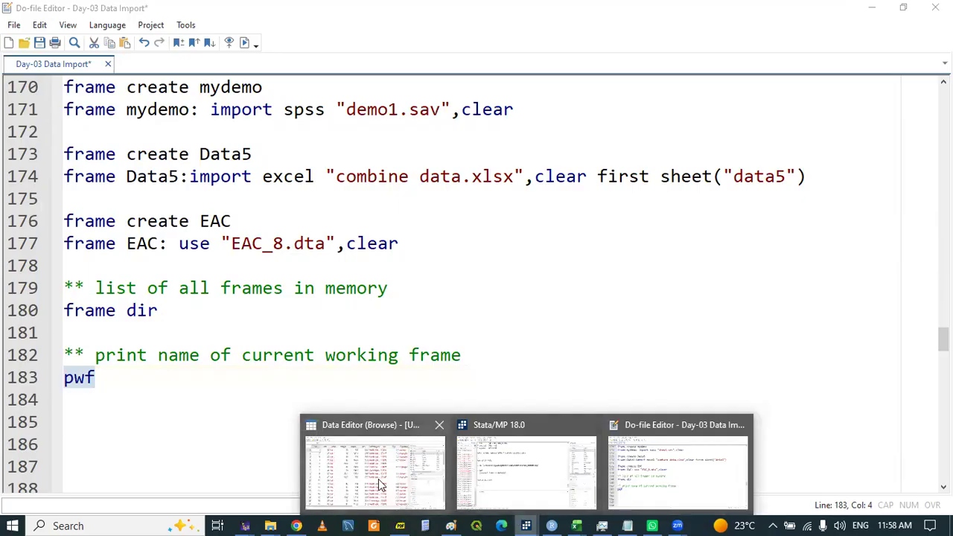
click(503, 470)
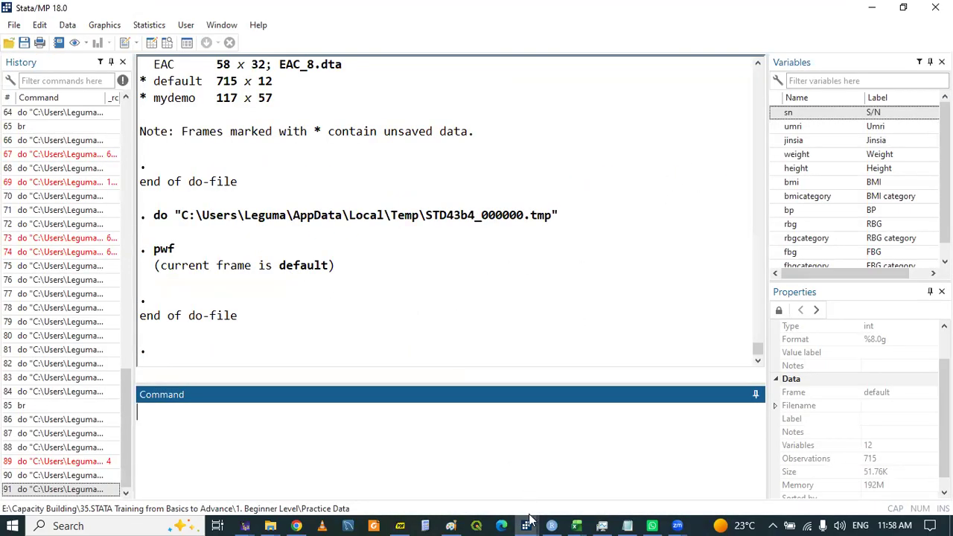
mouse_move(528, 519)
click(525, 461)
click(527, 524)
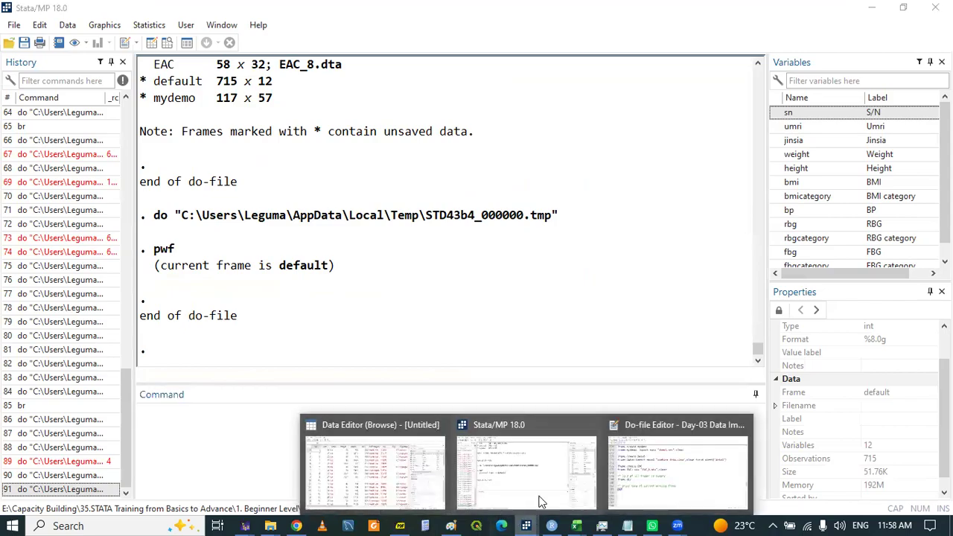
Add the command describe on line 184 of the do-file, run it and review the variable listing in the main Stata window
click(613, 449)
click(128, 410)
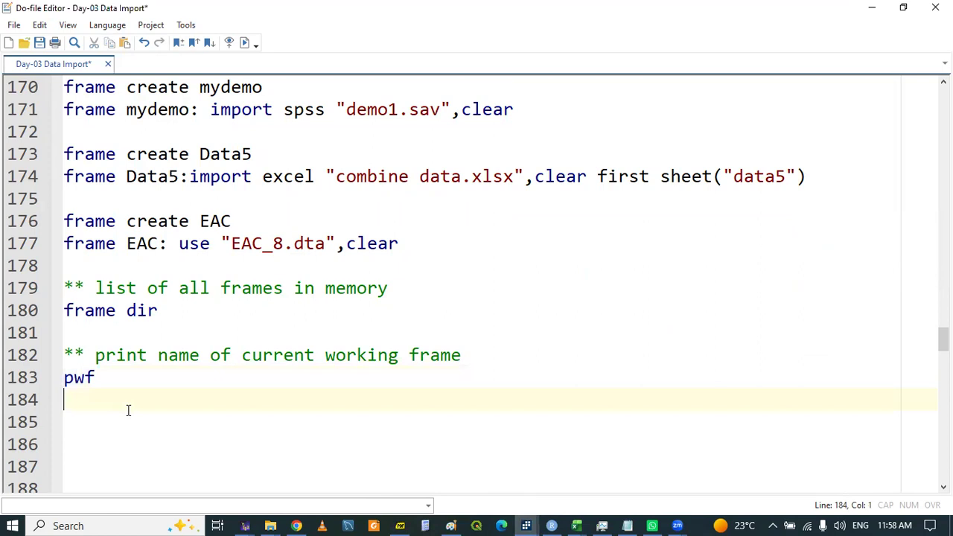
text(describe)
double_click(112, 402)
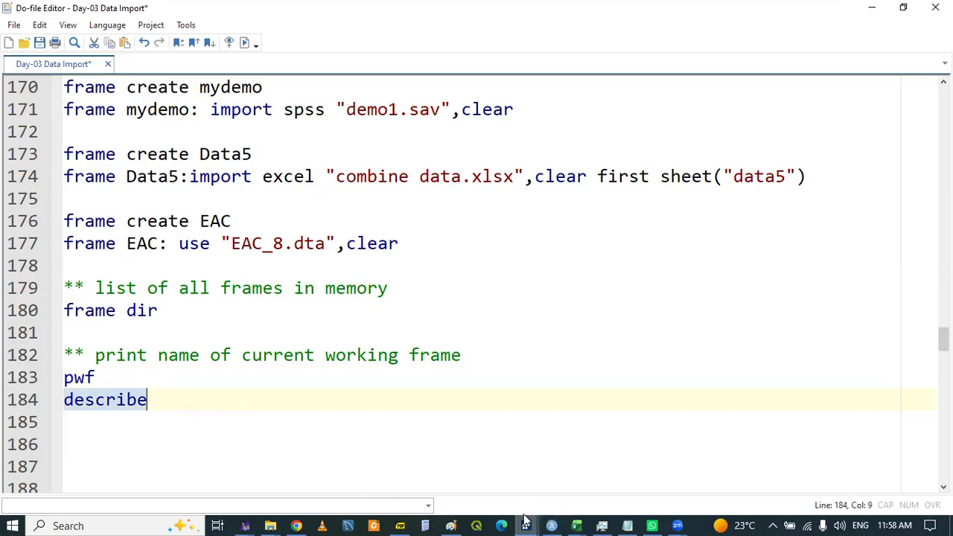
mouse_move(526, 523)
click(516, 463)
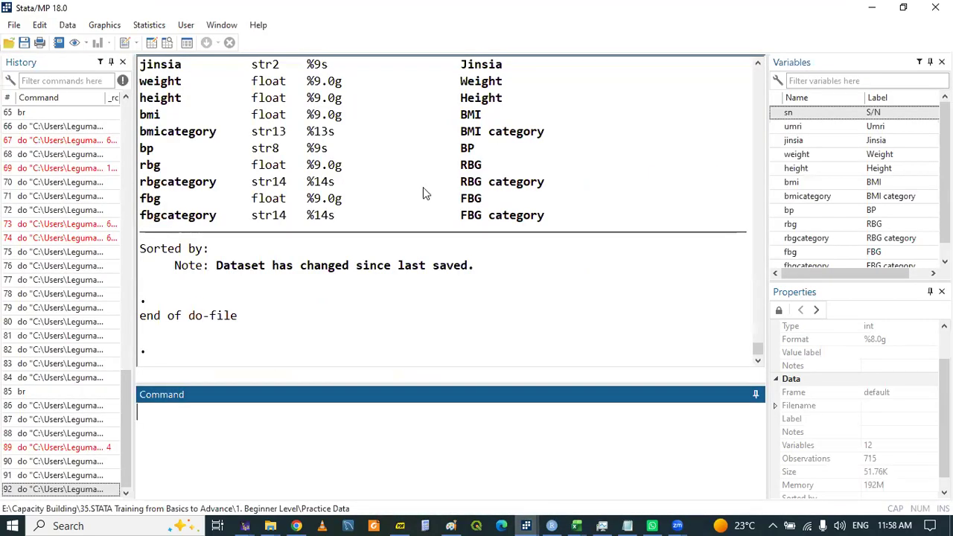
click(758, 64)
click(757, 64)
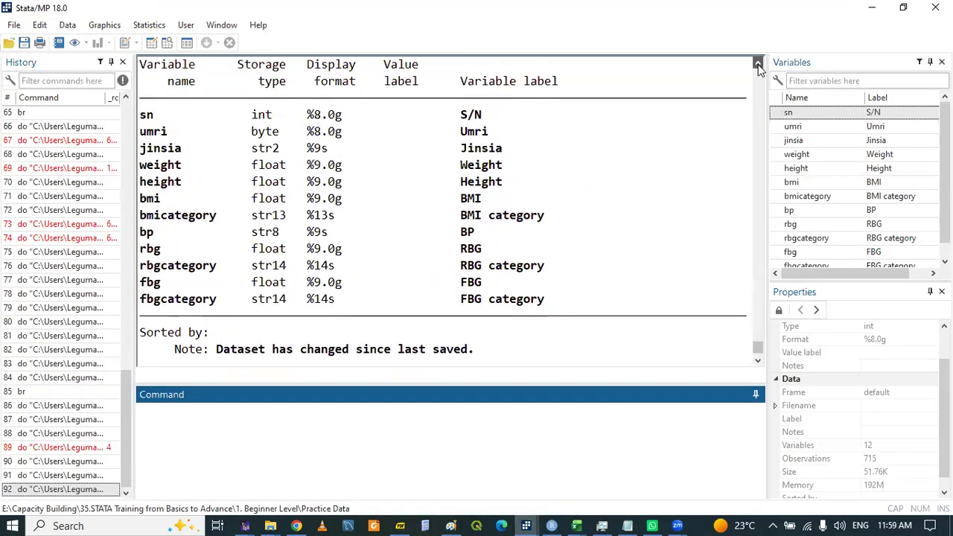
click(758, 64)
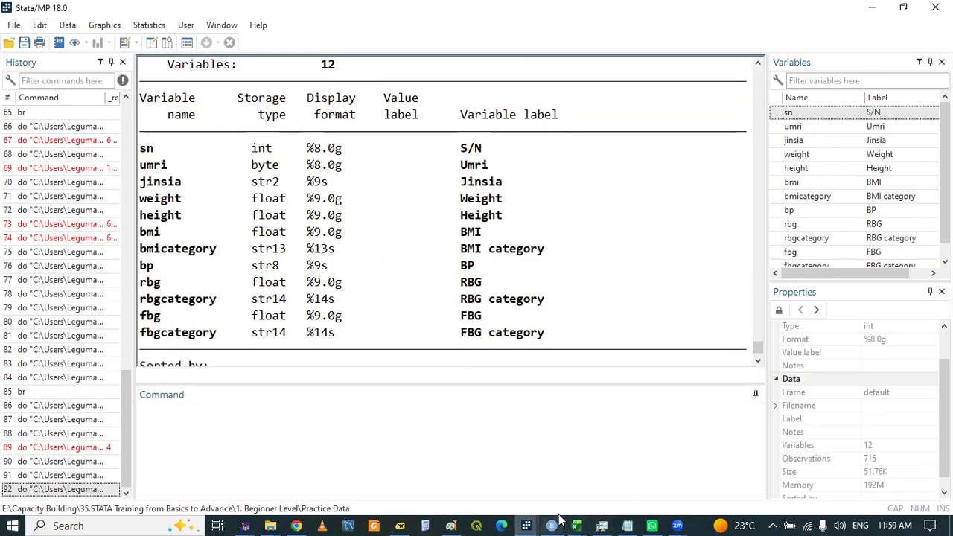
Copy the heading "switch to AUTO frame" from the To Switch between Frames slide and return to Stata
click(408, 520)
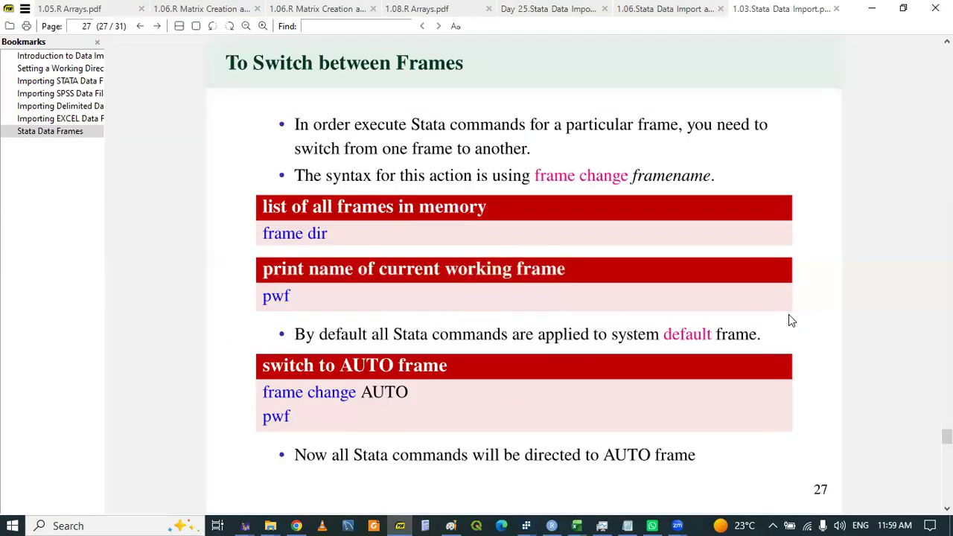
scroll(791, 320, down, 2)
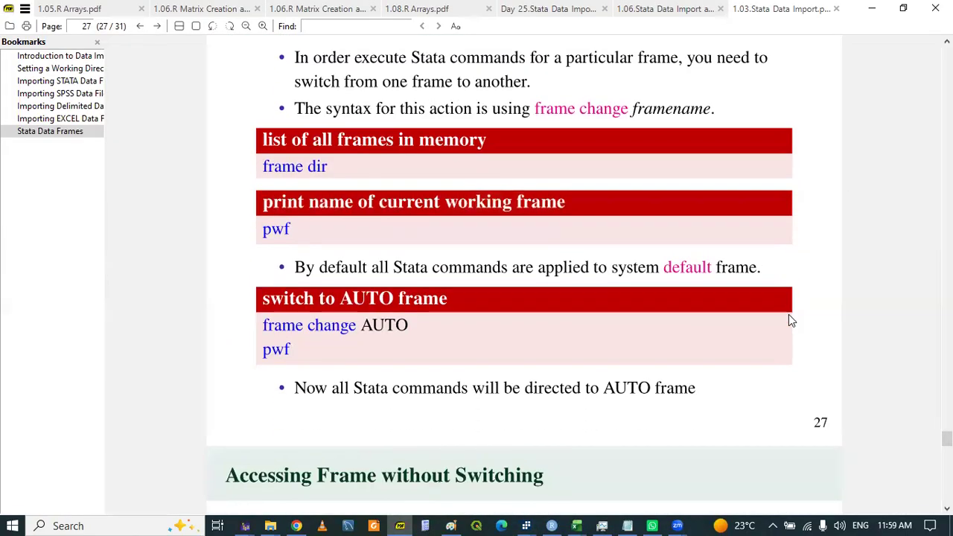
drag(264, 300, 453, 299)
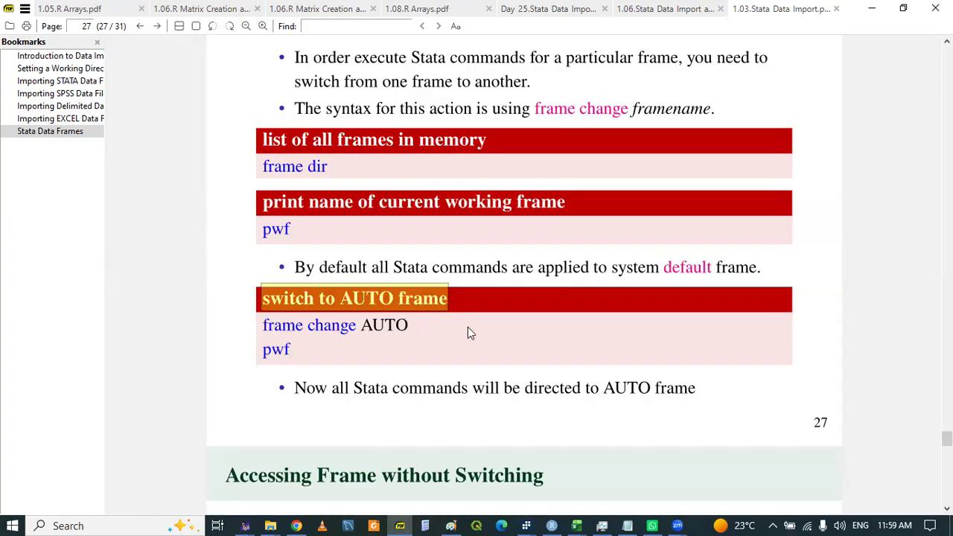
click(402, 524)
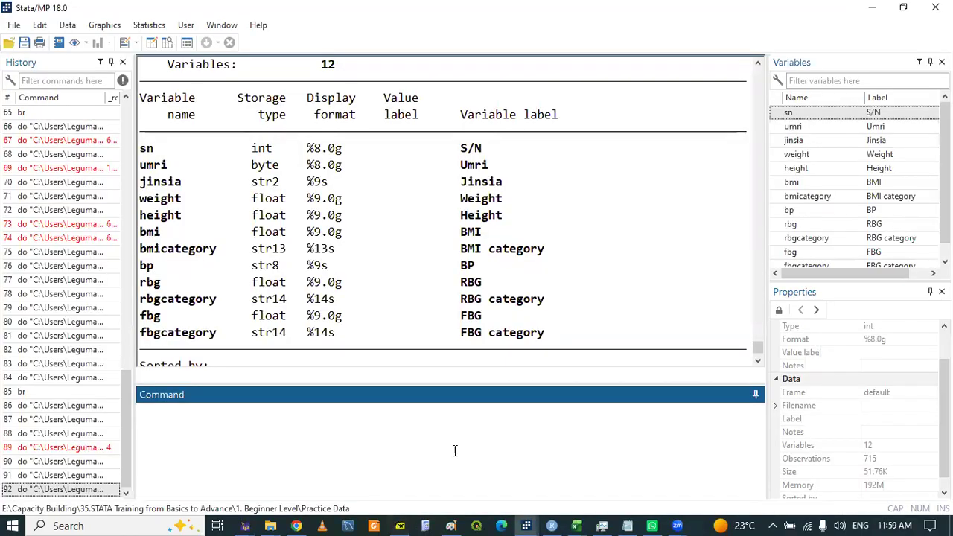
Insert the copied heading as a comment on line 186 of the do-file and reword it to "** switch to another frame"
mouse_move(523, 524)
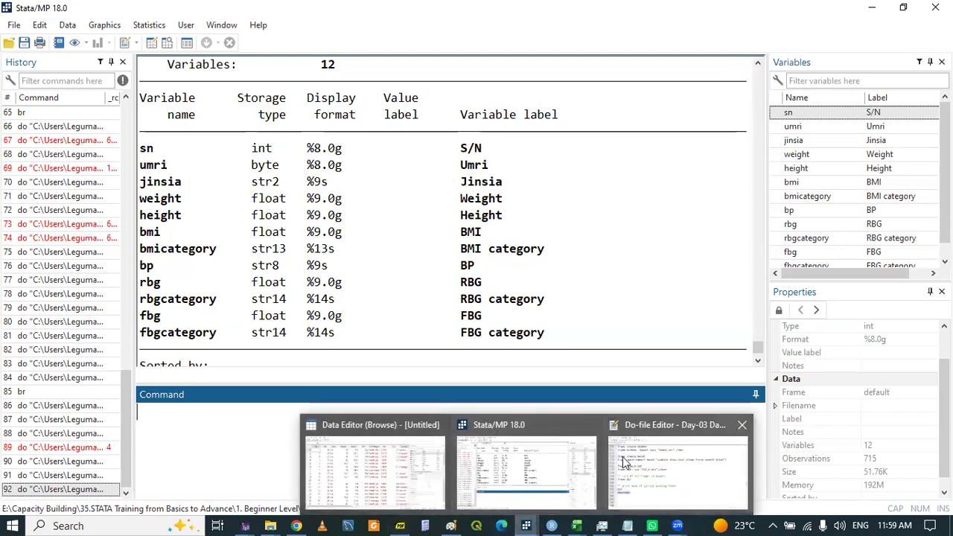
click(642, 489)
click(373, 445)
key(Return)
key(Return)
key(Return)
key(Return)
key(Up)
key(Up)
key(Up)
key(Up)
text(**)
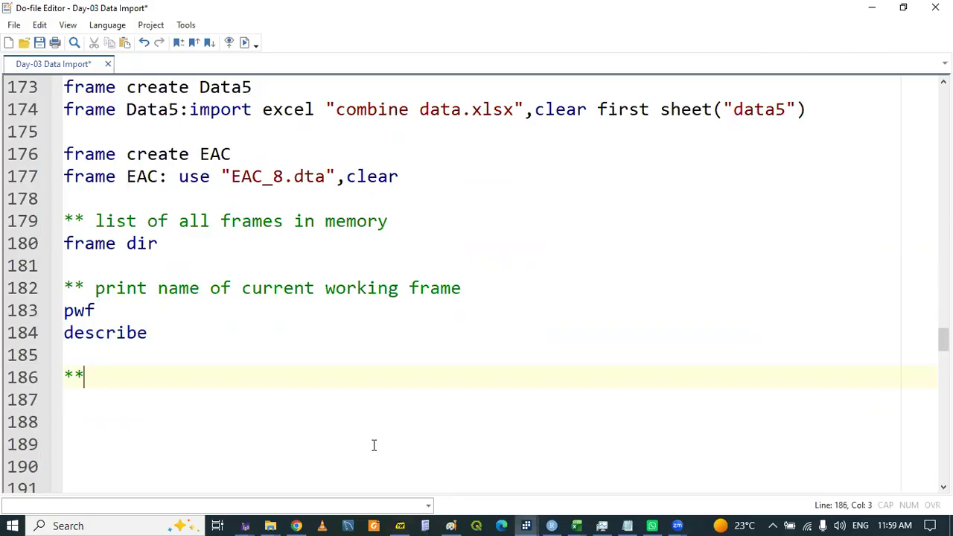
text( switch to AUTO frame)
double_click(214, 378)
text(ano)
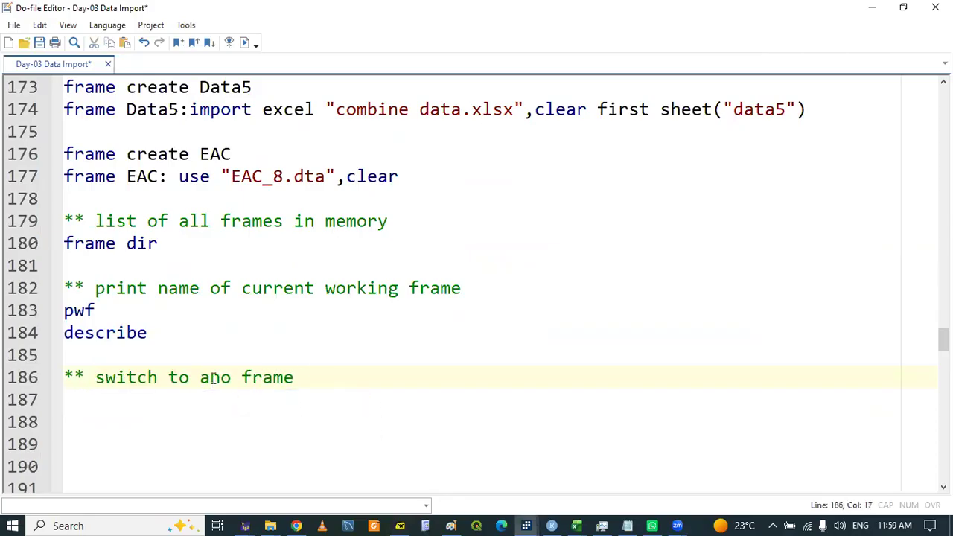
text(ther)
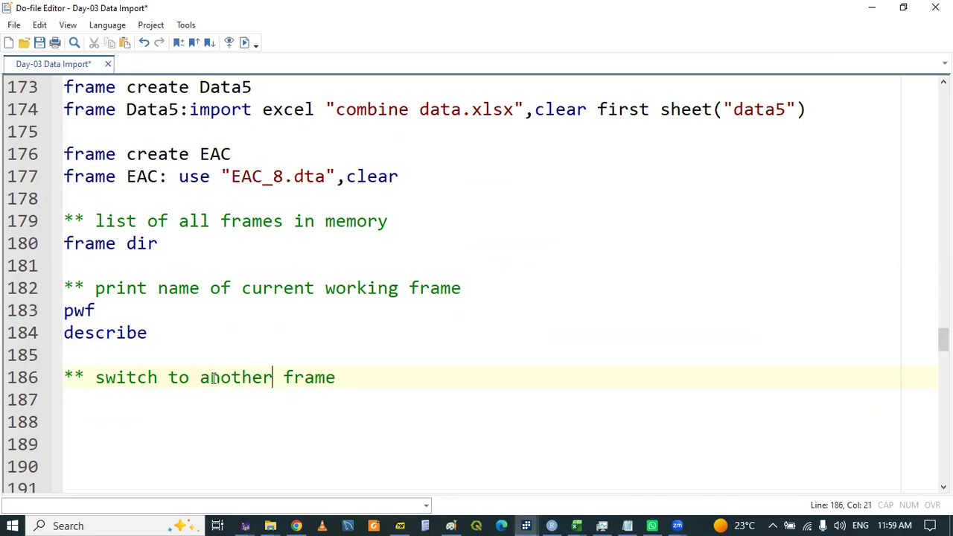
Add the command frame dir on line 187, run it and view the frame list in the main Stata window
click(112, 398)
text(fra)
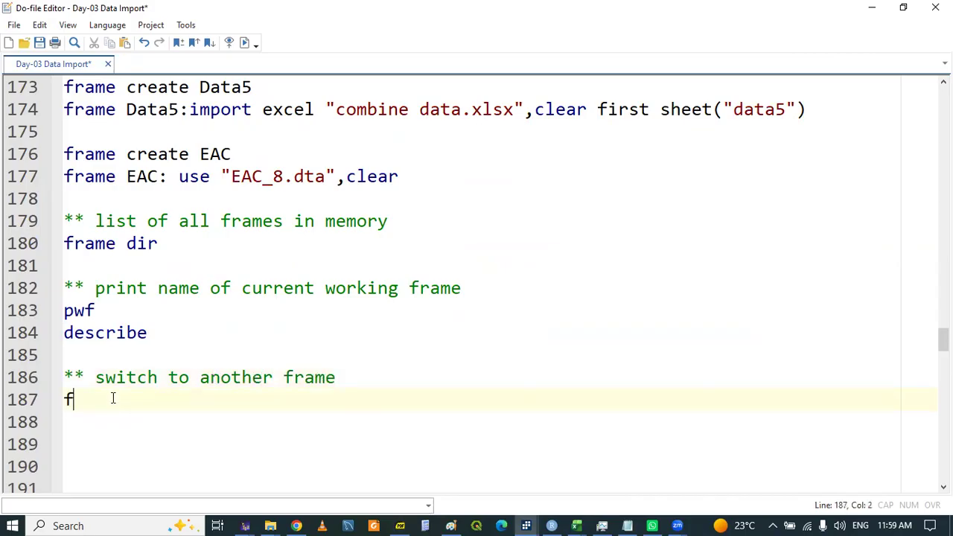
key(Down)
key(Down)
key(Down)
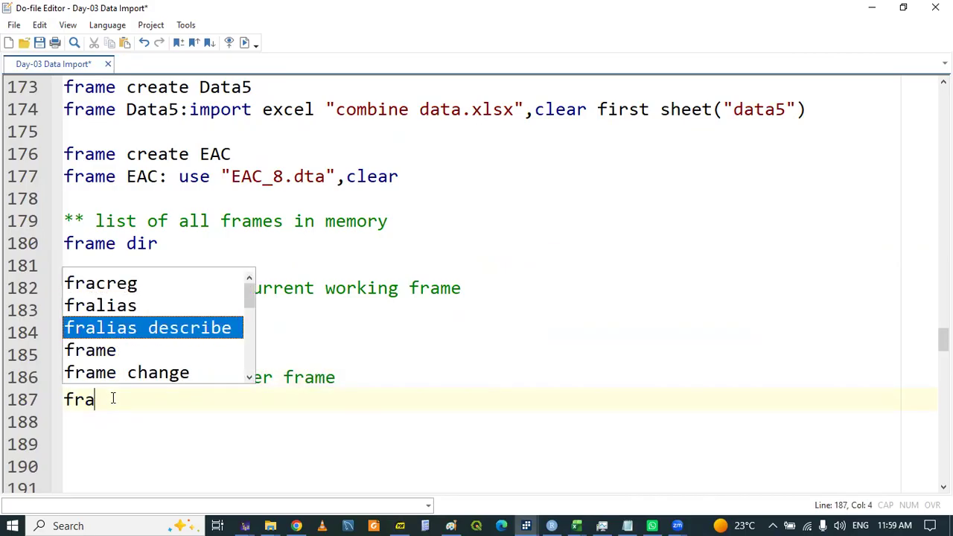
key(Return)
text(di)
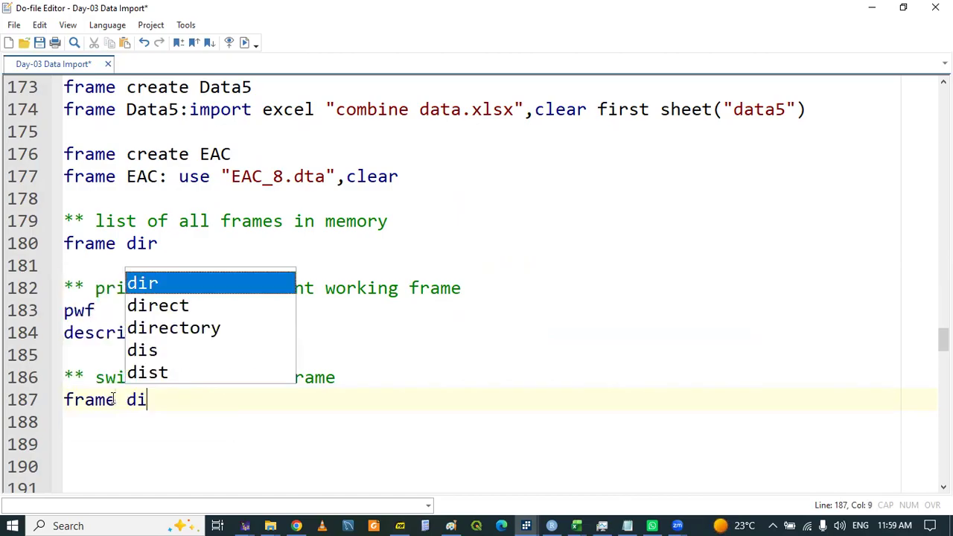
key(Return)
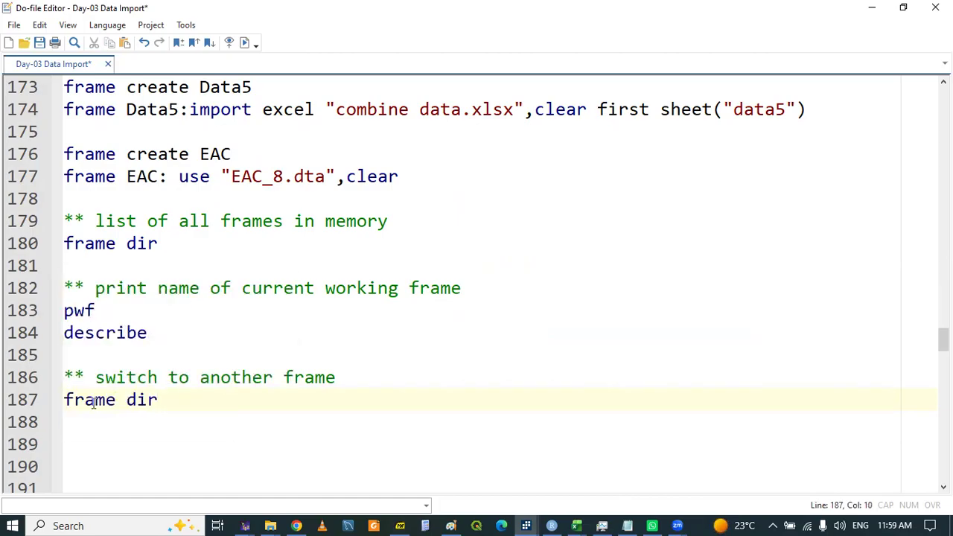
double_click(96, 403)
key(shift+End)
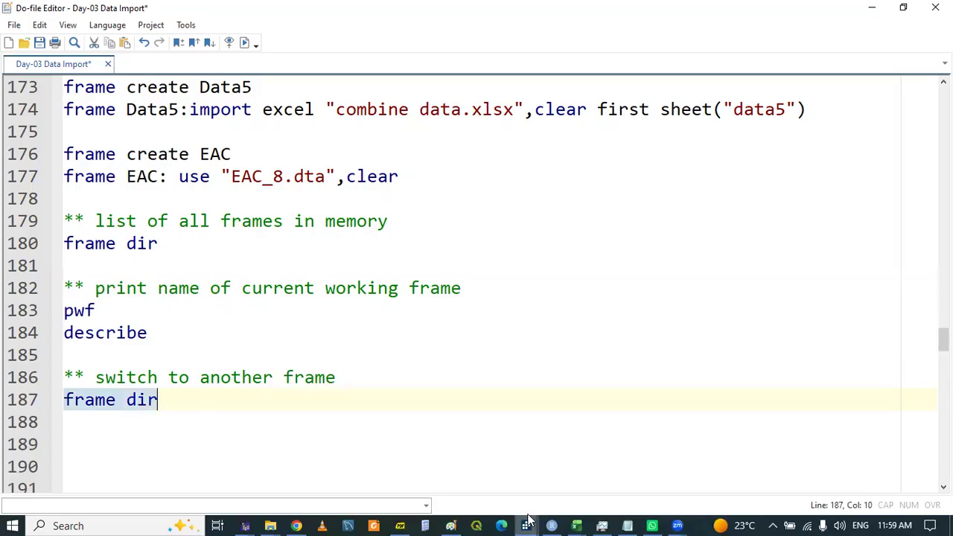
mouse_move(527, 523)
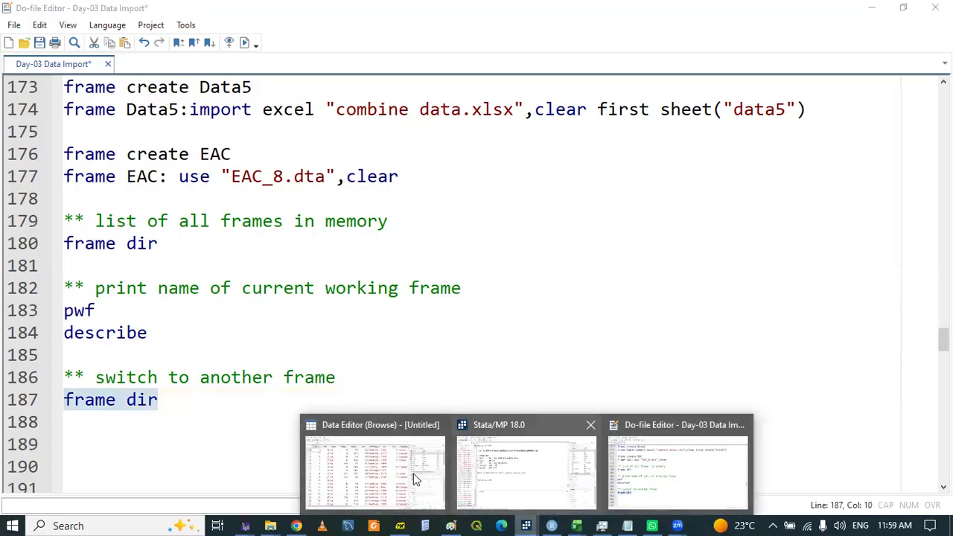
click(500, 461)
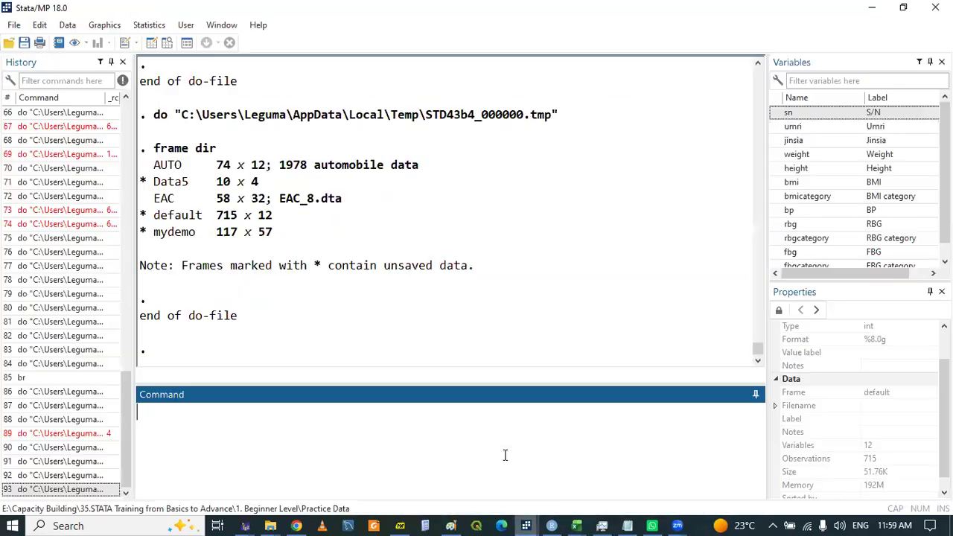
Copy the frame name EAC from the frame dir output and return to the do-file
double_click(165, 200)
right_click(166, 203)
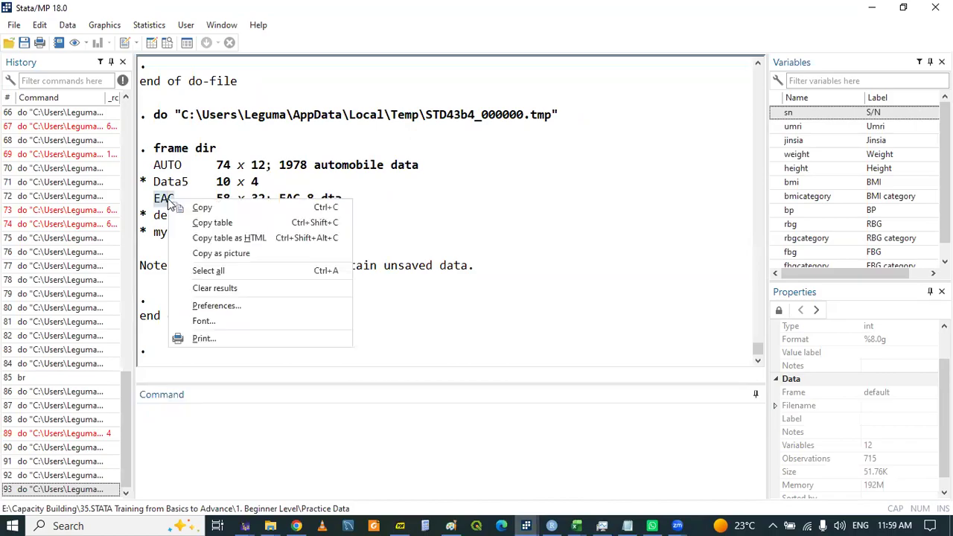
click(191, 207)
mouse_move(524, 524)
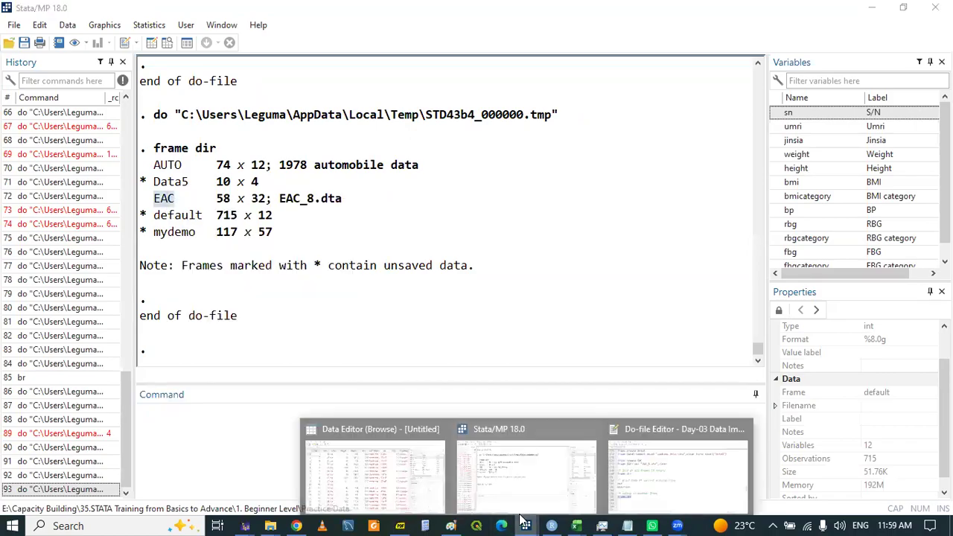
click(496, 493)
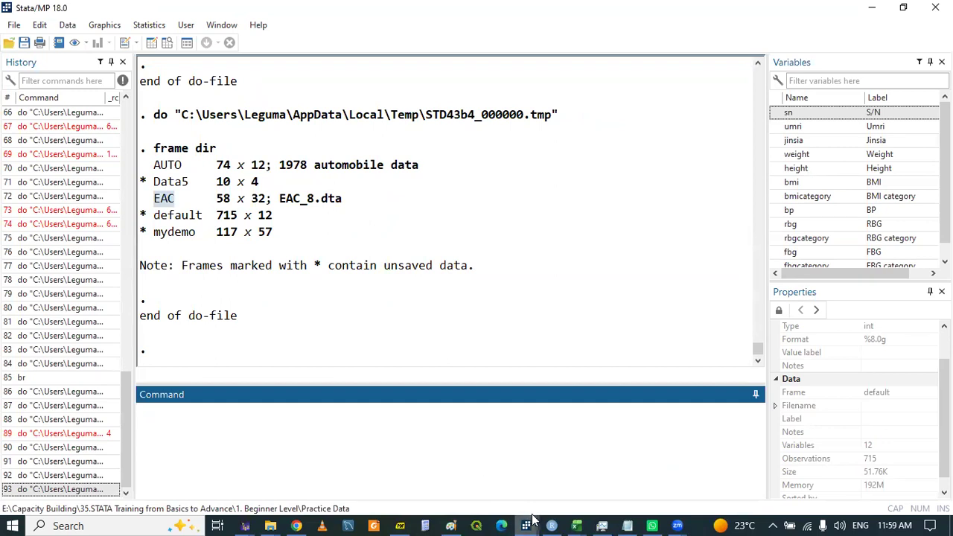
mouse_move(533, 519)
click(637, 477)
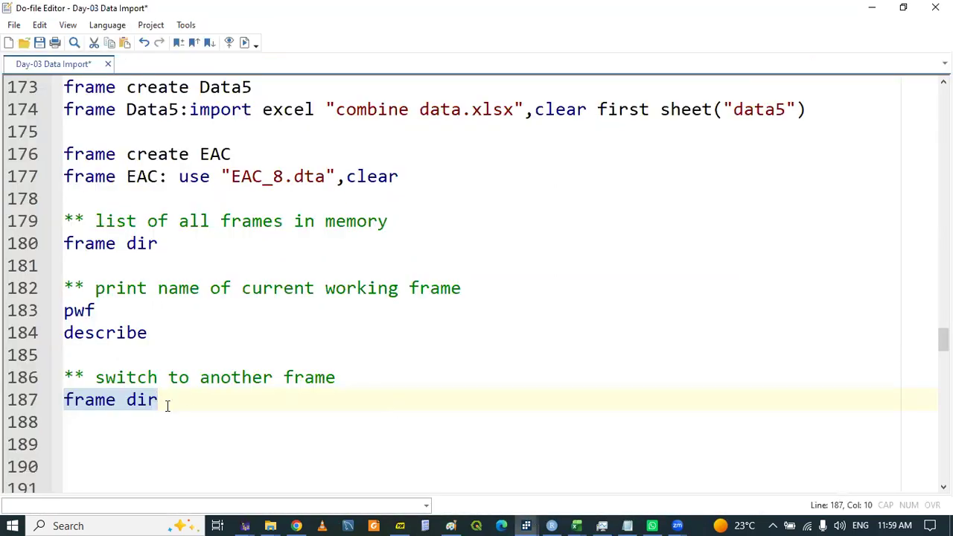
Add the command frame switch EAC on line 188 of the do-file
click(126, 416)
text(fra)
key(Down)
key(Down)
key(Down)
key(Return)
text(s)
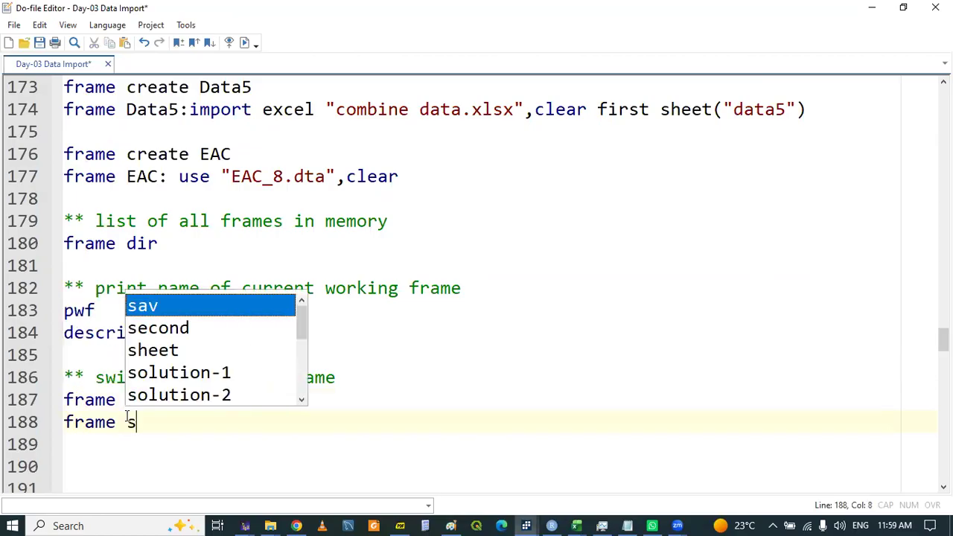
text(witch EAC)
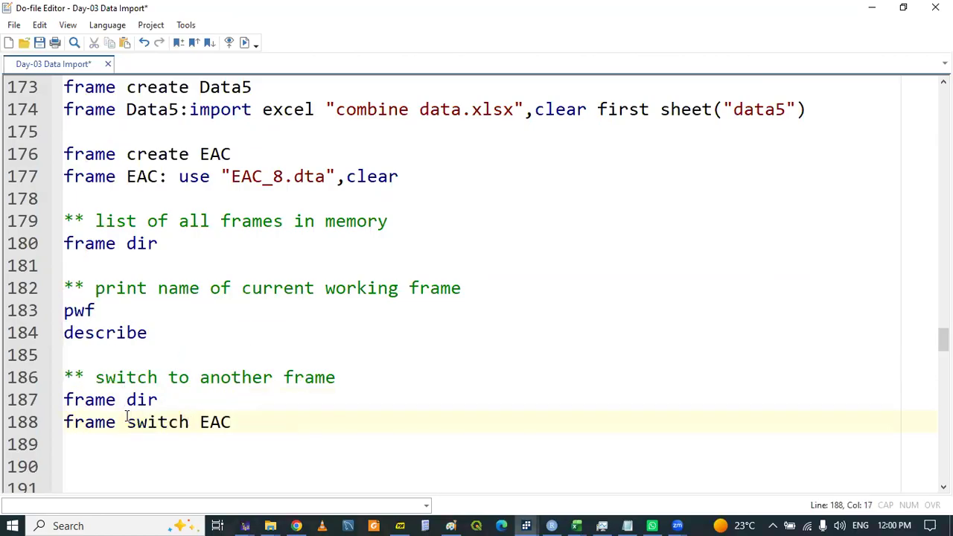
Replace switch with change in the line 188 command and check the frame change syntax on the PDF slide before returning to the do-file
double_click(160, 422)
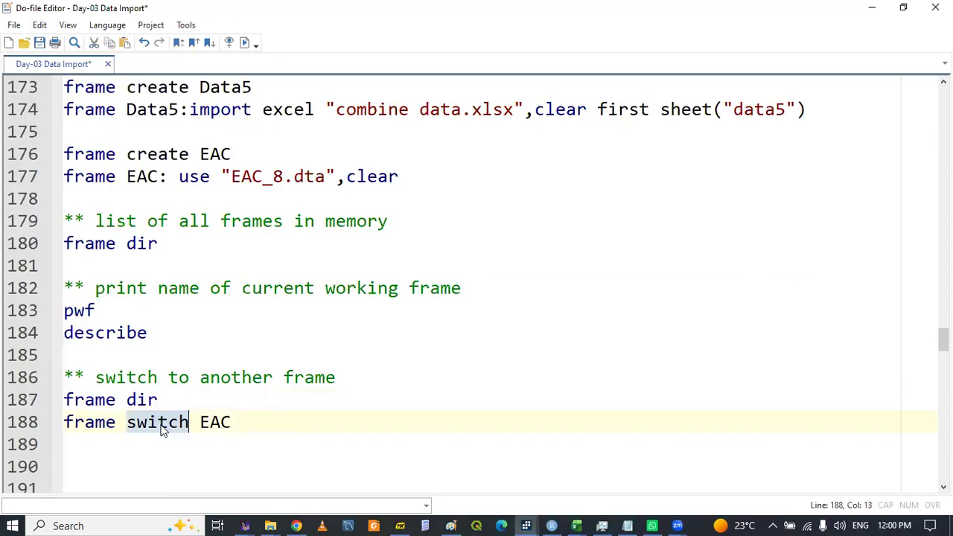
text(change)
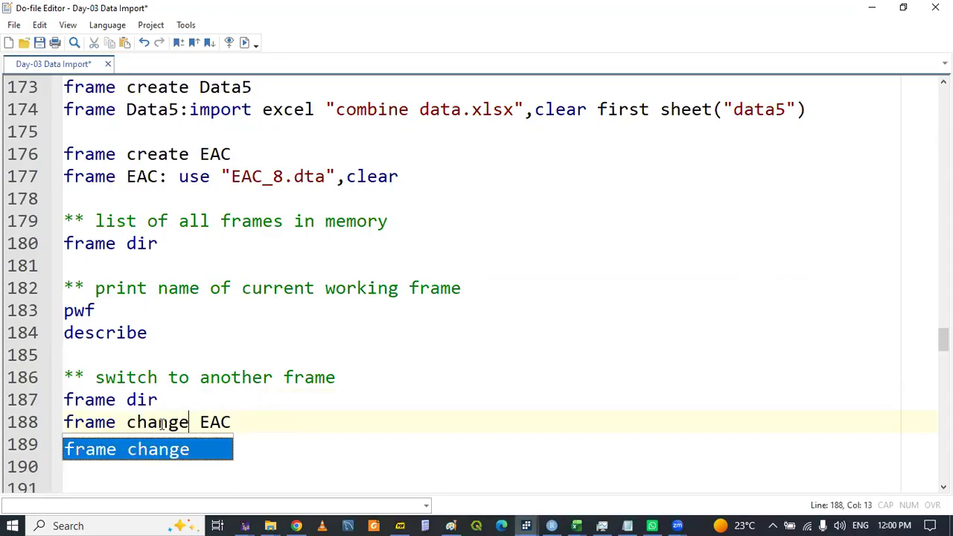
click(166, 422)
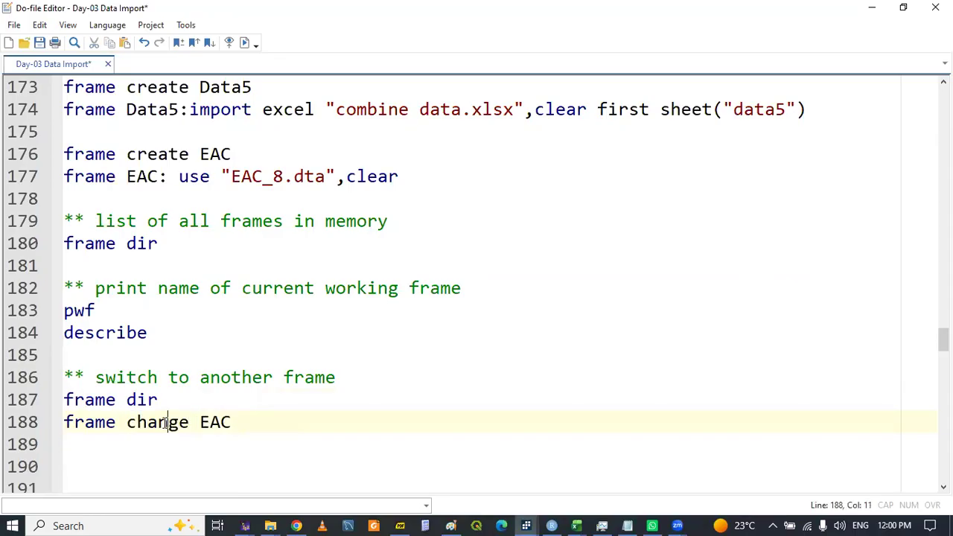
click(400, 524)
click(234, 344)
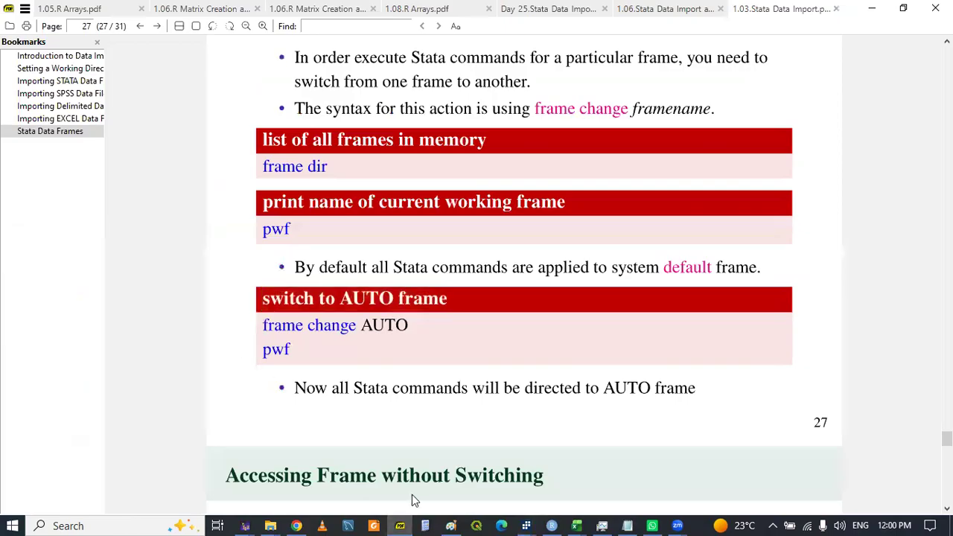
click(402, 521)
click(86, 423)
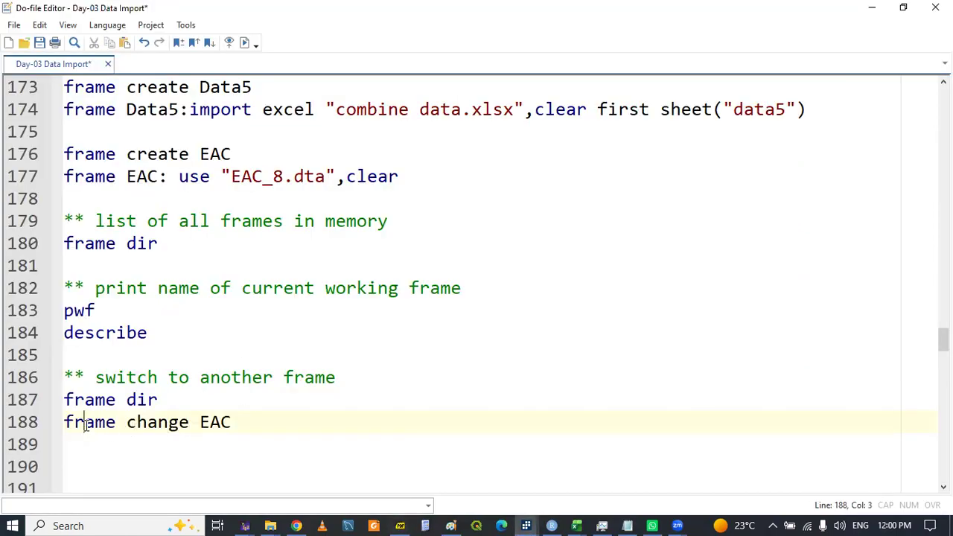
Run frame change EAC from line 188 and view the active frame's data in the Data Editor
double_click(96, 422)
key(shift+End)
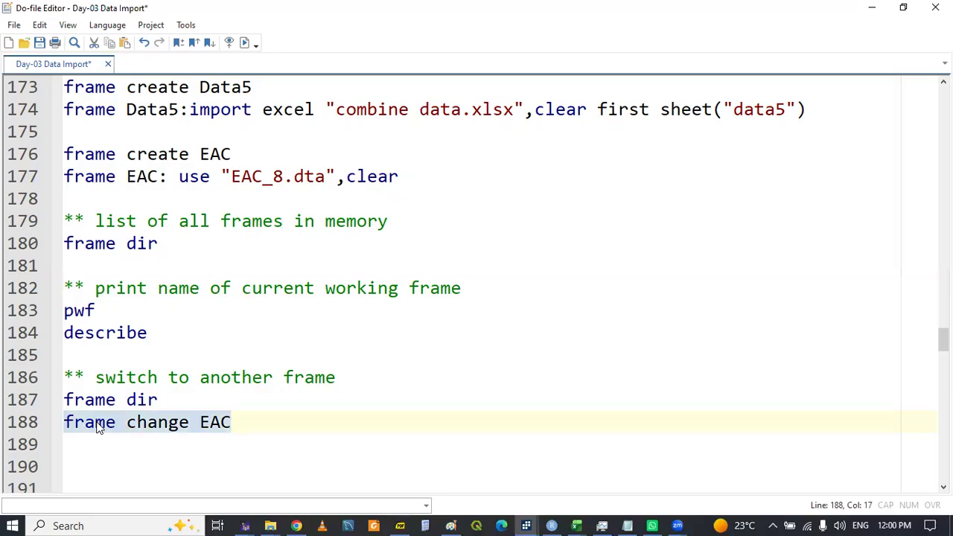
mouse_move(528, 521)
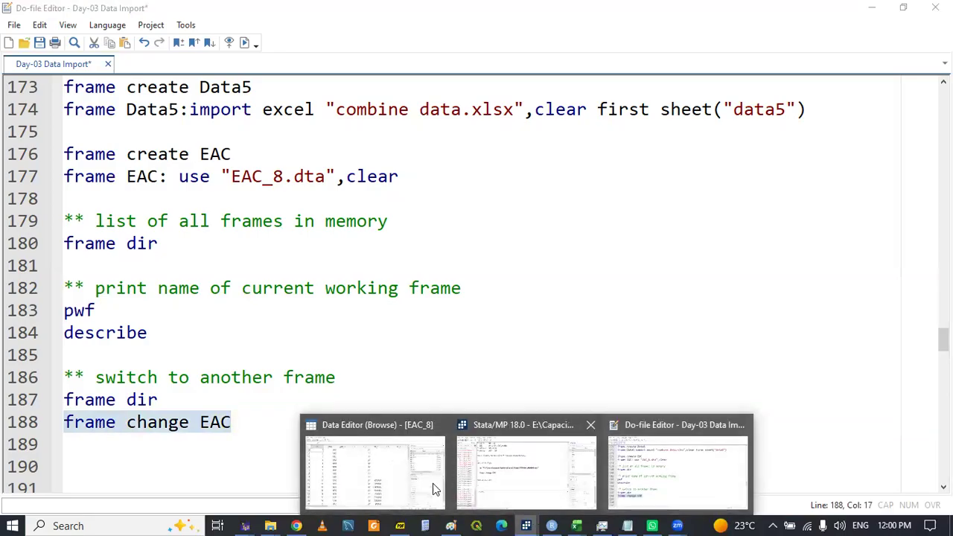
click(386, 472)
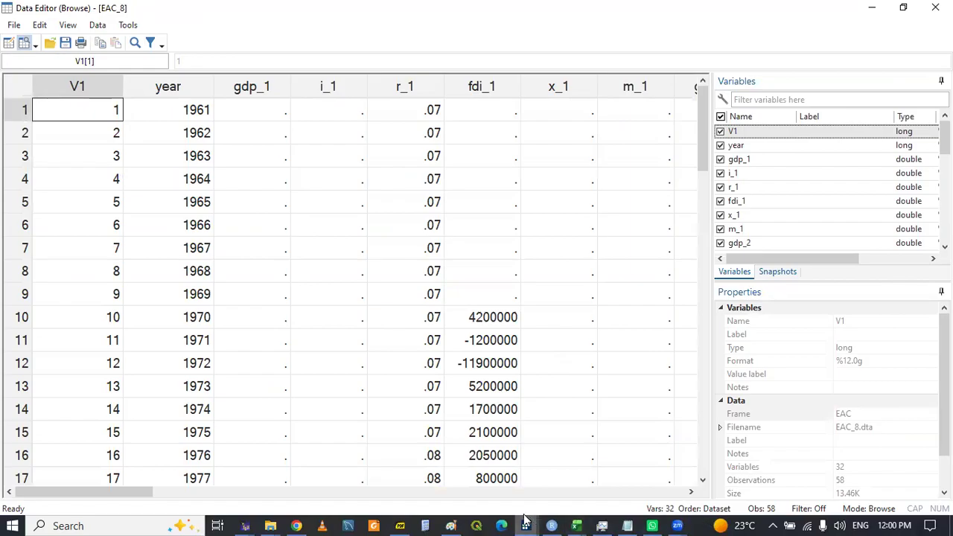
Check the command output and the frame properties in the main Stata window, and return to the do-file
click(630, 523)
click(351, 493)
click(527, 525)
click(580, 471)
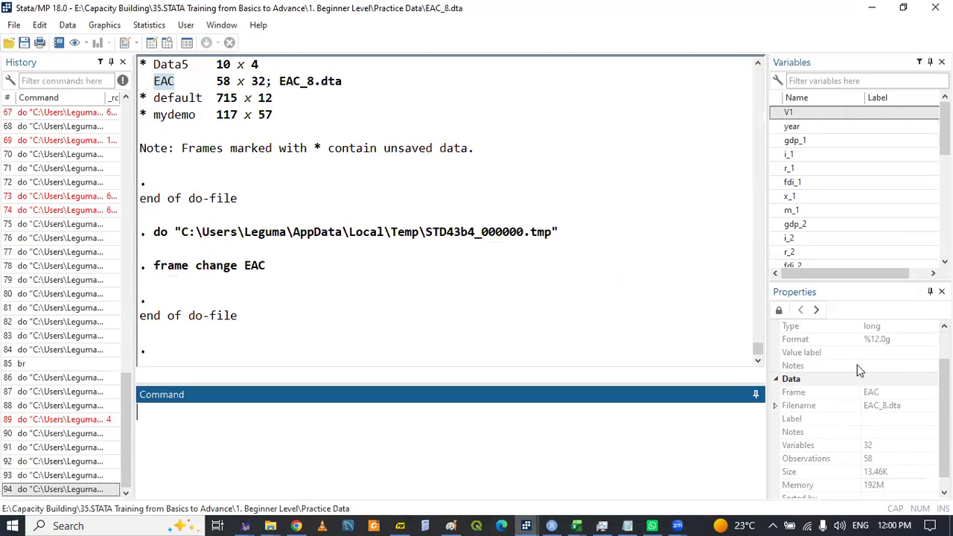
click(526, 526)
click(646, 459)
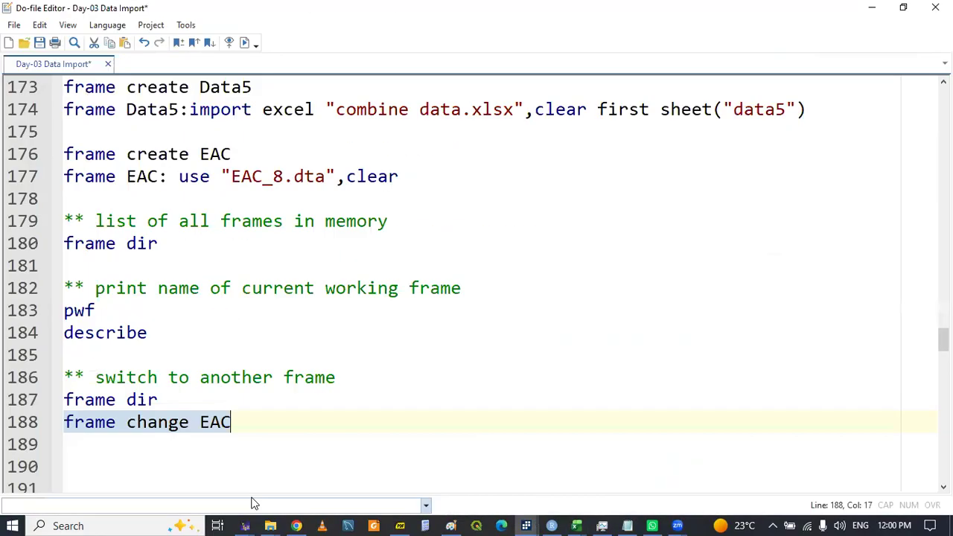
Add the command describe on line 189 and run it for the EAC frame
click(171, 453)
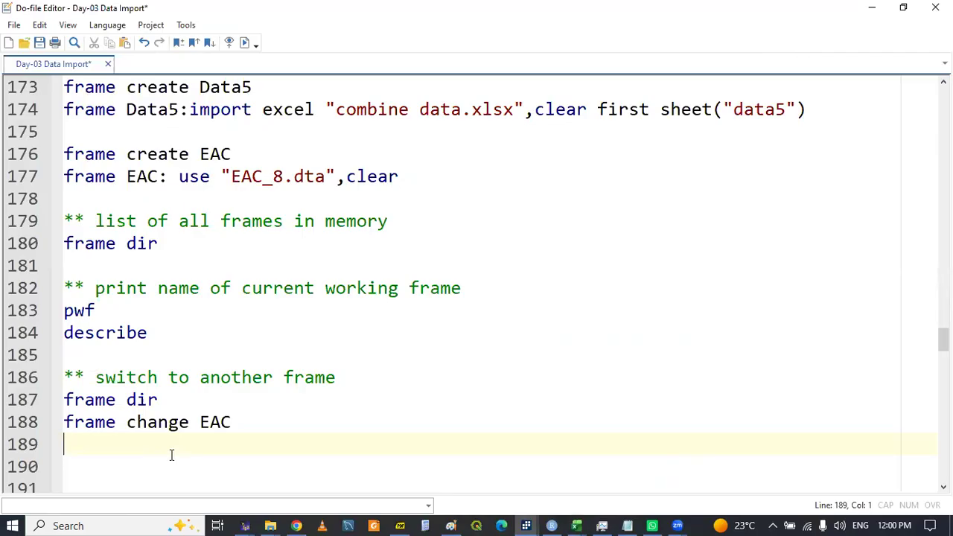
text(des)
key(Return)
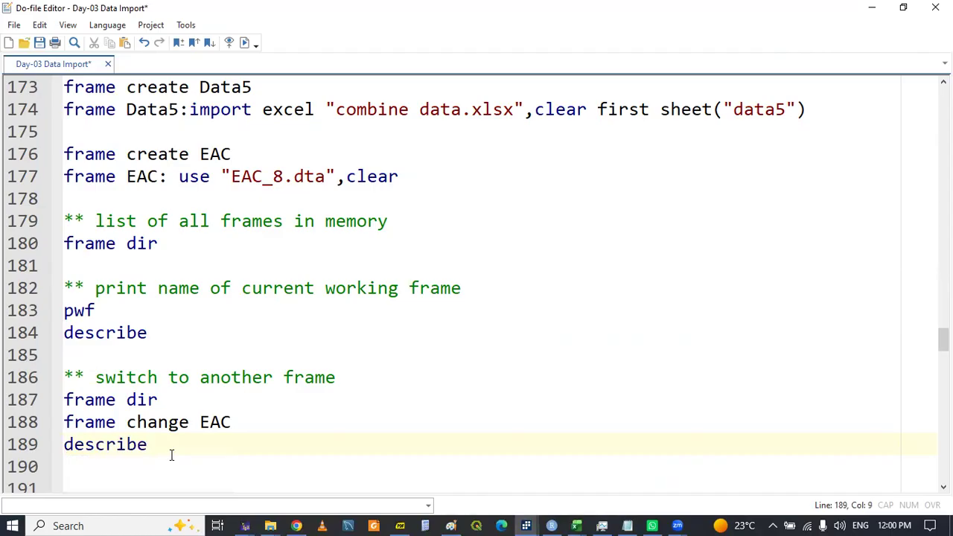
double_click(81, 442)
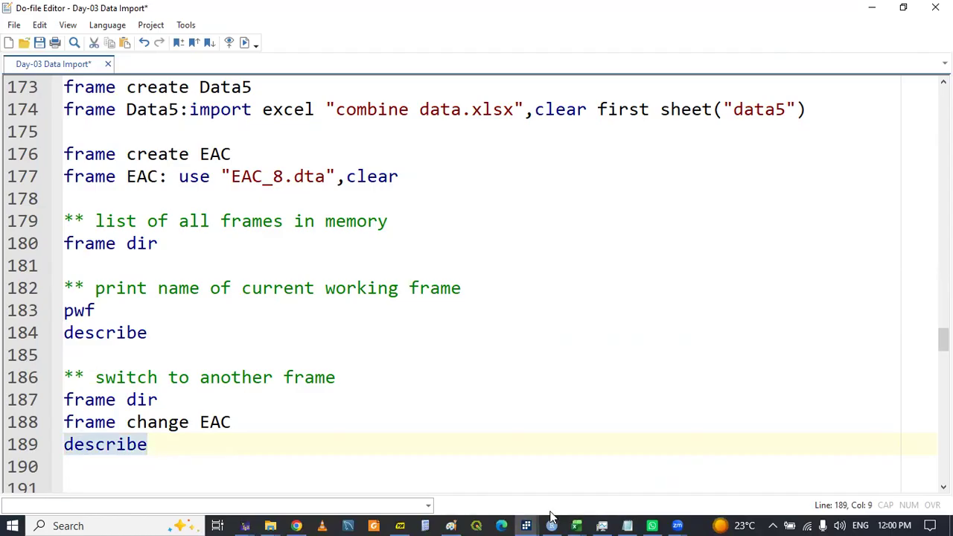
Examine the EAC data in the Data Editor and the describe output in the main Stata window, and return to the do-file
click(527, 523)
click(409, 487)
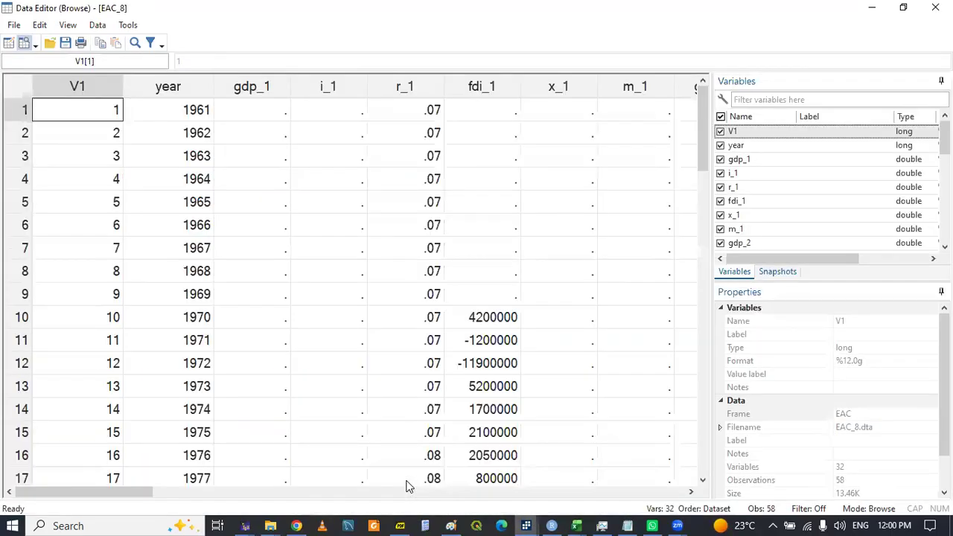
mouse_move(527, 525)
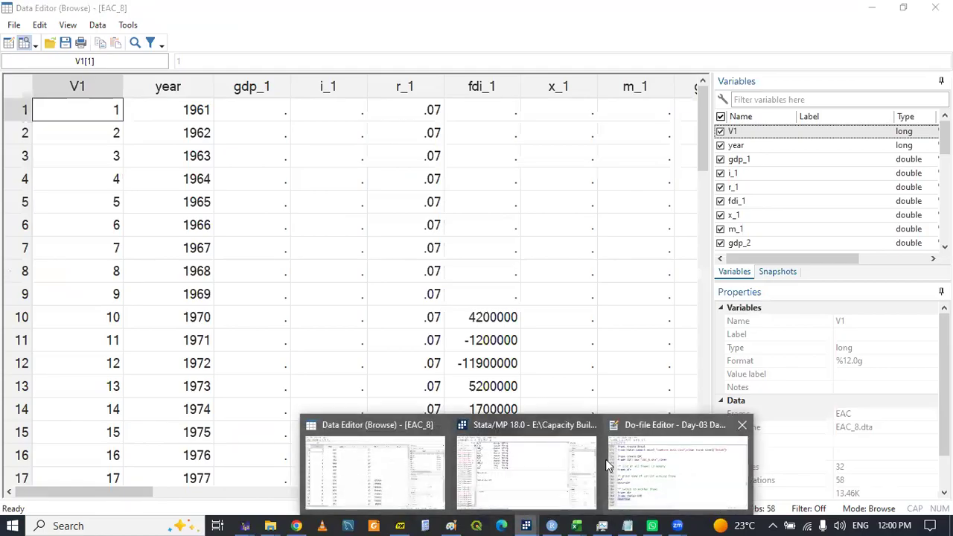
click(543, 458)
click(756, 65)
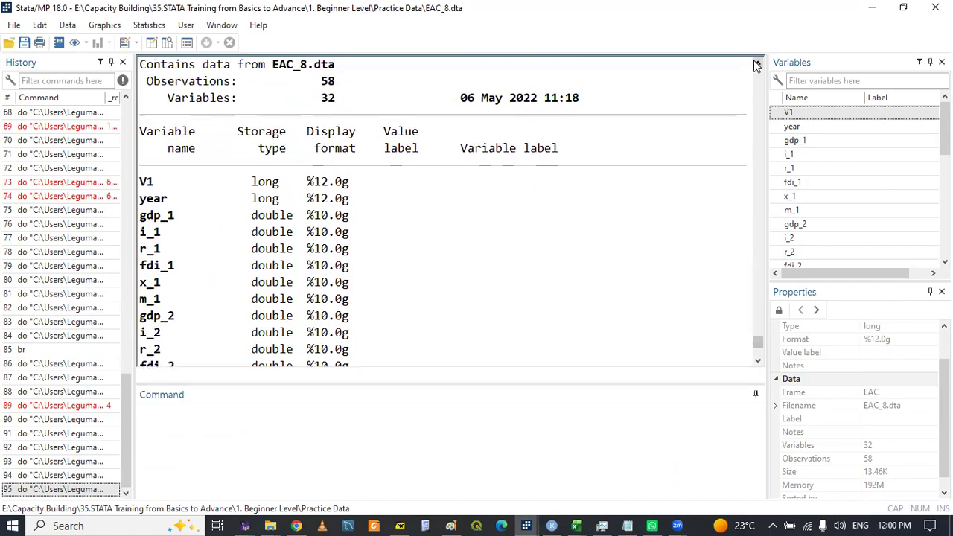
mouse_move(531, 519)
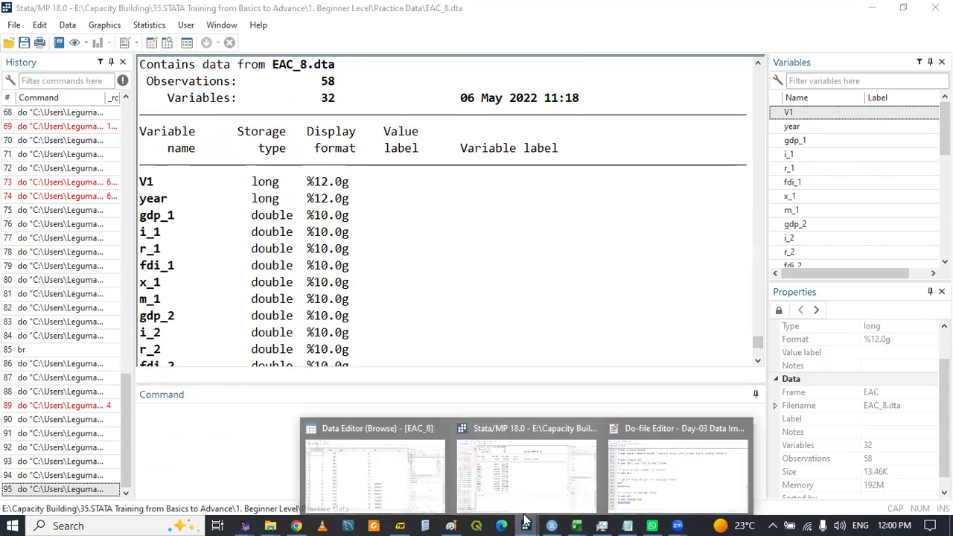
click(652, 479)
Add blank lines below line 189 and duplicate the frame change EAC and describe commands onto lines 191 and 192
click(321, 463)
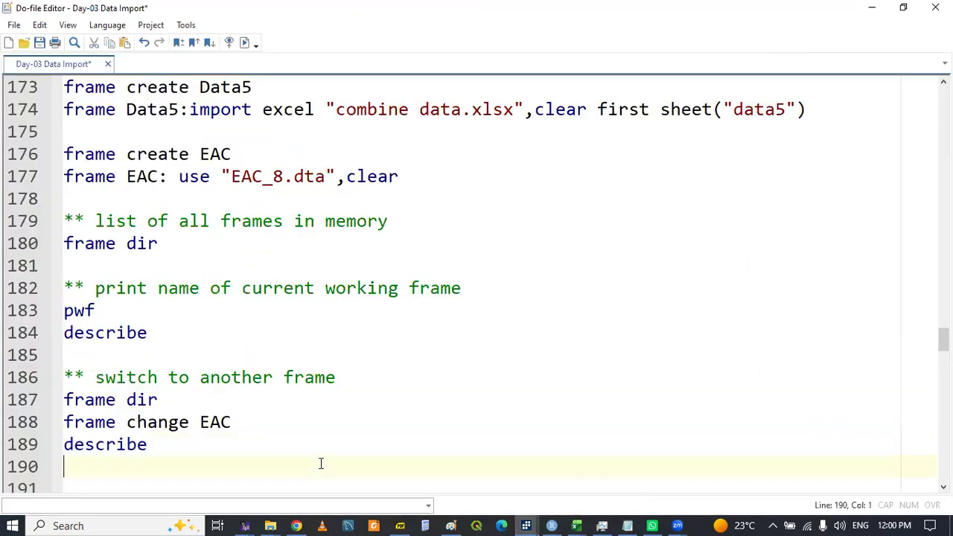
key(Return)
key(Return)
key(Return)
key(Up)
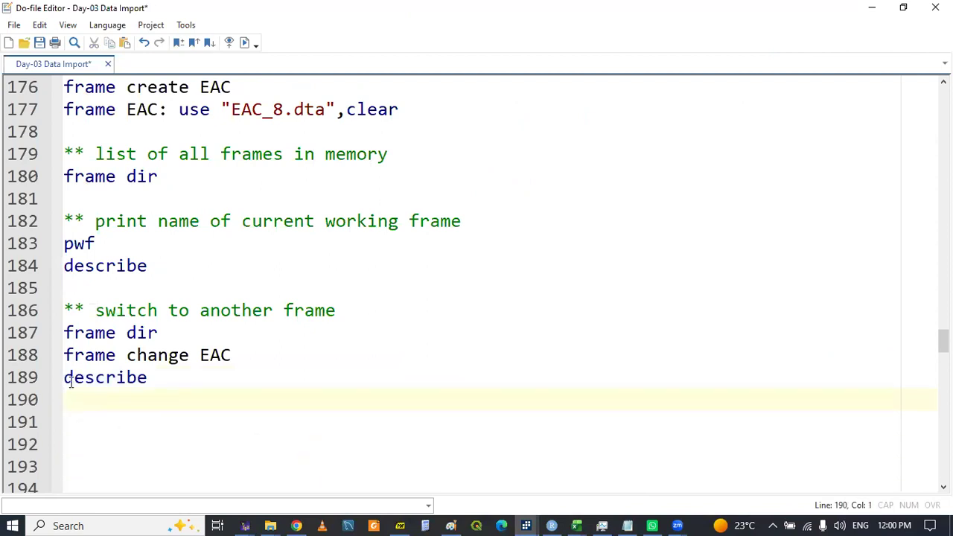
drag(66, 356, 162, 377)
key(ctrl+c)
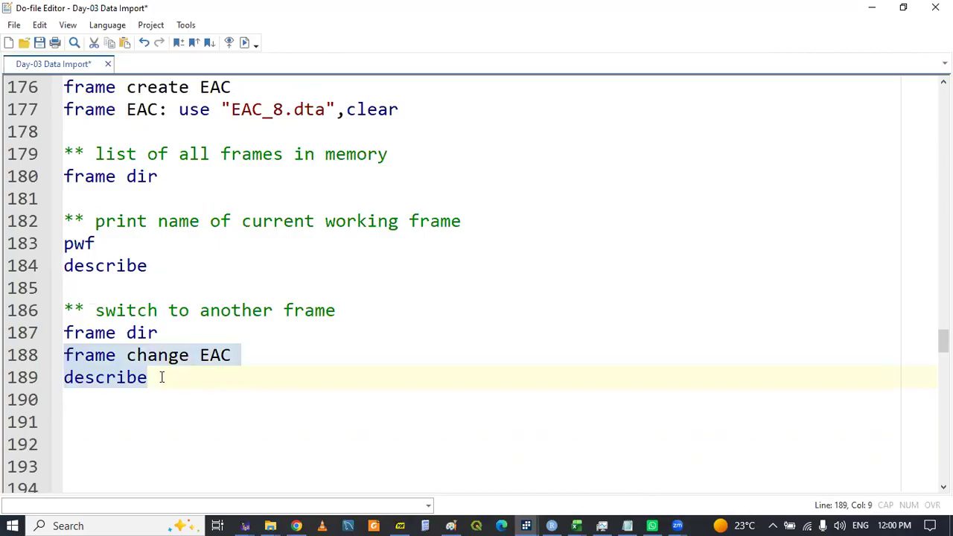
click(96, 413)
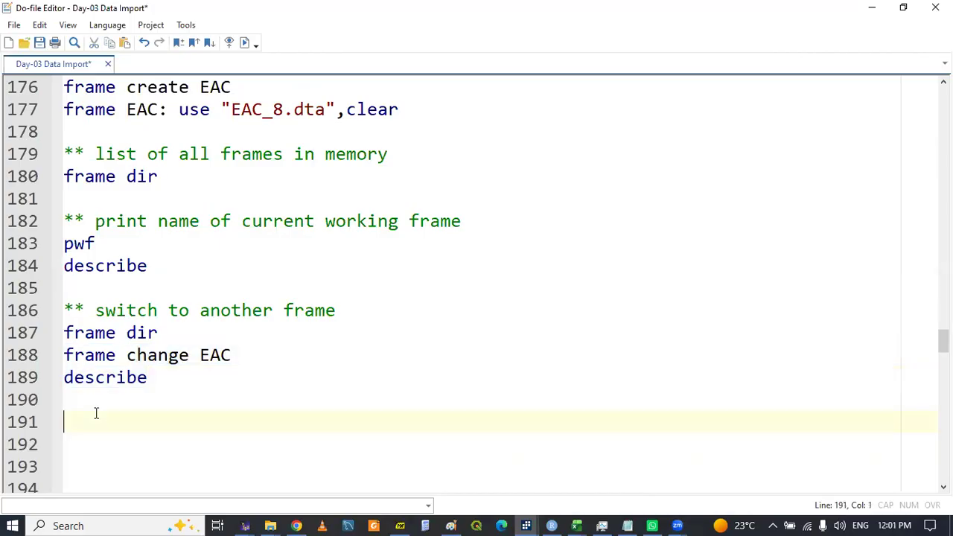
key(ctrl+v)
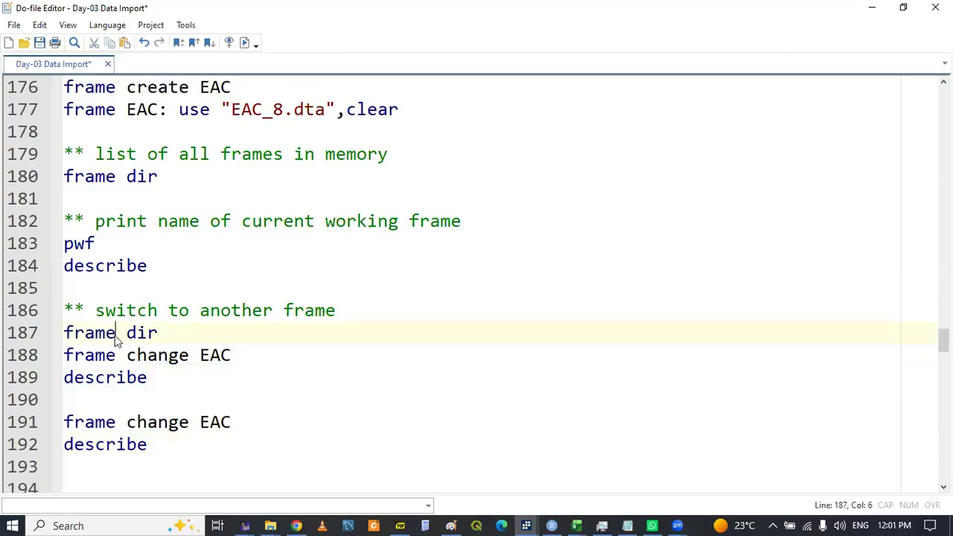
Run frame dir from line 187 again and view the frame list in the main Stata window
double_click(115, 333)
key(shift+End)
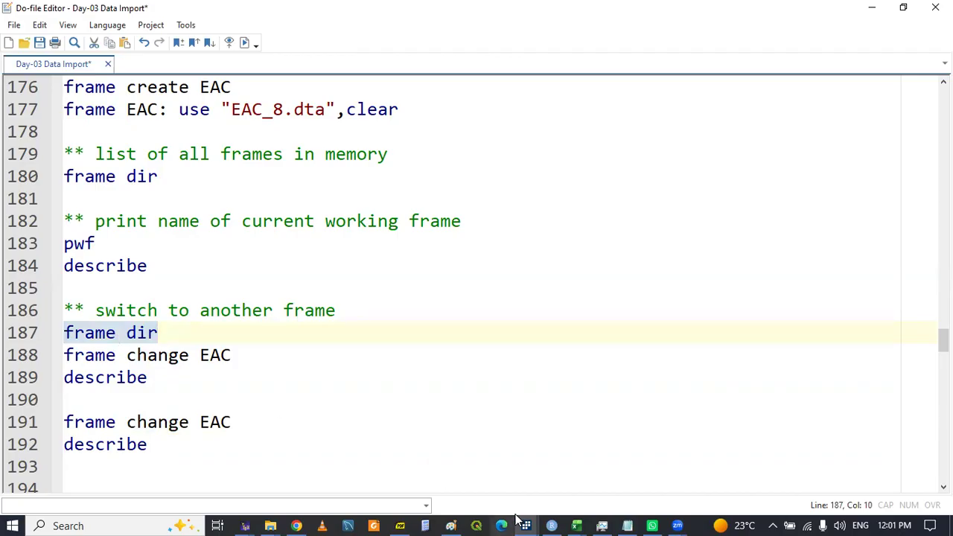
mouse_move(525, 526)
click(559, 463)
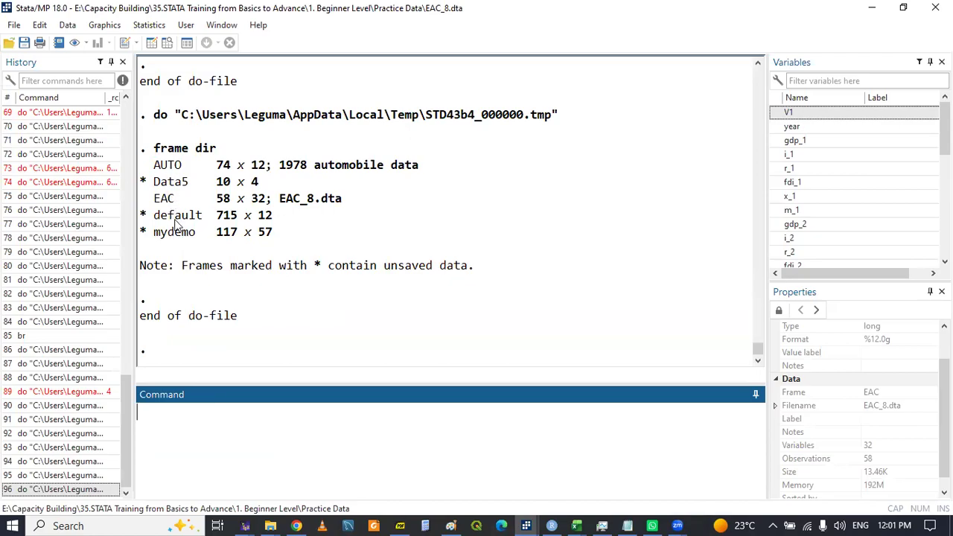
Copy the frame name Data5 from the frame dir output and substitute it for EAC in the line 191 command
drag(155, 186, 183, 188)
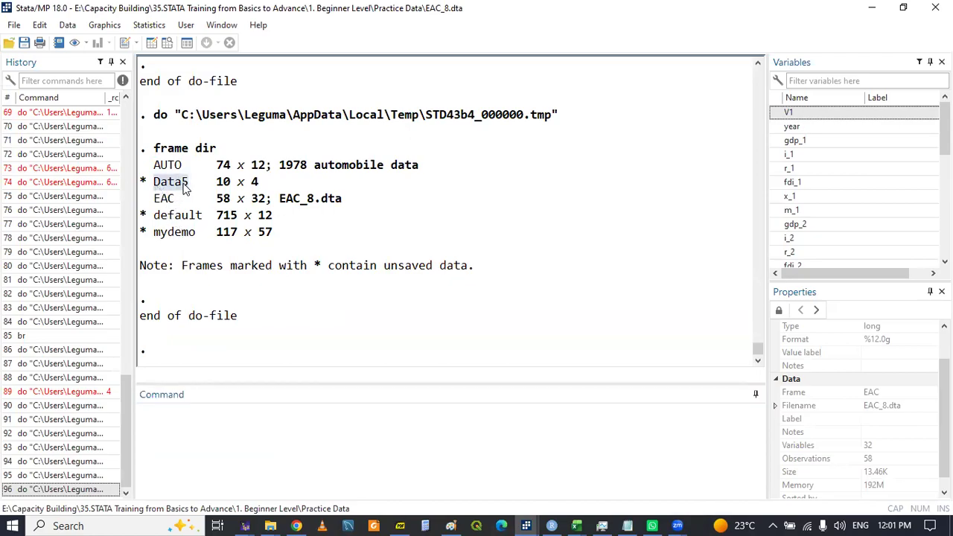
right_click(184, 188)
click(202, 192)
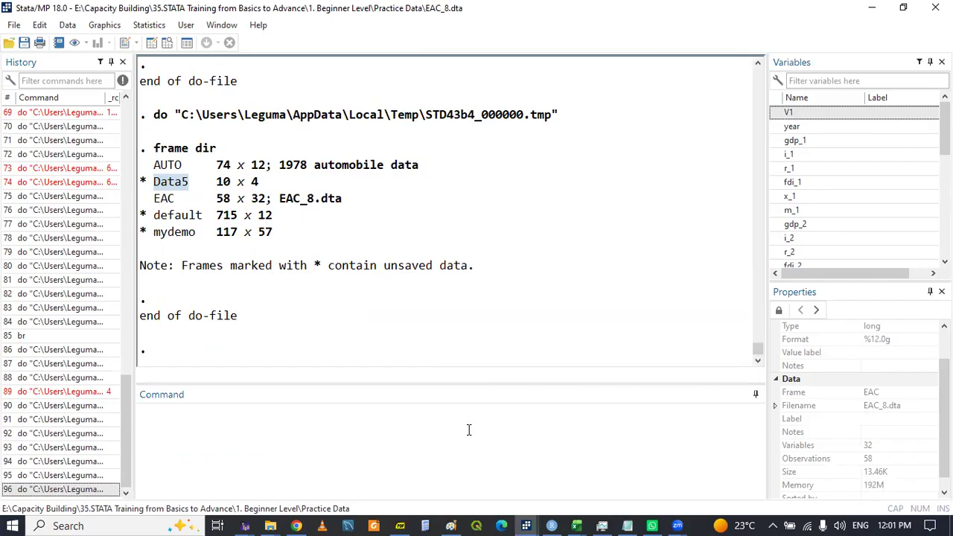
click(526, 526)
click(625, 474)
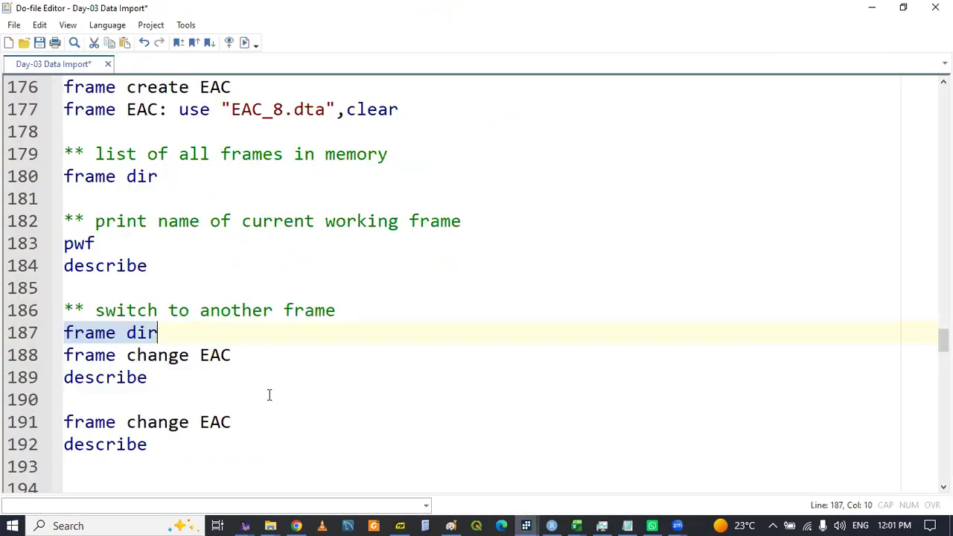
double_click(208, 421)
key(ctrl+v)
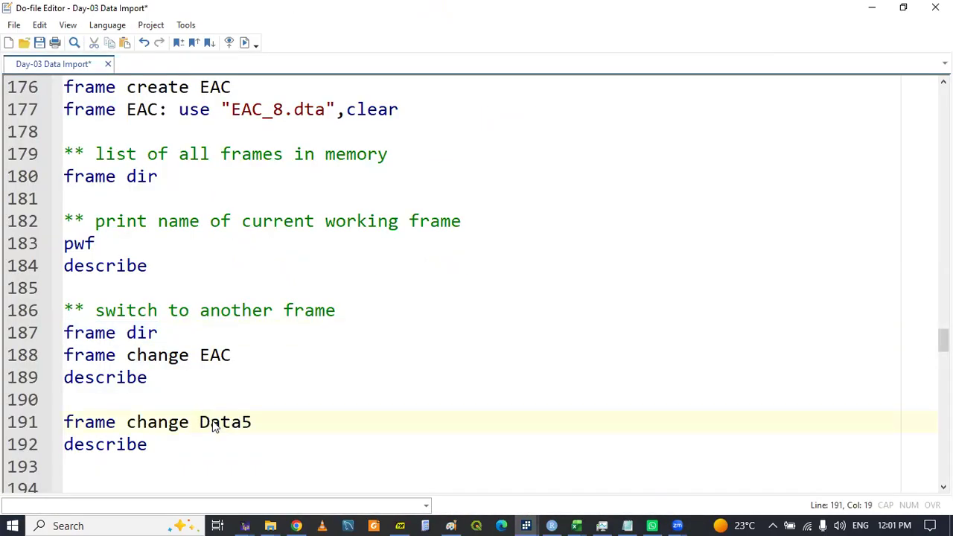
Run frame change Data5 and describe from lines 191 and 192, and examine the frame's data and properties in the Data Editor
drag(64, 422, 100, 443)
key(shift+End)
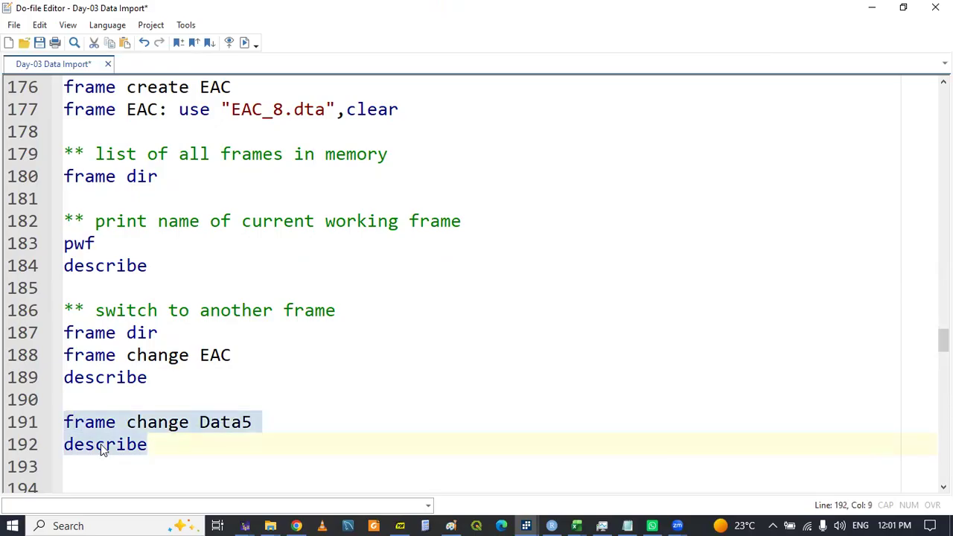
mouse_move(526, 526)
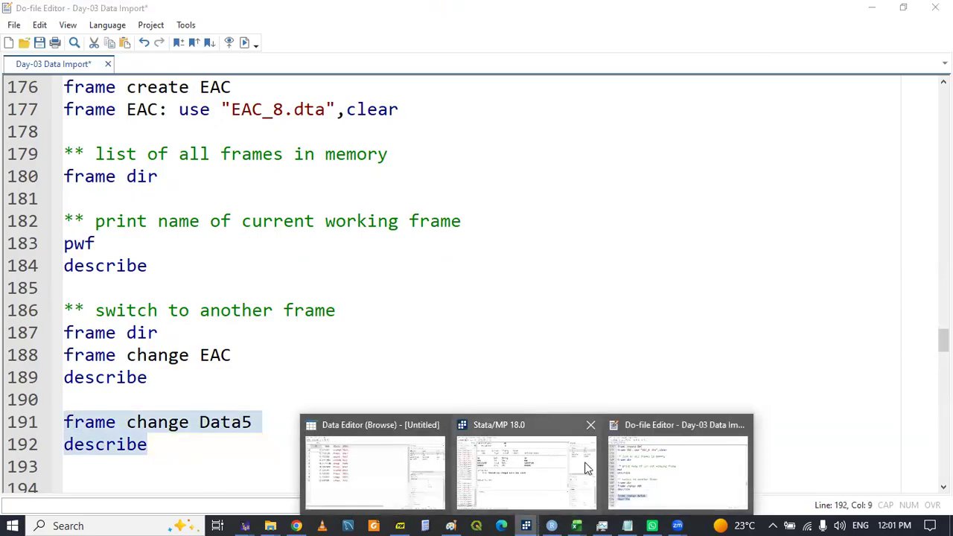
click(407, 477)
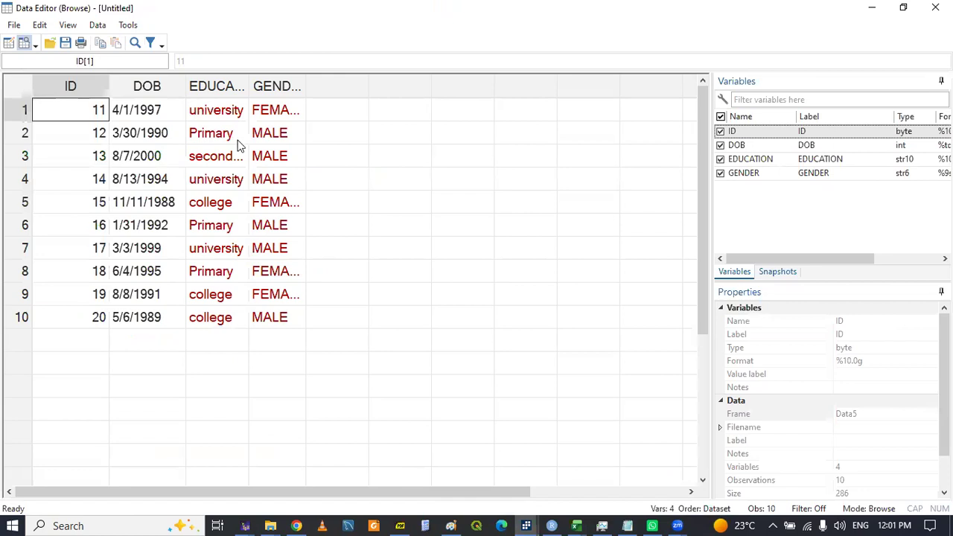
mouse_move(526, 521)
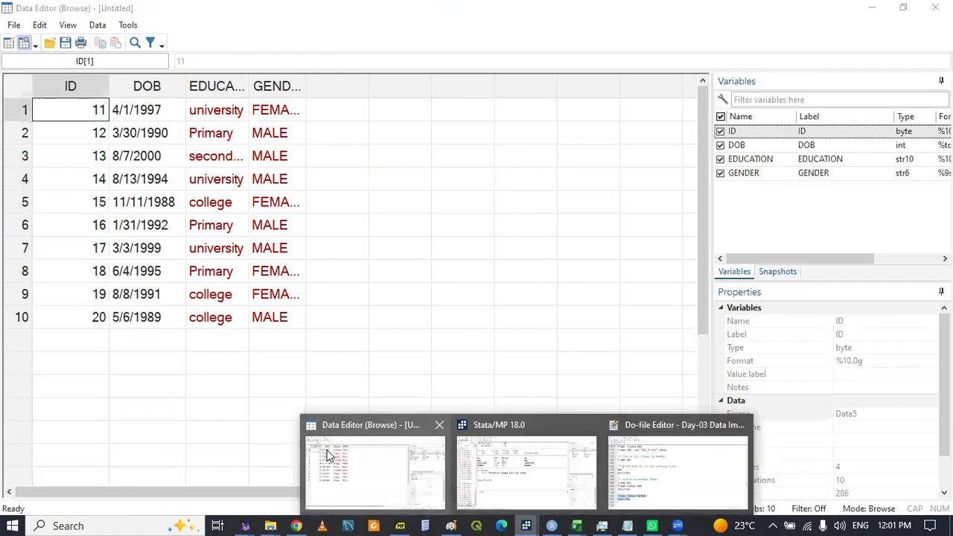
click(409, 479)
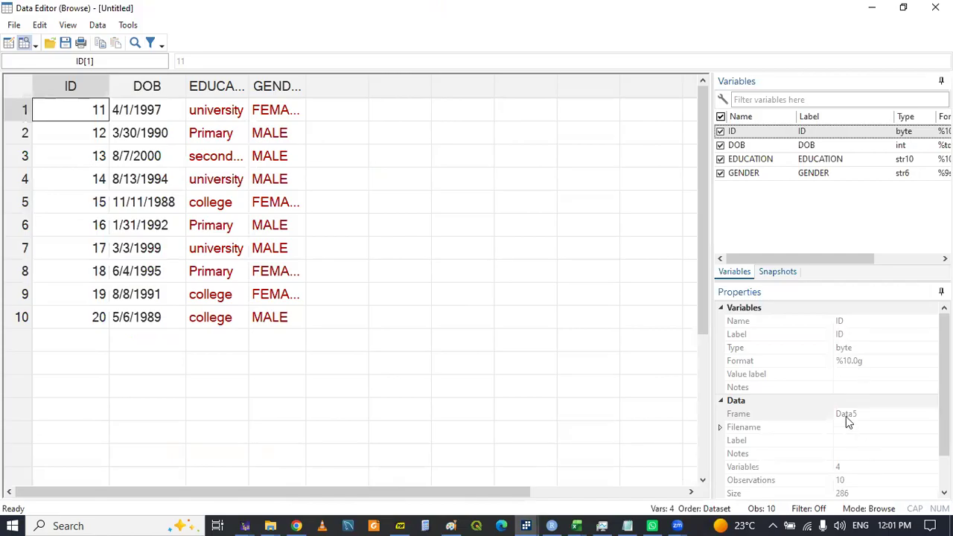
Return to the do-file, add blank lines below the describe command on line 192, save the file, and start a ** comment on line 194
click(527, 526)
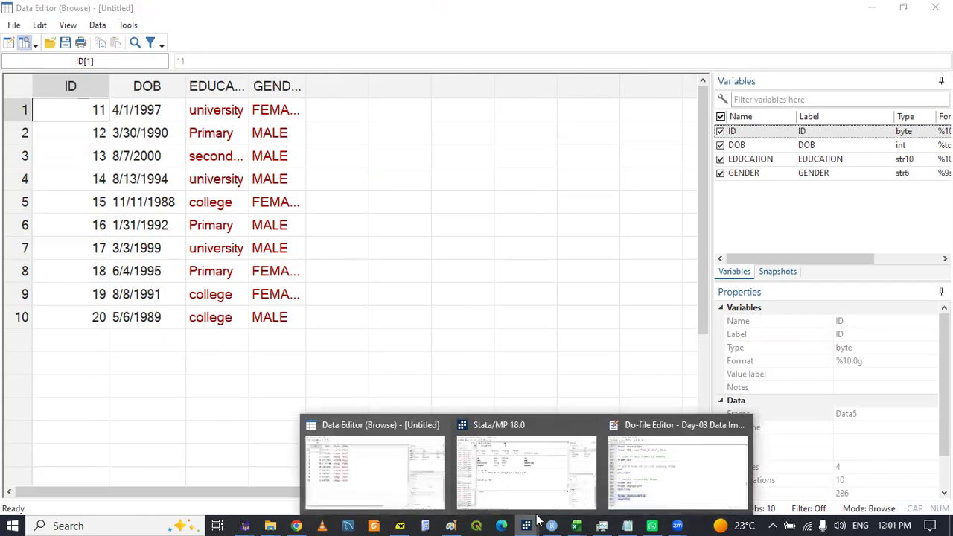
click(650, 478)
click(287, 457)
key(Return)
key(Return)
key(Return)
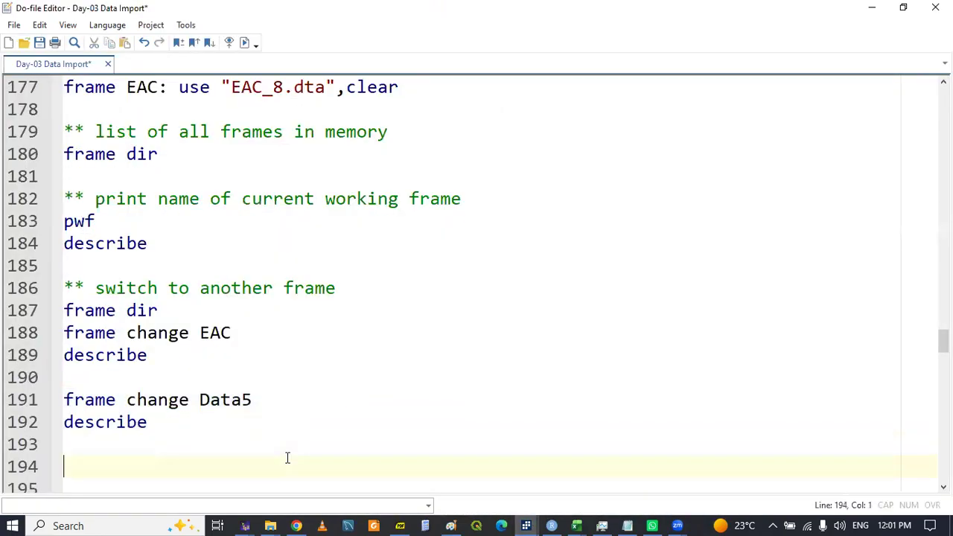
key(ctrl+s)
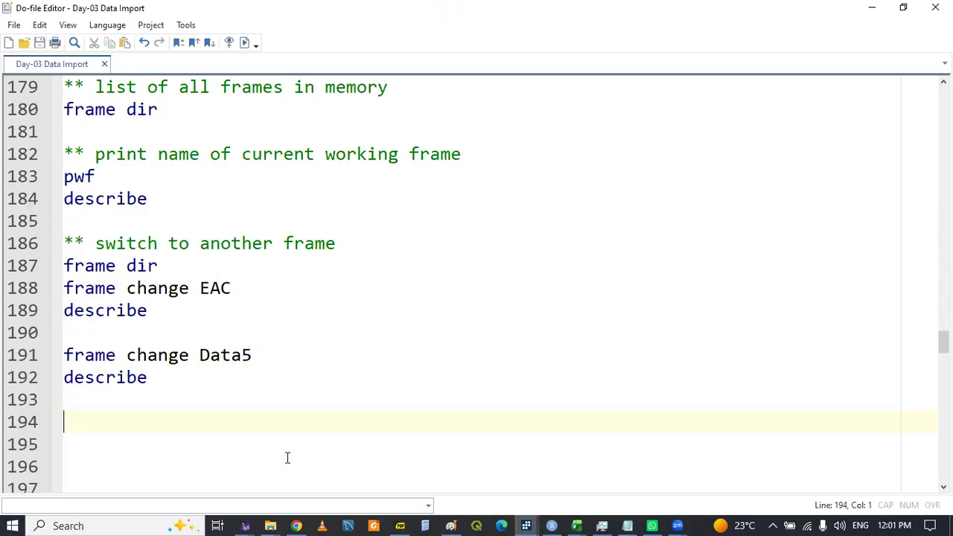
text(**)
Check the frame-switching slide in the PDF notes, then return to the do-file and insert a pwf command on line 193 below describe
click(402, 524)
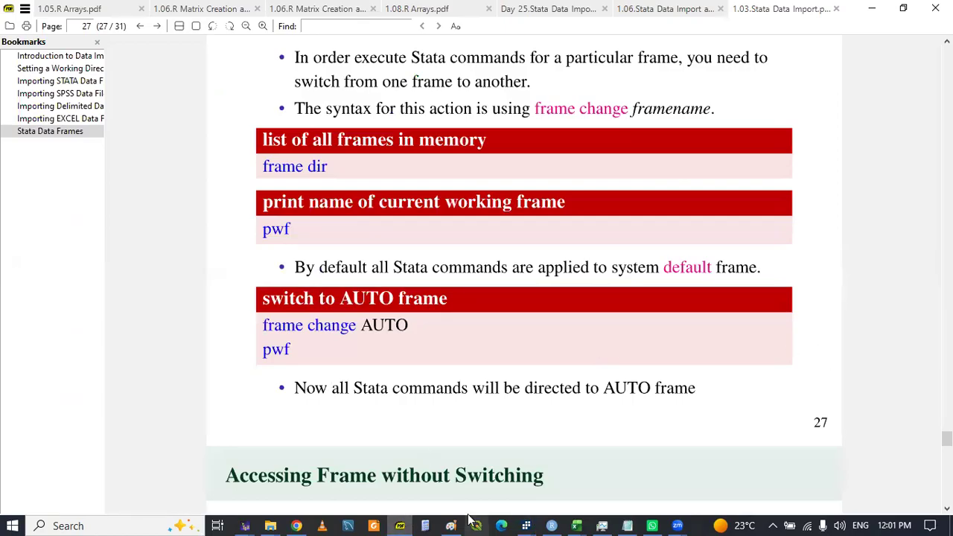
mouse_move(524, 522)
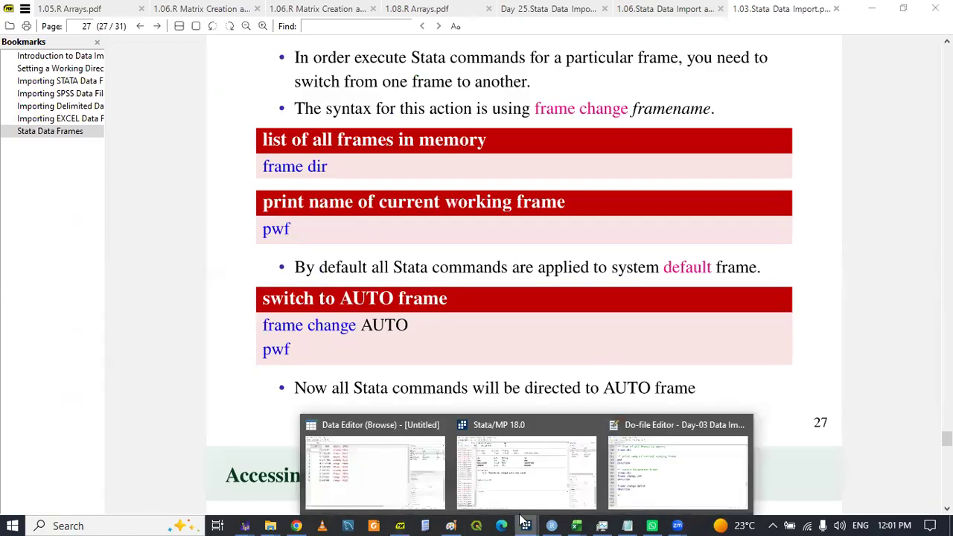
click(632, 480)
key(Return)
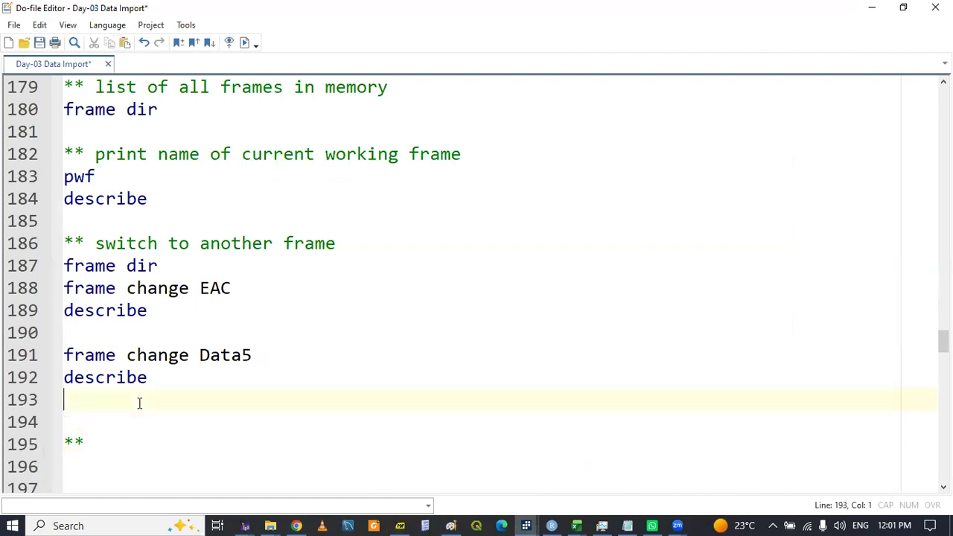
text(pwf)
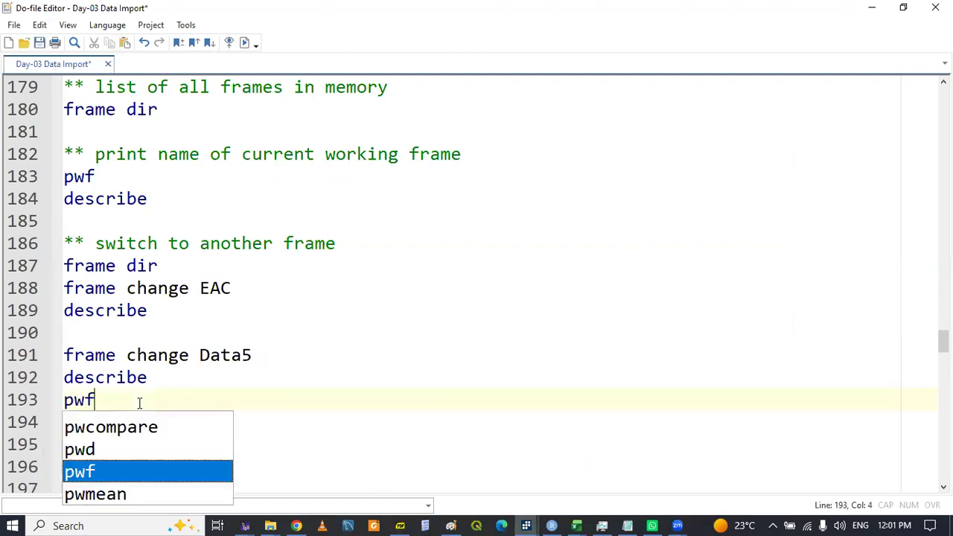
Run only the pwf command on line 193 of the do-file and show its output in the Stata results
key(Escape)
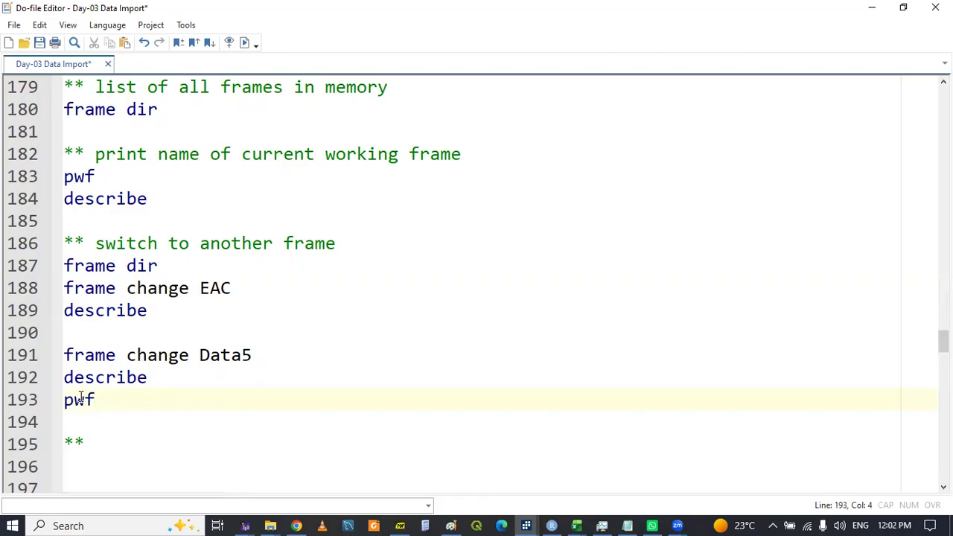
double_click(81, 399)
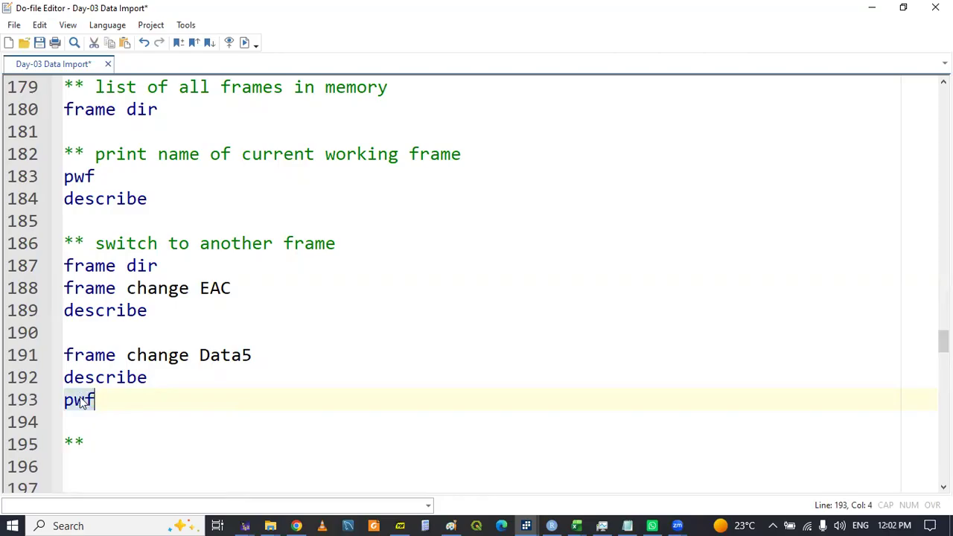
click(525, 524)
click(521, 469)
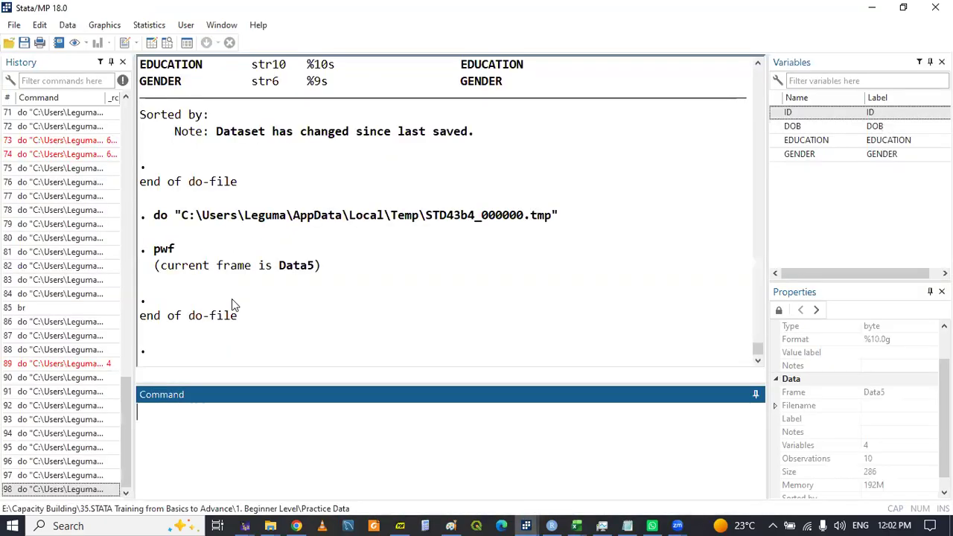
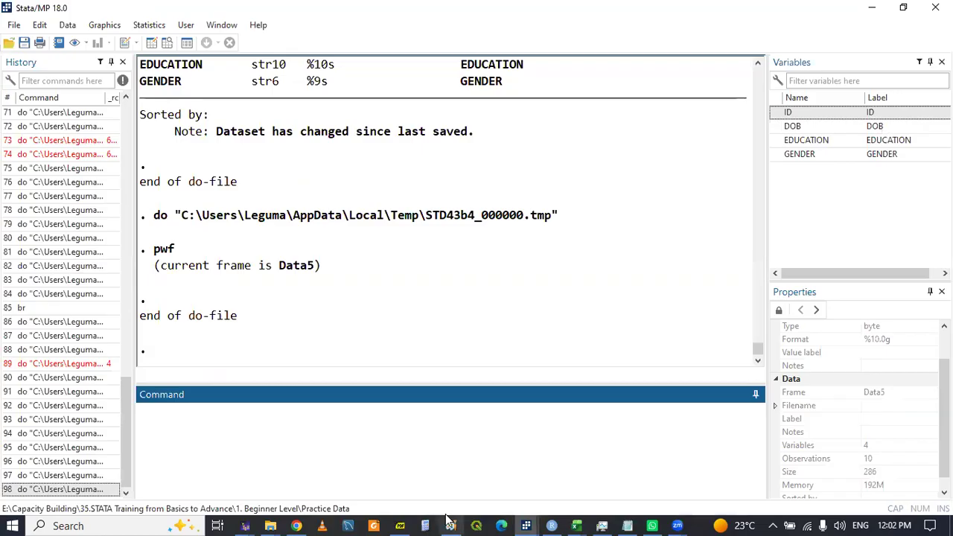
Switch to the Stata Data Import PDF and read the slide about accessing a frame without switching
mouse_move(526, 524)
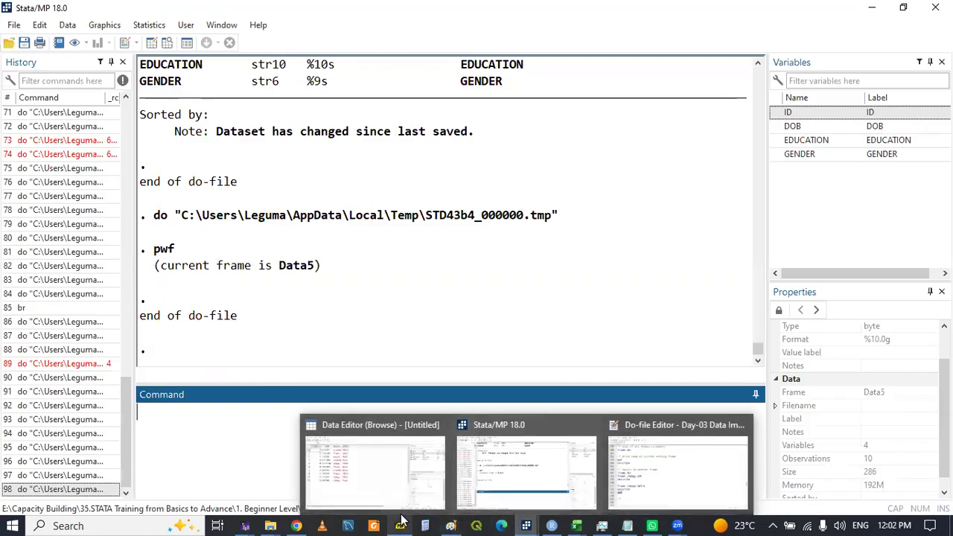
click(400, 524)
scroll(707, 421, down, 5)
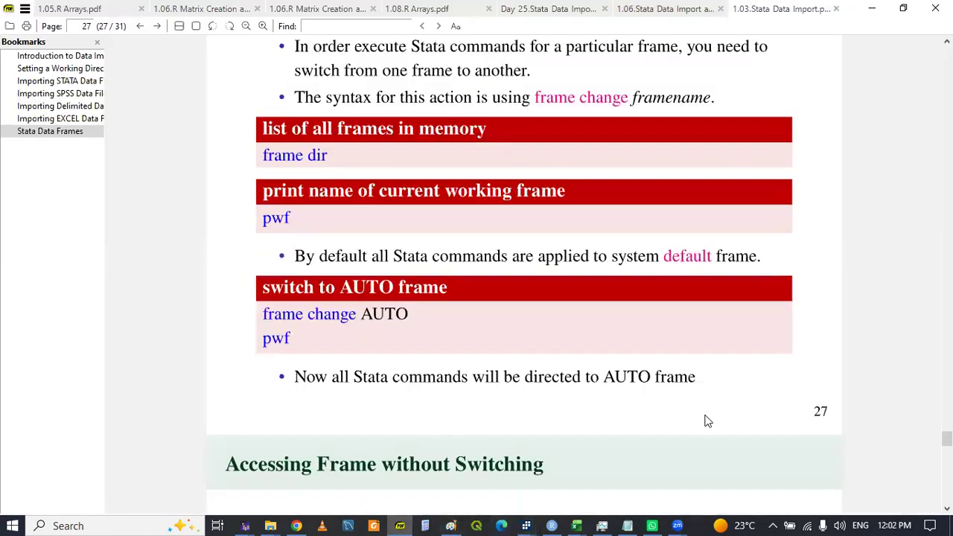
scroll(707, 421, down, 1)
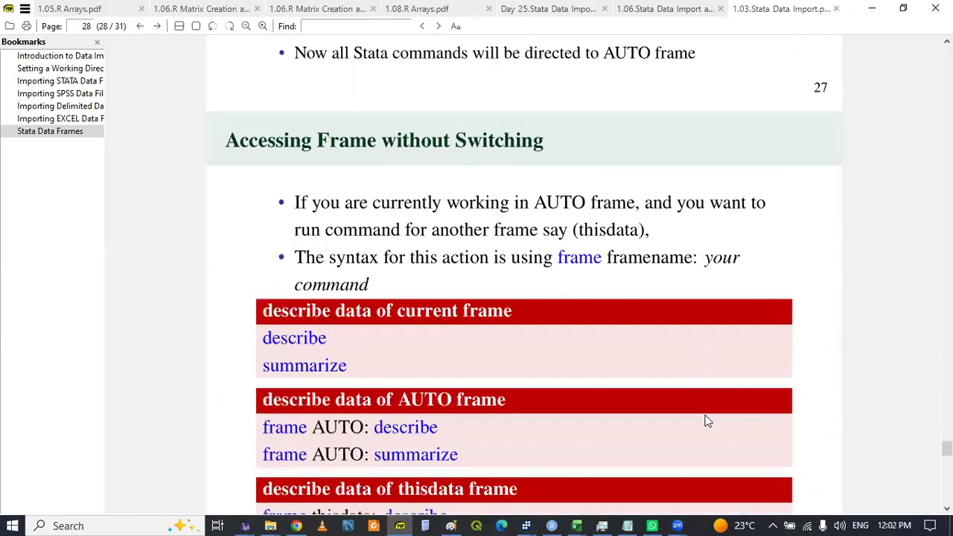
scroll(708, 421, down, 2)
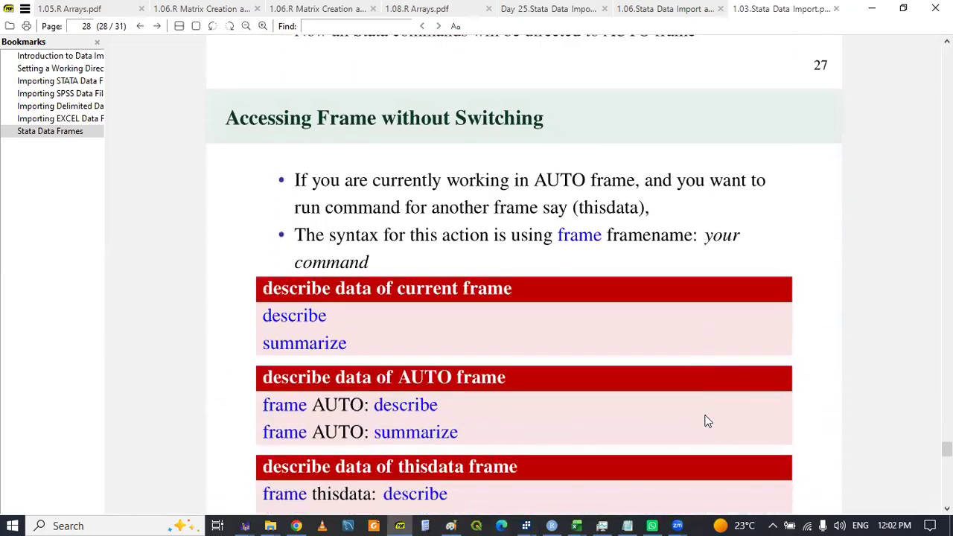
scroll(707, 421, down, 5)
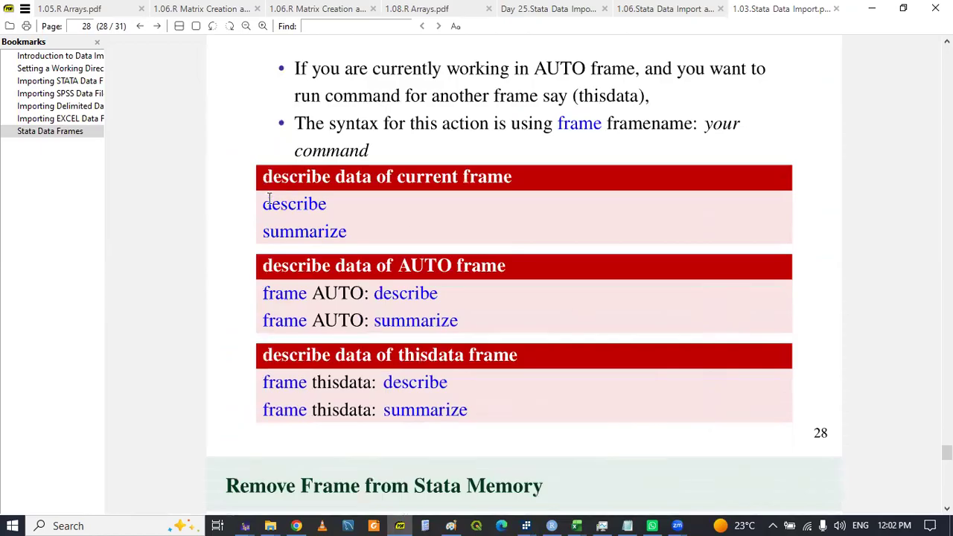
drag(266, 204, 345, 228)
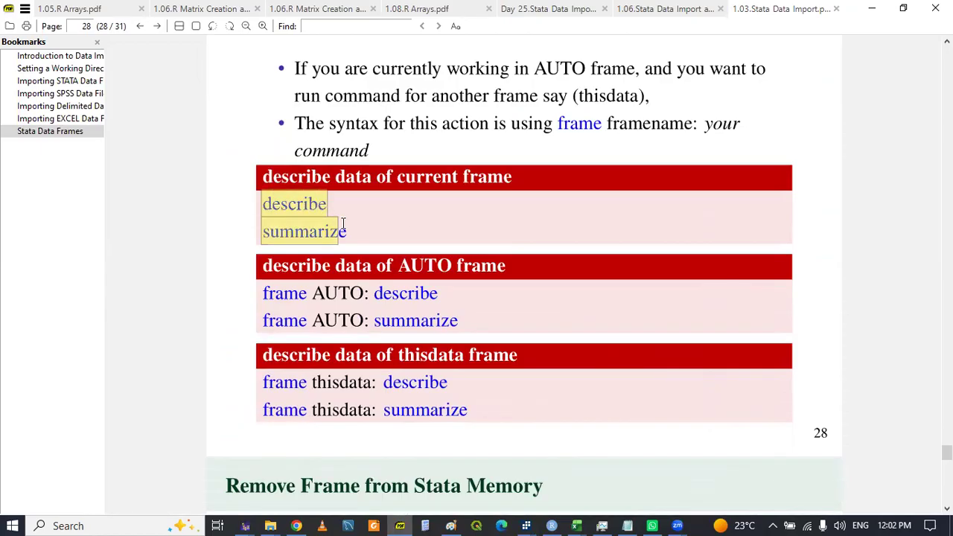
click(196, 147)
scroll(195, 147, up, 4)
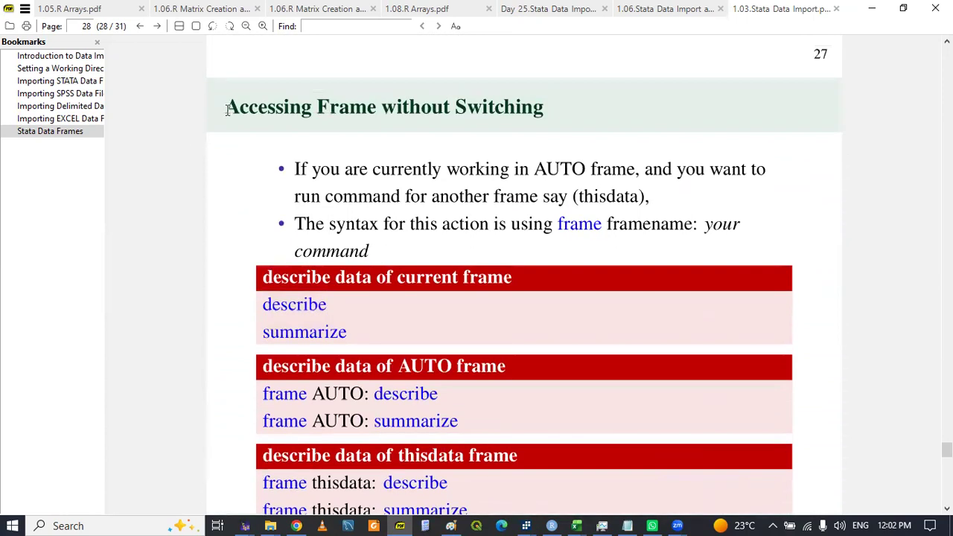
Copy the slide heading "Accessing Frame without Switching" into the do-file as the comment text after the asterisks on line 195
drag(228, 110, 547, 112)
key(ctrl+c)
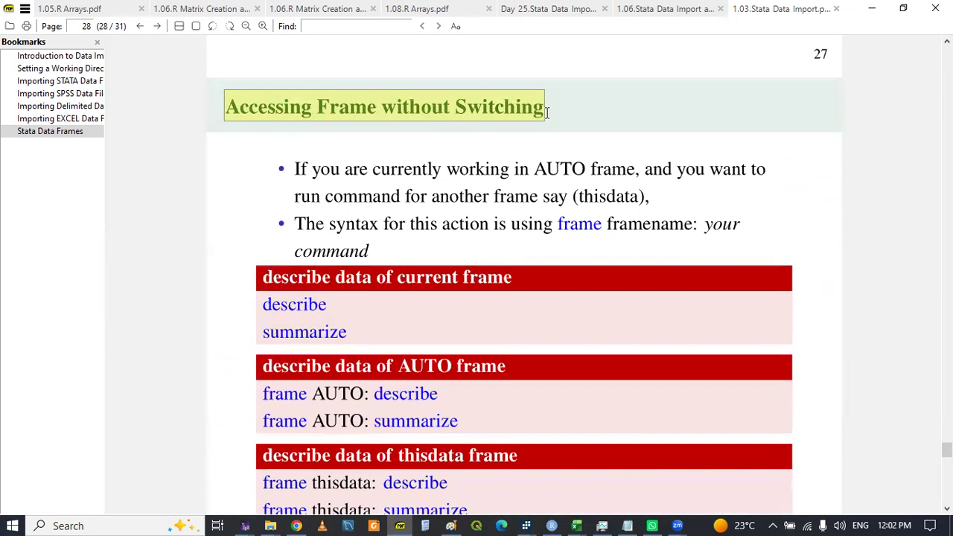
click(397, 524)
mouse_move(527, 525)
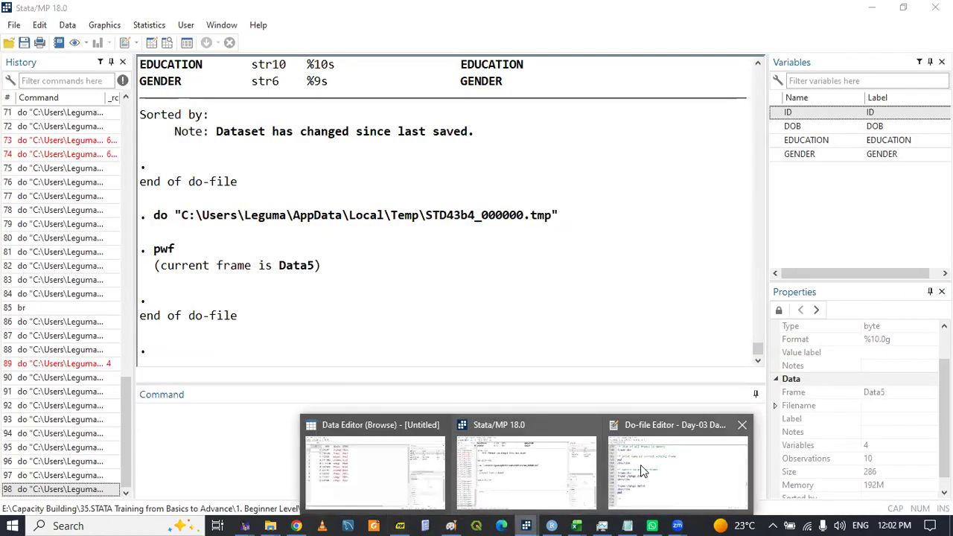
click(642, 470)
click(295, 437)
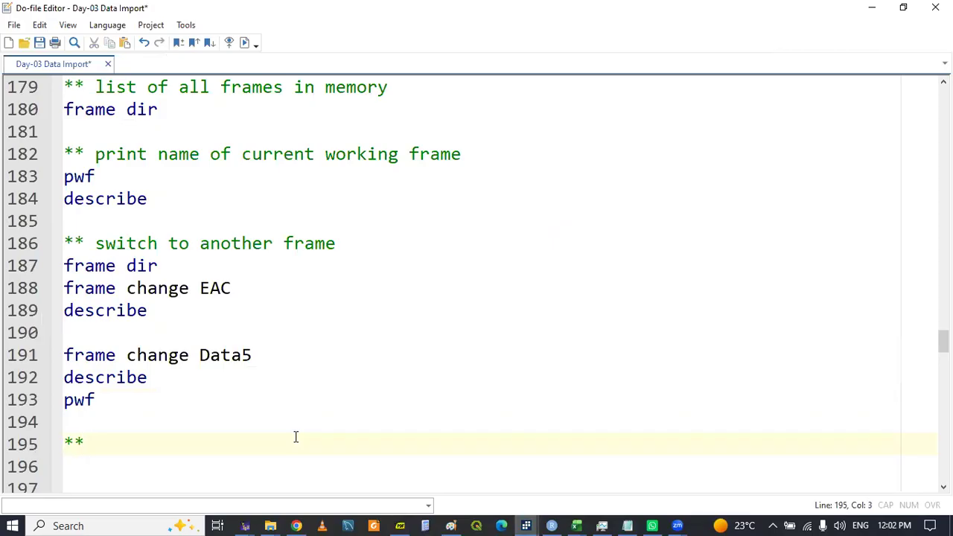
key(ctrl+v)
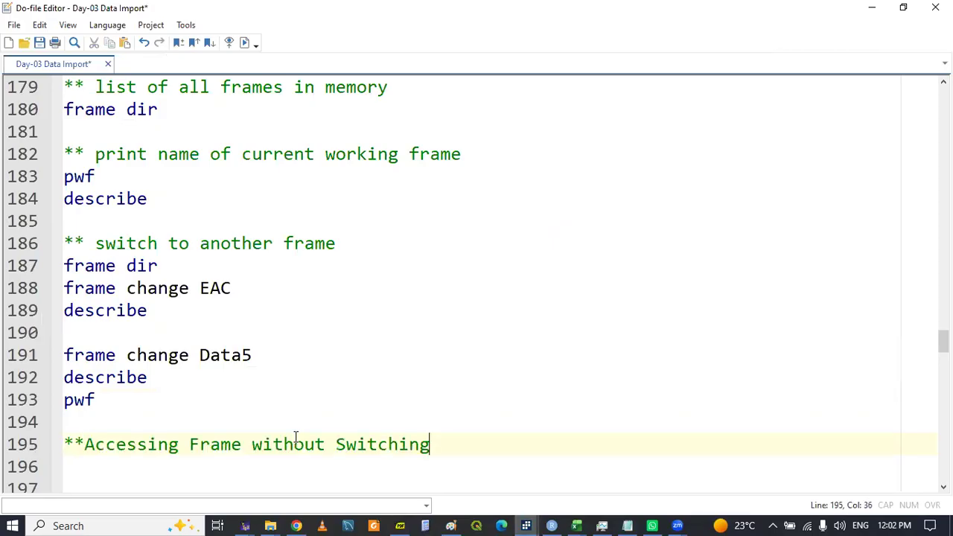
Add several blank lines below the new comment, return to line 196 and save the do-file
key(Return)
key(Return)
key(Return)
key(Return)
key(Return)
key(Up)
key(Up)
key(Up)
key(Up)
key(ctrl+s)
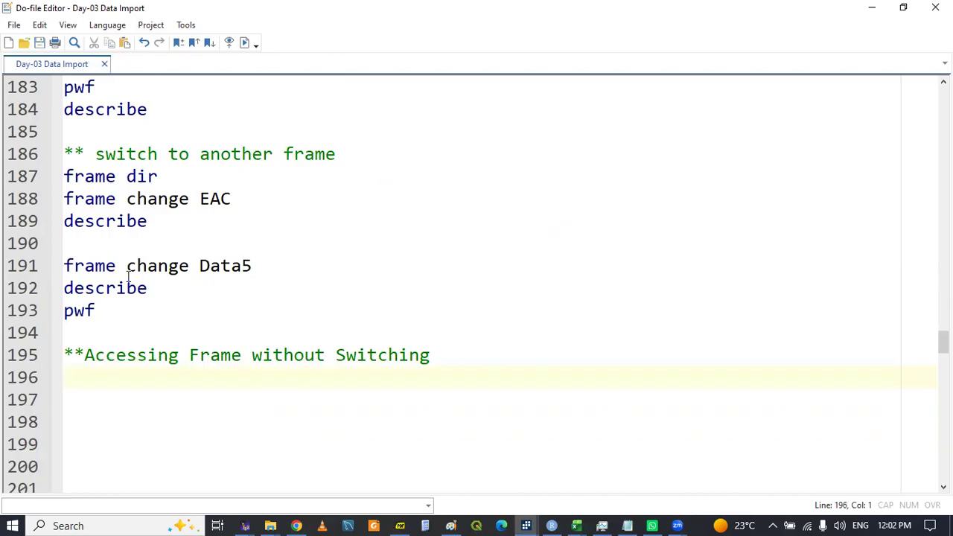
Write frame dir on line 196 and start a frame change command without a frame name on line 197
drag(64, 266, 189, 274)
click(131, 375)
text(fra)
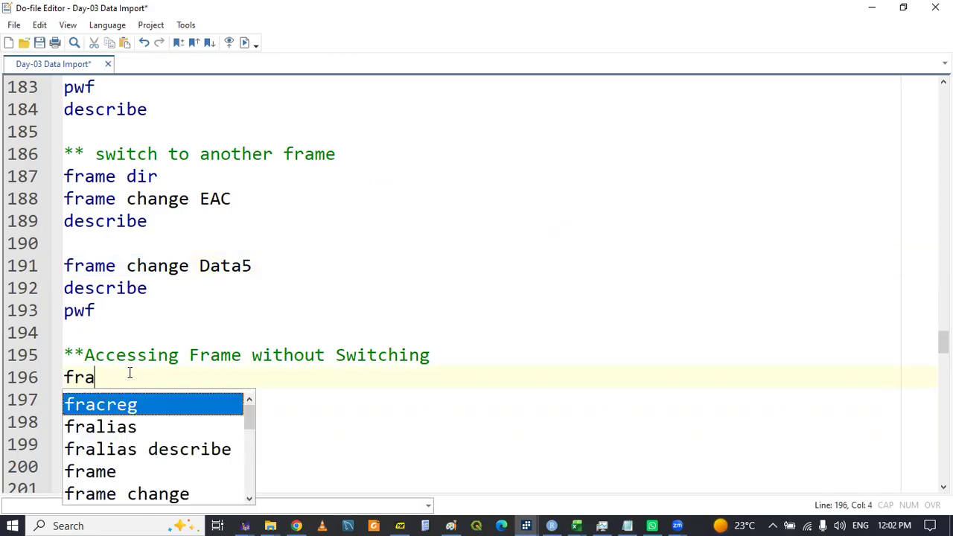
key(Down)
key(Down)
key(Down)
key(Return)
text(dir)
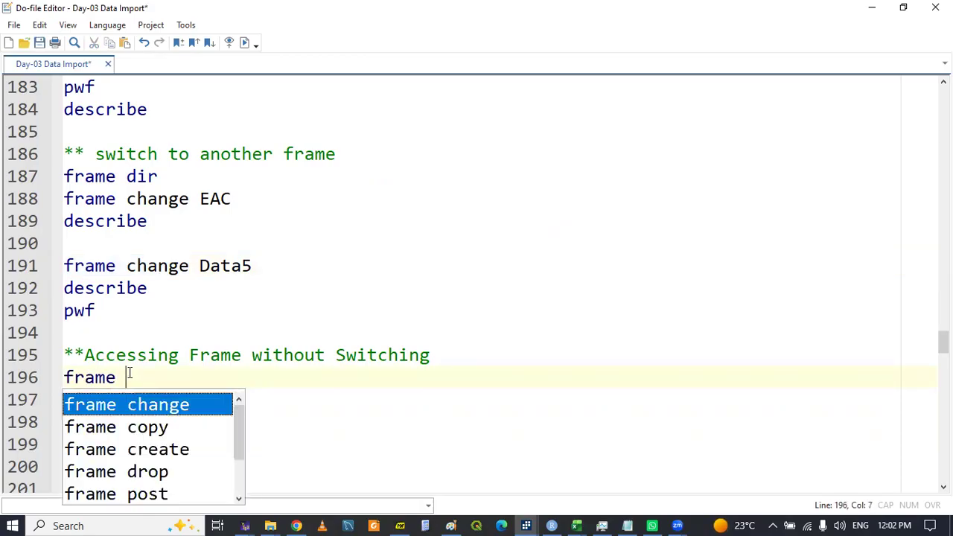
key(Return)
key(BackSpace)
key(BackSpace)
key(BackSpace)
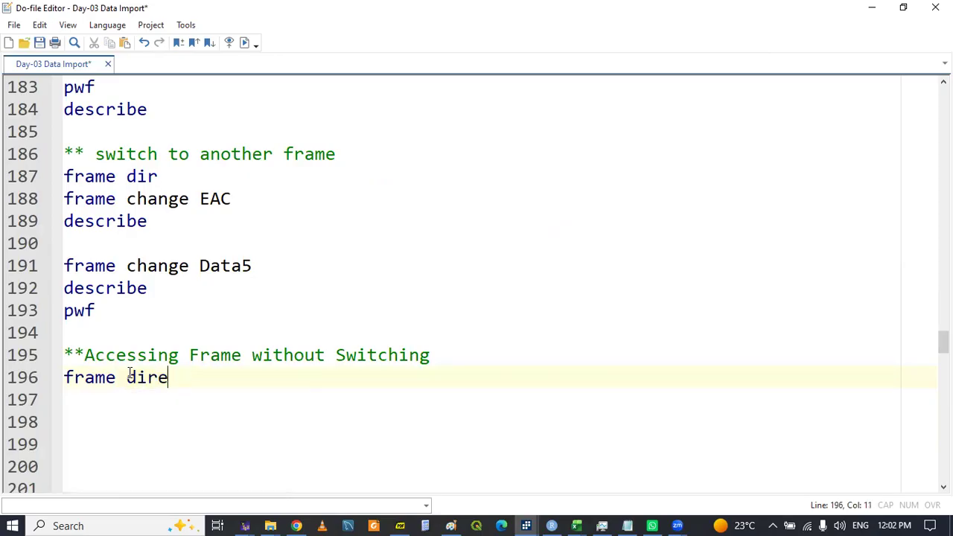
key(Return)
text(frame change)
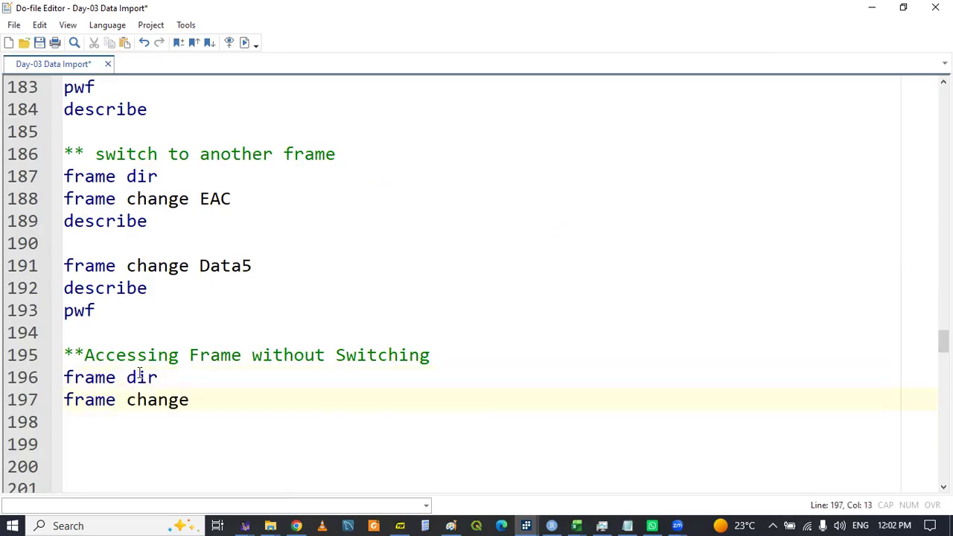
Run only the frame dir command on line 196 and show the frame list in the Stata results
double_click(88, 376)
key(shift+End)
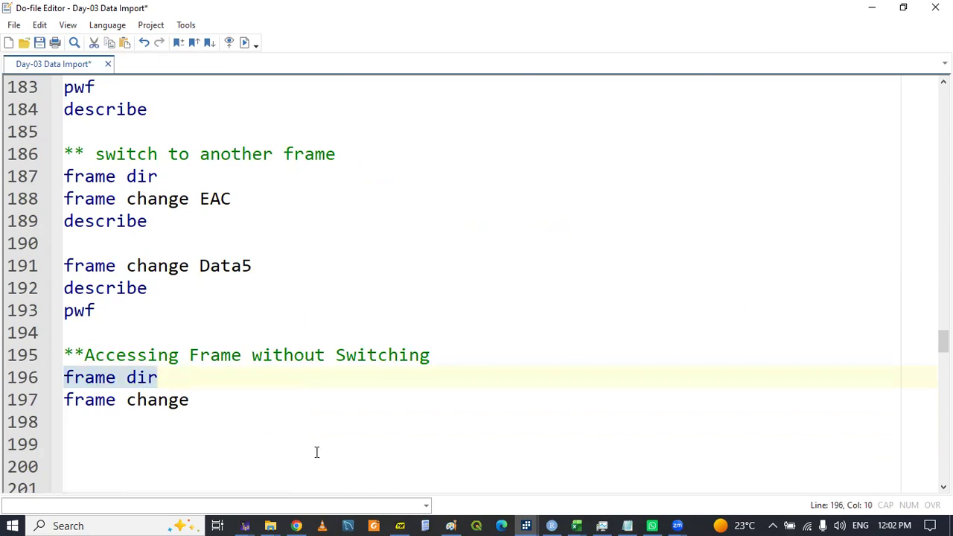
click(526, 524)
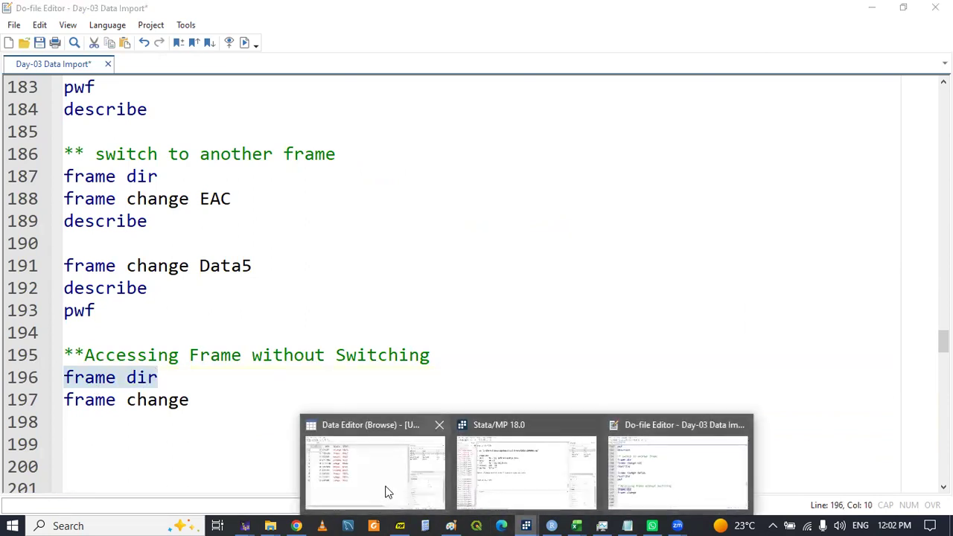
click(512, 461)
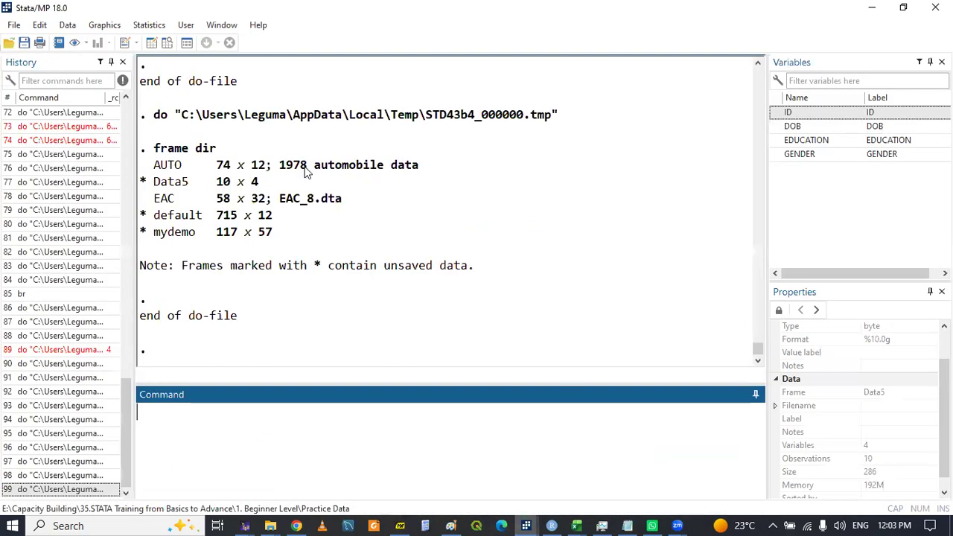
Copy the frame name default from the results and use it to complete the frame change command on line 197
drag(155, 216, 201, 219)
right_click(201, 219)
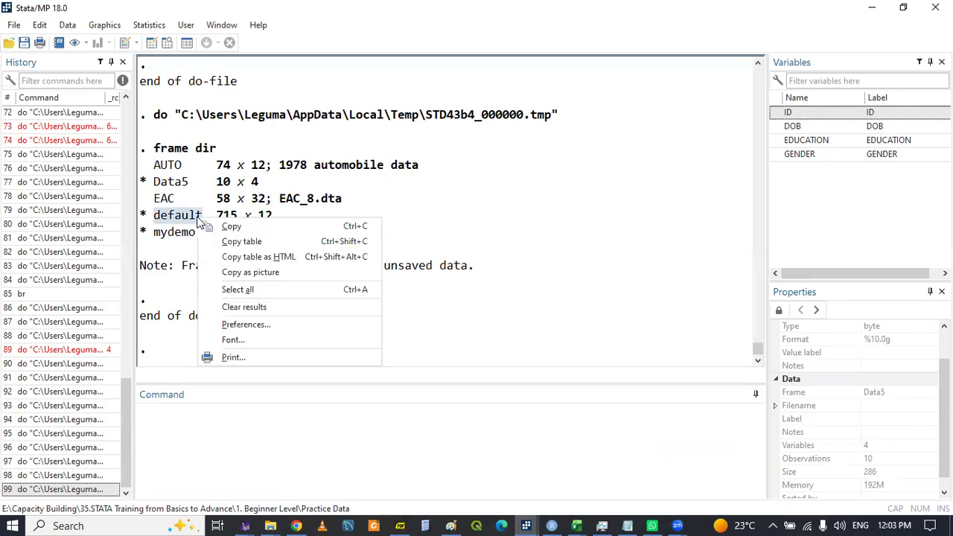
click(220, 227)
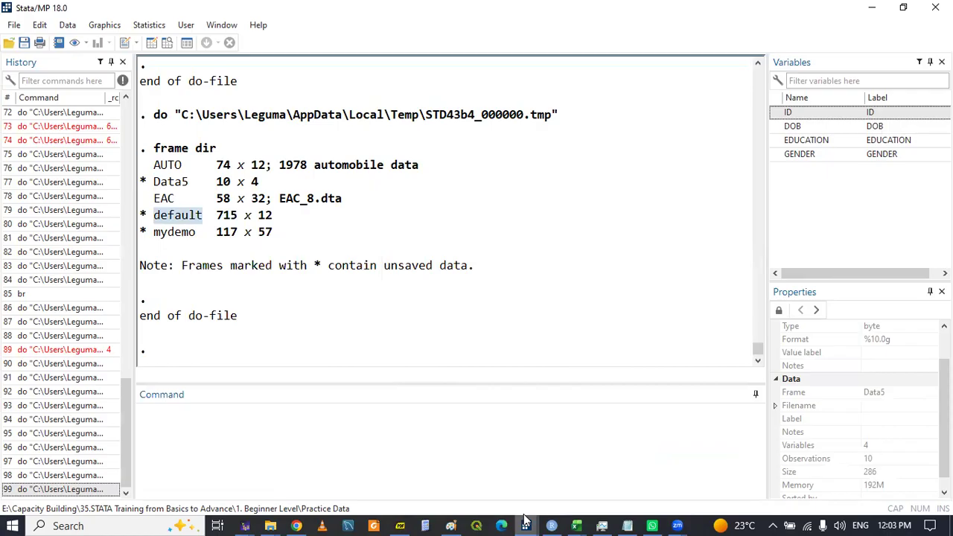
mouse_move(526, 520)
click(638, 468)
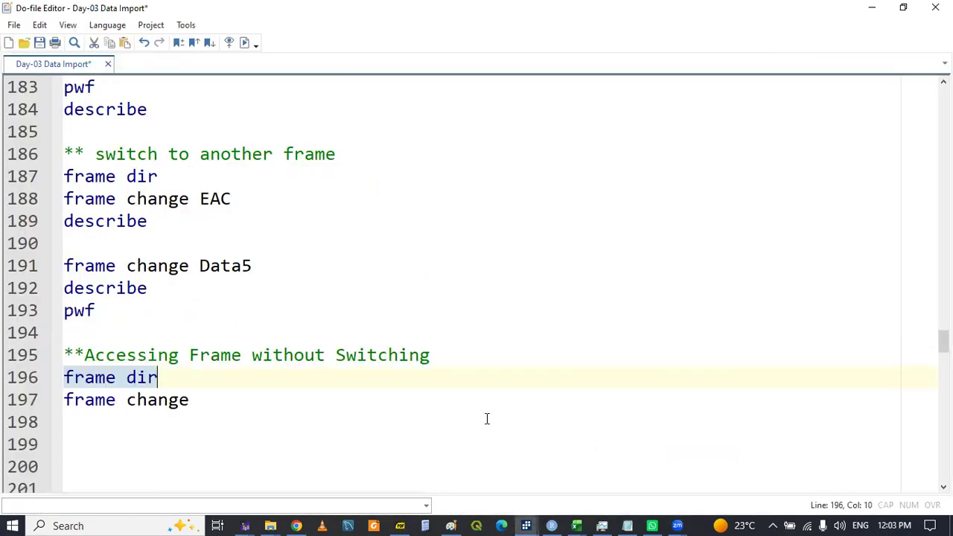
click(275, 400)
key(ctrl+v)
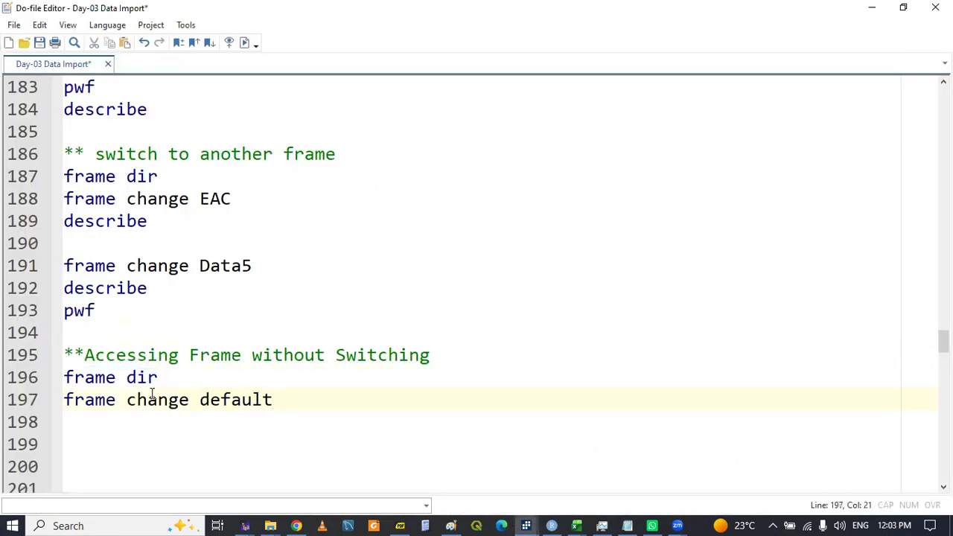
Run the frame change default command on line 197 and view the frame's dataset in the Data Editor
double_click(91, 405)
key(shift+End)
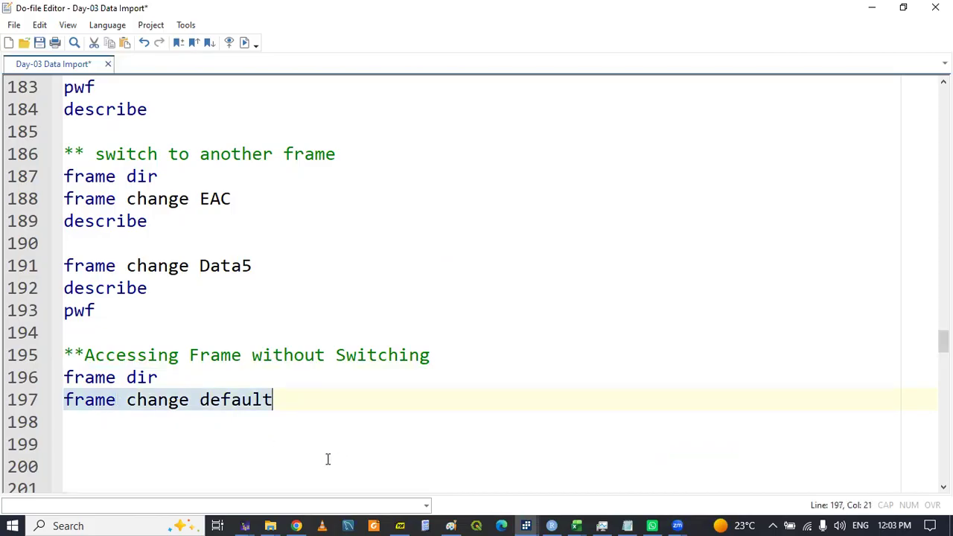
mouse_move(525, 521)
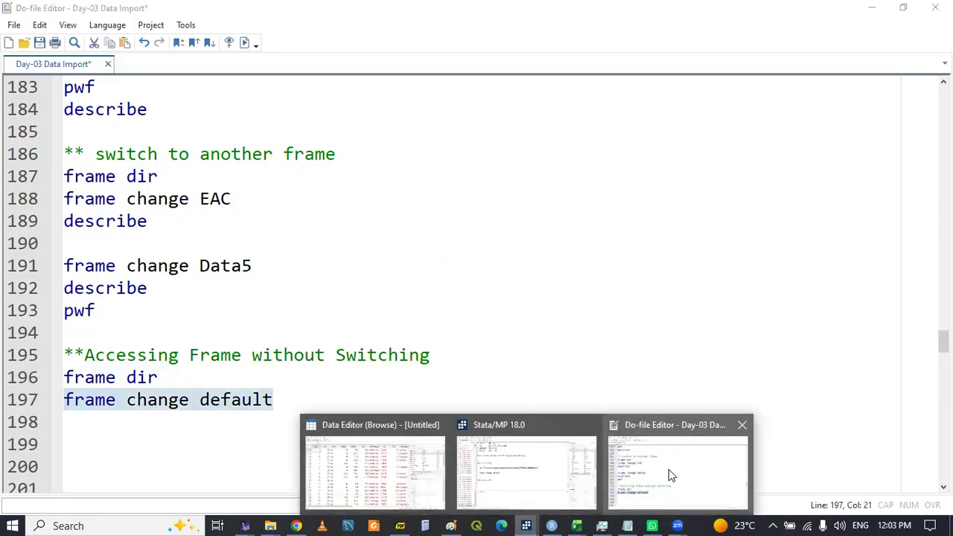
click(388, 457)
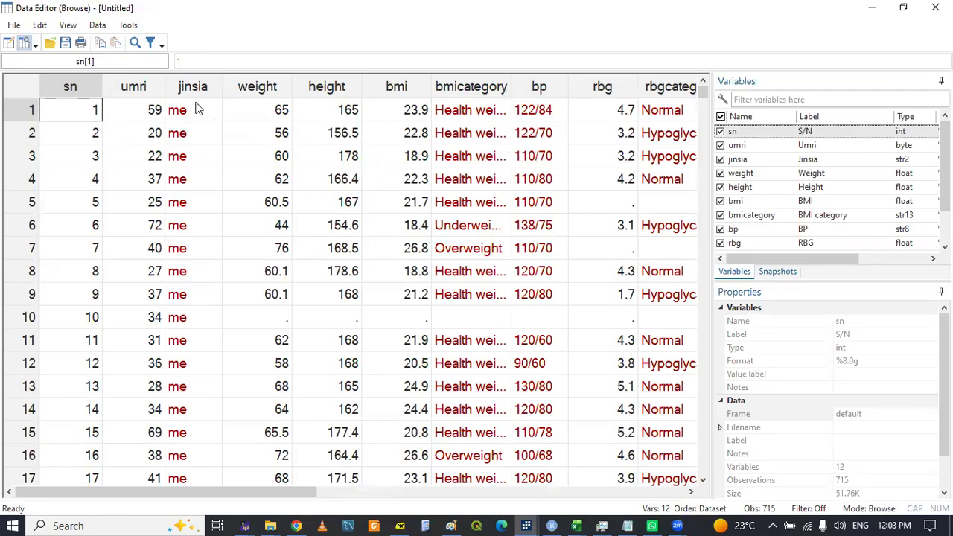
click(301, 151)
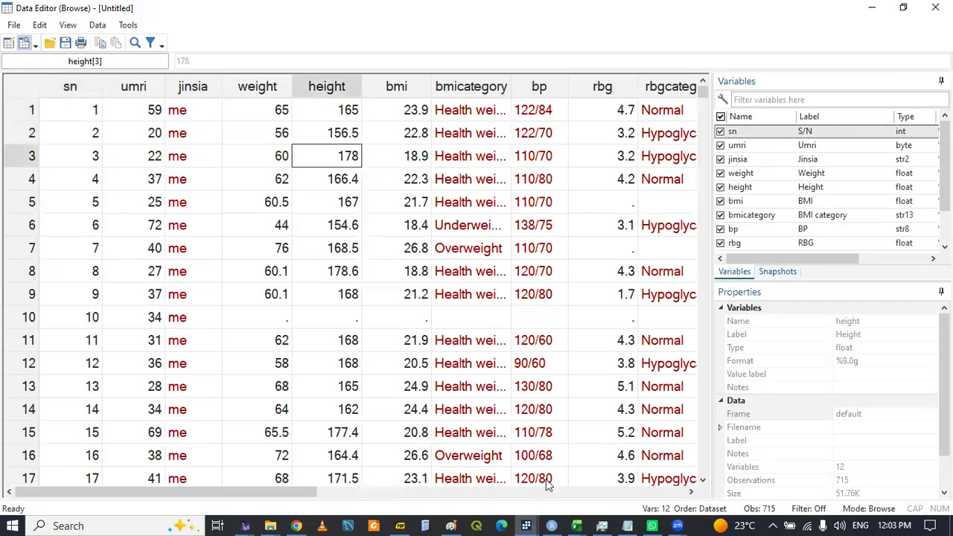
Return to the do-file, place the cursor on the empty line 198 and save the file
click(528, 526)
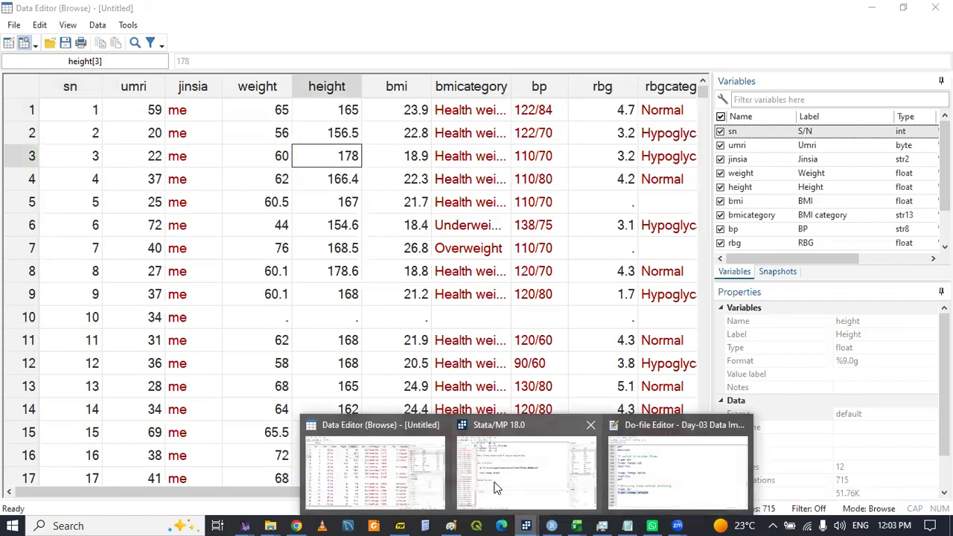
click(644, 457)
click(164, 411)
key(ctrl+s)
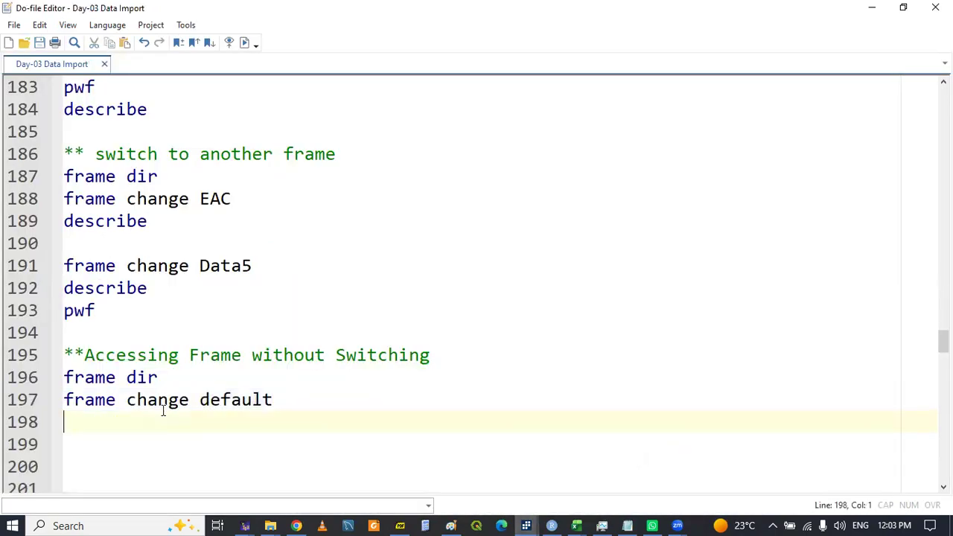
Review the frame list in the Stata results window, from the frame dir command onward, and return to the do-file
click(527, 524)
click(508, 453)
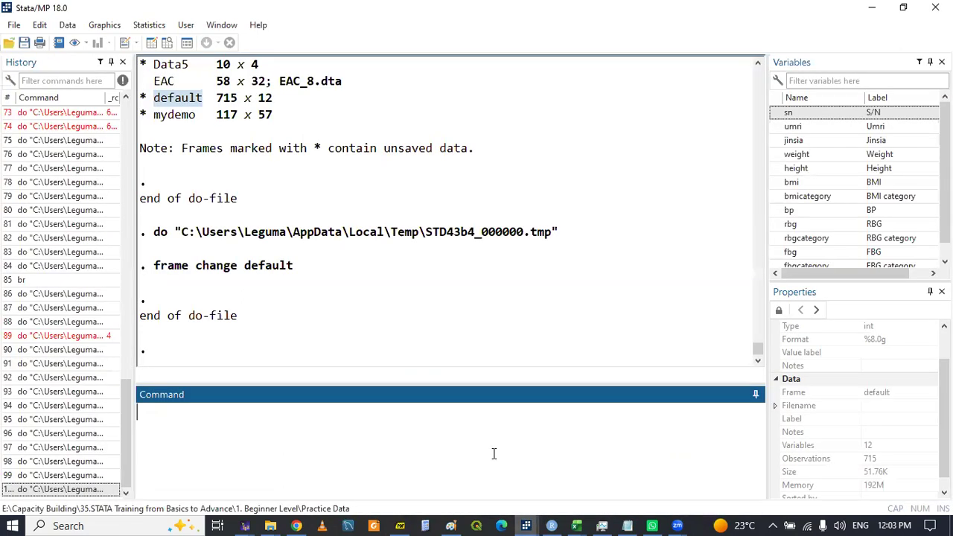
click(758, 64)
click(758, 64)
click(758, 64)
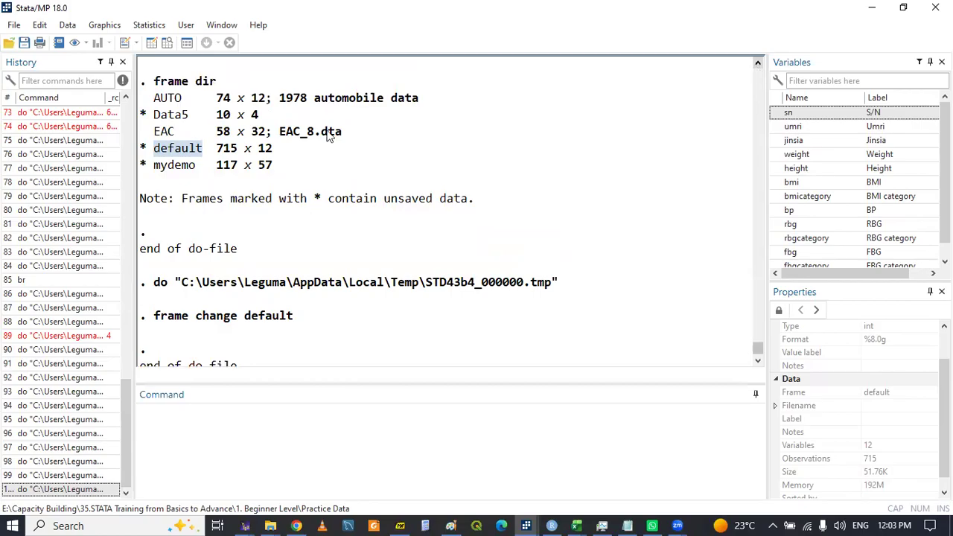
click(214, 142)
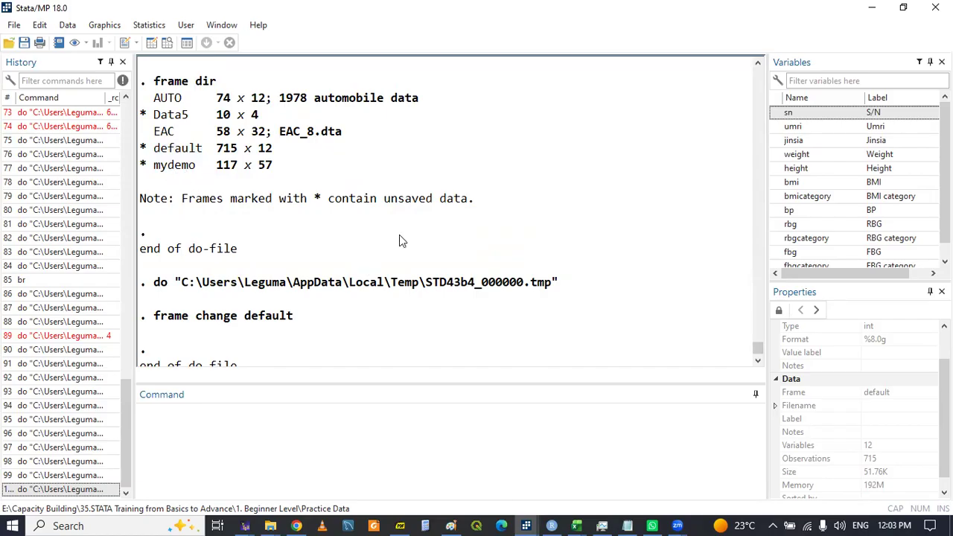
click(525, 525)
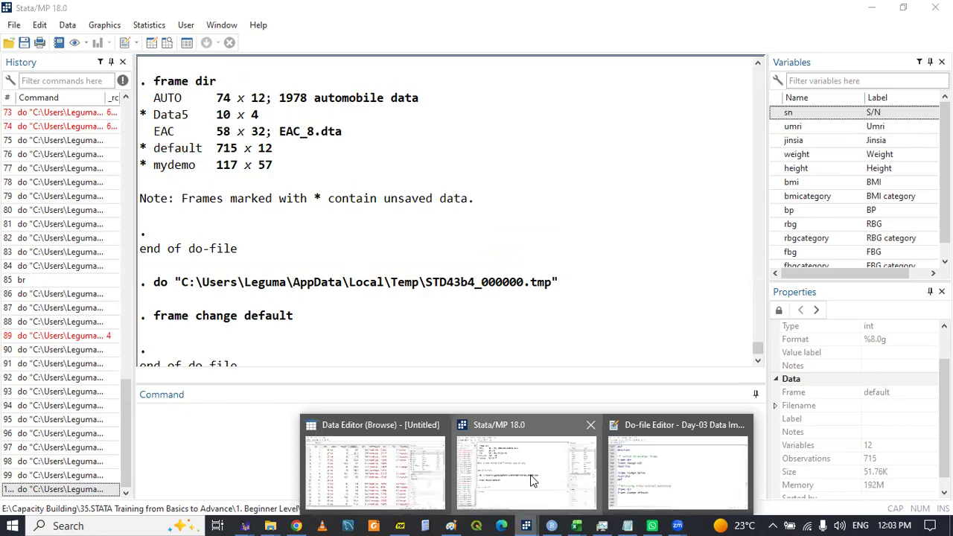
click(625, 465)
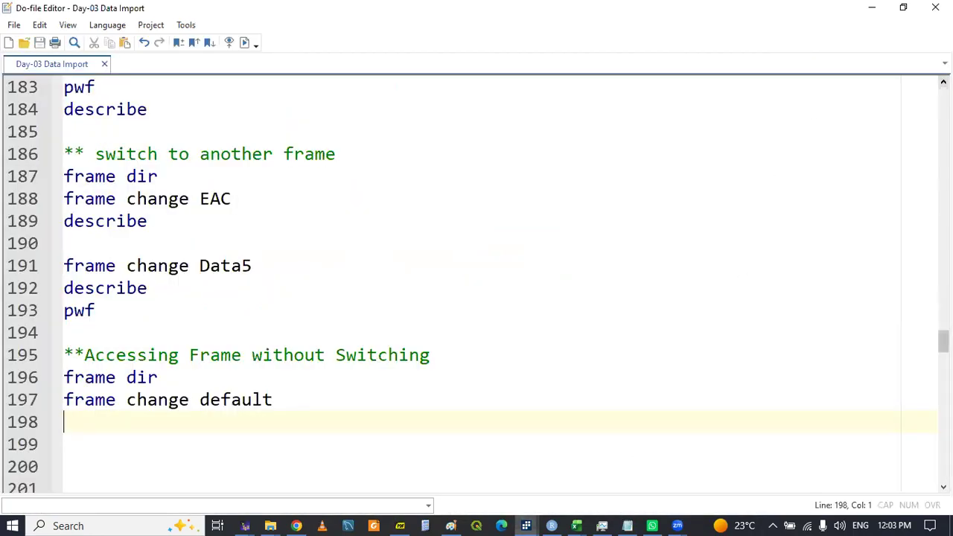
Run only line 165 of the do-file to load births.dta into the default frame, and view the dataset in the Data Editor
scroll(476, 283, up, 5)
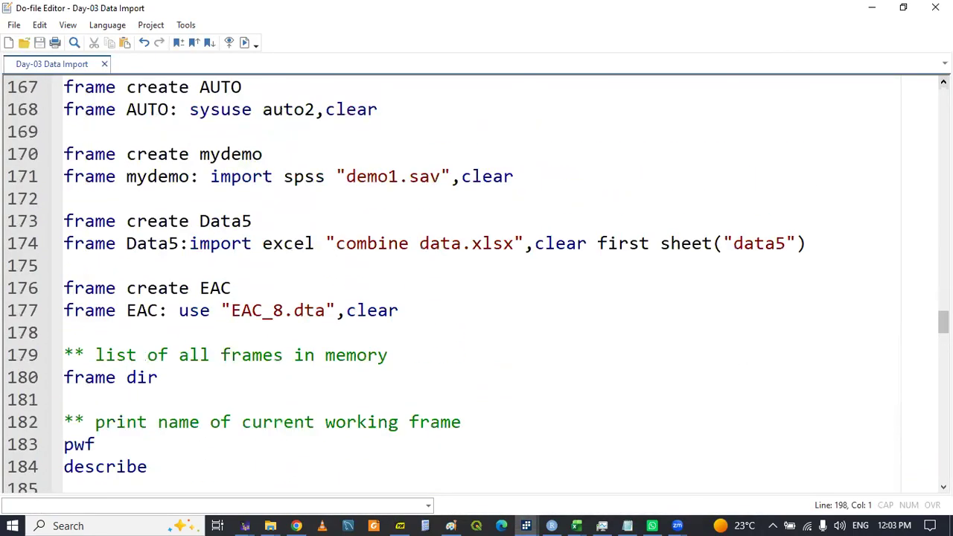
scroll(476, 286, up, 3)
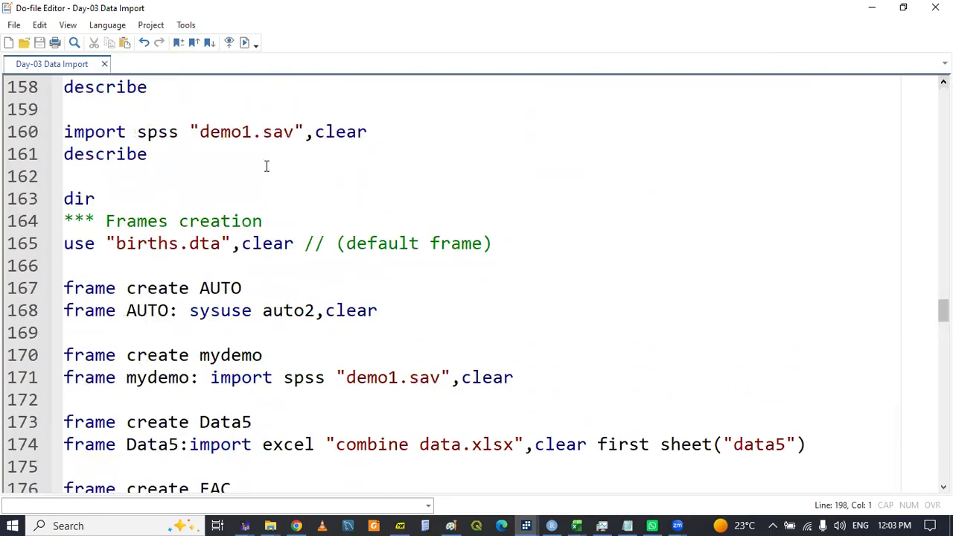
click(86, 250)
key(shift+End)
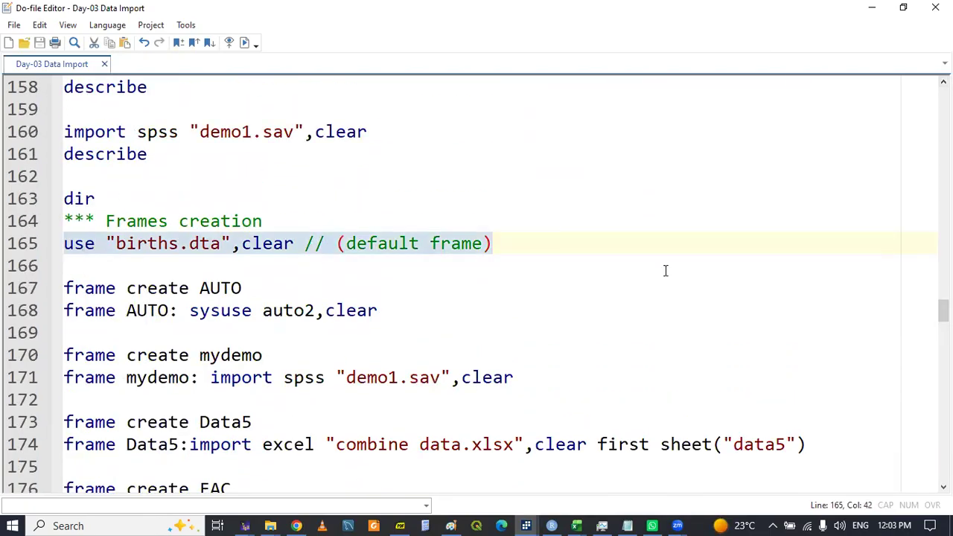
drag(943, 311, 943, 347)
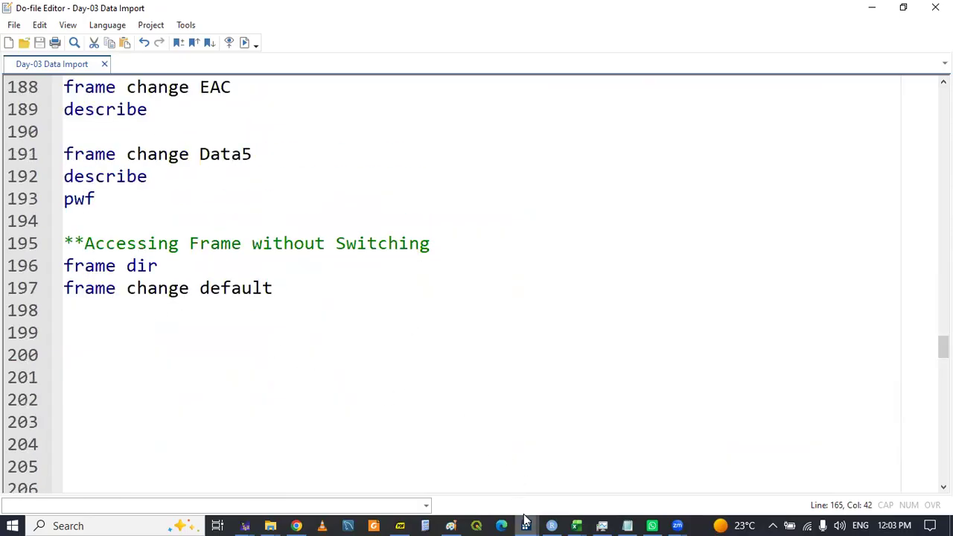
mouse_move(525, 526)
click(381, 455)
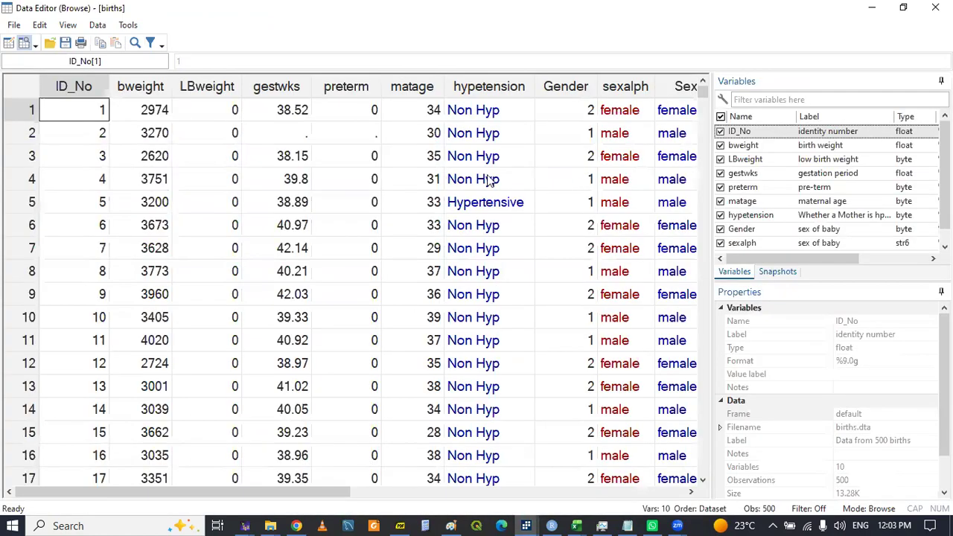
Return to the do-file and add a describe command on line 199, leaving line 198 blank
click(529, 521)
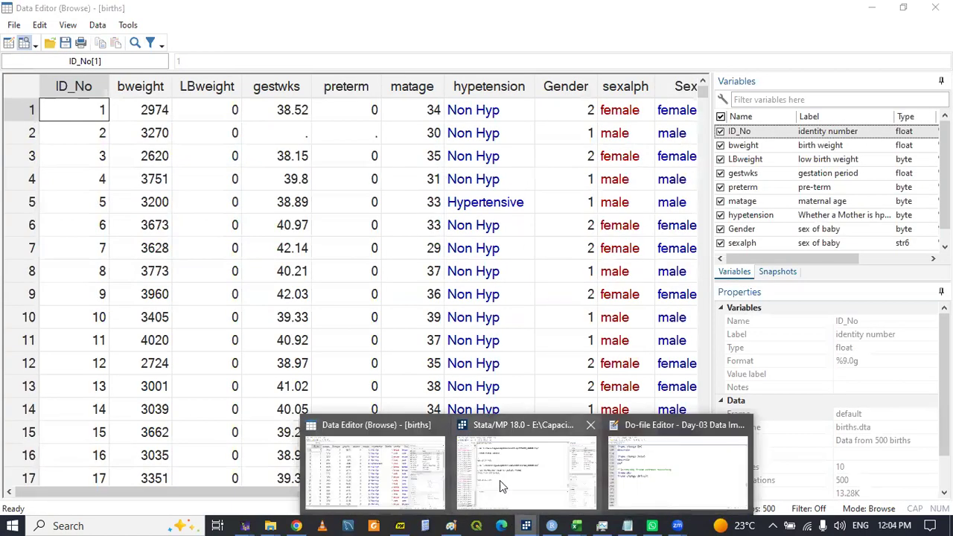
click(619, 476)
click(96, 319)
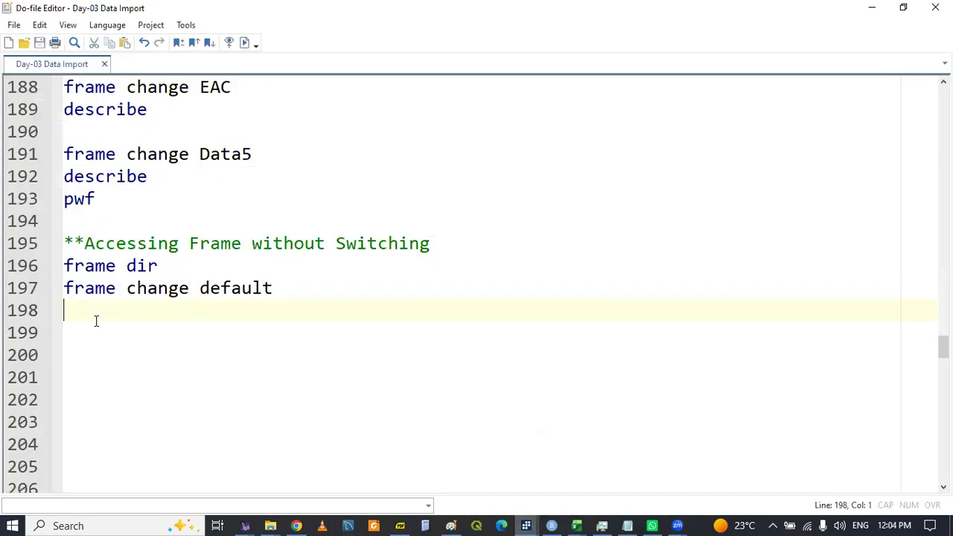
key(Return)
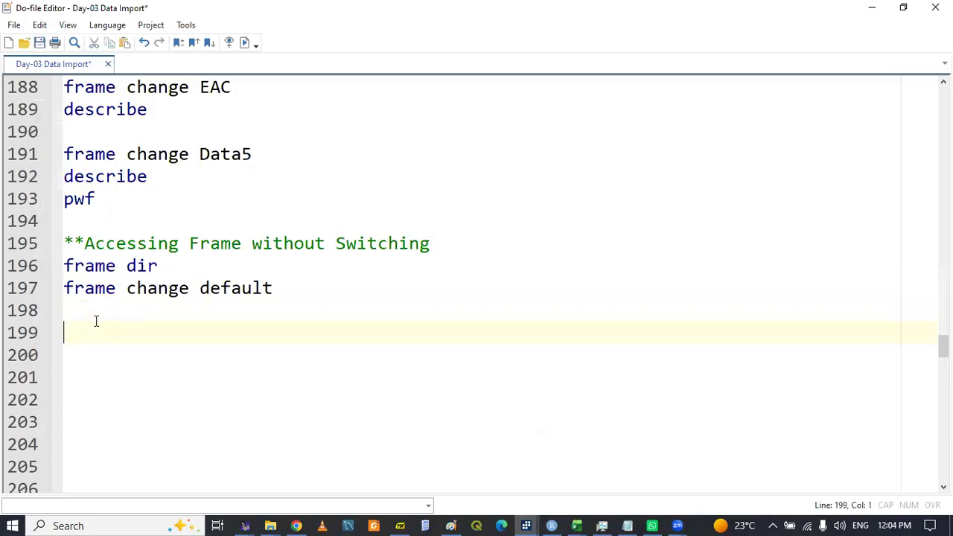
text(des)
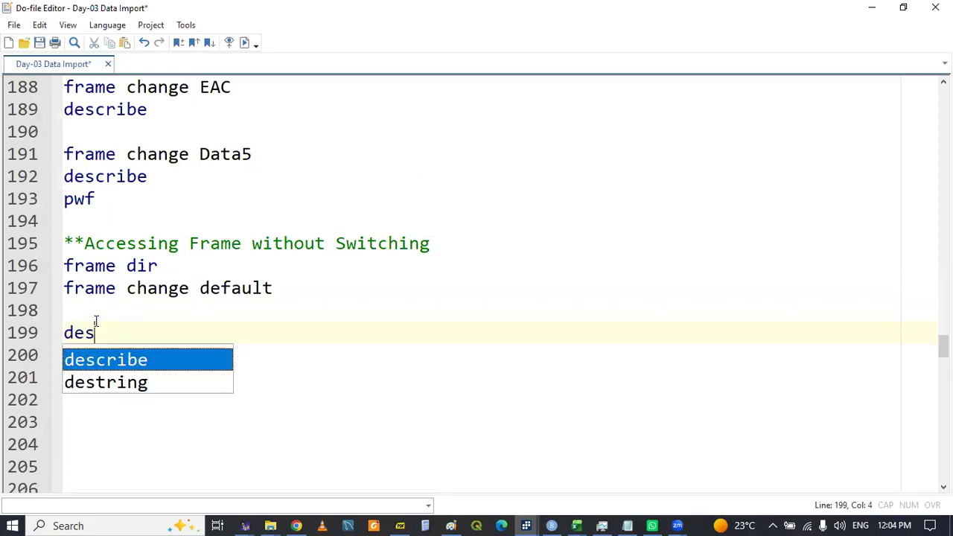
key(Return)
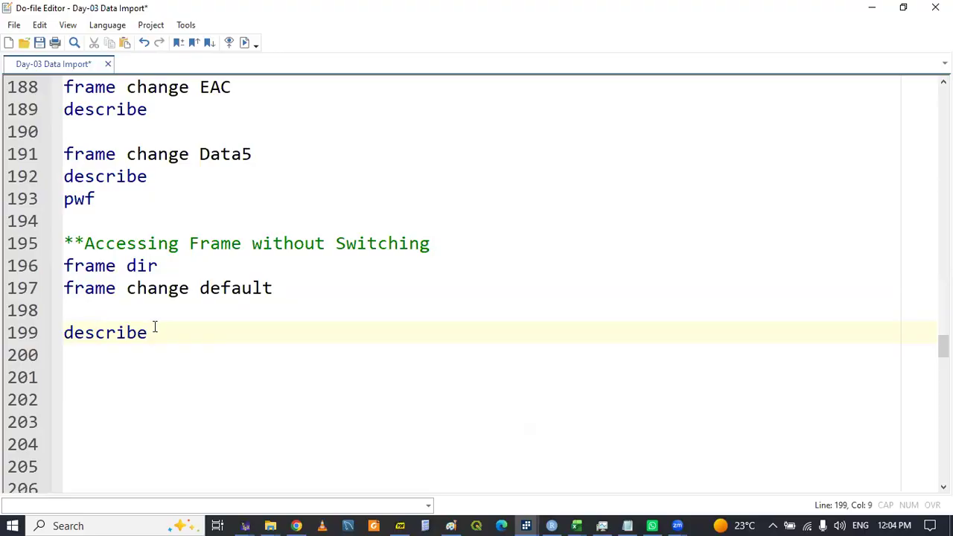
Add the comment "// for current frame" after the describe command on line 199
double_click(113, 337)
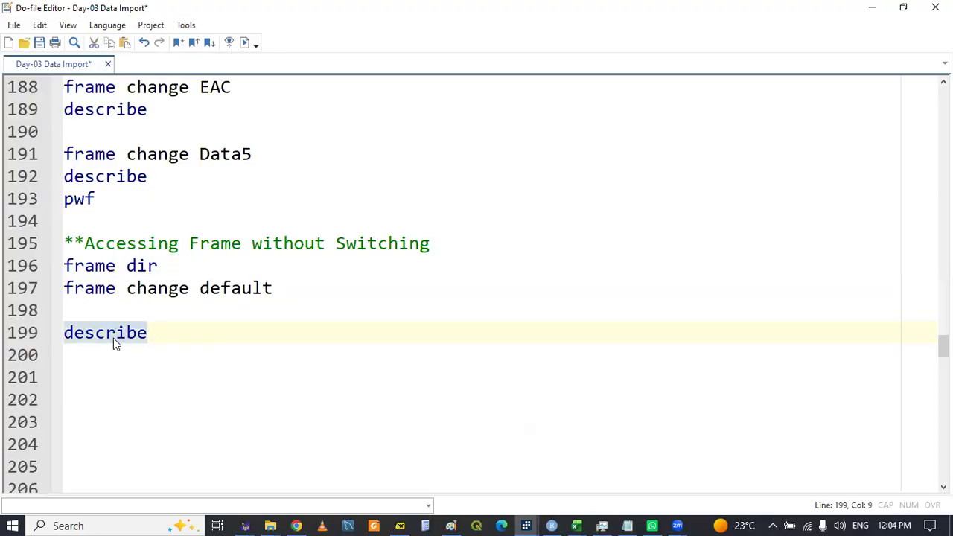
click(172, 336)
text(// for de)
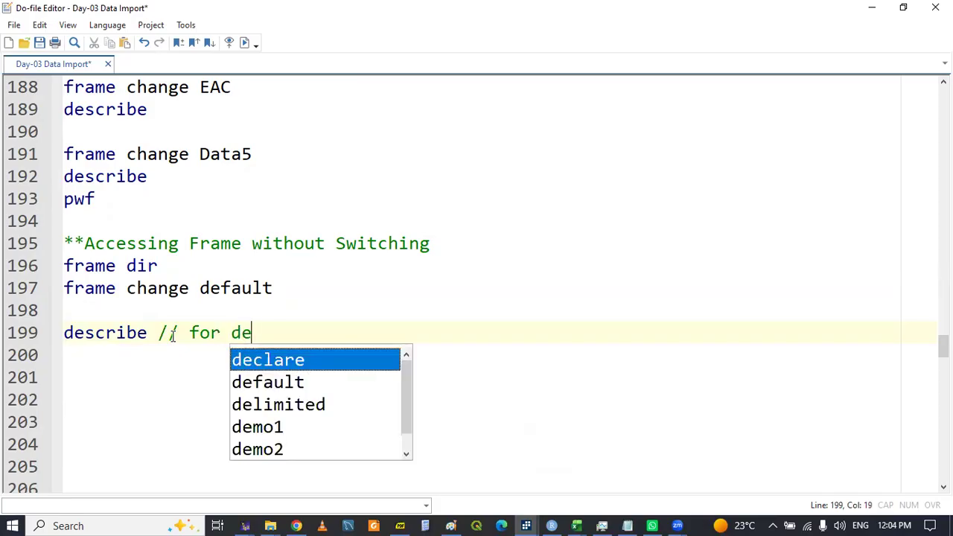
key(Down)
key(Return)
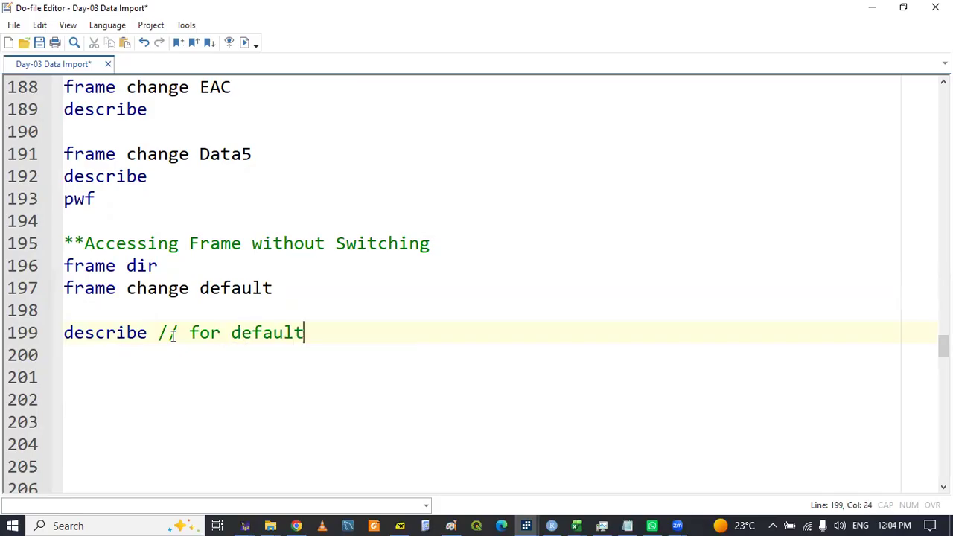
double_click(237, 334)
text(cu)
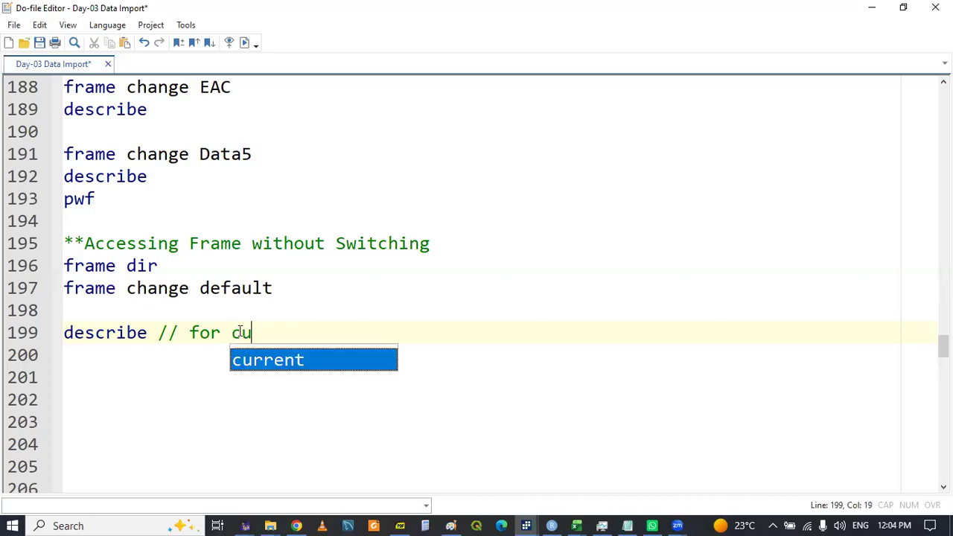
key(Return)
text(fra)
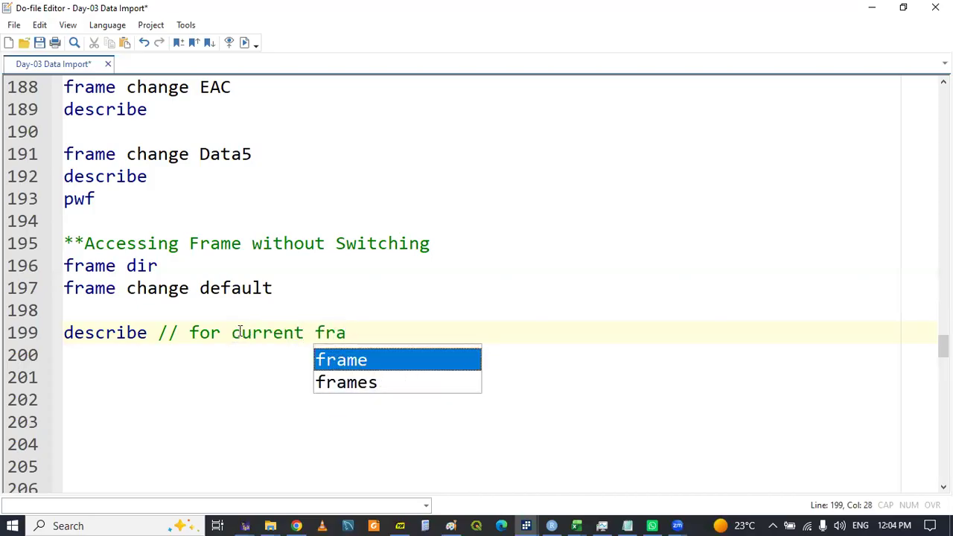
key(Return)
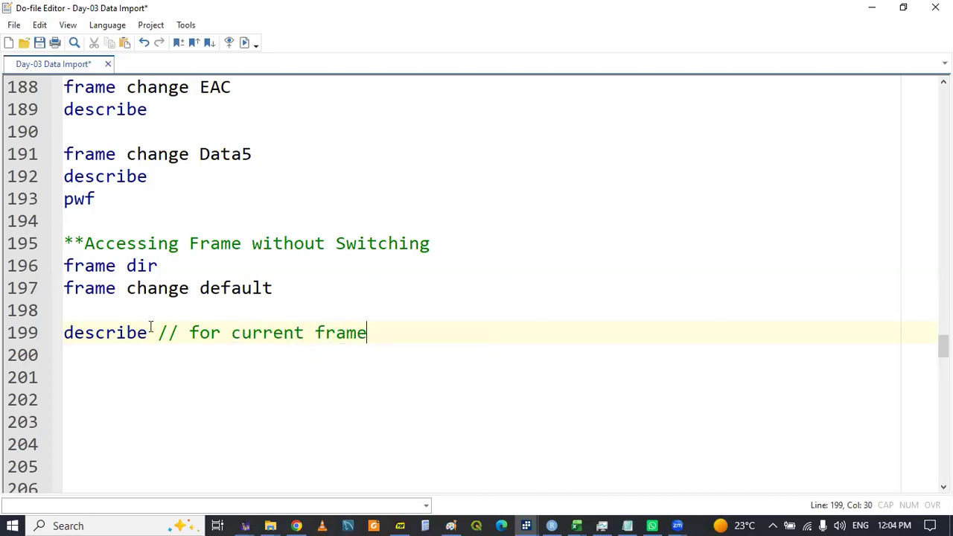
Run only the describe command on line 199, and check the births dataset in the Data Editor and the description in the results
triple_click(93, 331)
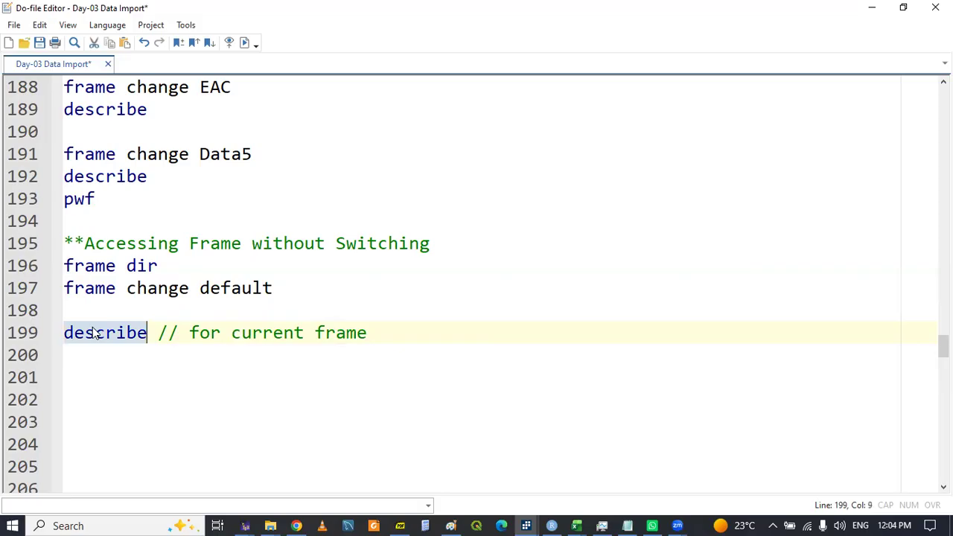
click(126, 377)
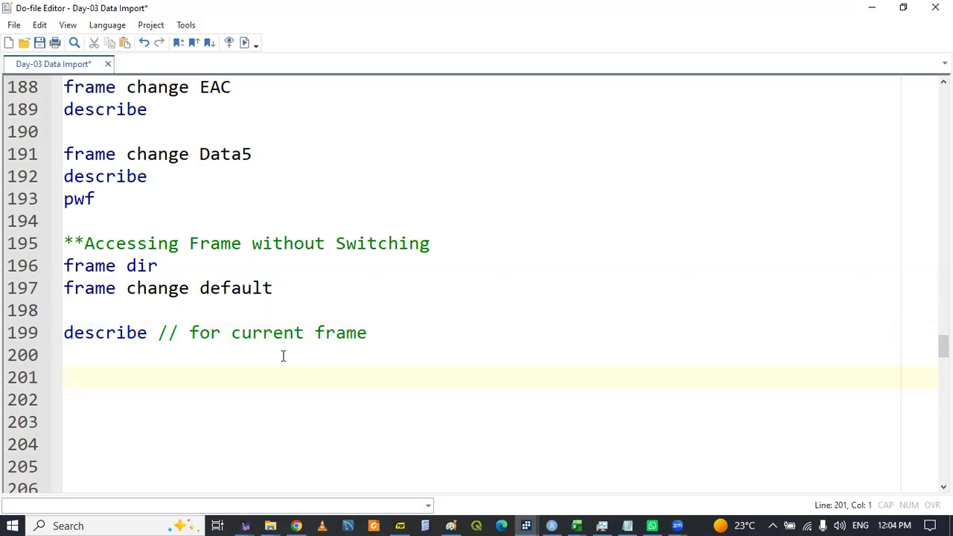
click(525, 526)
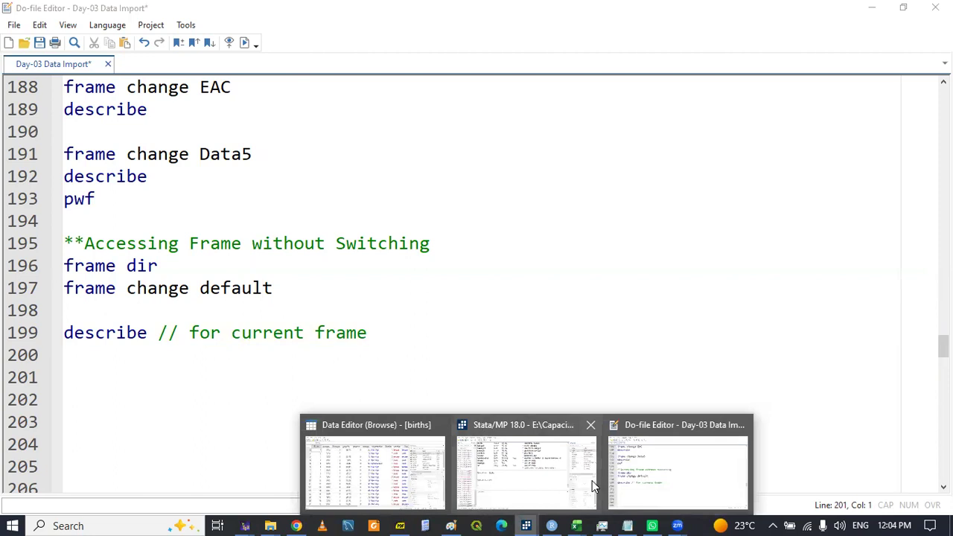
click(413, 461)
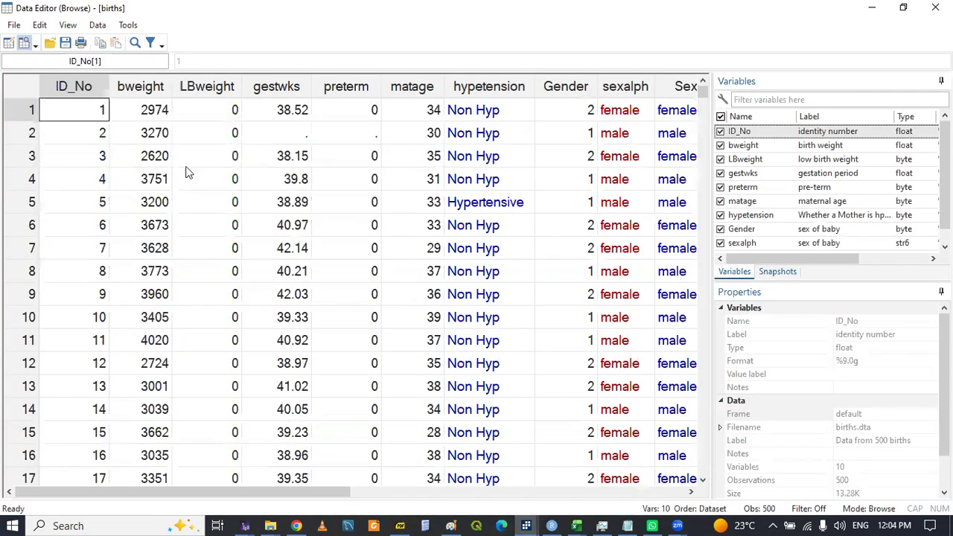
click(525, 526)
click(600, 478)
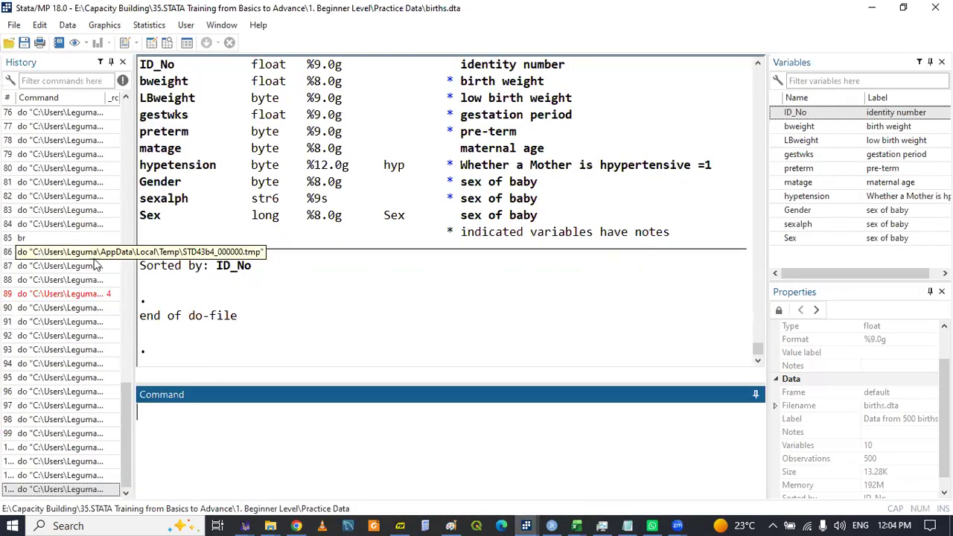
Return to the do-file and write the command frame AUTO:describe on line 201, reusing the describe keyword from line 199
click(525, 525)
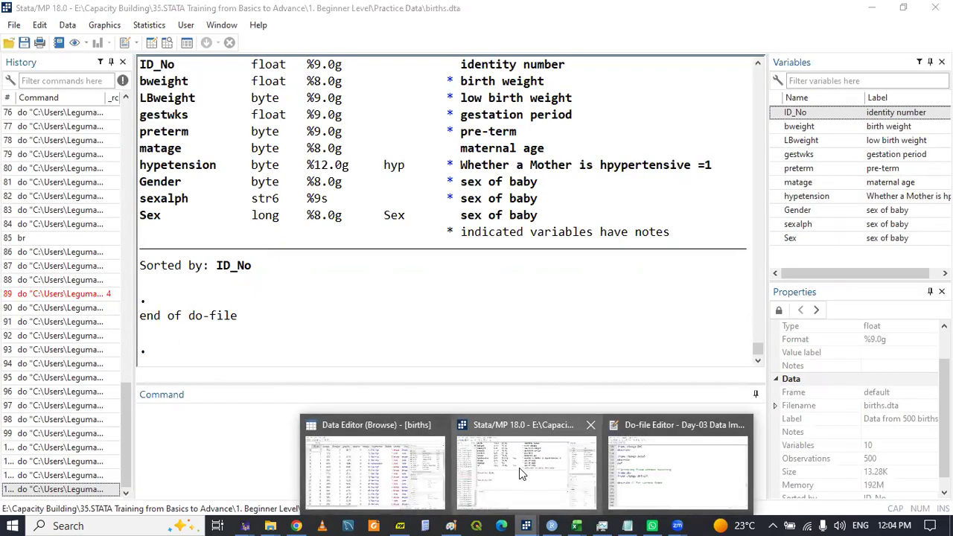
click(661, 459)
double_click(79, 267)
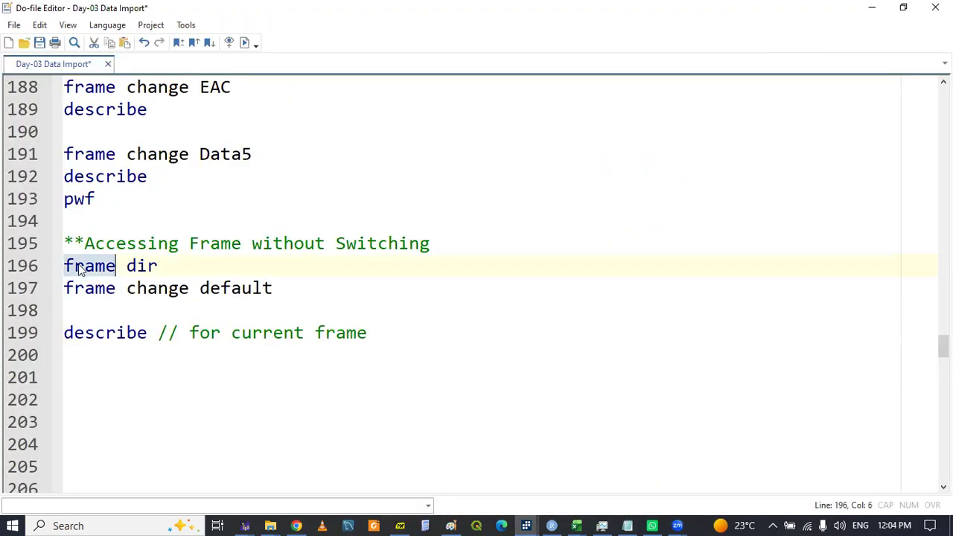
triple_click(79, 267)
click(107, 379)
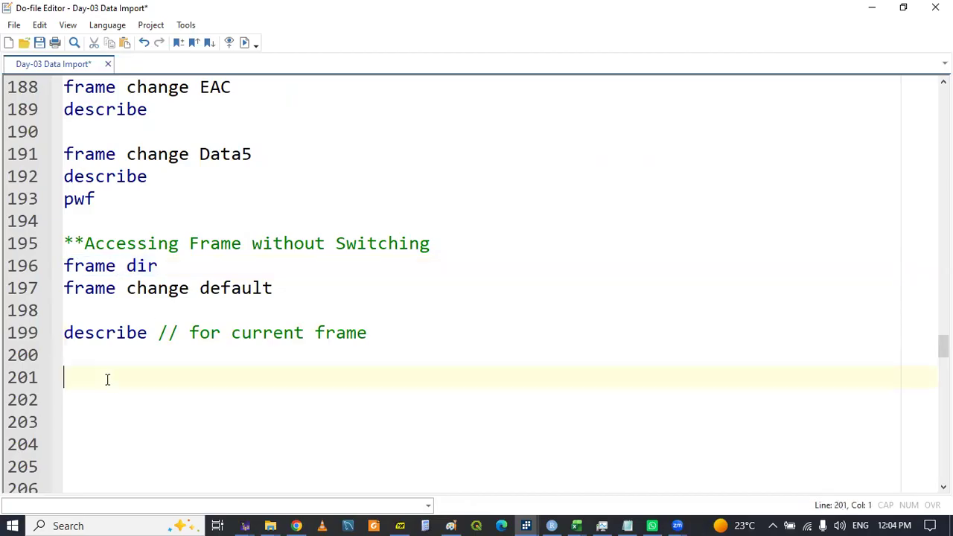
text(fram)
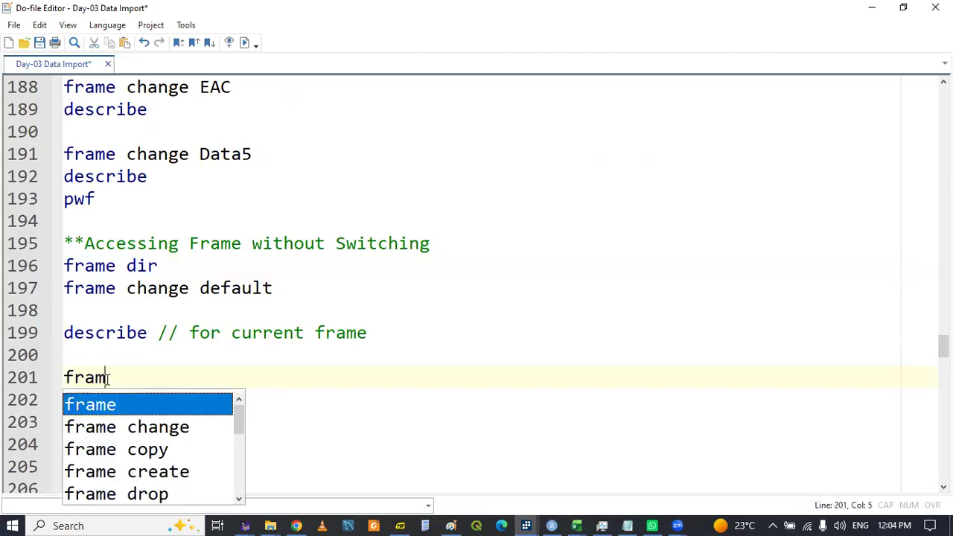
text(e AUTO:)
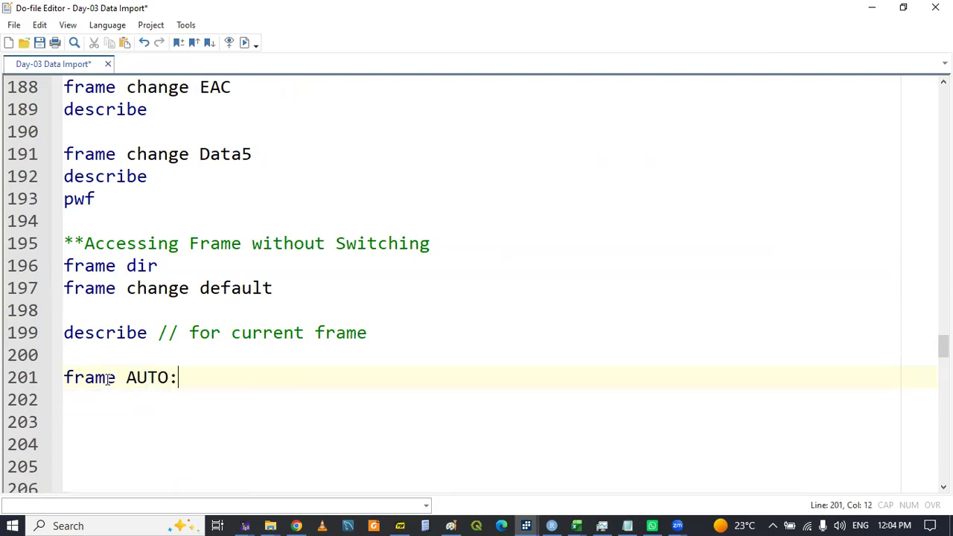
double_click(95, 337)
key(ctrl+c)
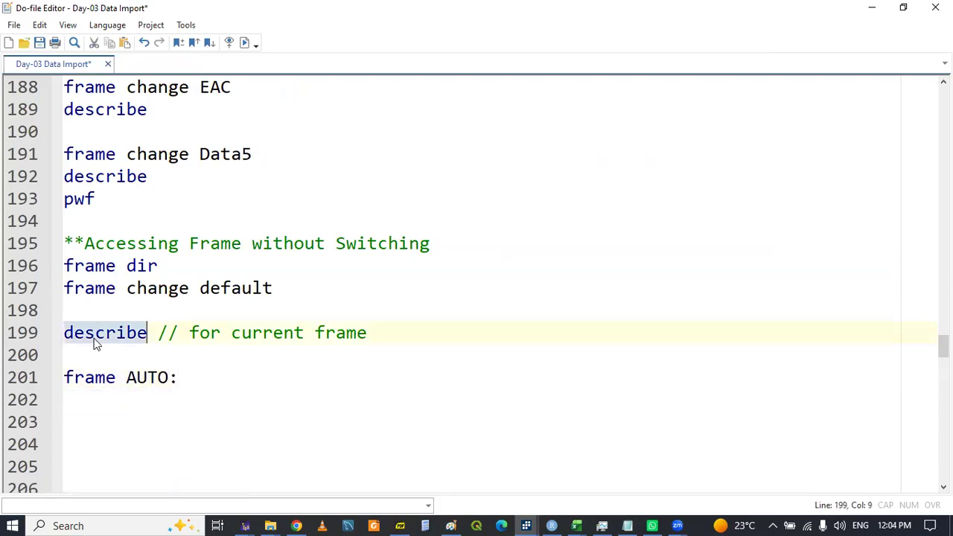
click(196, 379)
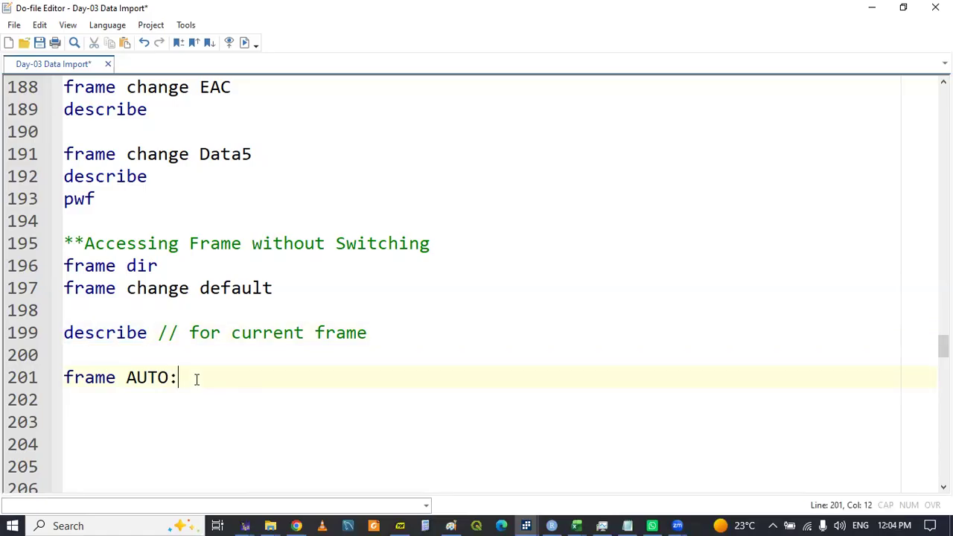
key(ctrl+v)
Duplicate the frame AUTO:describe command from line 201 onto line 202
double_click(99, 379)
click(82, 399)
drag(65, 378, 274, 372)
key(ctrl+c)
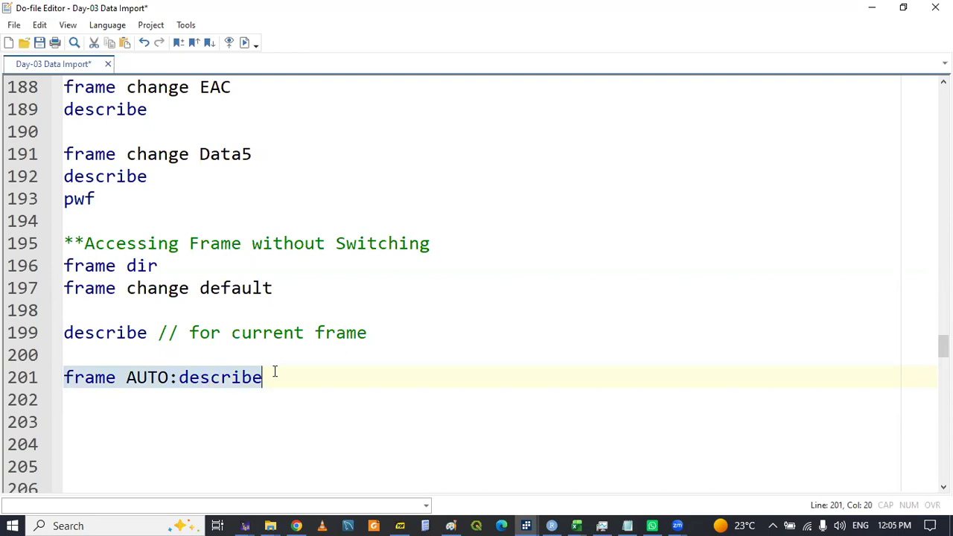
key(Down)
key(ctrl+v)
Add the short option to the command on line 201 so it reads frame AUTO:describe,short
key(Up)
text(,sho)
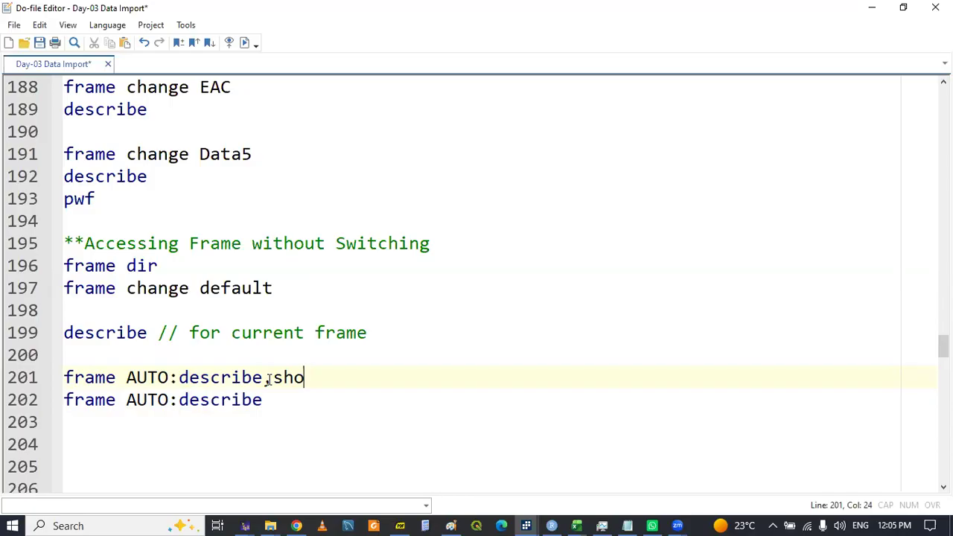
text(rt)
Run only the frame AUTO:describe,short command on line 201 and view its output in the results window
triple_click(251, 377)
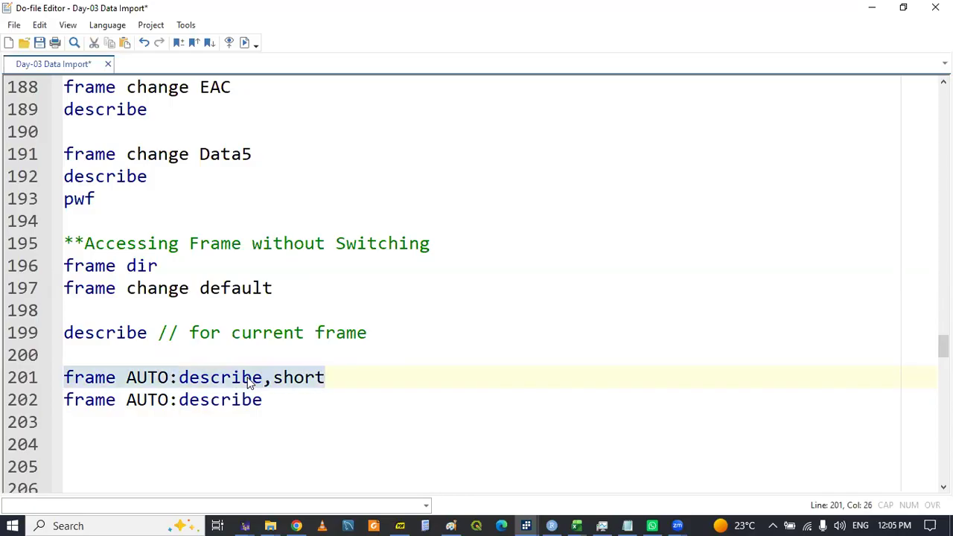
key(ctrl+d)
mouse_move(525, 526)
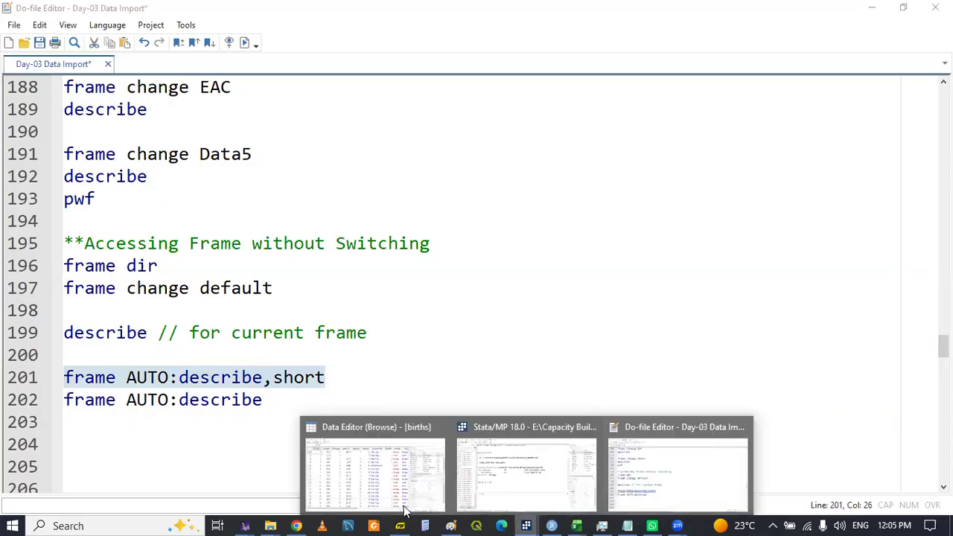
click(514, 480)
click(529, 524)
click(516, 487)
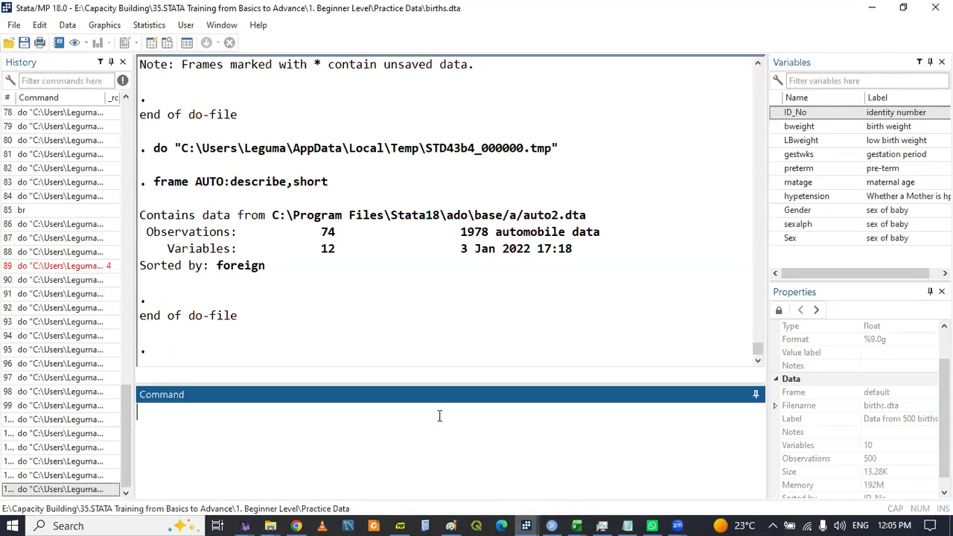
Return to the do-file, run only frame dir on line 196, and check the list of frames in the results
click(525, 524)
click(624, 480)
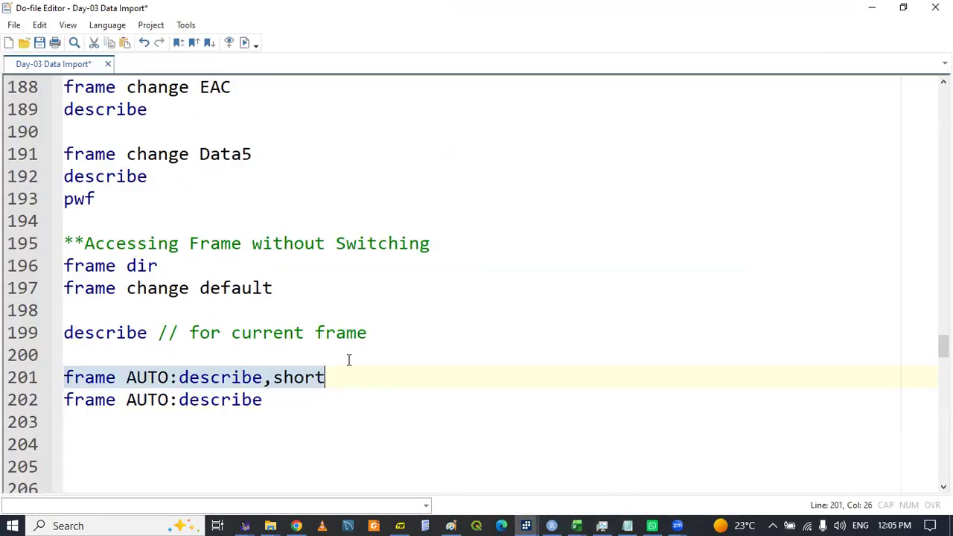
click(279, 402)
click(139, 400)
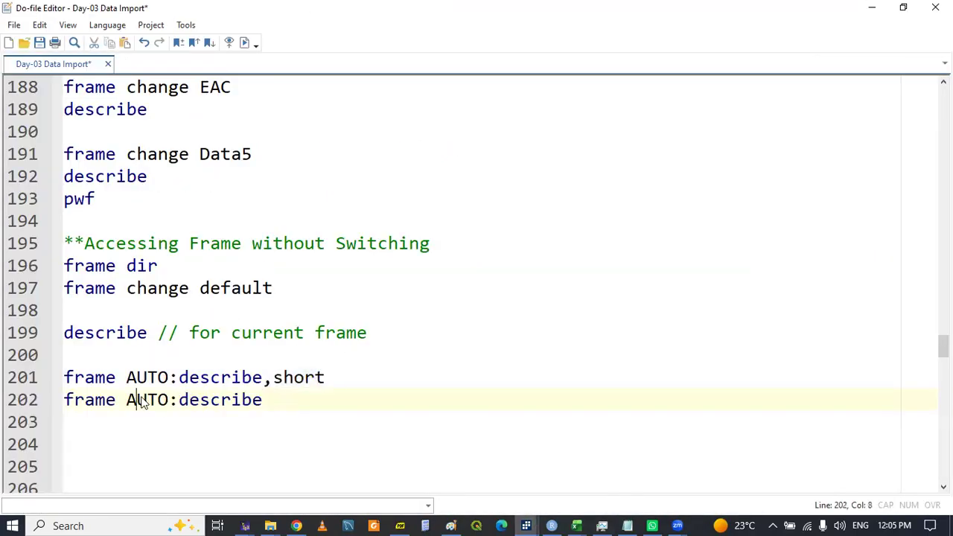
click(526, 524)
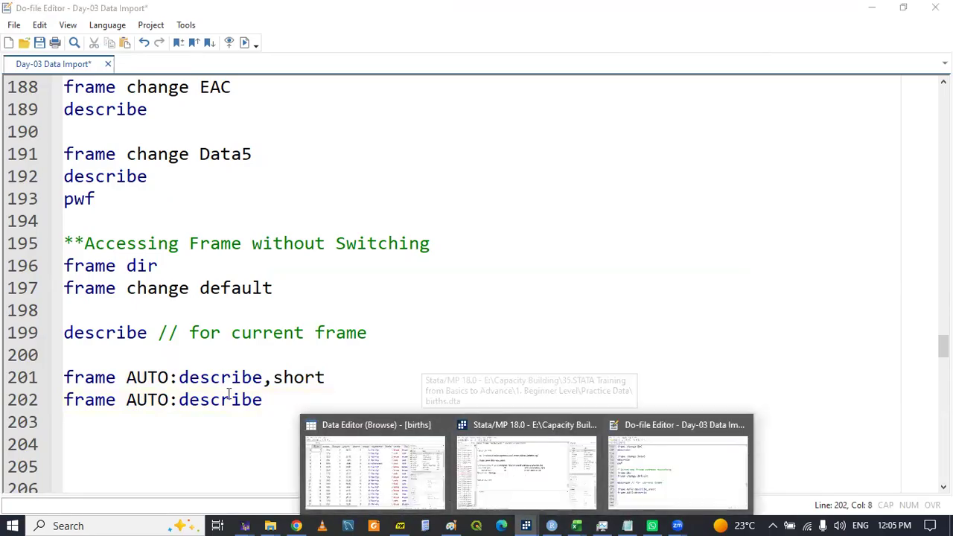
click(100, 265)
double_click(100, 265)
key(shift+End)
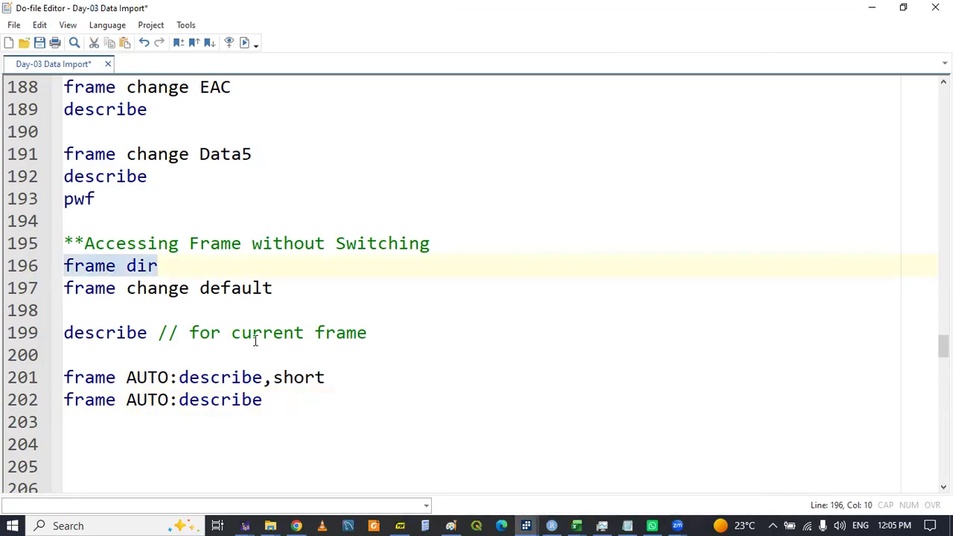
click(531, 519)
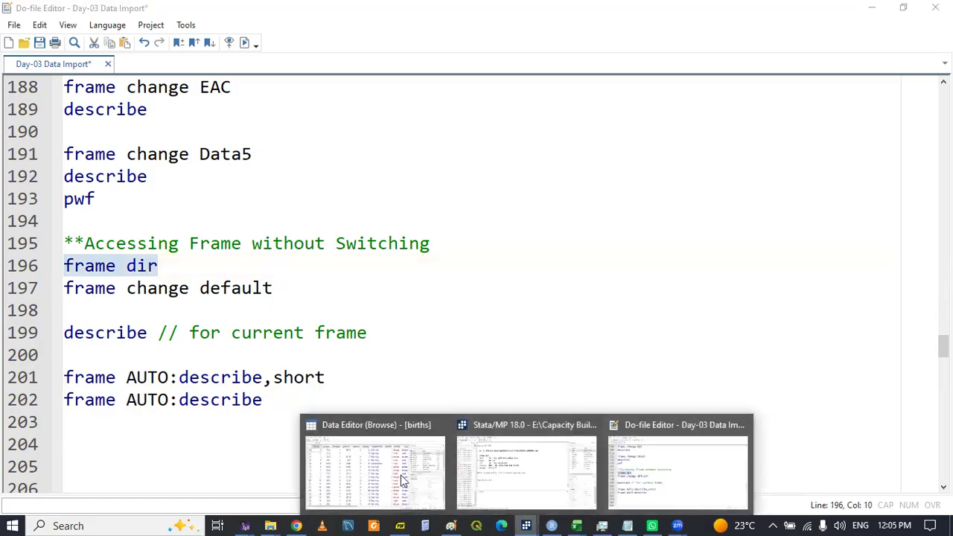
click(528, 468)
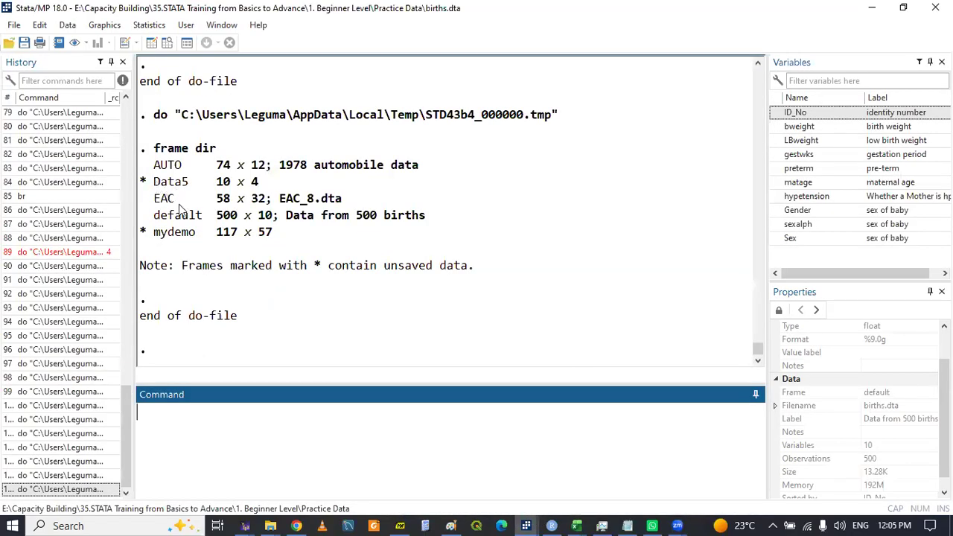
Return to the do-file and change the command on line 202 to frame EAC:describe, short
mouse_move(525, 521)
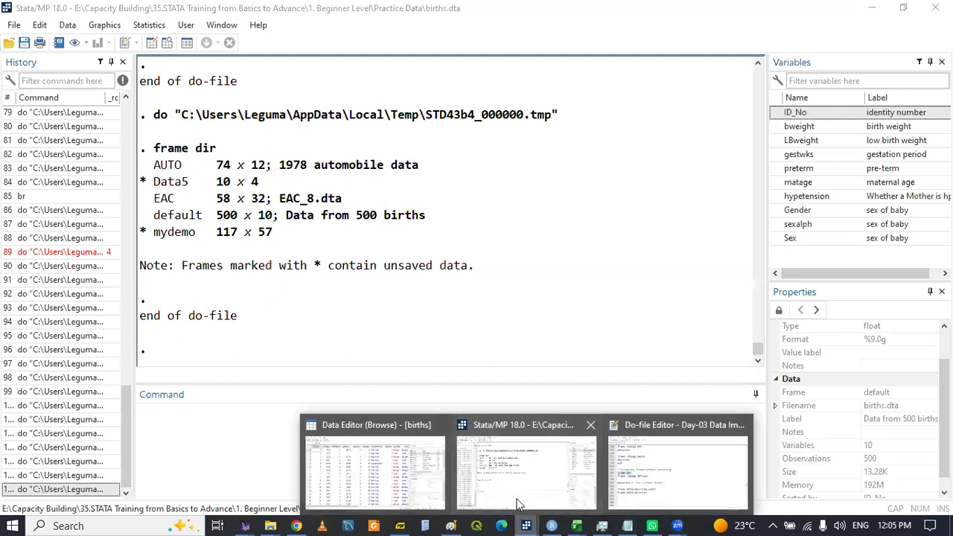
click(614, 482)
double_click(149, 400)
text(EAC:describe)
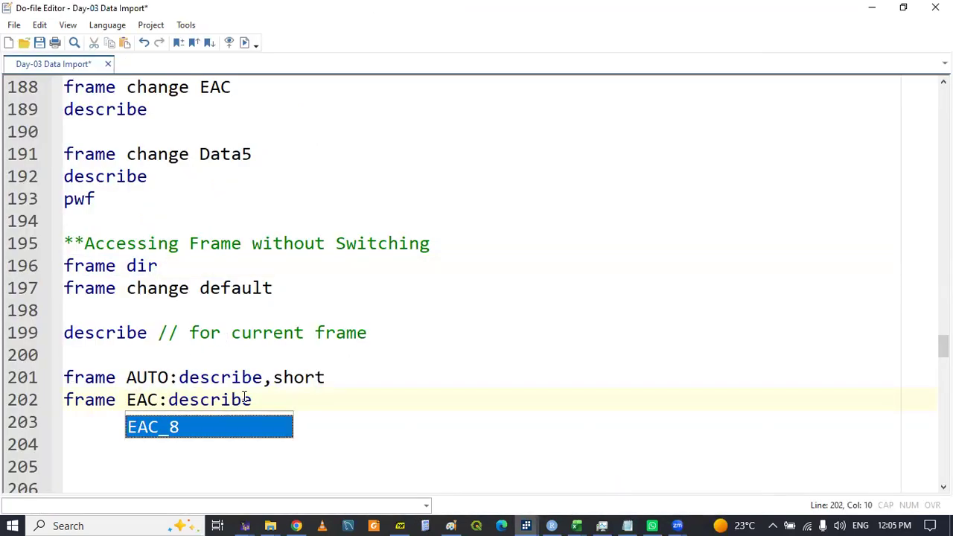
click(244, 400)
text(, s)
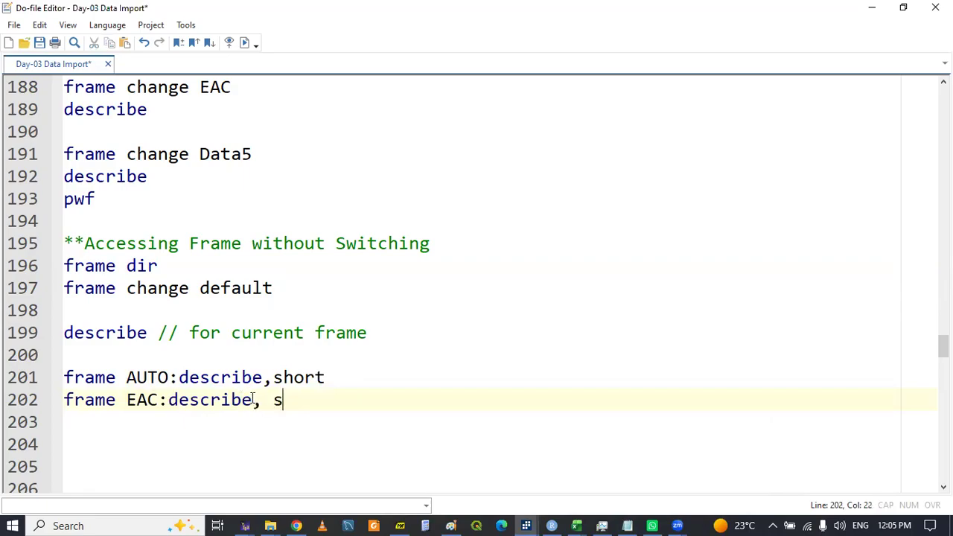
text(hort)
Duplicate the line 202 command onto line 203 and change its frame name to Data5
drag(64, 399, 331, 399)
key(ctrl+c)
click(331, 399)
key(Return)
key(ctrl+v)
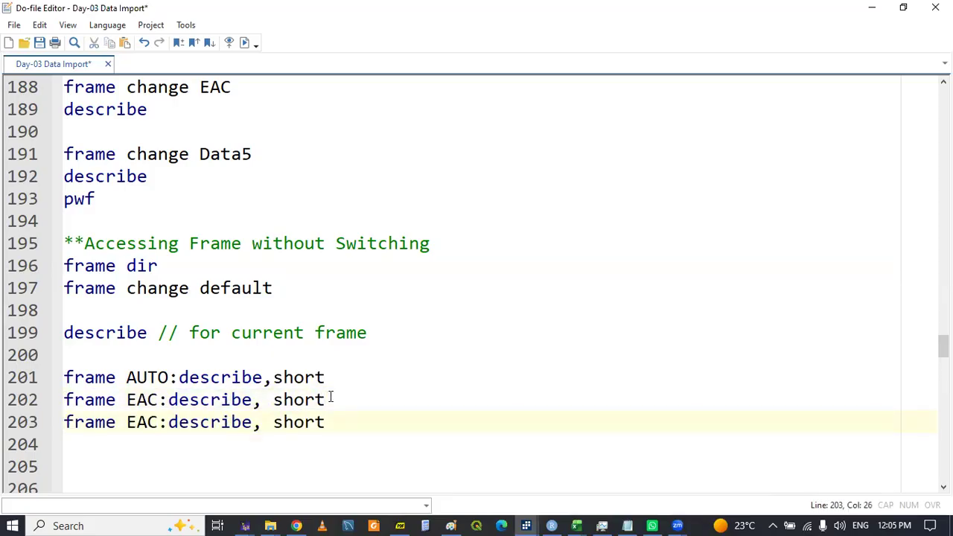
double_click(136, 421)
text(Data5)
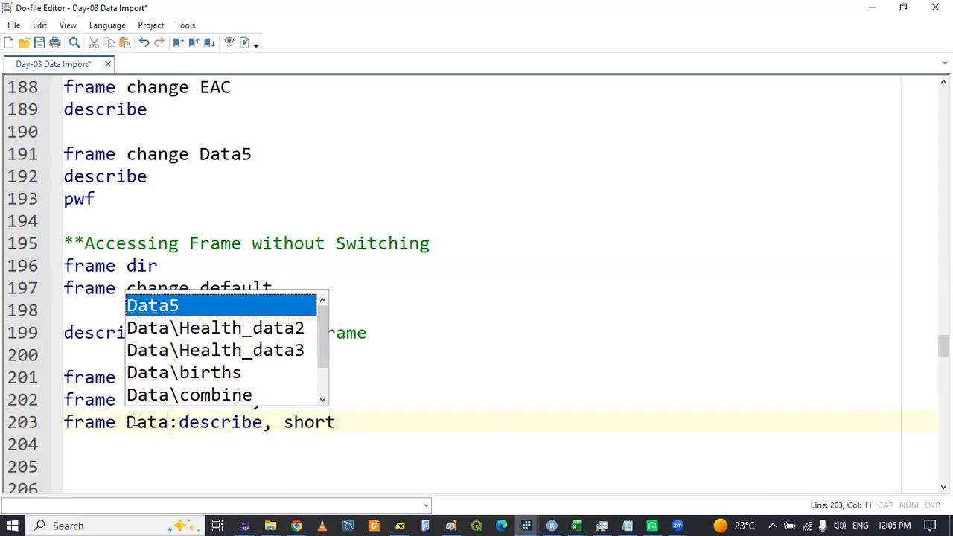
Run the three short describe commands on lines 201 to 203 together and view their output in the results
drag(69, 382, 156, 430)
key(shift+End)
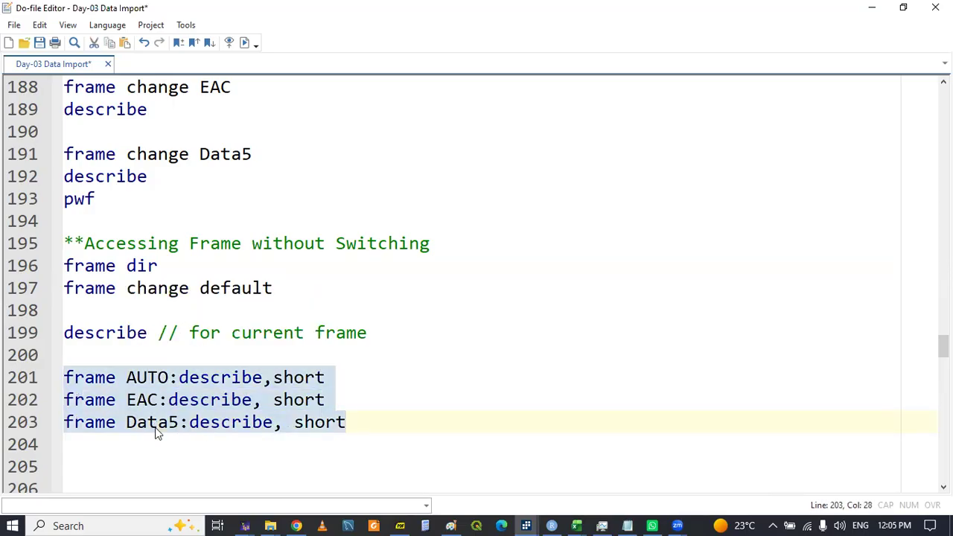
click(524, 525)
click(524, 458)
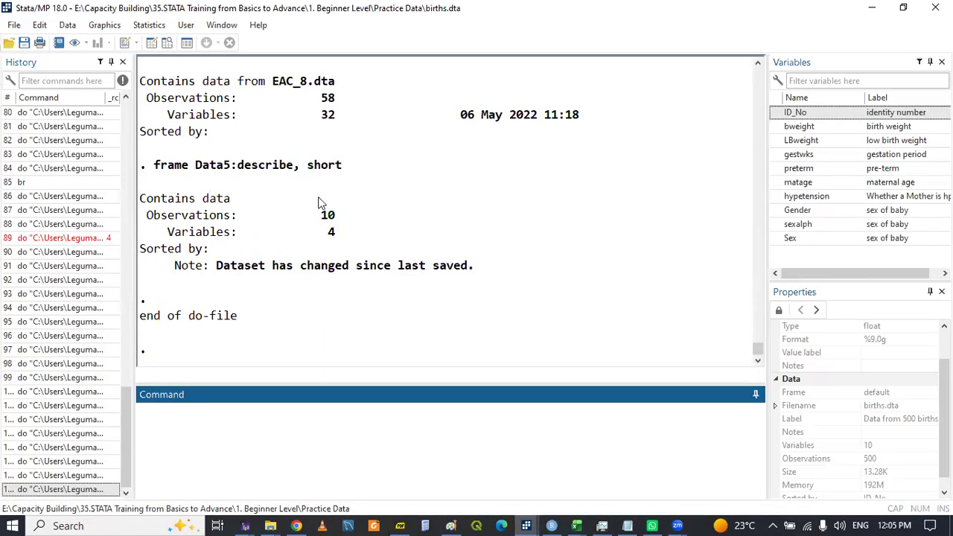
Return to the do-file and save it, leaving blank space below line 203 for further commands
click(527, 520)
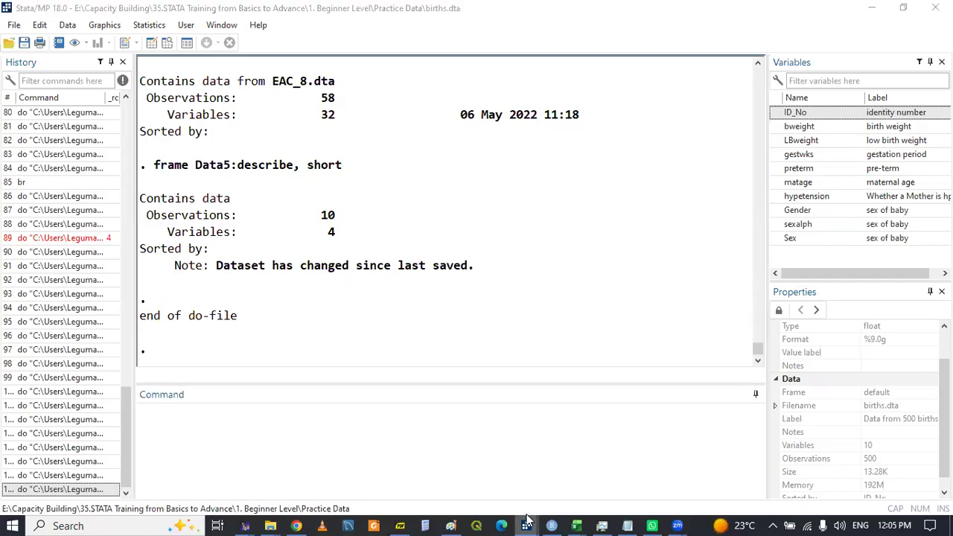
click(681, 466)
click(269, 485)
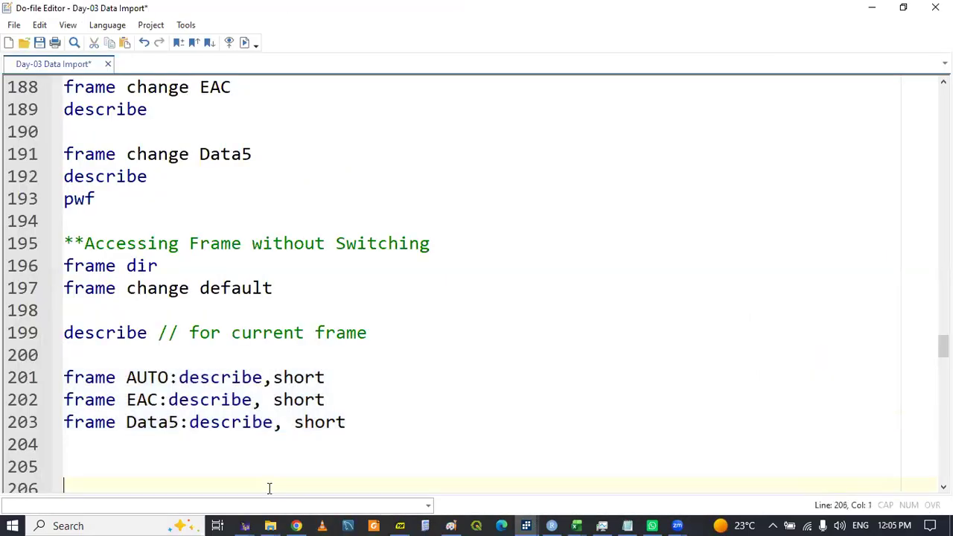
key(Return)
key(Return)
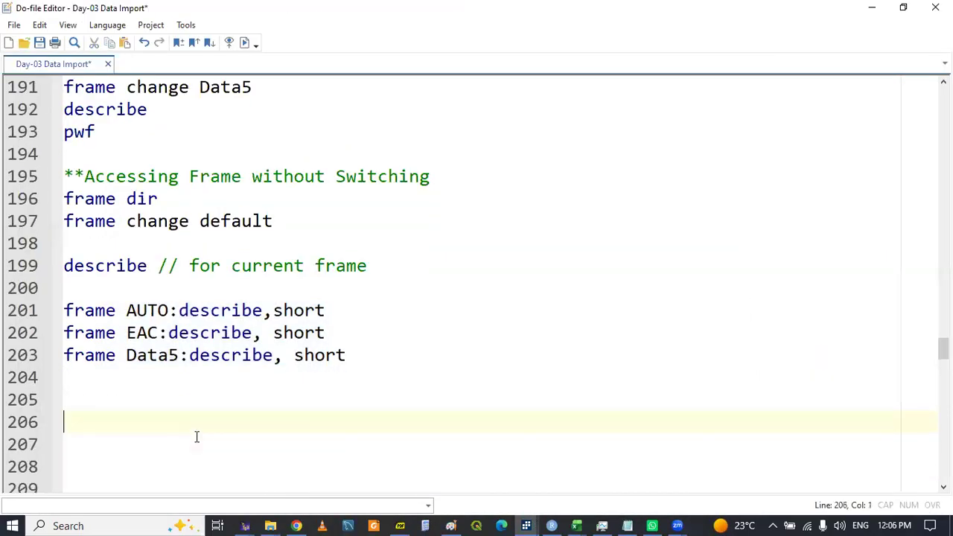
key(ctrl+s)
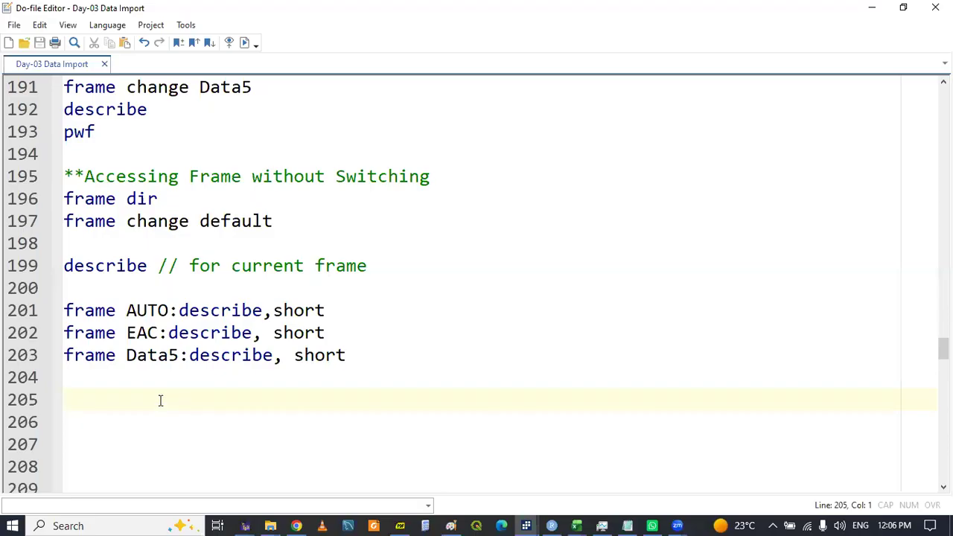
Start a regression command with reg on line 205, below the three frame describe commands
drag(65, 310, 355, 357)
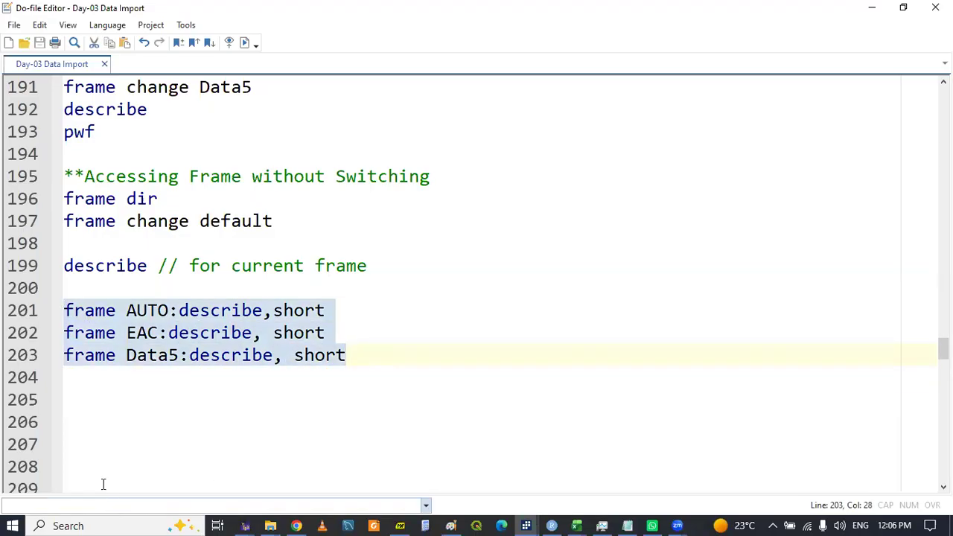
click(94, 403)
text(reg)
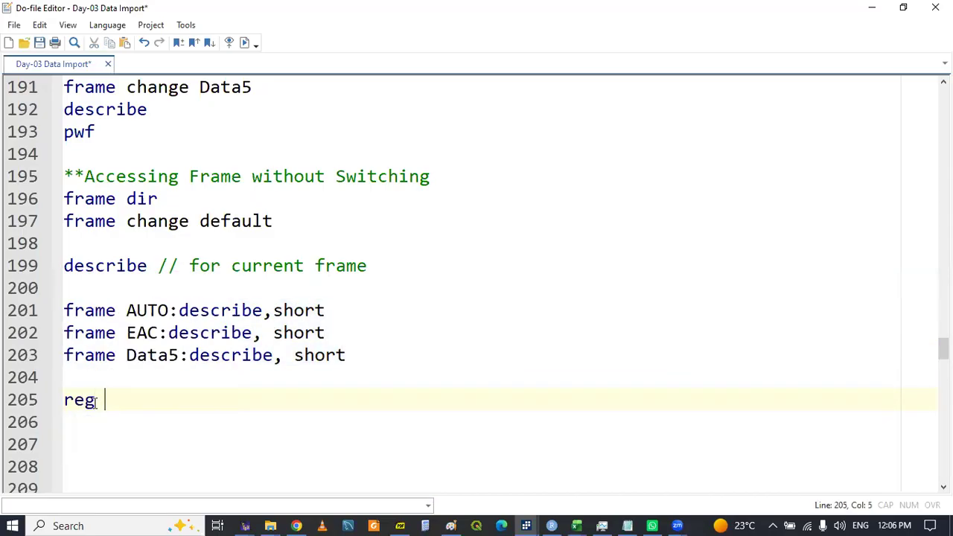
Check the births data and complete line 205 as reg matage bweight, copying both variable names from the main window's variable list
click(526, 525)
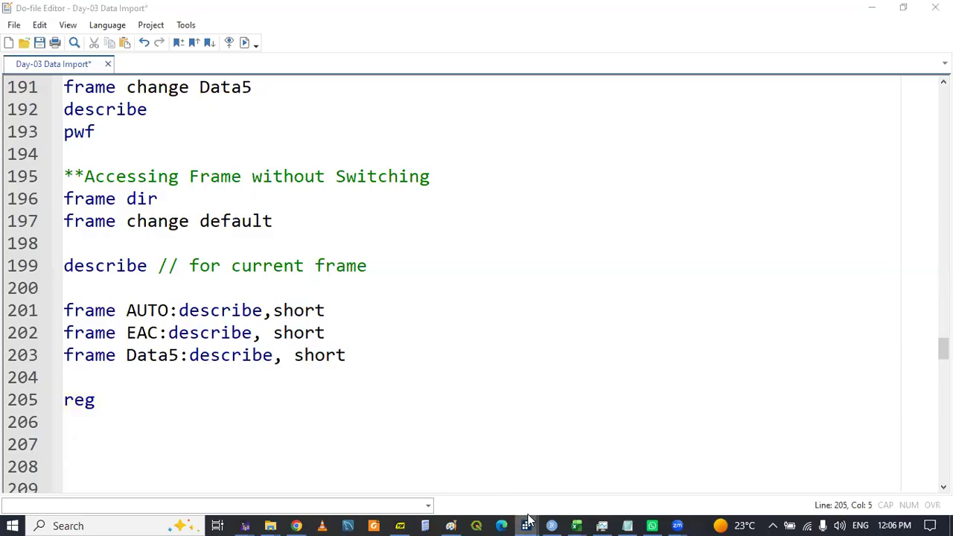
click(424, 485)
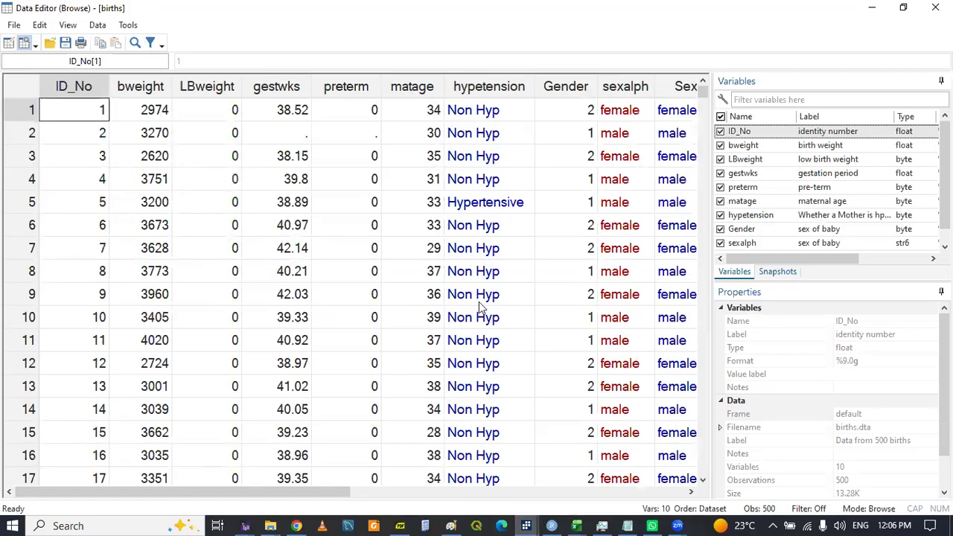
mouse_move(525, 522)
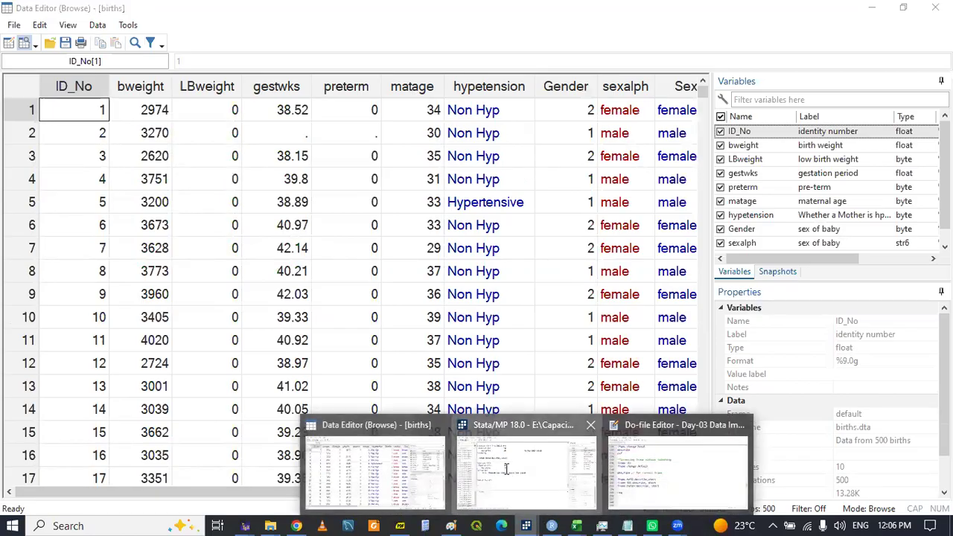
click(469, 458)
double_click(782, 182)
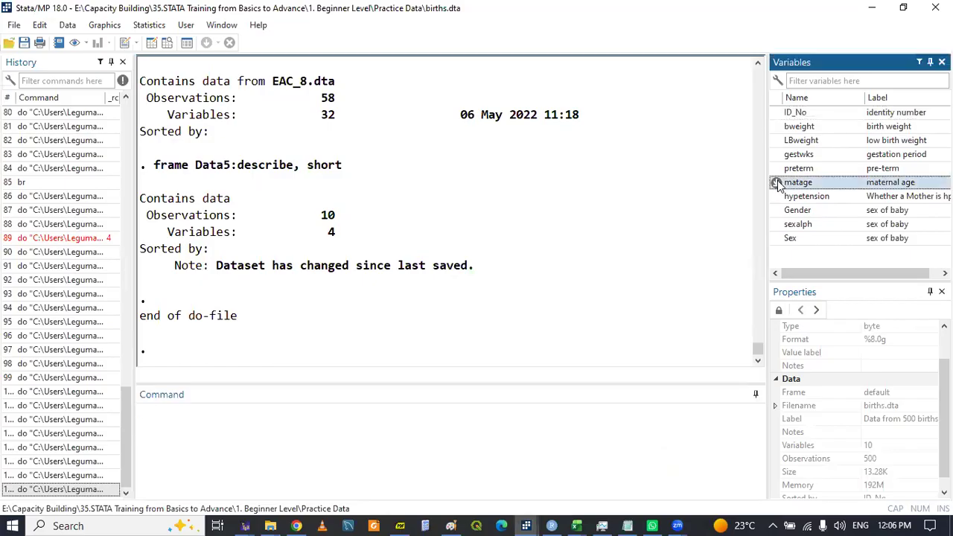
double_click(782, 126)
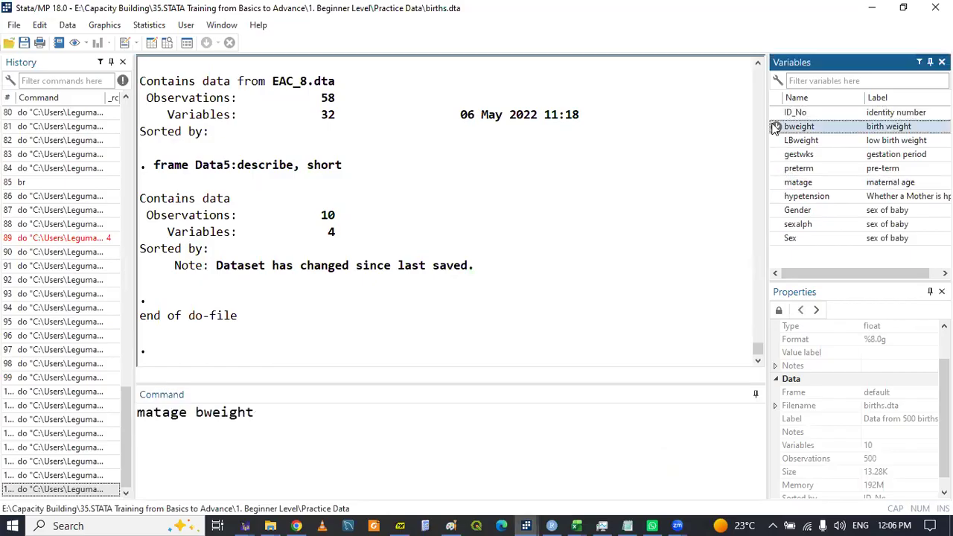
triple_click(294, 417)
key(ctrl+c)
key(BackSpace)
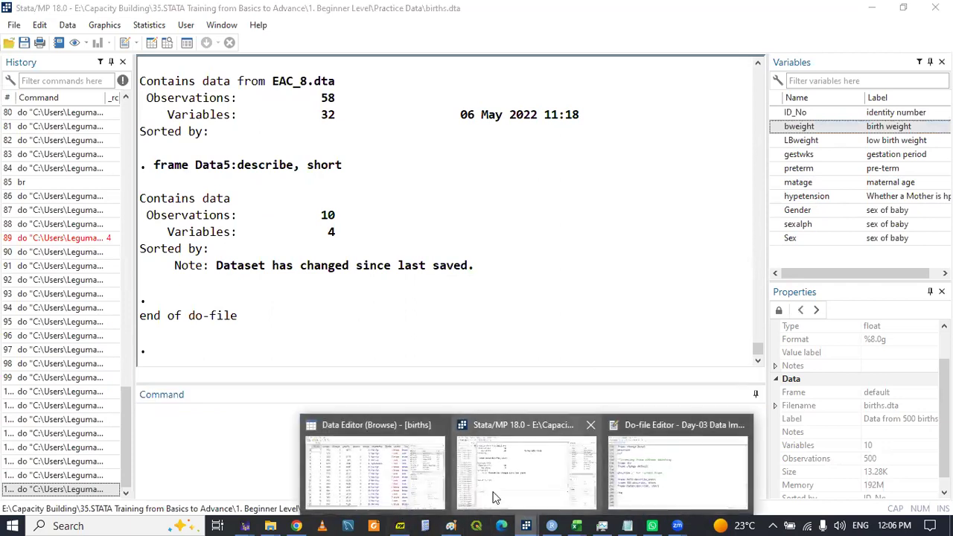
mouse_move(525, 526)
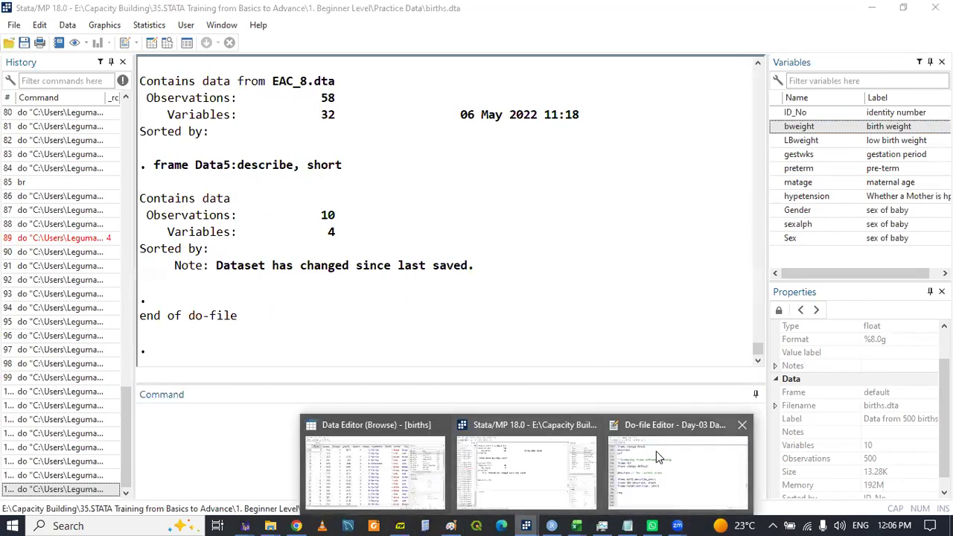
click(656, 451)
key(ctrl+v)
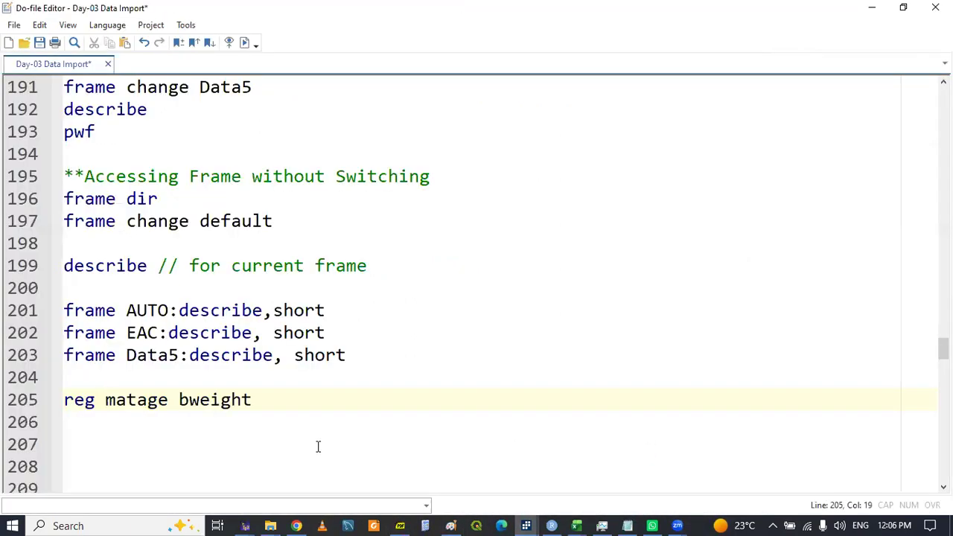
Run only the reg matage bweight command on line 205 and view the regression output in the results
double_click(81, 400)
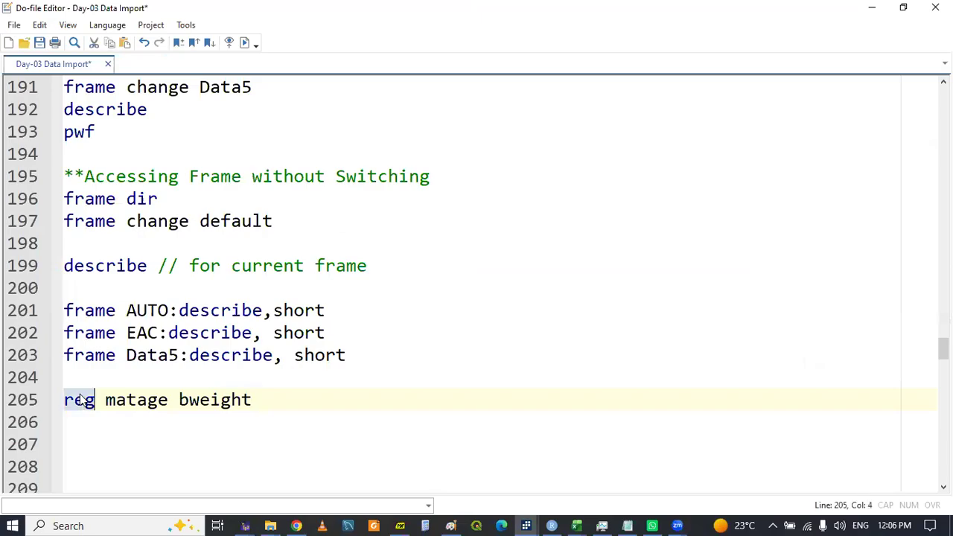
click(526, 523)
click(510, 475)
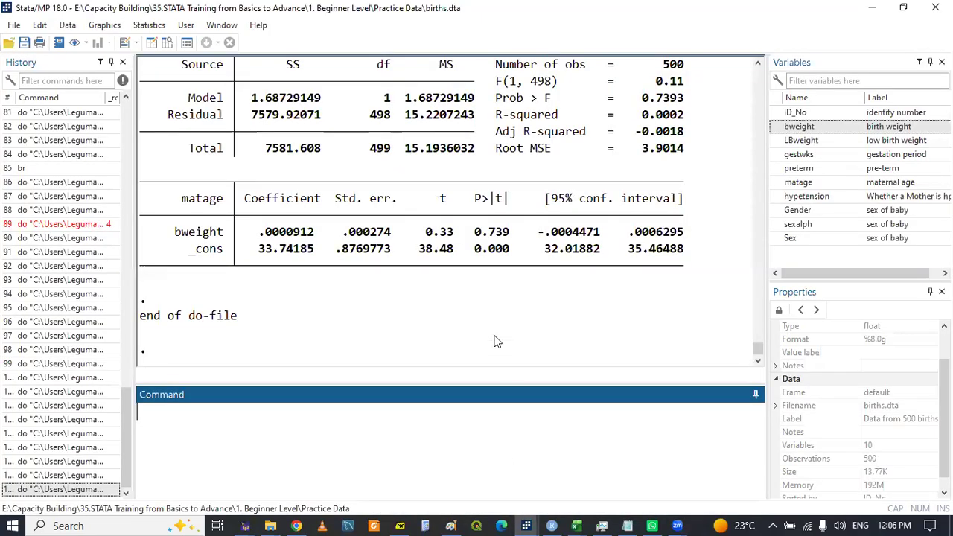
click(527, 524)
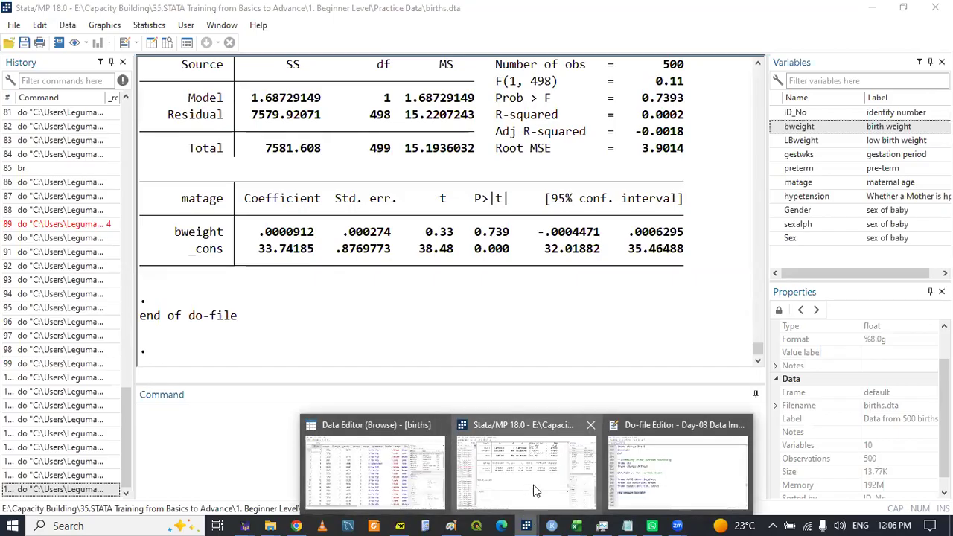
Return to the do-file and copy the three frame describe commands from lines 201–203 to line 206, below the reg command
click(621, 482)
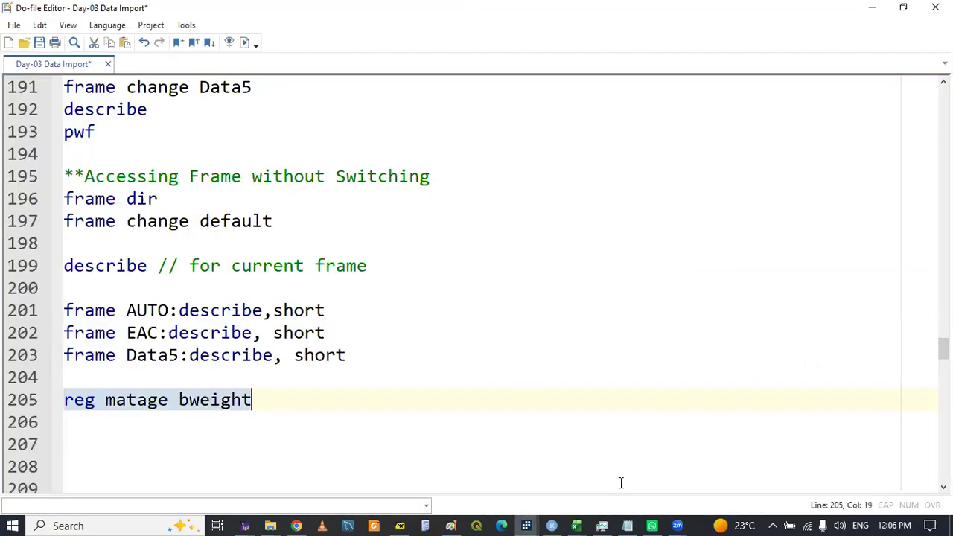
click(69, 311)
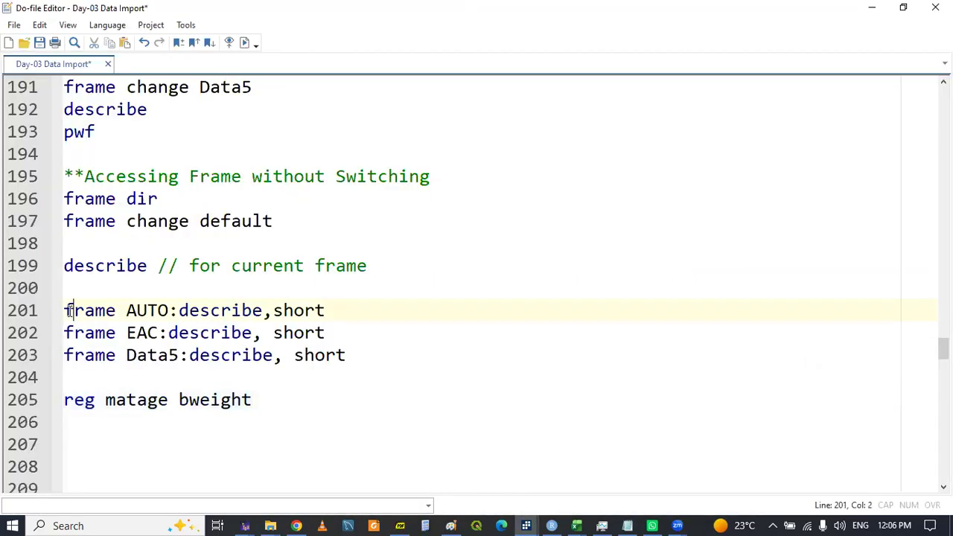
drag(64, 310, 369, 349)
key(ctrl+c)
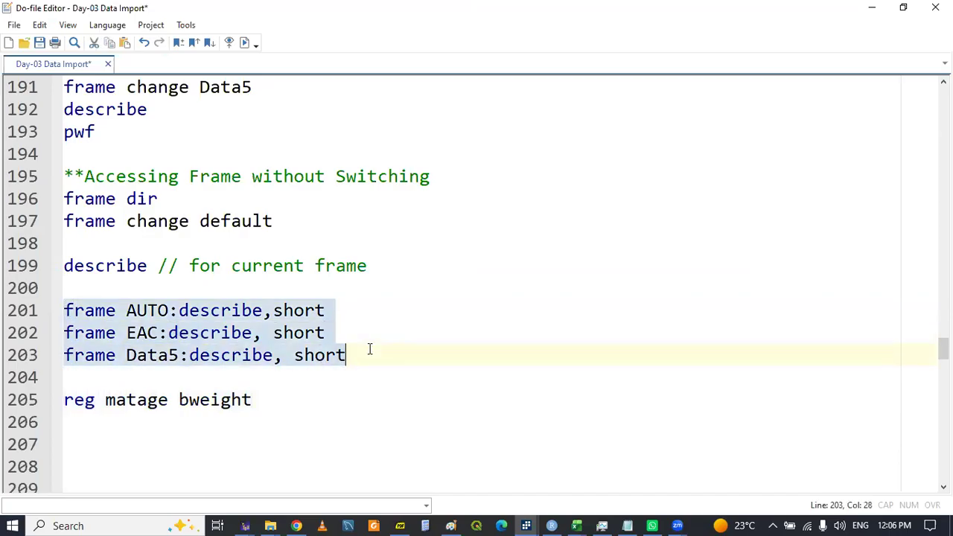
click(149, 421)
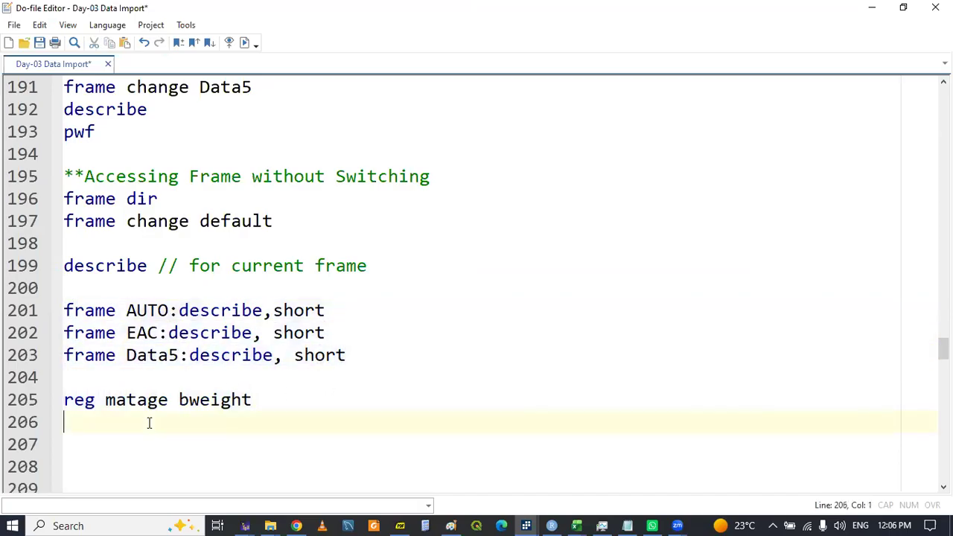
key(ctrl+v)
Strip the describe and short parts from the copied lines 206–208, leaving only the frame AUTO:, frame EAC: and frame Data5: prefixes
shift+click(330, 425)
key(Delete)
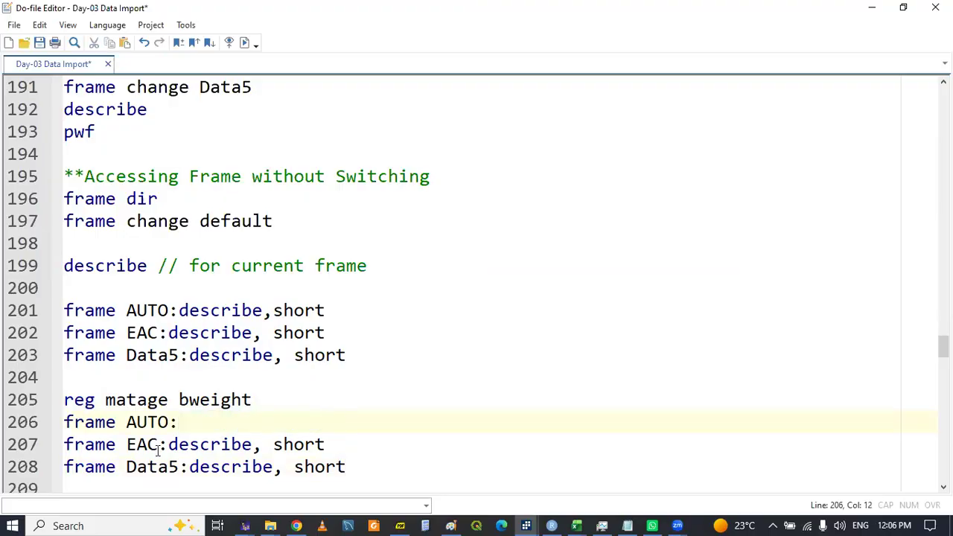
click(170, 445)
shift+click(343, 446)
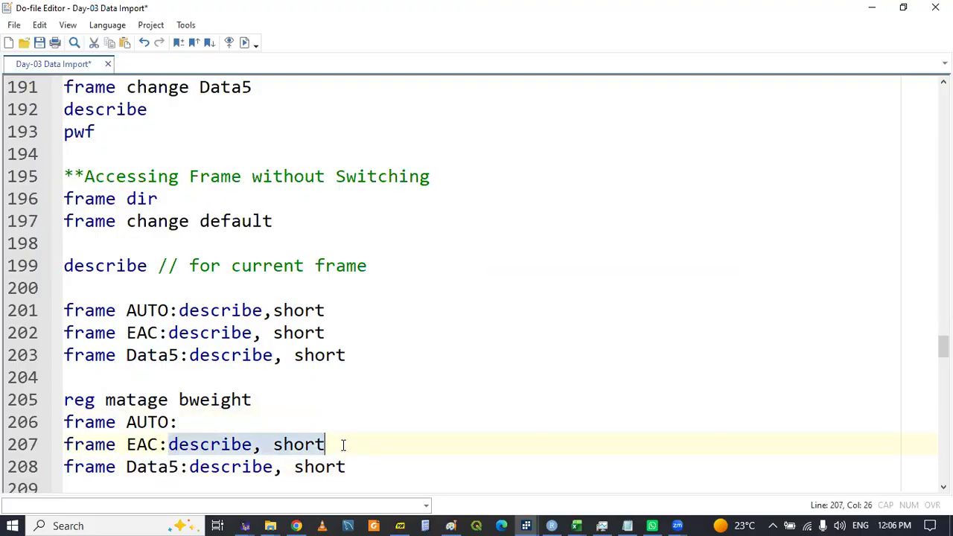
key(Delete)
drag(192, 466, 348, 462)
key(Delete)
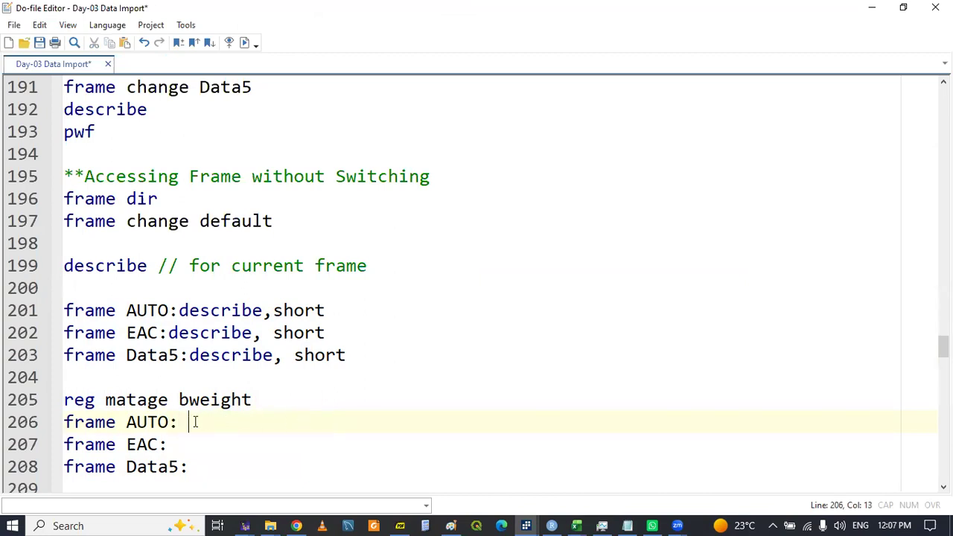
key(BackSpace)
Comment out the short option with // after describe in the AUTO, EAC and Data5 commands on lines 201–203
mouse_move(526, 524)
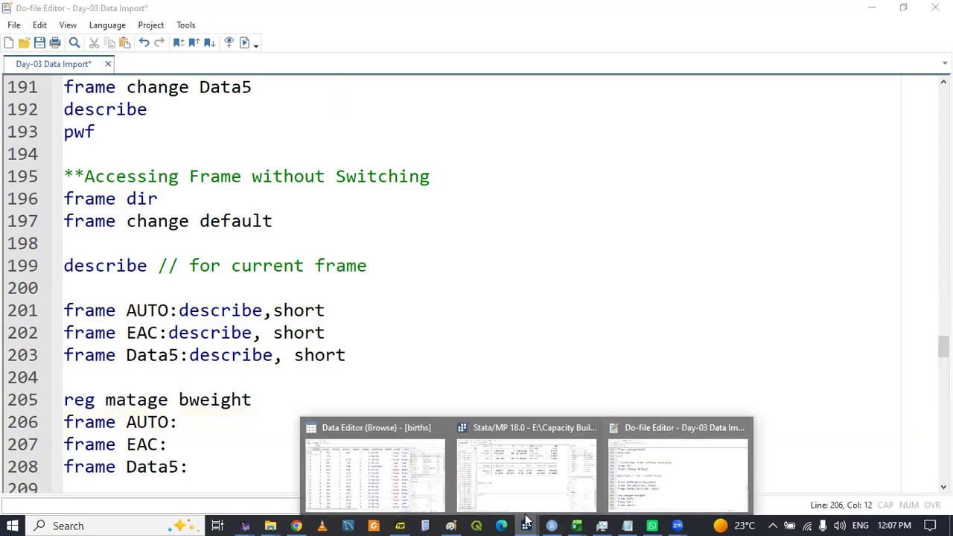
click(307, 377)
click(263, 310)
text(//)
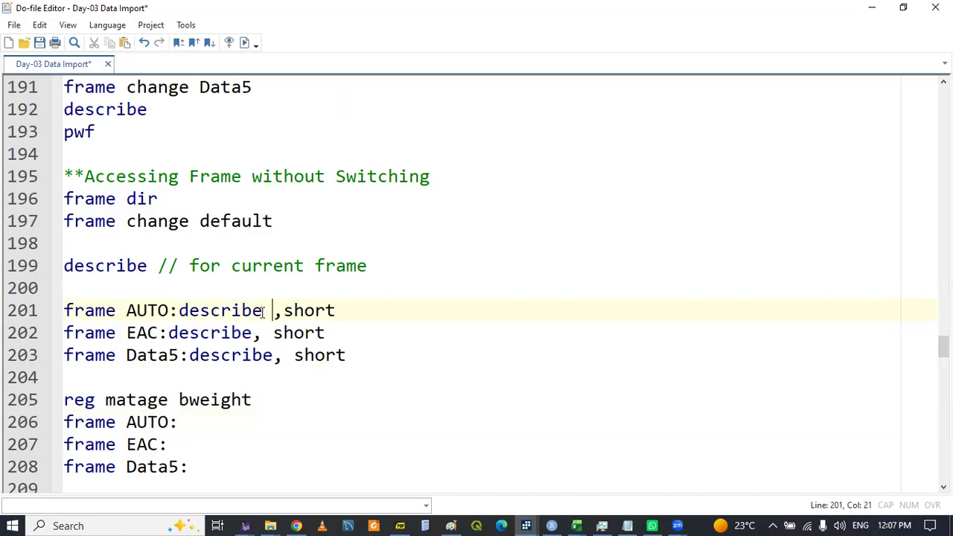
key(Left)
key(Left)
key(Down)
key(Left)
key(Left)
text(//)
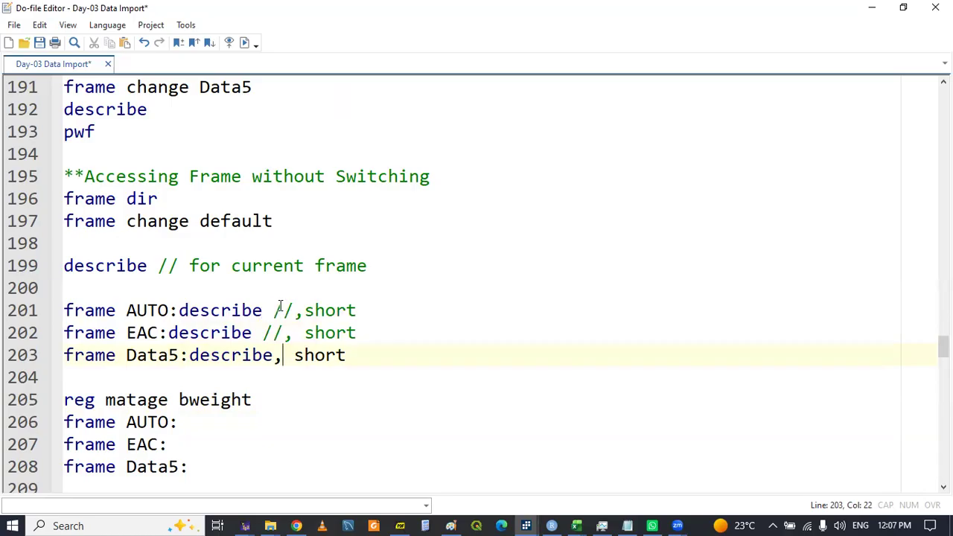
click(274, 356)
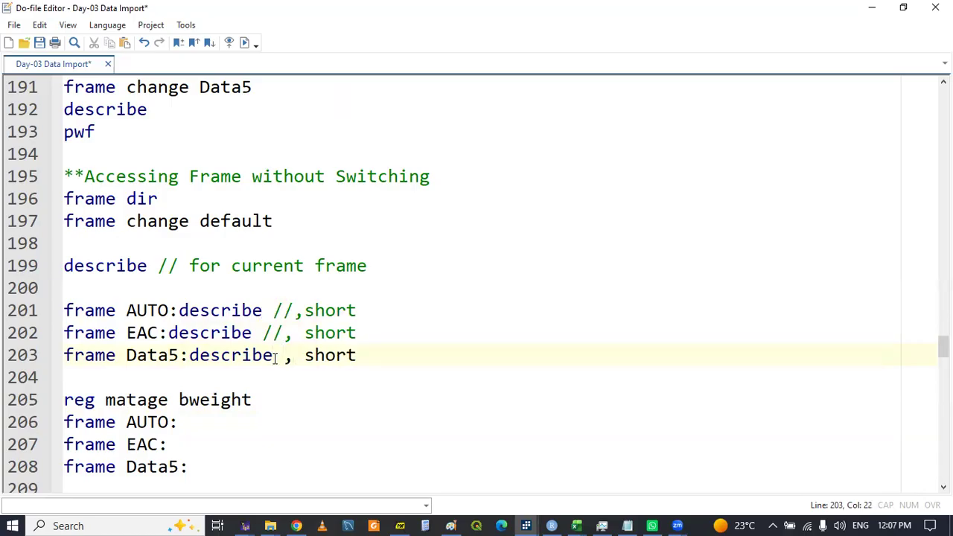
text(//)
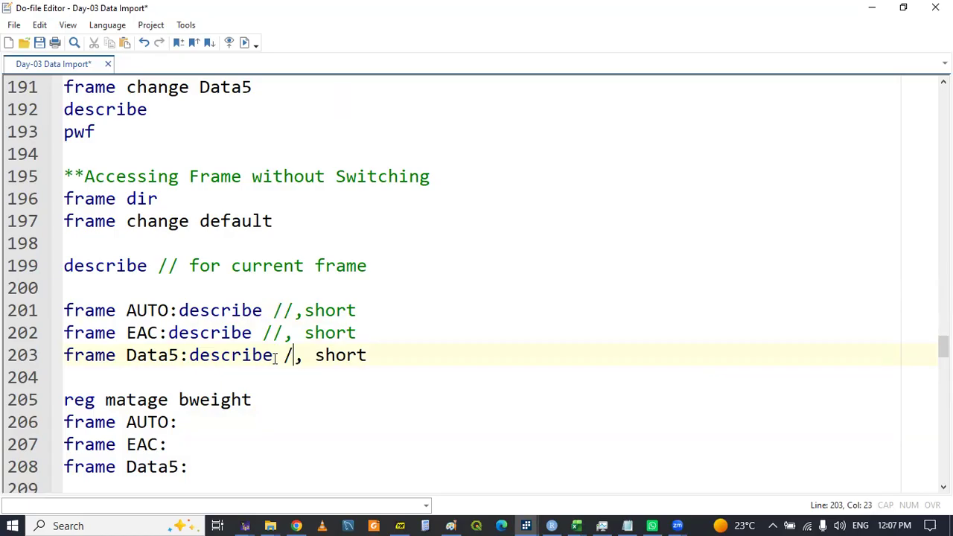
Run only the frame AUTO:describe command on line 201 and examine its variable names in the results
double_click(94, 313)
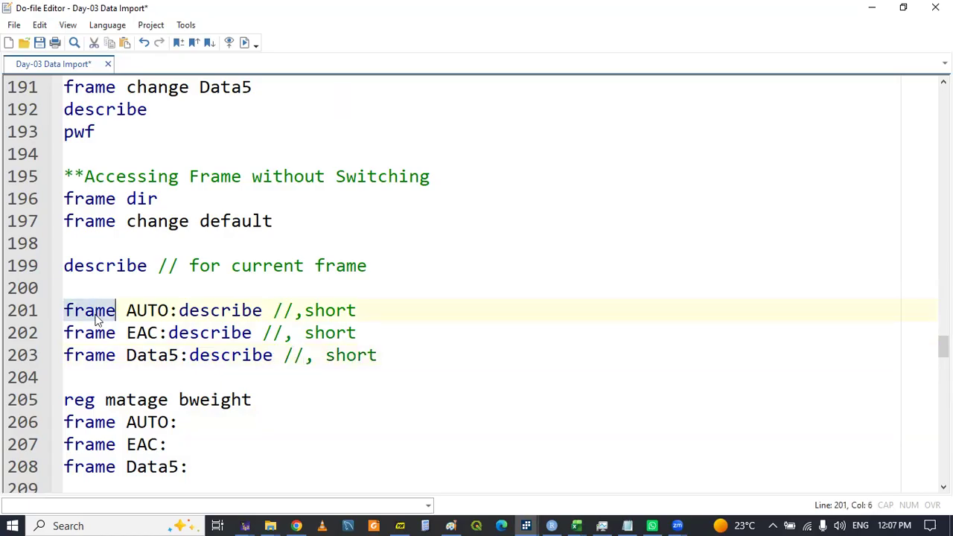
key(shift+End)
click(526, 523)
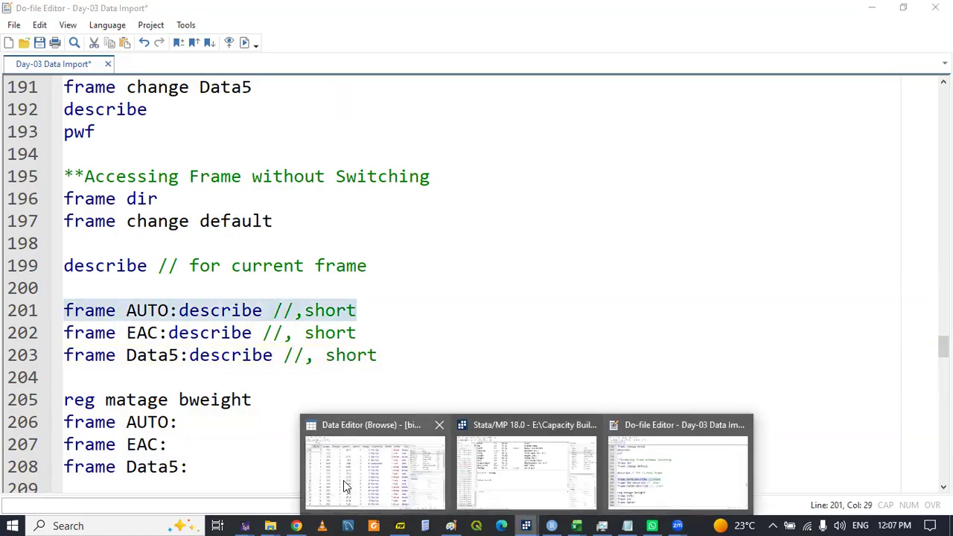
click(350, 485)
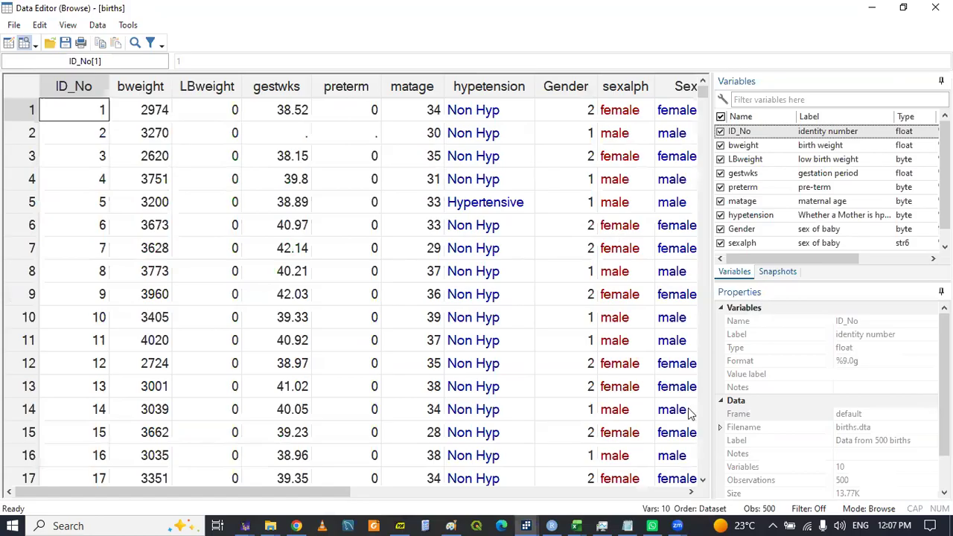
click(525, 524)
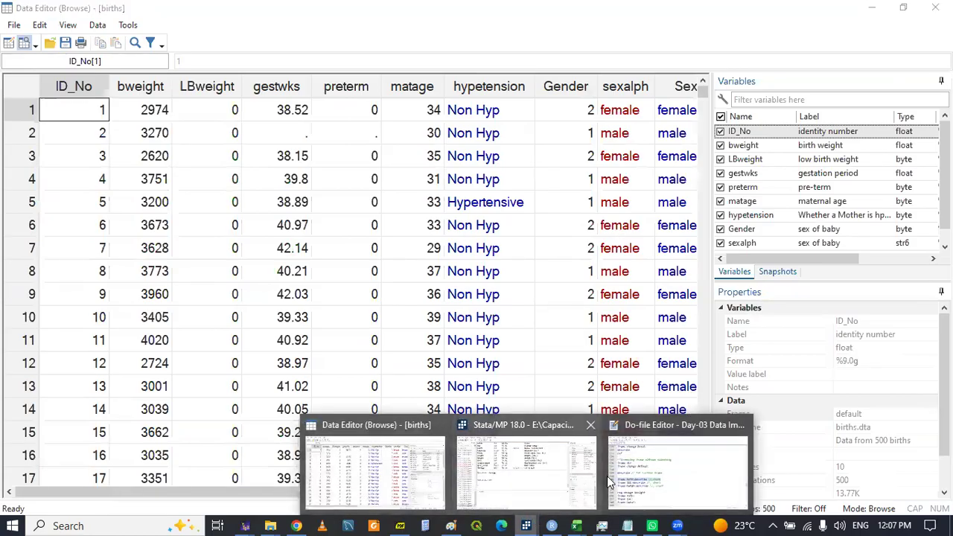
click(536, 469)
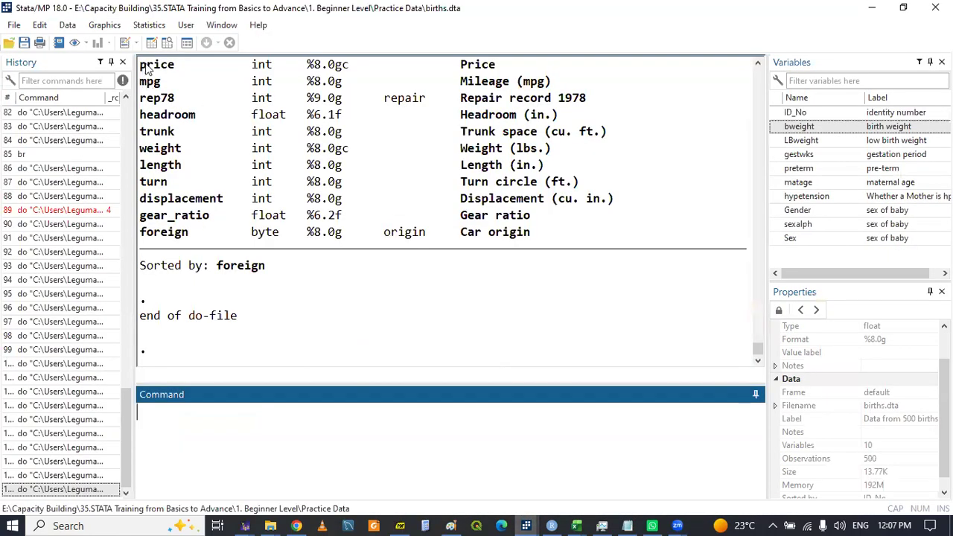
Return to the do-file and add the variables price length after frame AUTO: on line 206
click(525, 524)
click(640, 476)
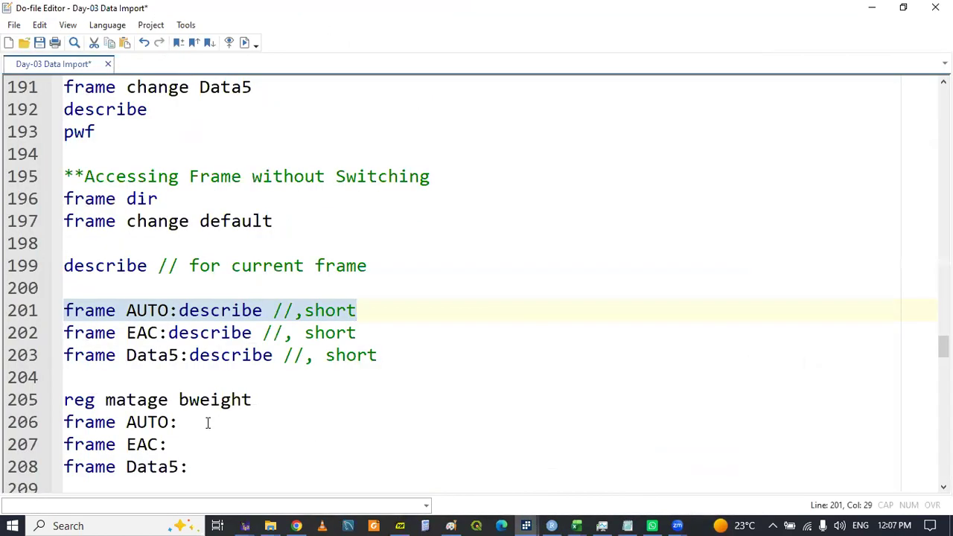
click(186, 408)
text(p)
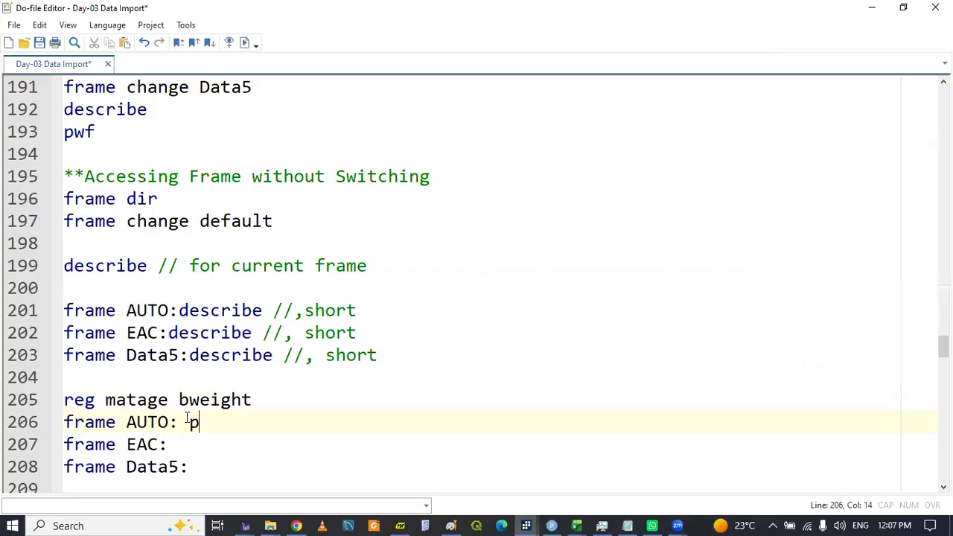
text(rice length)
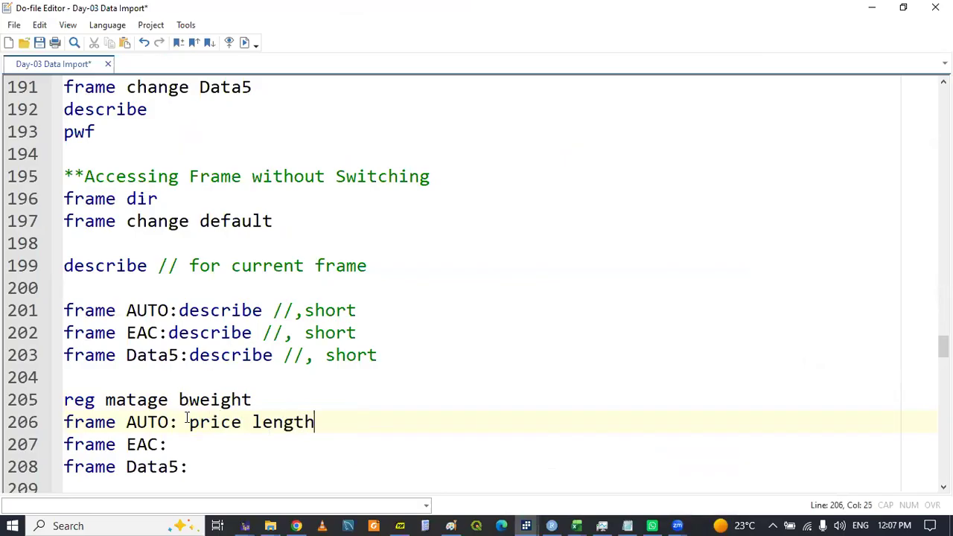
Run only the frame EAC:describe command on line 202 and examine the first variables listed in the results
click(187, 441)
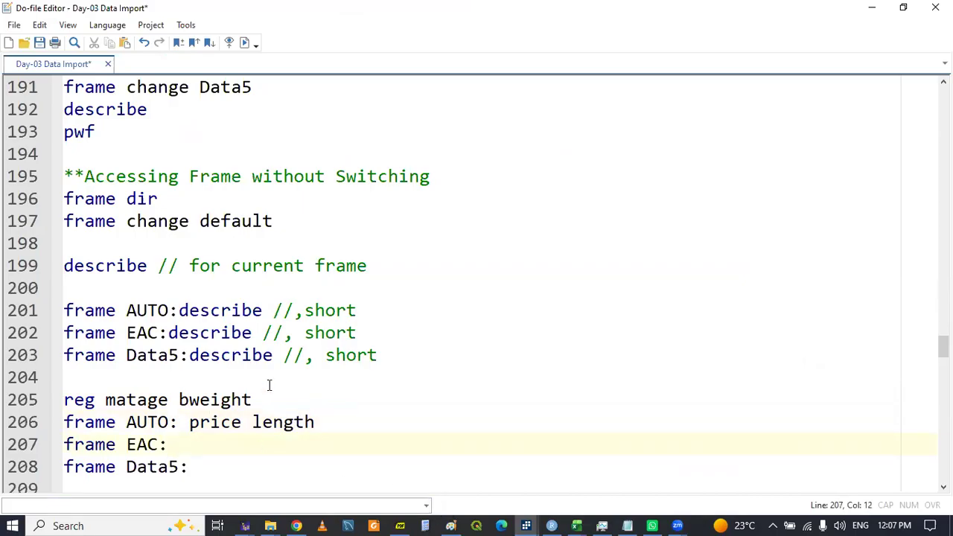
triple_click(208, 335)
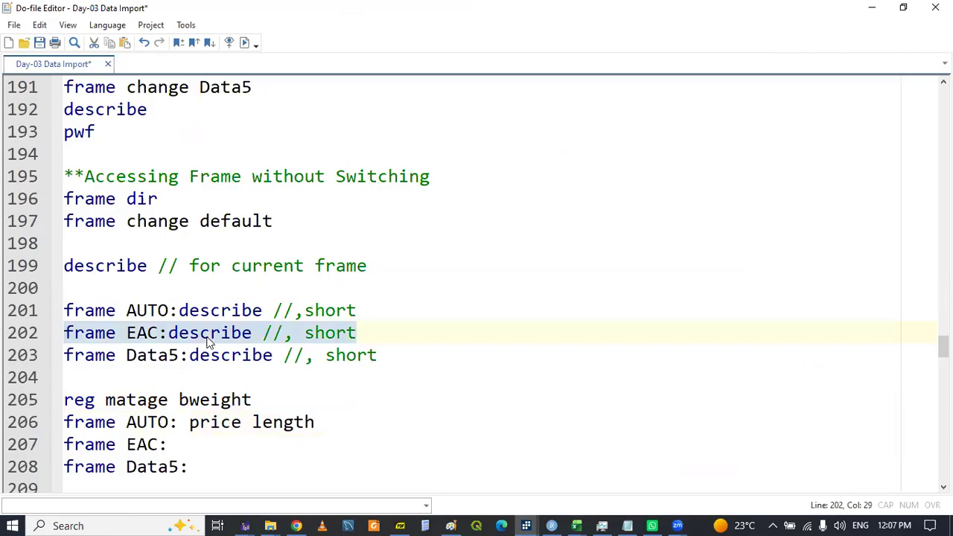
mouse_move(526, 525)
click(514, 456)
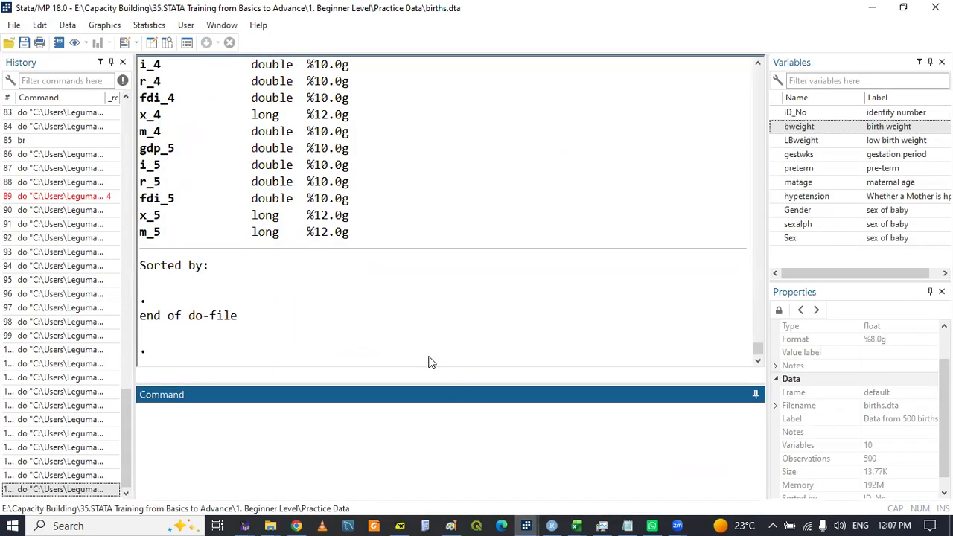
drag(758, 66, 758, 66)
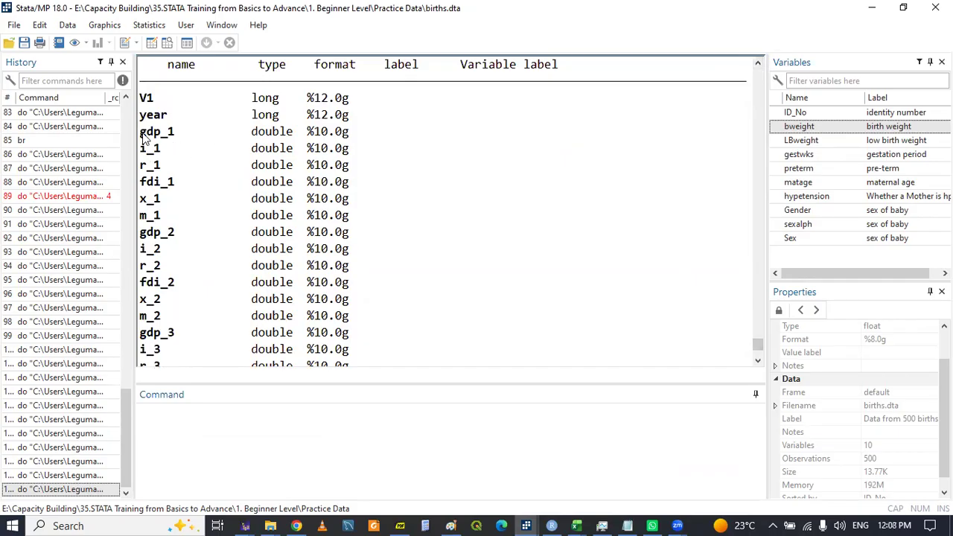
Copy the variable name gdp_1 from the results and complete line 207 of the do-file as frame EAC: gdp_1 r_1
drag(141, 135, 173, 137)
key(ctrl+c)
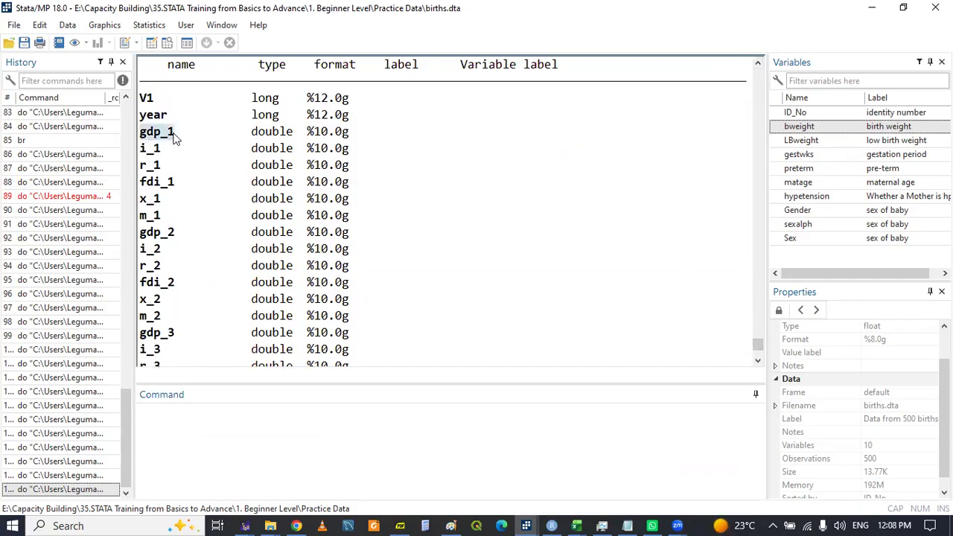
mouse_move(526, 526)
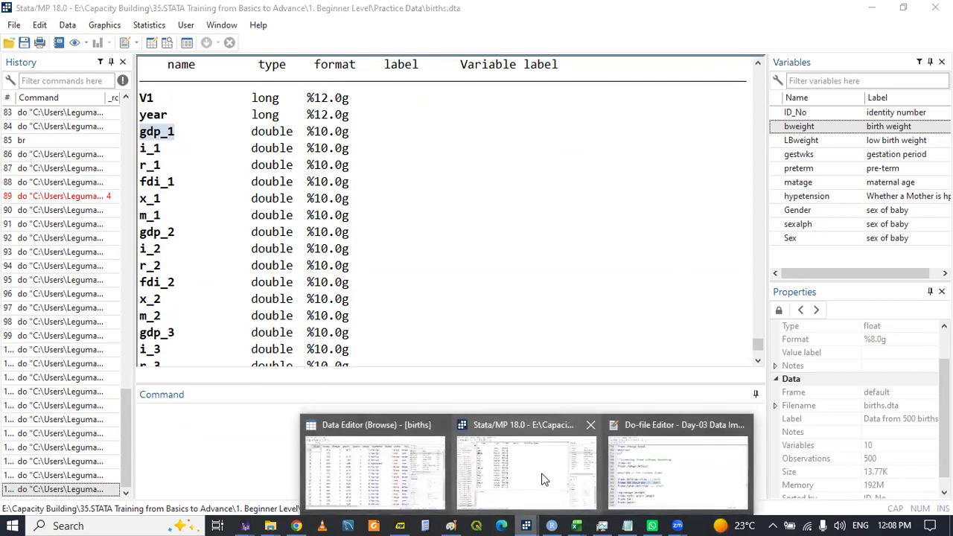
click(638, 477)
click(241, 449)
key(ctrl+v)
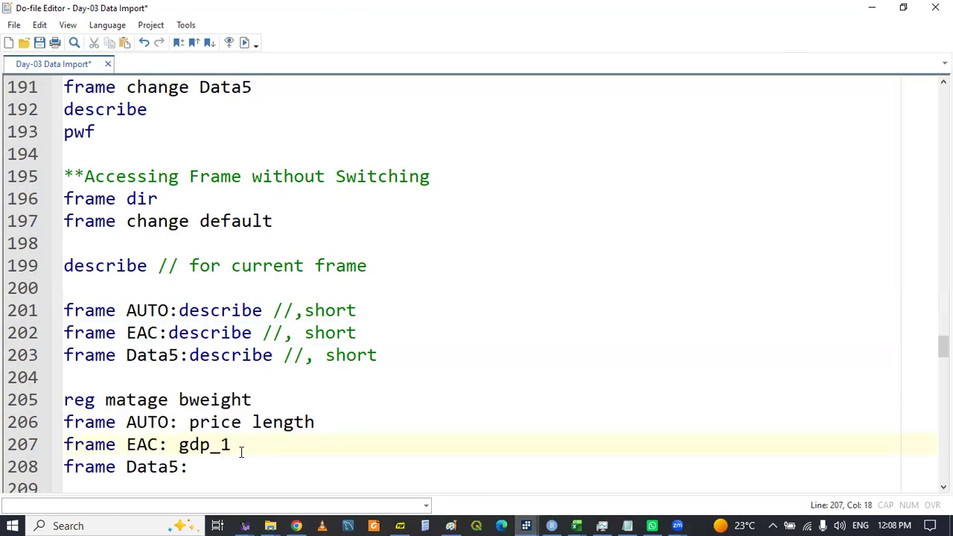
text(r_1)
Delete the unfinished frame Data5: text from line 208 and save the do-file
triple_click(78, 468)
click(75, 468)
double_click(75, 468)
key(Left)
drag(75, 468, 192, 467)
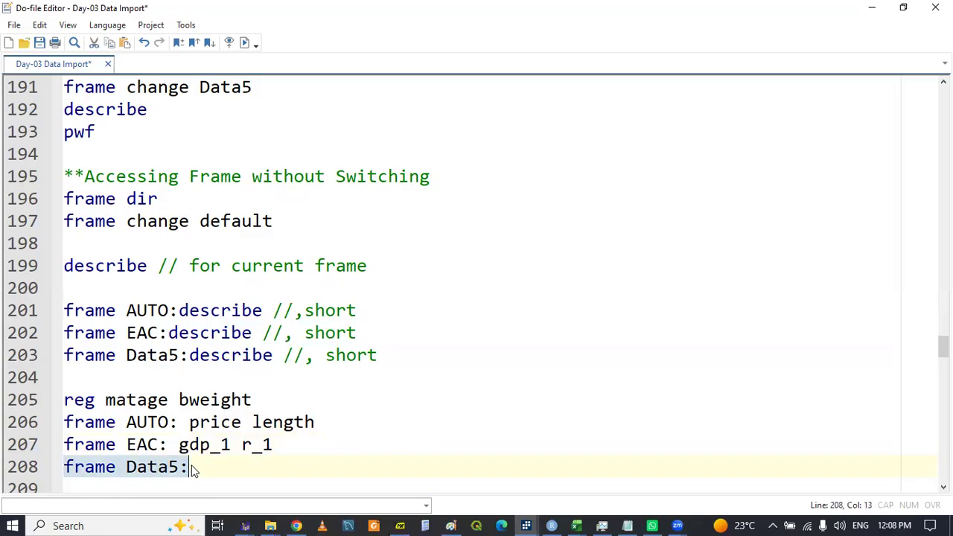
key(BackSpace)
key(ctrl+s)
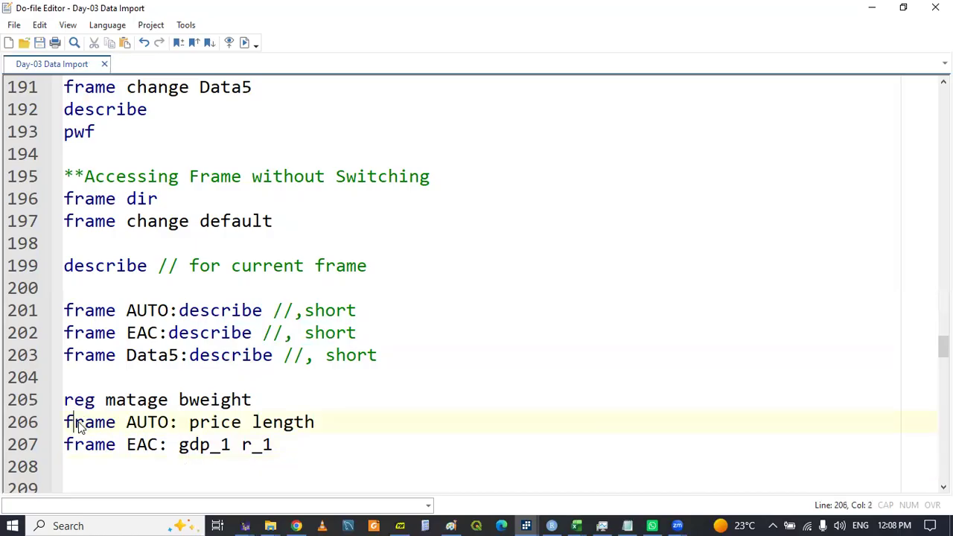
Try to run the frame AUTO and frame EAC commands on lines 206–207 and check the results
drag(67, 422, 100, 452)
key(shift+End)
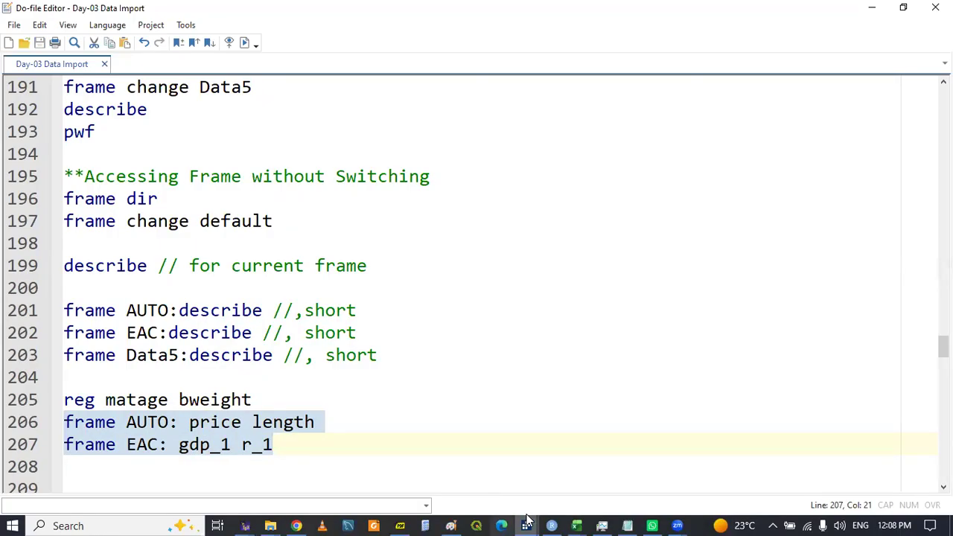
mouse_move(525, 525)
click(520, 463)
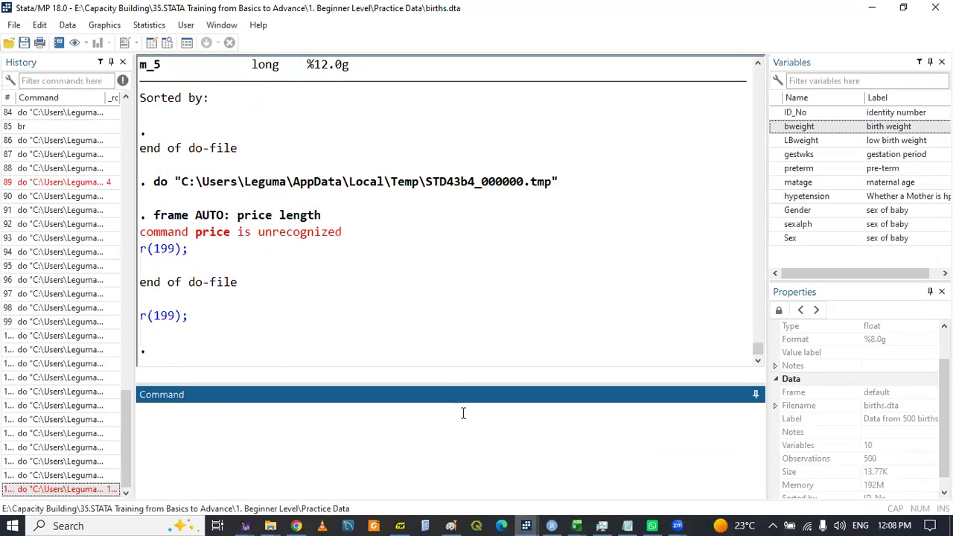
Insert the reg command from line 205 after the frame prefixes on lines 206 and 207 of the do-file
click(525, 525)
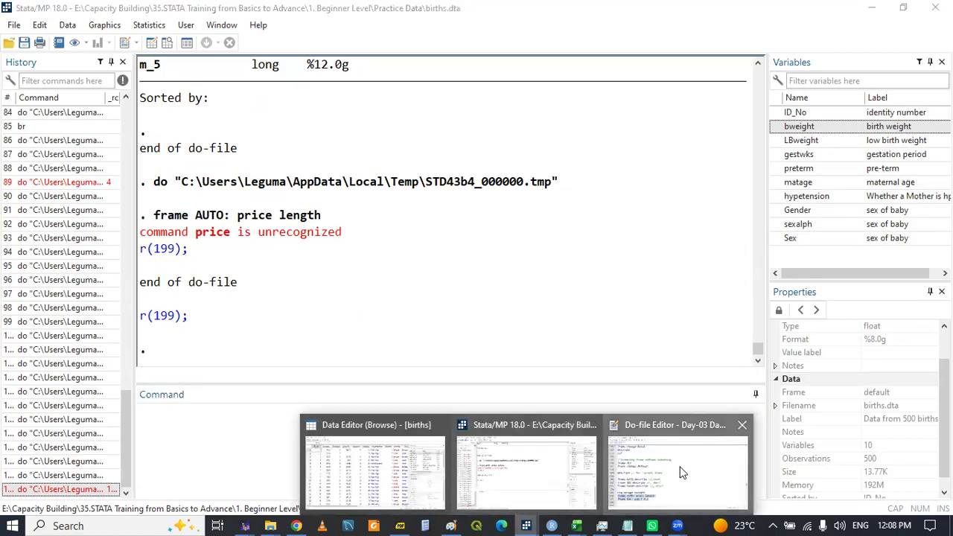
click(681, 472)
click(126, 422)
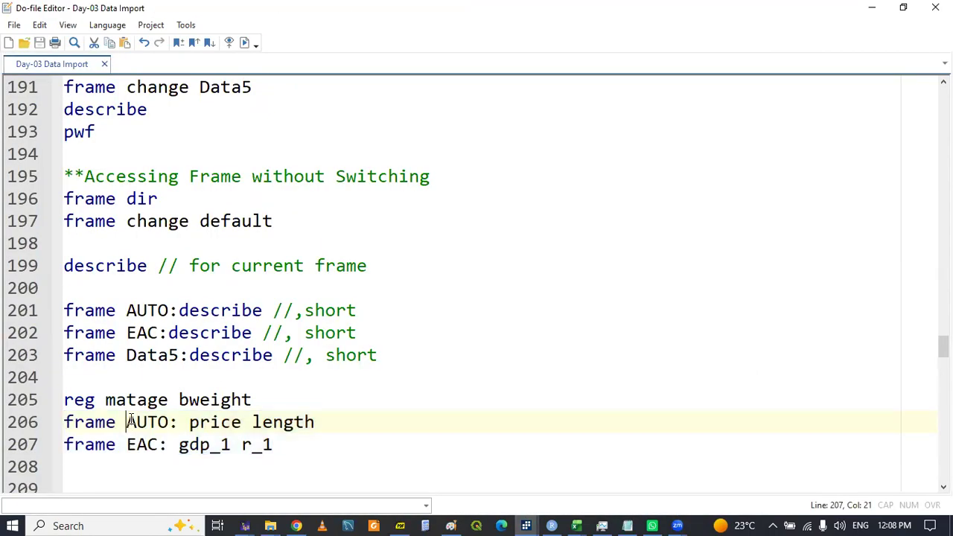
double_click(73, 399)
key(ctrl+c)
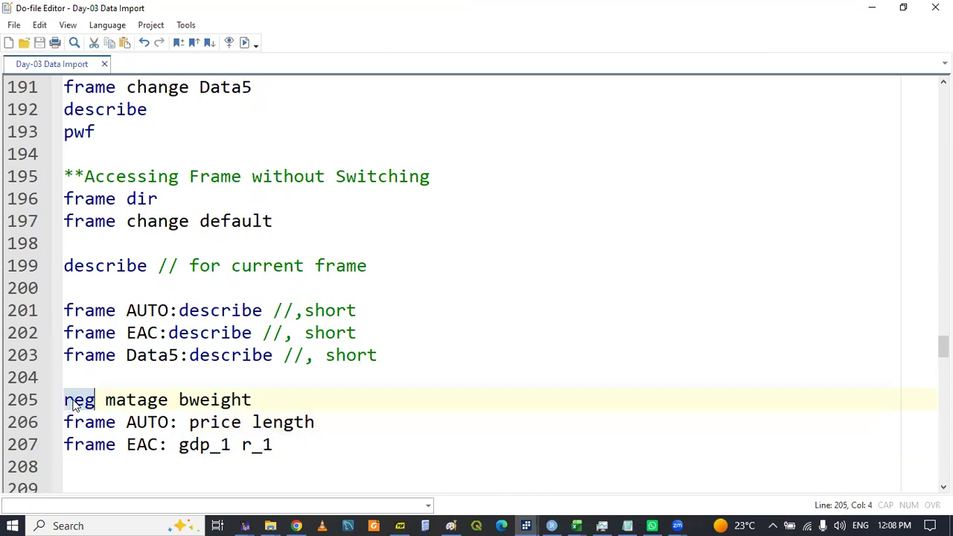
click(179, 422)
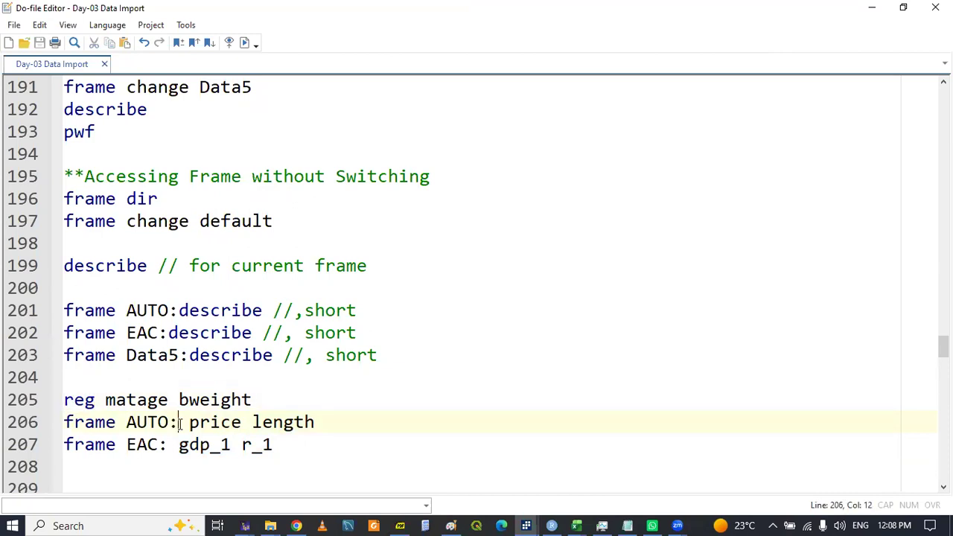
key(ctrl+v)
key(ctrl+v)
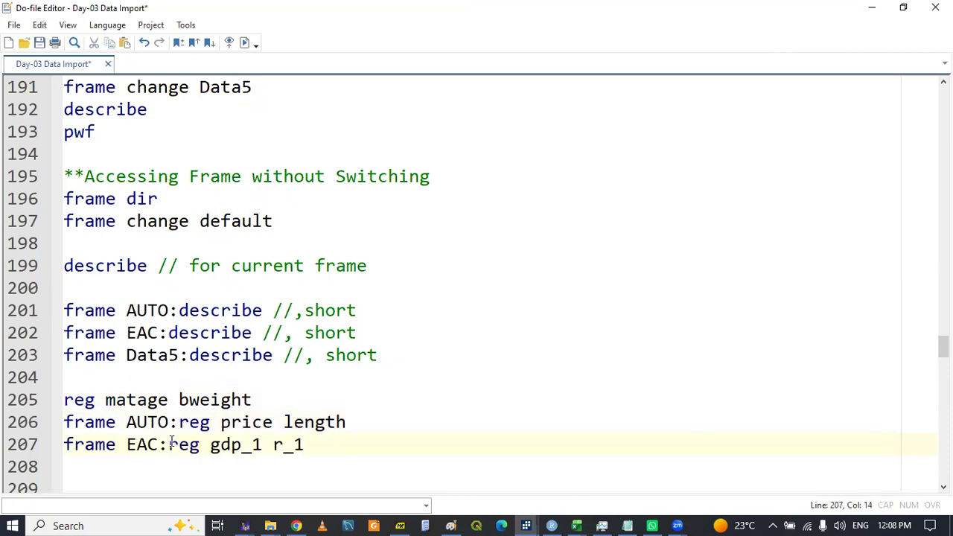
Run the frame AUTO:reg price length and frame EAC:reg gdp_1 r_1 commands on lines 206–207 and review both regression outputs
drag(64, 422, 110, 454)
key(shift+End)
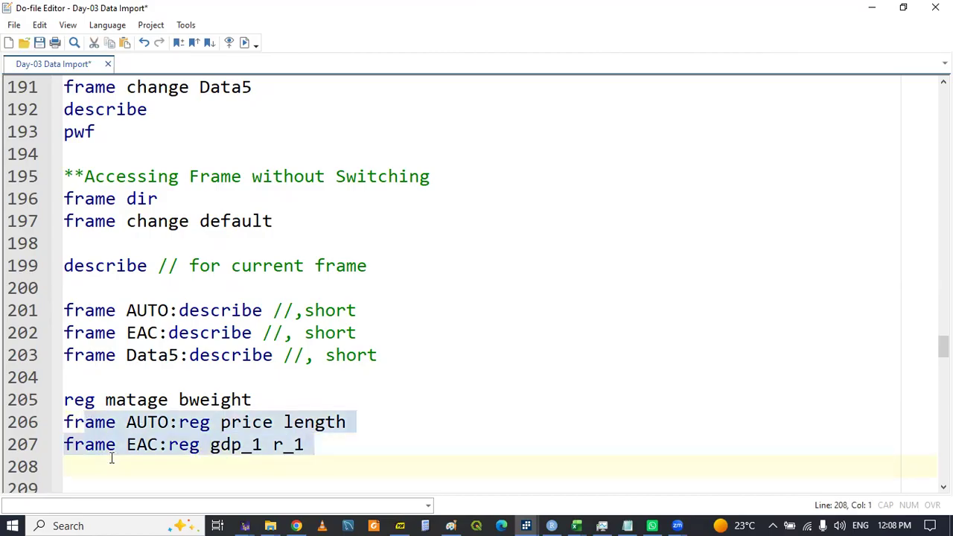
key(ctrl+d)
mouse_move(526, 526)
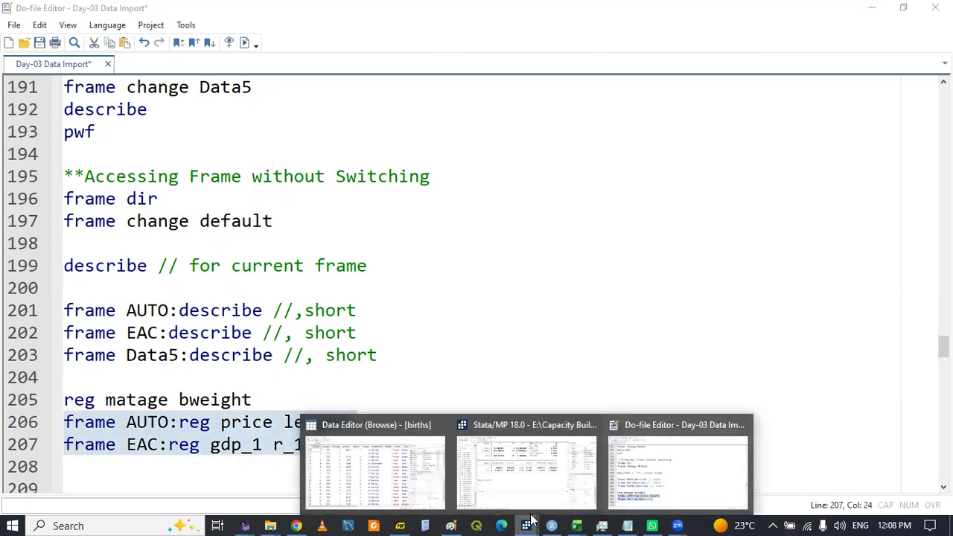
click(525, 467)
click(570, 195)
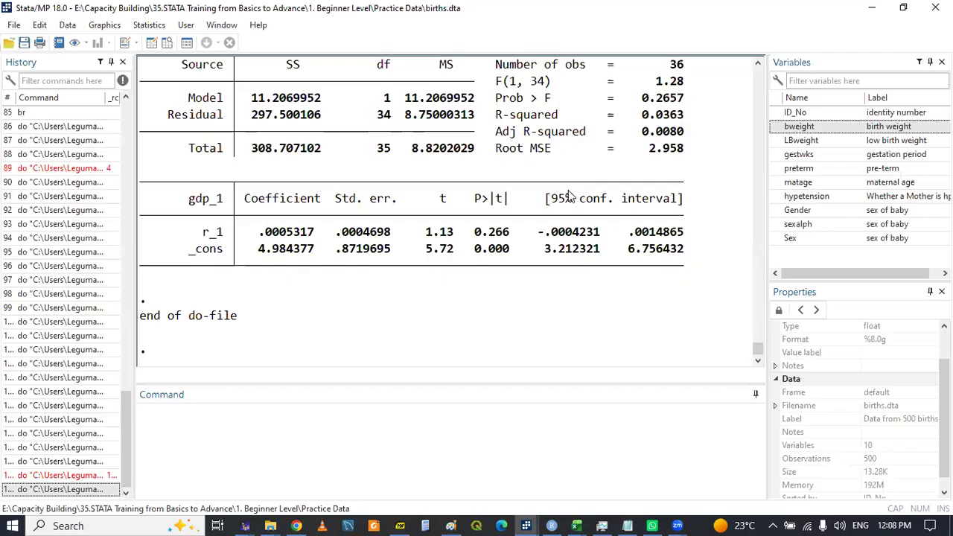
scroll(569, 195, up, 7)
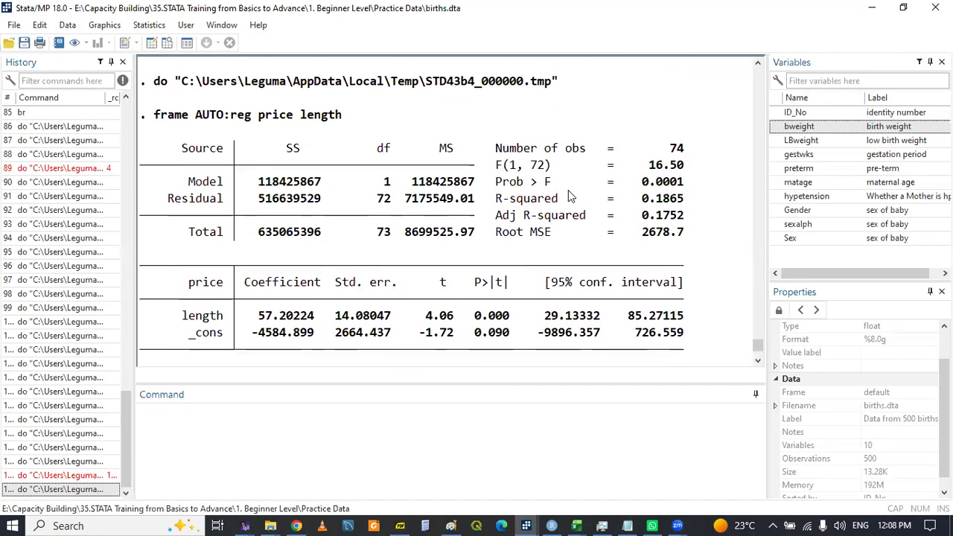
scroll(568, 190, up, 3)
scroll(568, 190, down, 2)
scroll(568, 190, down, 3)
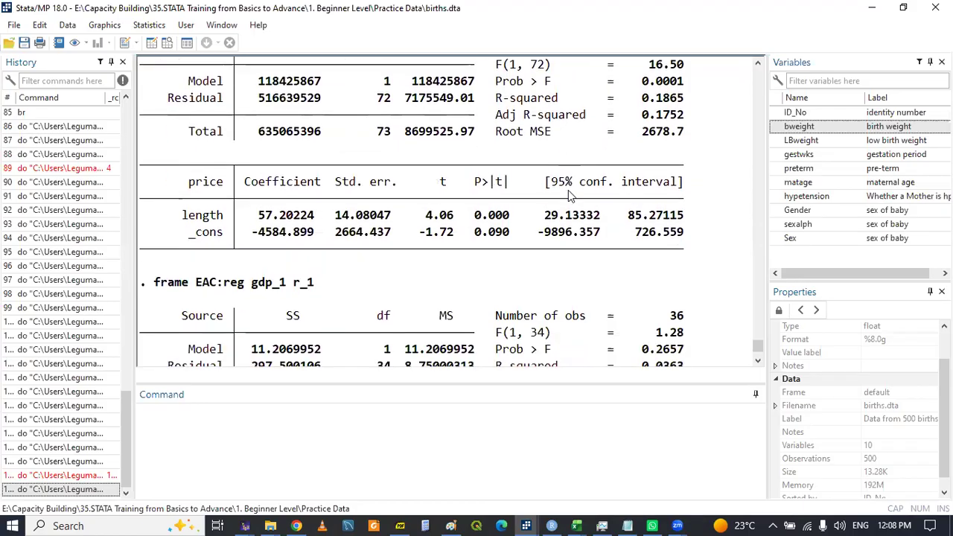
scroll(568, 190, down, 3)
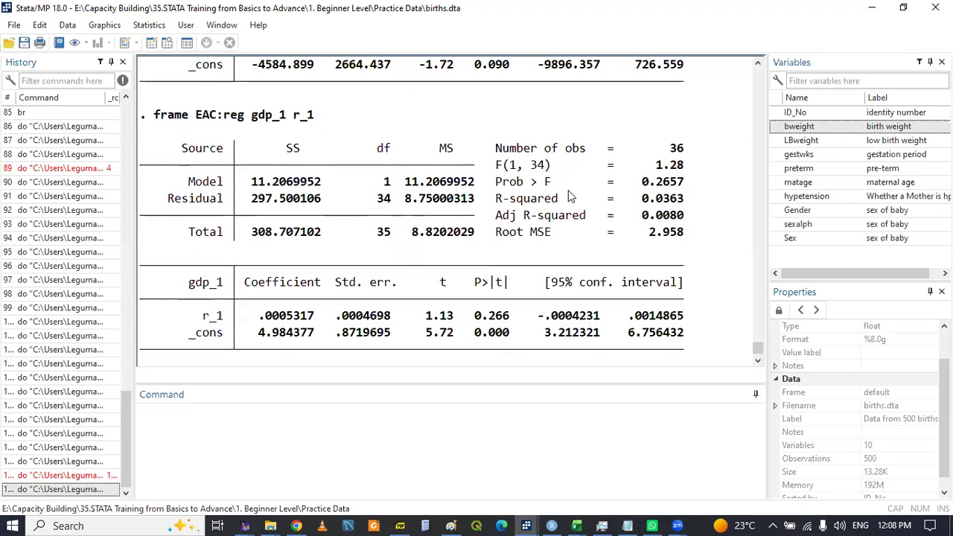
Return to the do-file and save it with the corrected regression commands
mouse_move(527, 523)
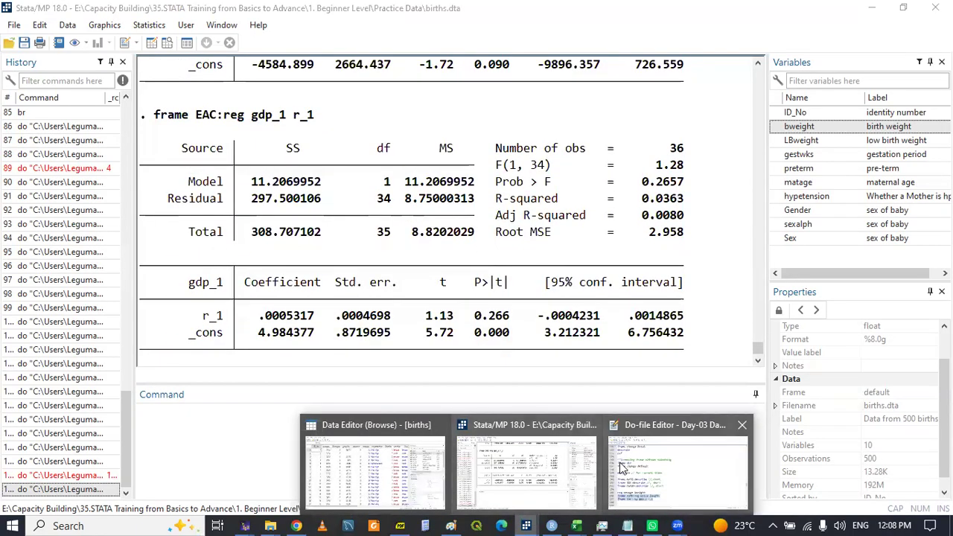
click(622, 466)
click(68, 245)
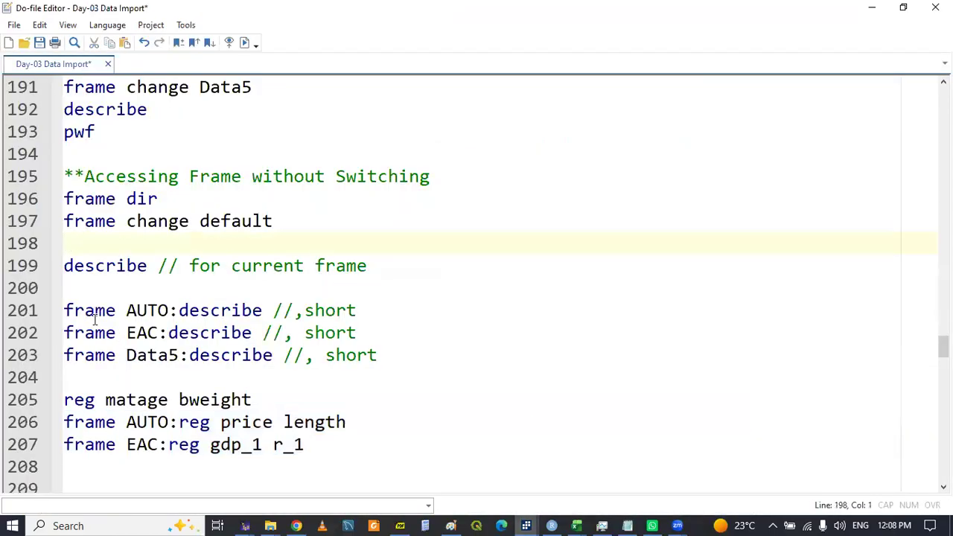
key(ctrl+s)
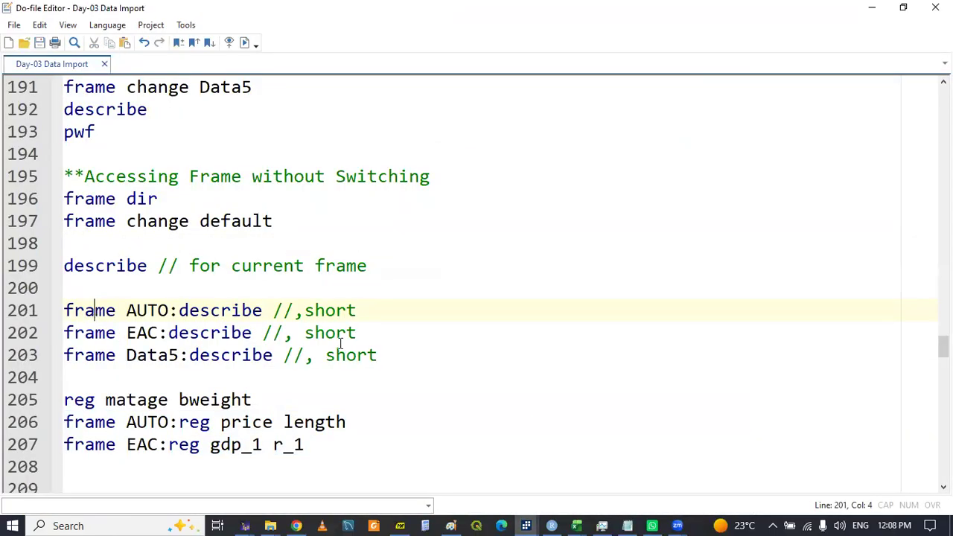
Switch to the Stata Data Import PDF and present the slide on removing frames from Stata memory
click(402, 518)
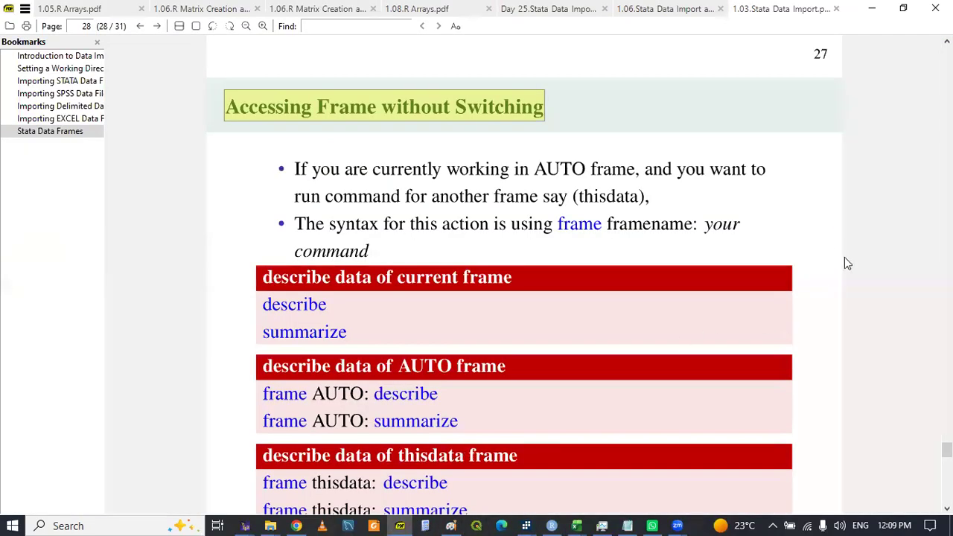
key(F5)
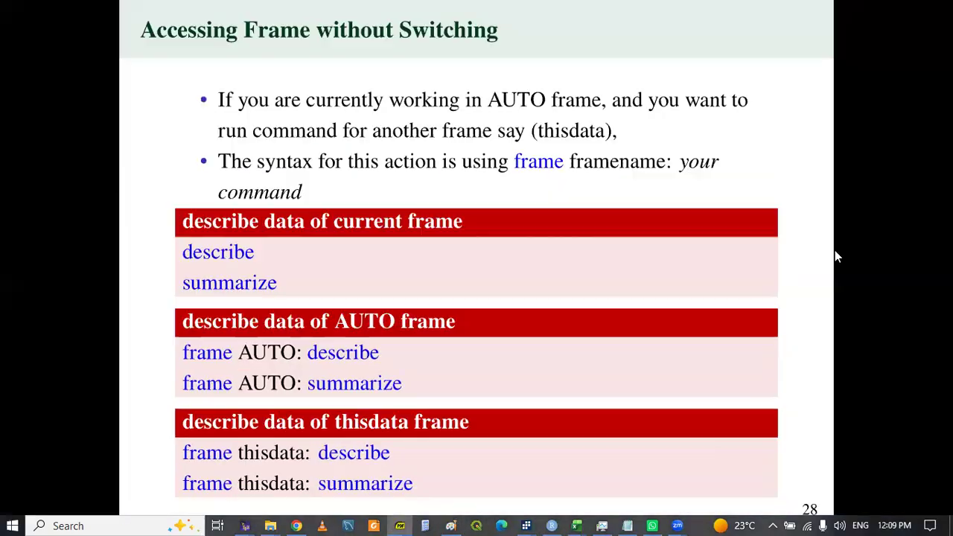
key(Right)
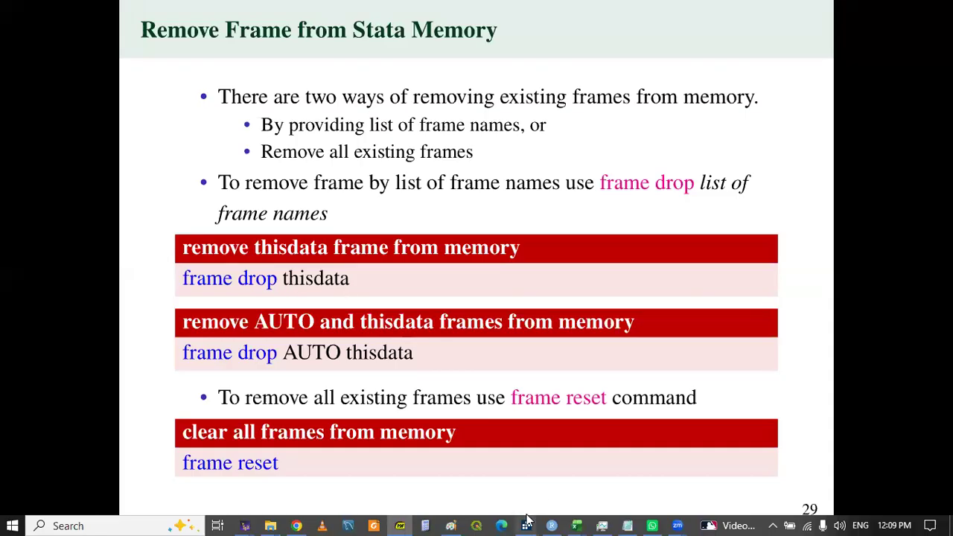
Add the comment ** remove frame from memory on line 210 of the do-file, with blank lines below, and save
mouse_move(526, 521)
click(630, 458)
click(224, 477)
key(Return)
key(Return)
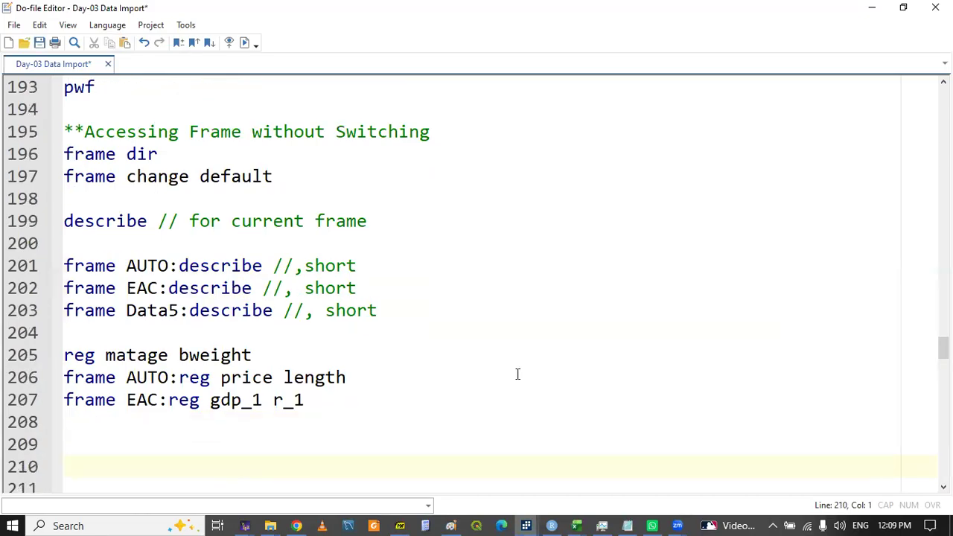
text(** remove )
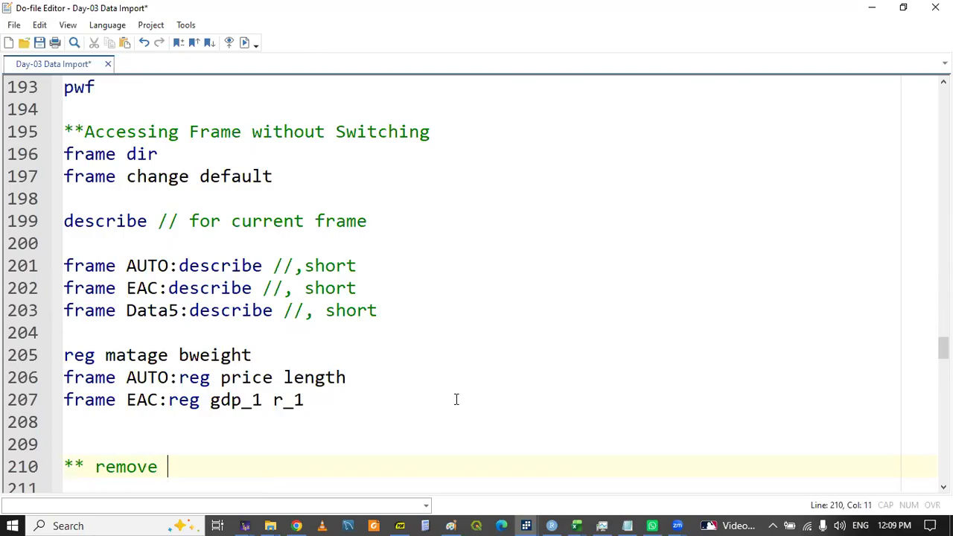
text(frame fro)
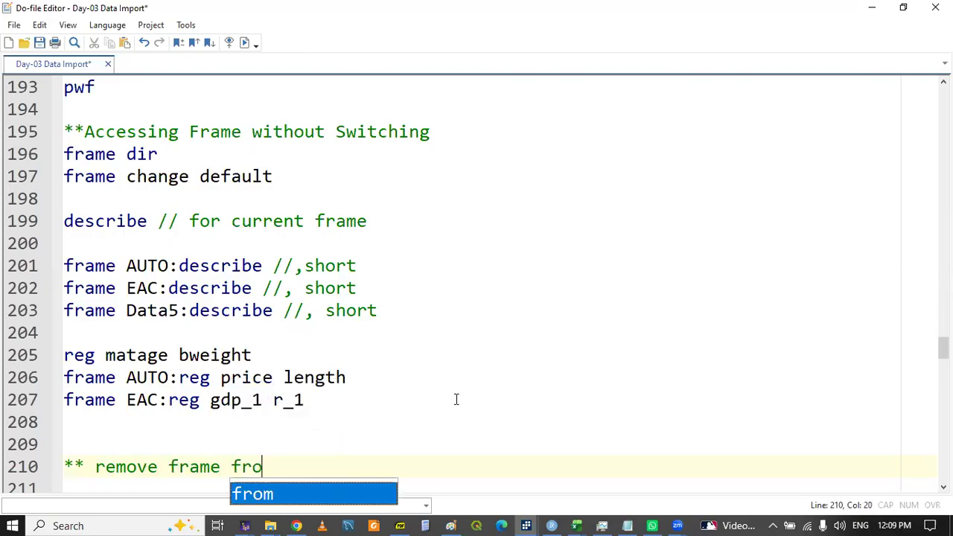
text(m mem)
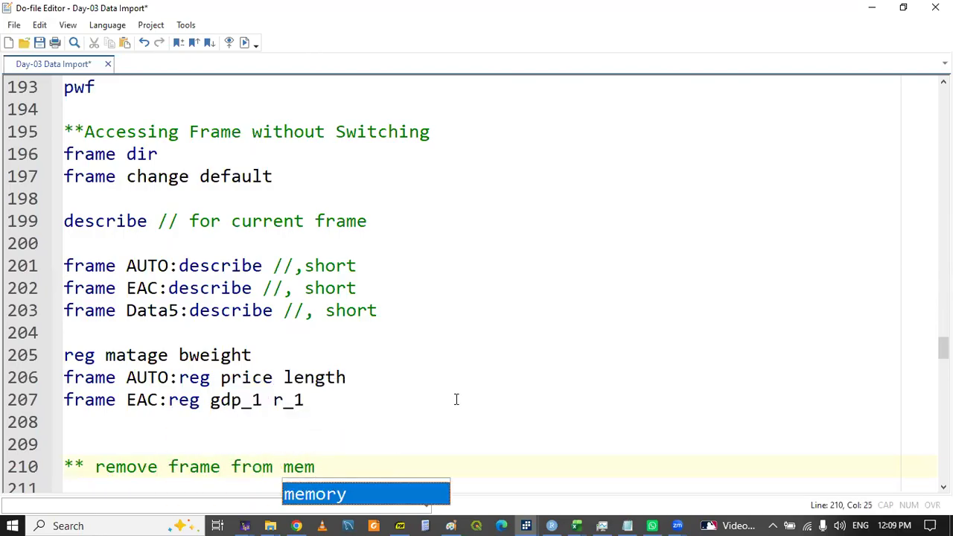
key(Return)
key(Return)
key(Return)
key(Return)
key(Return)
key(ctrl+s)
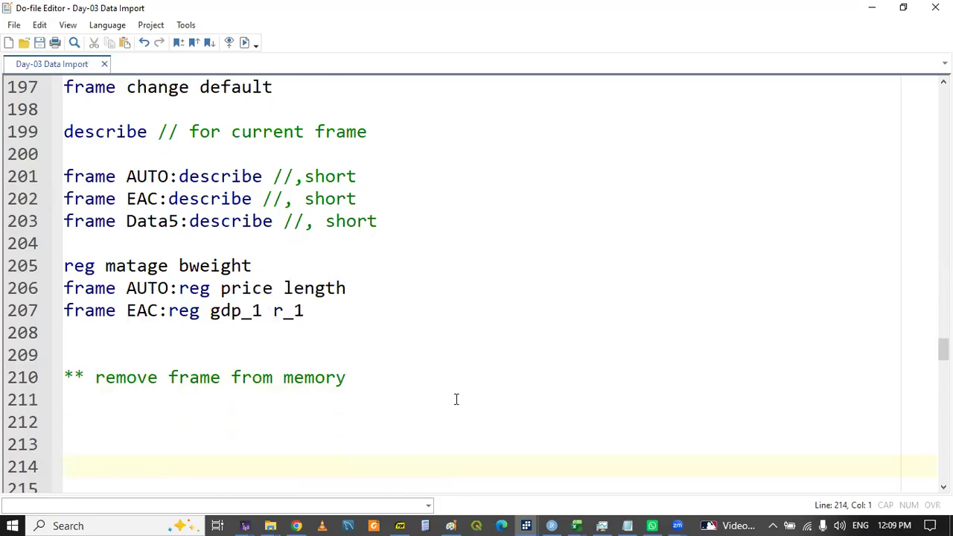
Copy the frame create Data5 command from line 173 to line 211, below the remove frame comment
scroll(476, 283, up, 6)
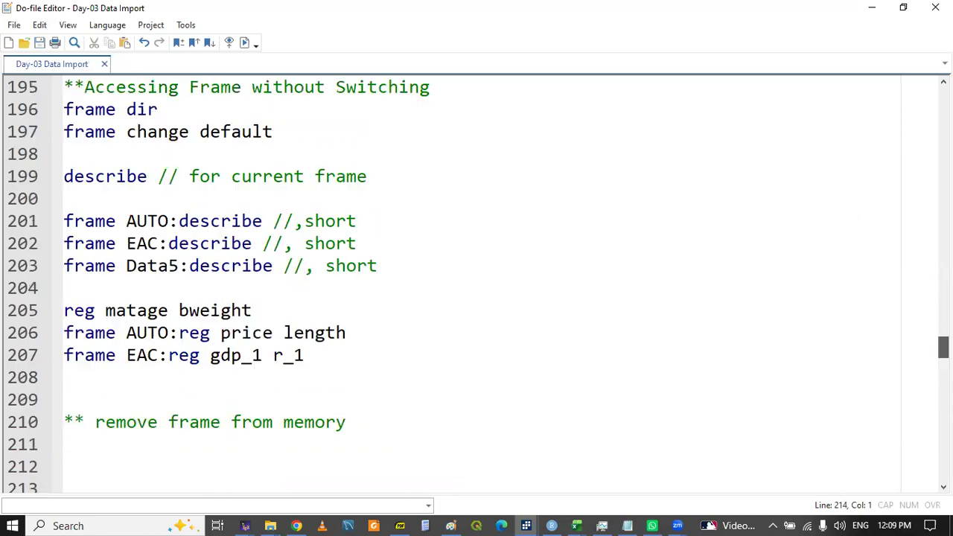
scroll(476, 283, up, 1)
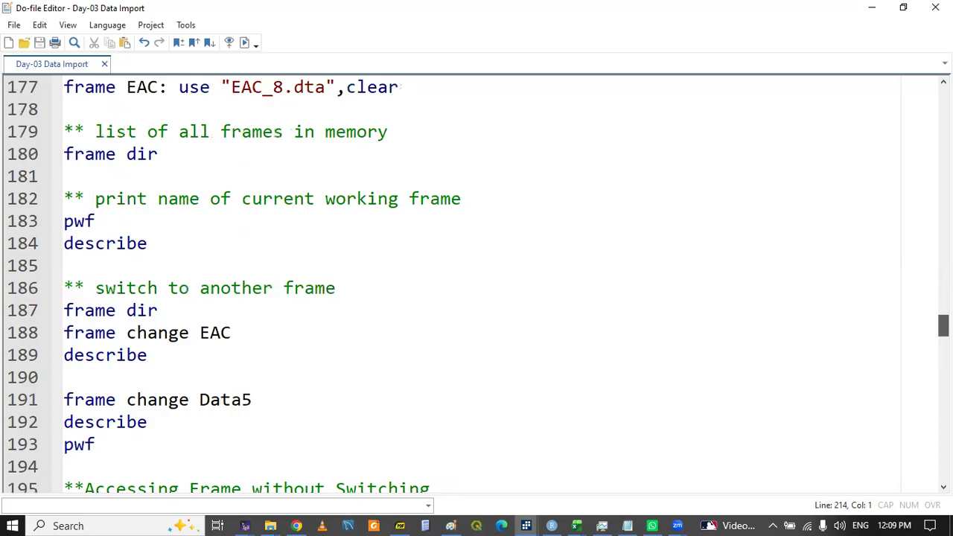
scroll(477, 283, up, 2)
scroll(147, 269, up, 1)
scroll(147, 268, down, 1)
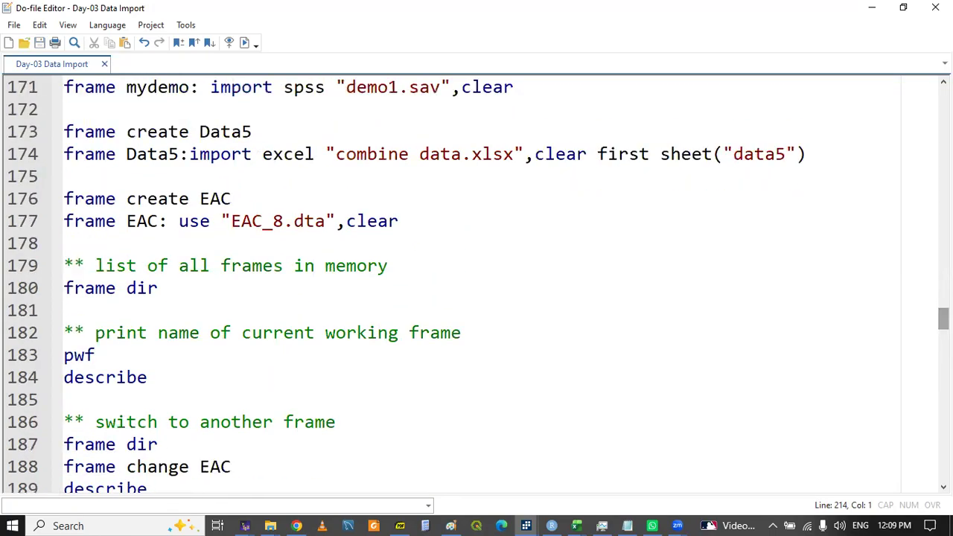
click(65, 132)
shift+click(269, 131)
key(ctrl+c)
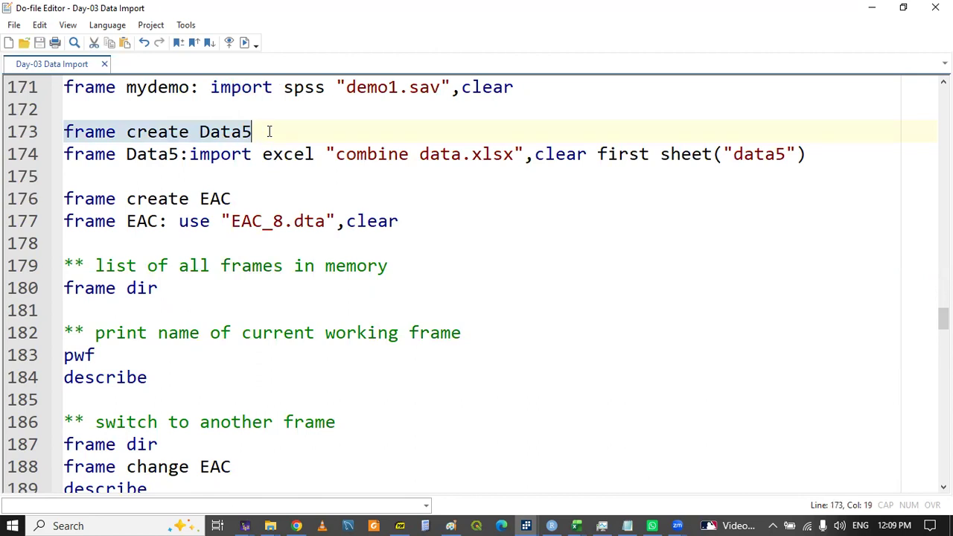
drag(943, 318, 944, 353)
click(204, 315)
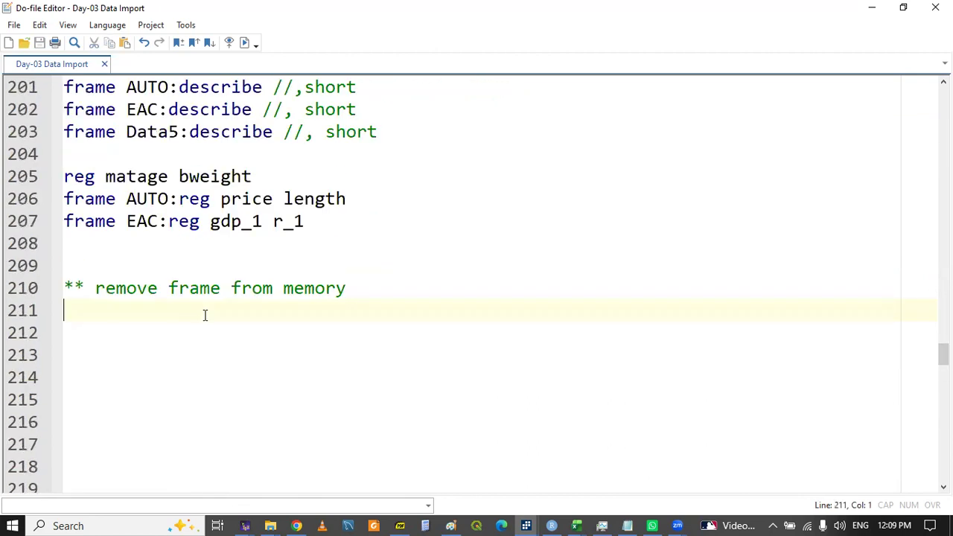
key(ctrl+v)
Try to run the frame create Data5 command on line 211 and check the results
double_click(94, 311)
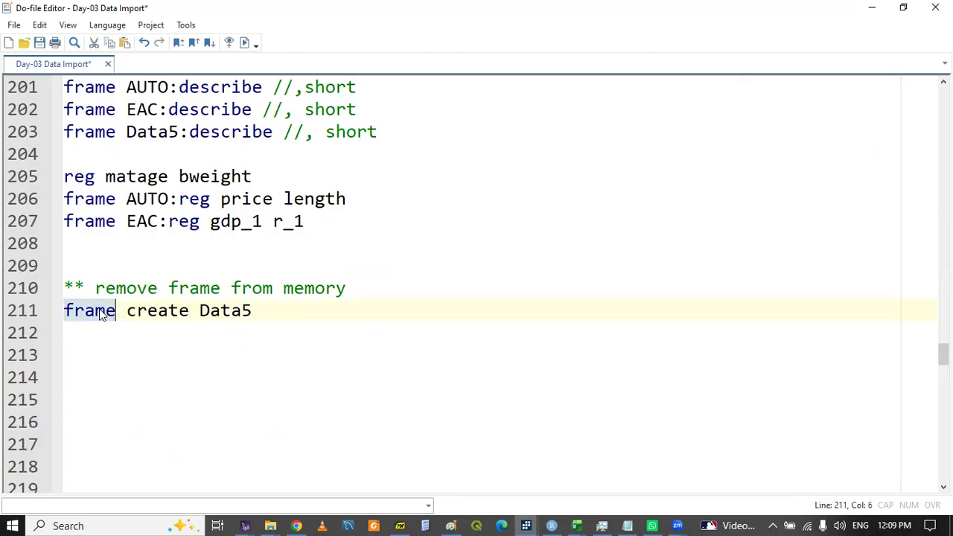
key(ctrl+f)
click(323, 169)
key(shift+End)
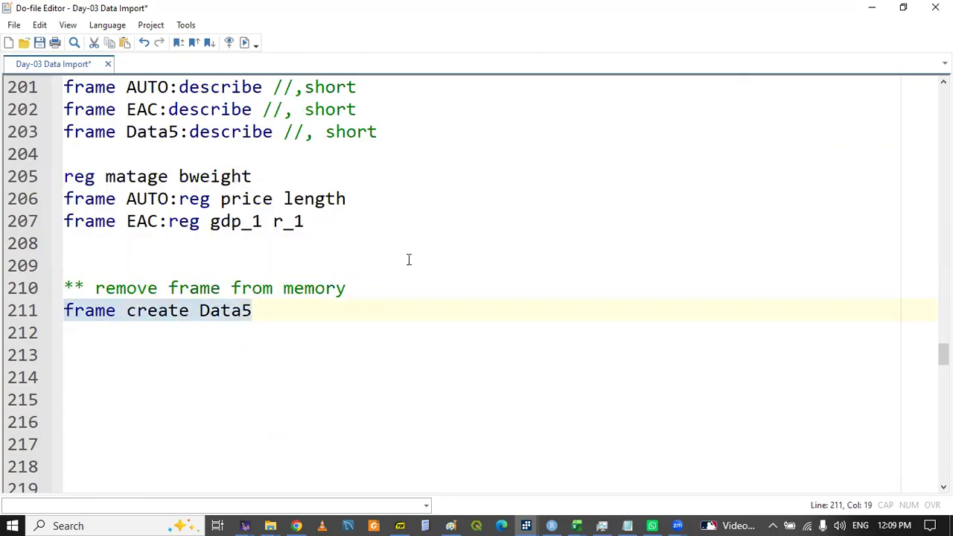
click(523, 522)
click(525, 465)
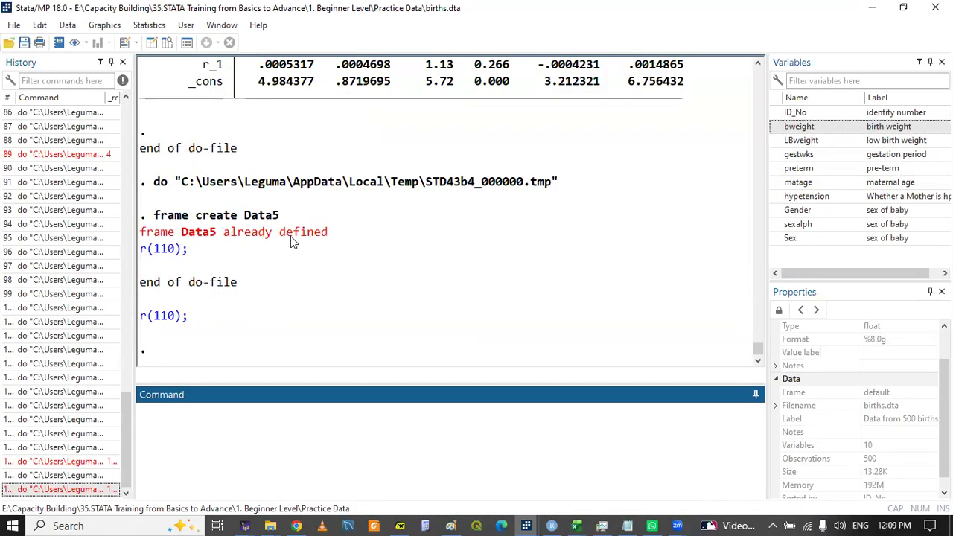
click(525, 523)
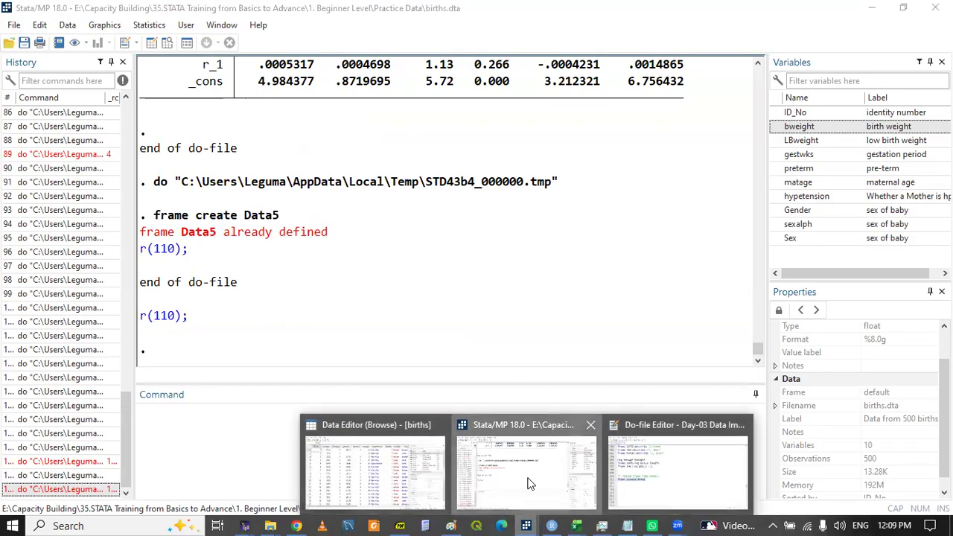
click(528, 480)
Add the command frame drop Data5 on line 211 of the do-file, directly above the frame create Data5 command
click(525, 523)
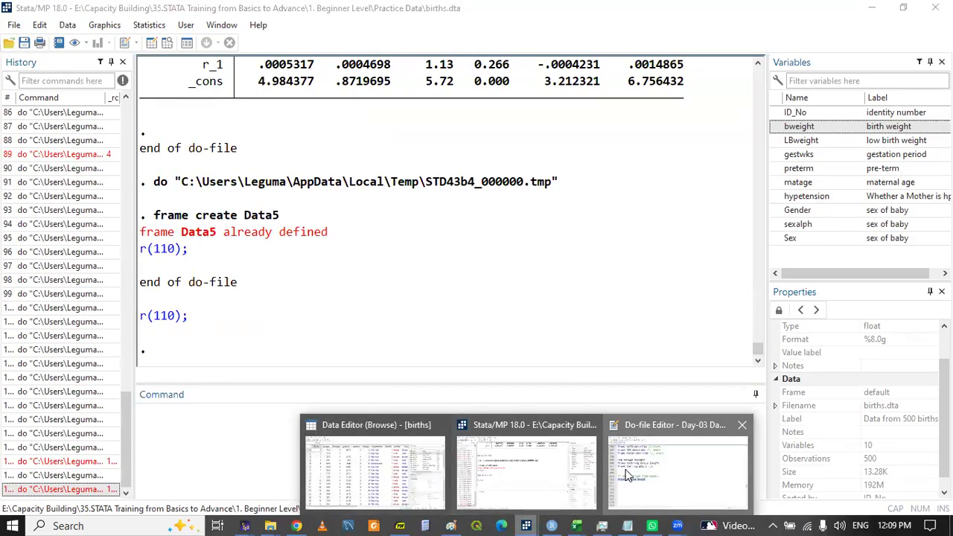
click(679, 461)
click(365, 291)
key(Return)
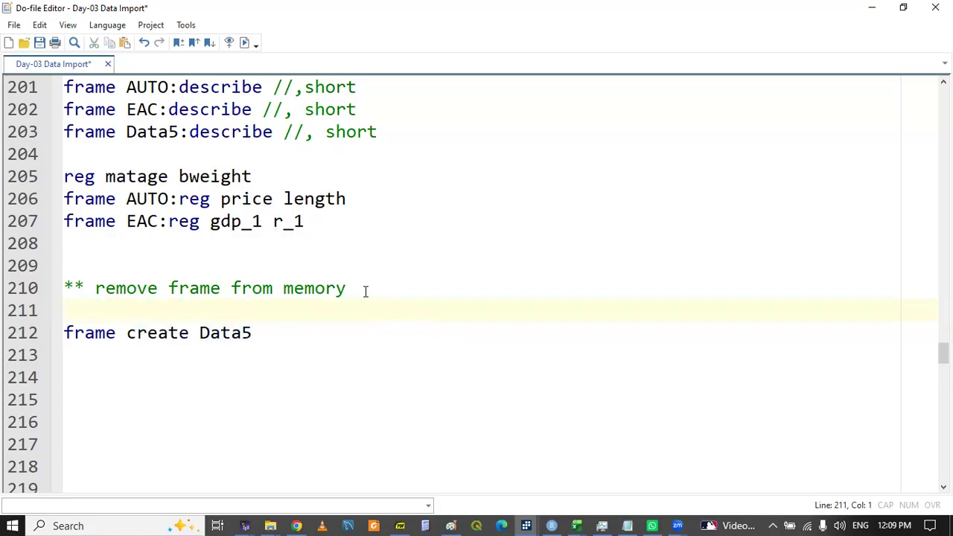
text(ame drop )
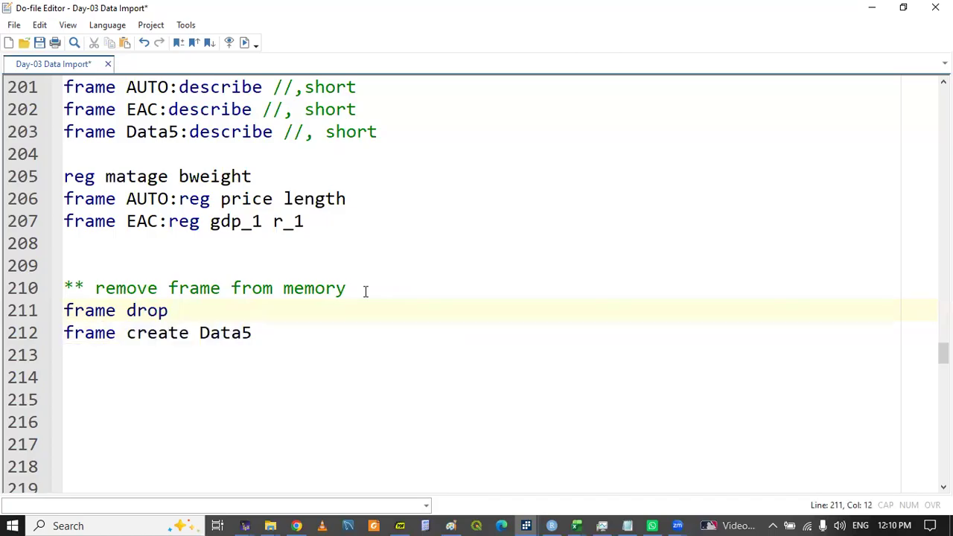
text(Da)
key(Down)
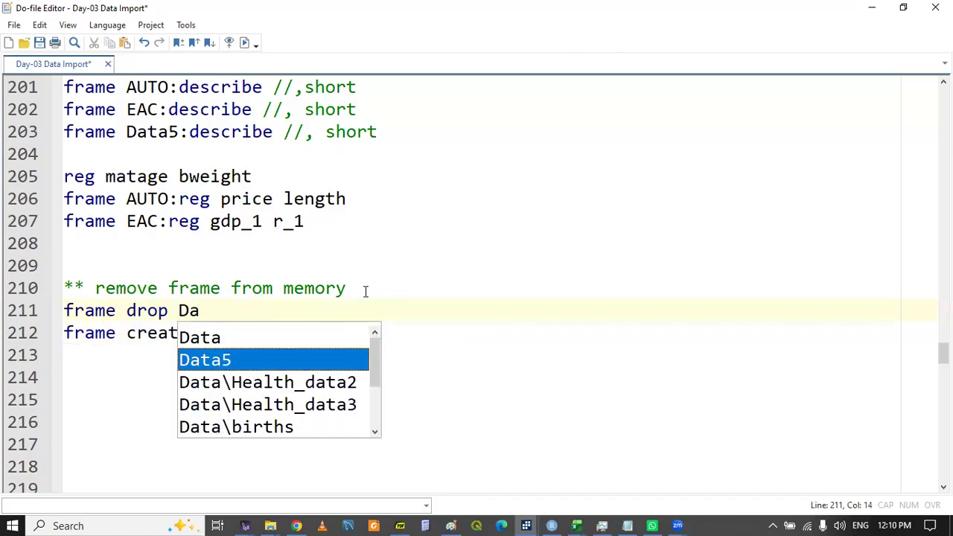
key(Return)
Run the frame drop Data5 command on line 211 to remove that frame from memory
click(82, 313)
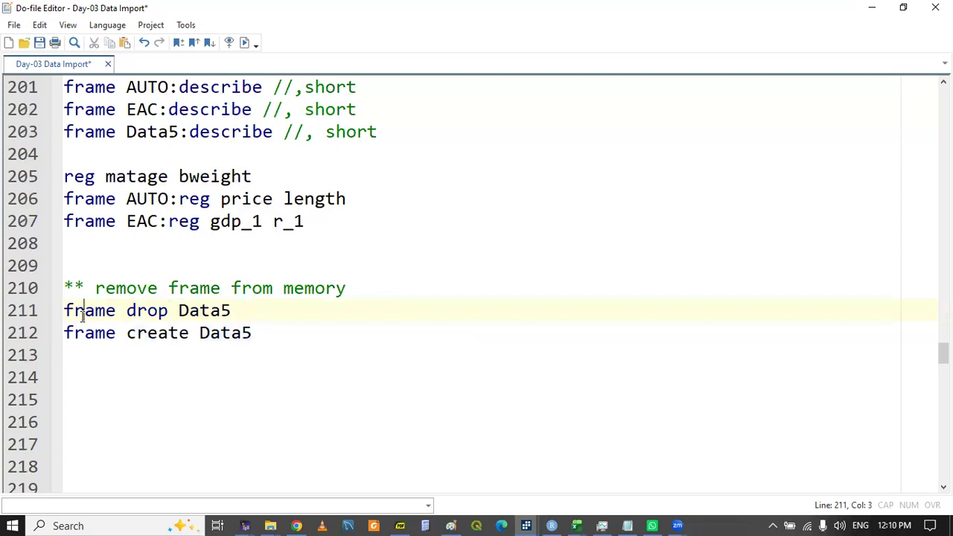
double_click(83, 312)
key(shift+End)
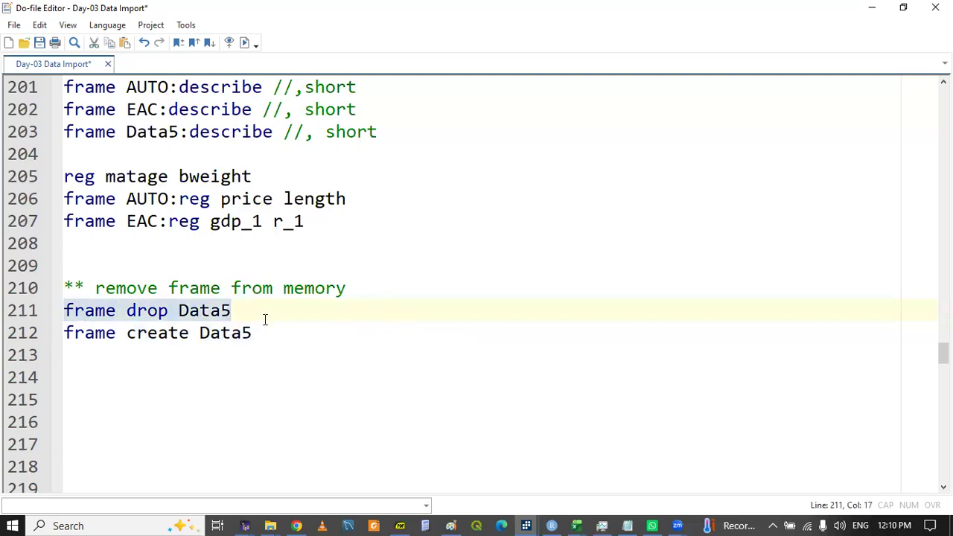
Add the command frame dir on line 212, followed by a blank line, below frame drop Data5
key(End)
key(Return)
text(fra)
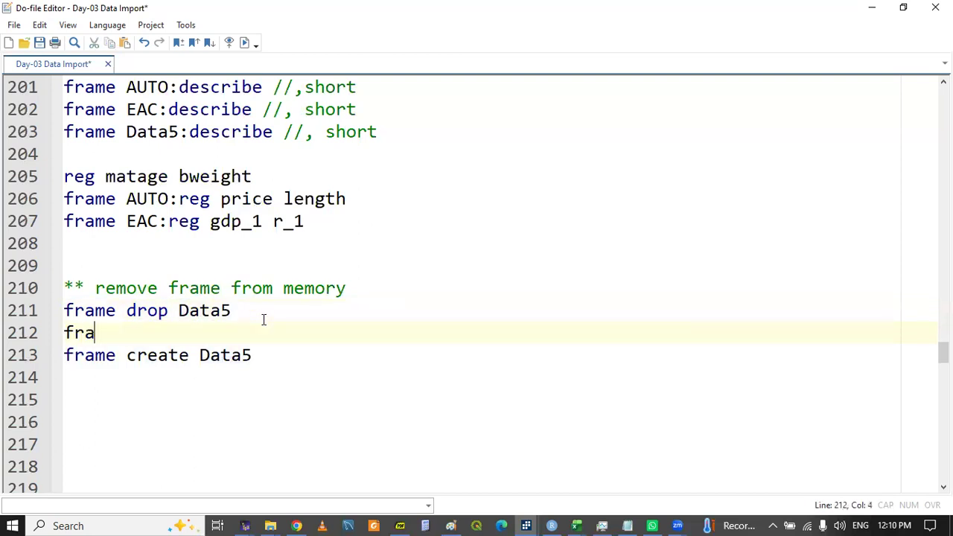
key(Down)
key(Down)
key(Down)
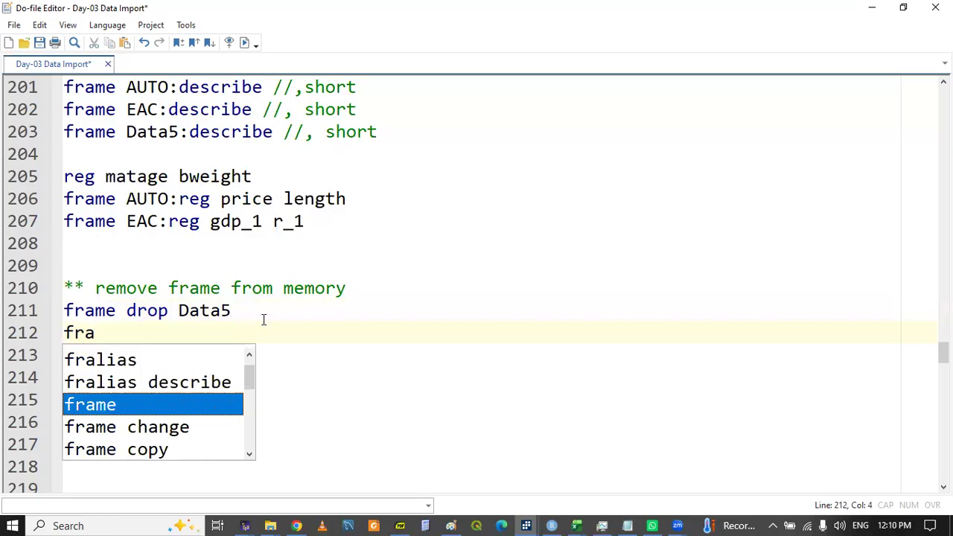
key(Return)
text(dir)
key(Return)
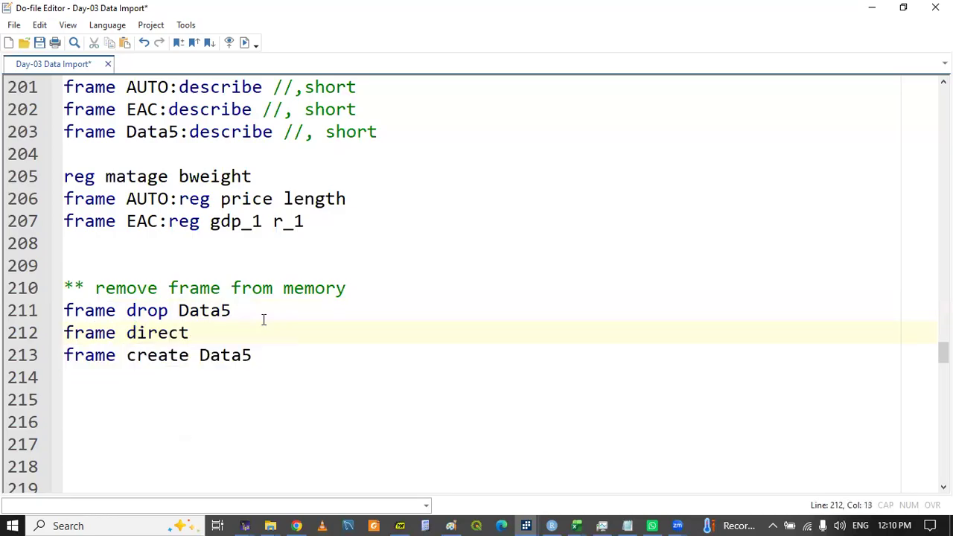
key(BackSpace)
key(BackSpace)
key(BackSpace)
key(Return)
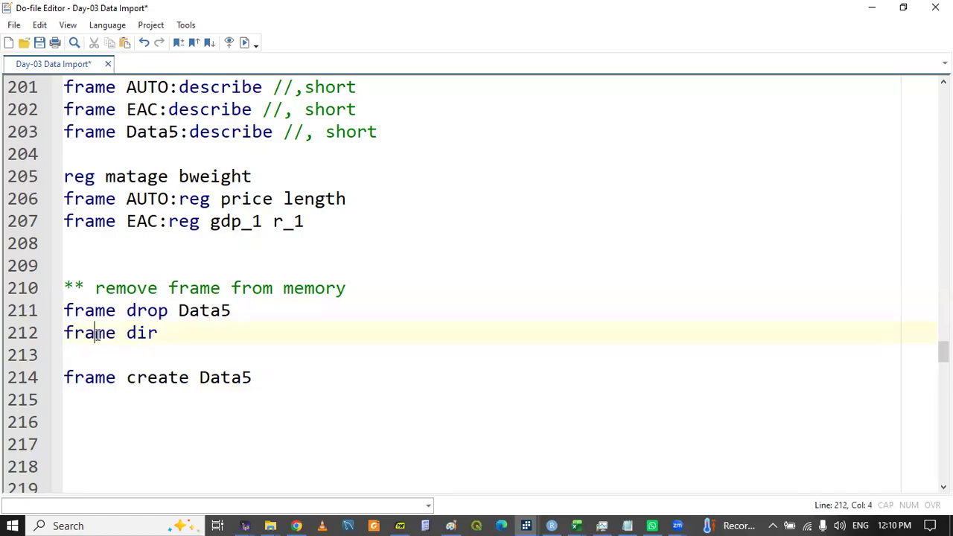
Run the frame dir command on line 212 and check the list of frames in the Stata results
double_click(95, 334)
drag(95, 334, 144, 348)
click(527, 523)
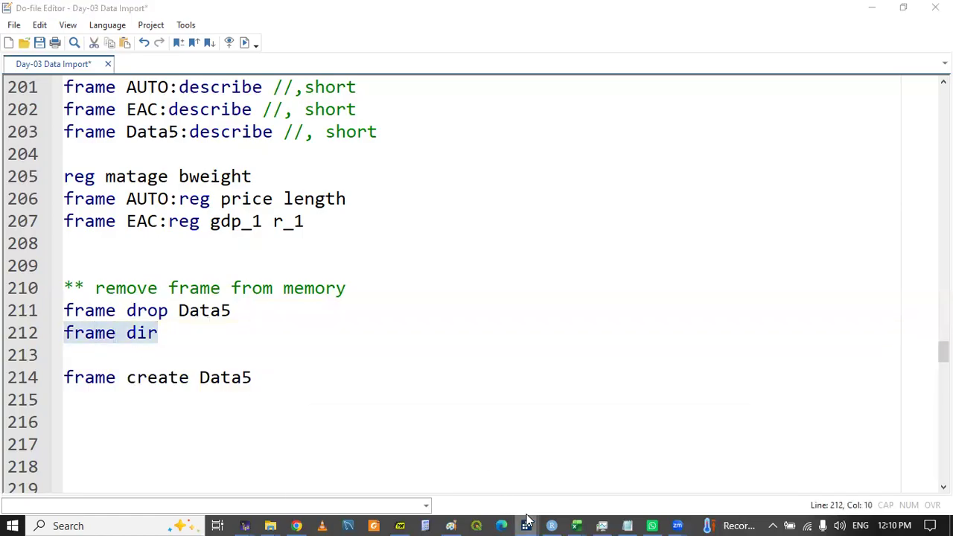
click(481, 471)
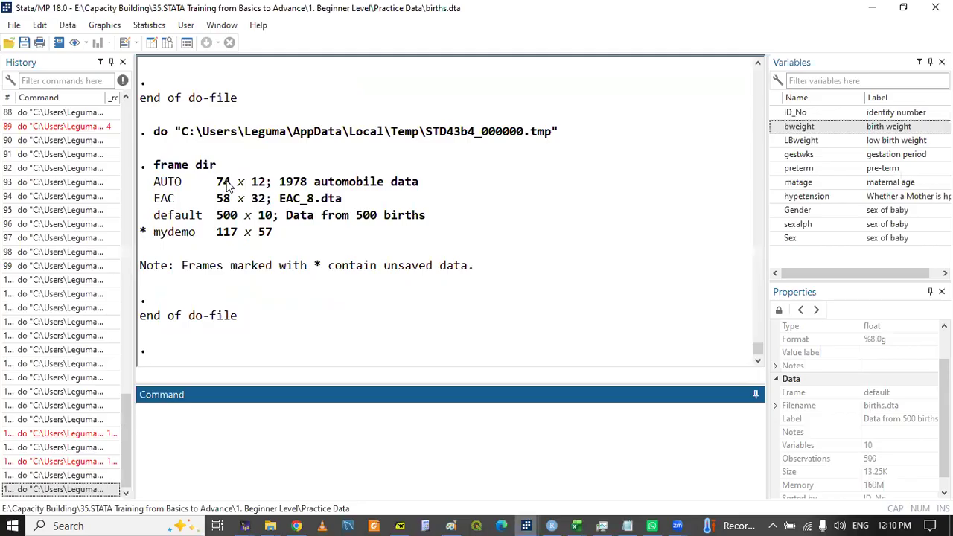
Return to the do-file and delete the frame create Data5 command from line 214
click(526, 524)
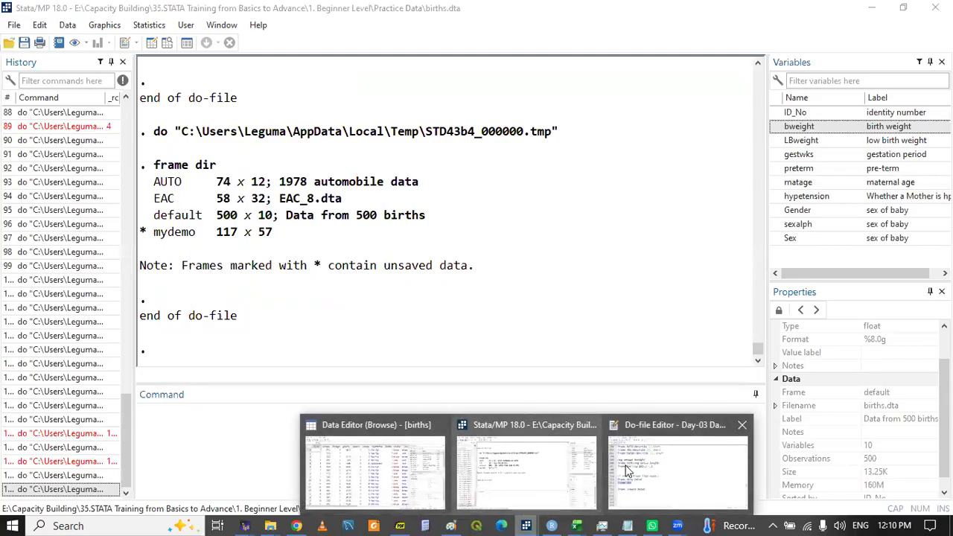
click(631, 466)
drag(66, 378, 278, 377)
key(BackSpace)
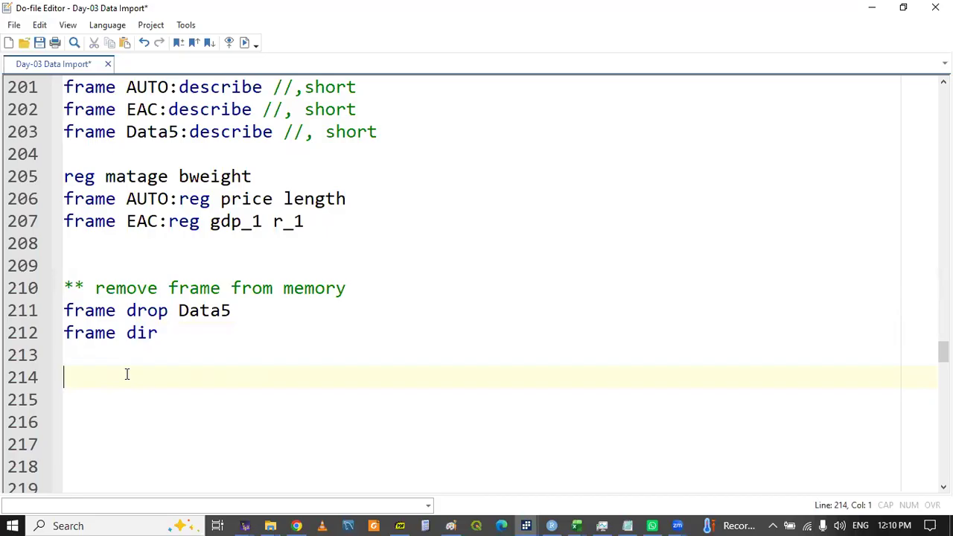
Copy the heading clear all frames from memory from slide 29 of the Stata Data Import PDF into do-file line 214 as a * comment
click(399, 523)
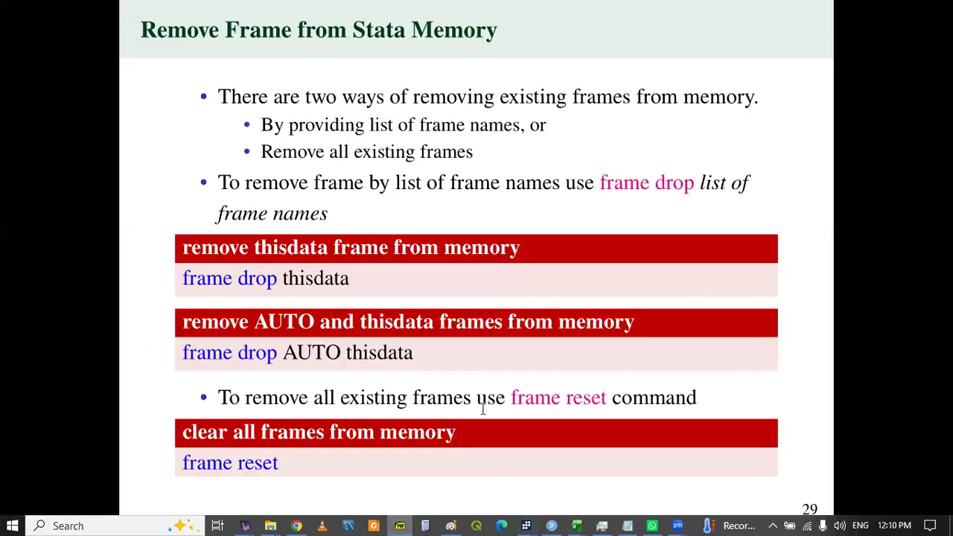
click(399, 523)
click(399, 523)
click(190, 435)
key(Escape)
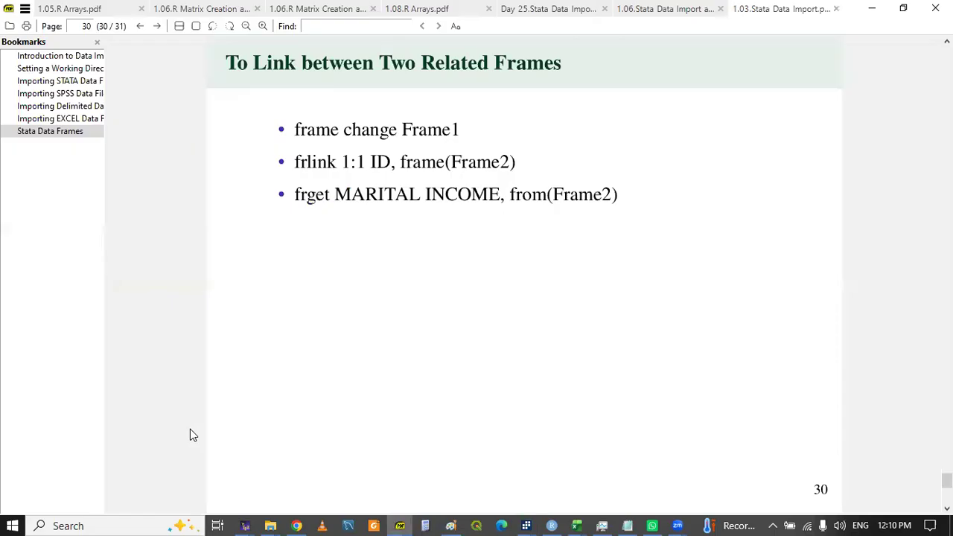
key(Left)
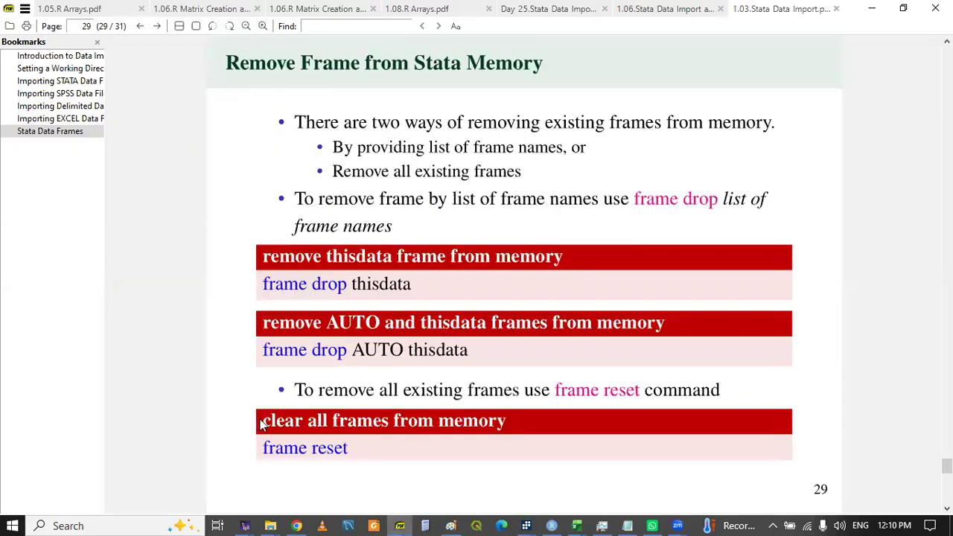
drag(720, 390, 392, 402)
drag(262, 421, 504, 421)
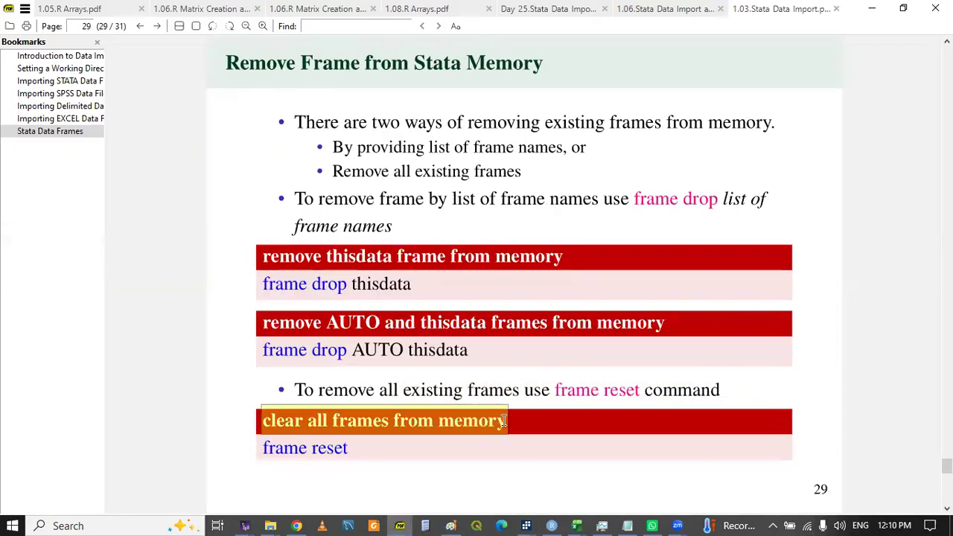
click(400, 526)
text(*)
text(clear all frames from memory)
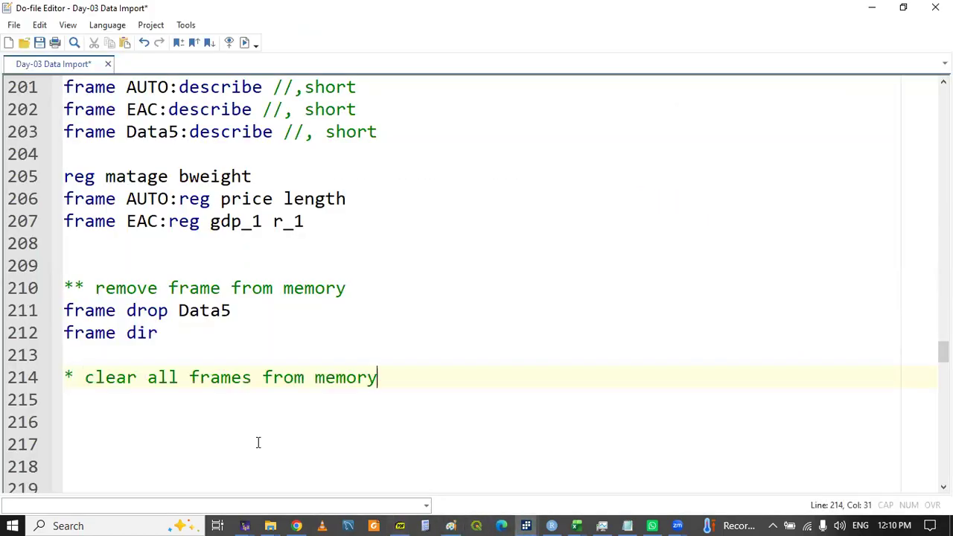
Enter the command frame resert on line 215, below the clear all frames comment
click(87, 400)
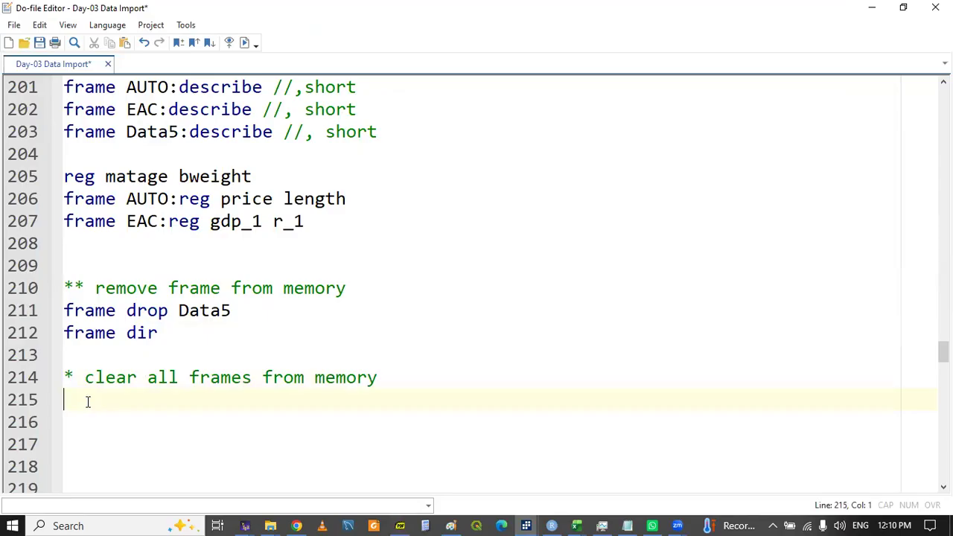
text(fra)
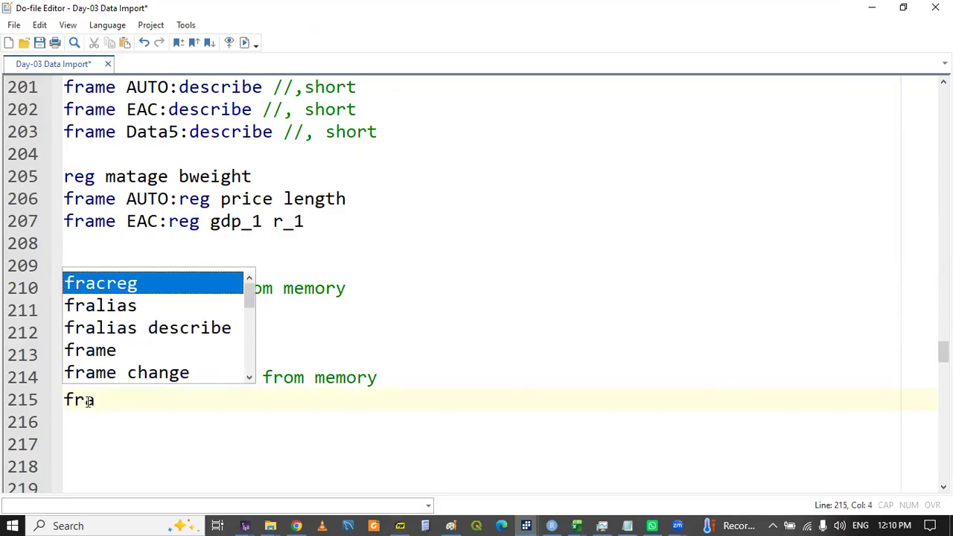
key(Down)
key(Down)
key(Down)
key(Return)
text(res)
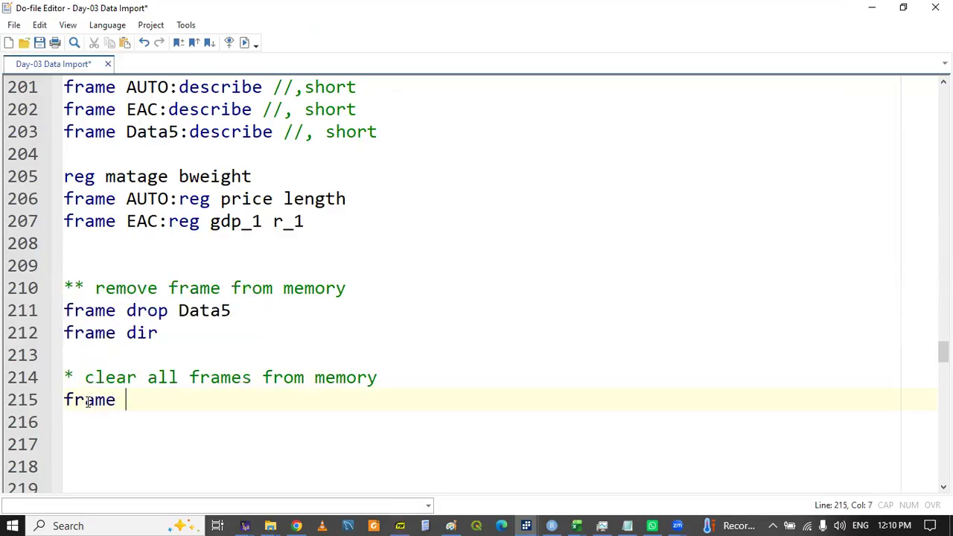
text(ert)
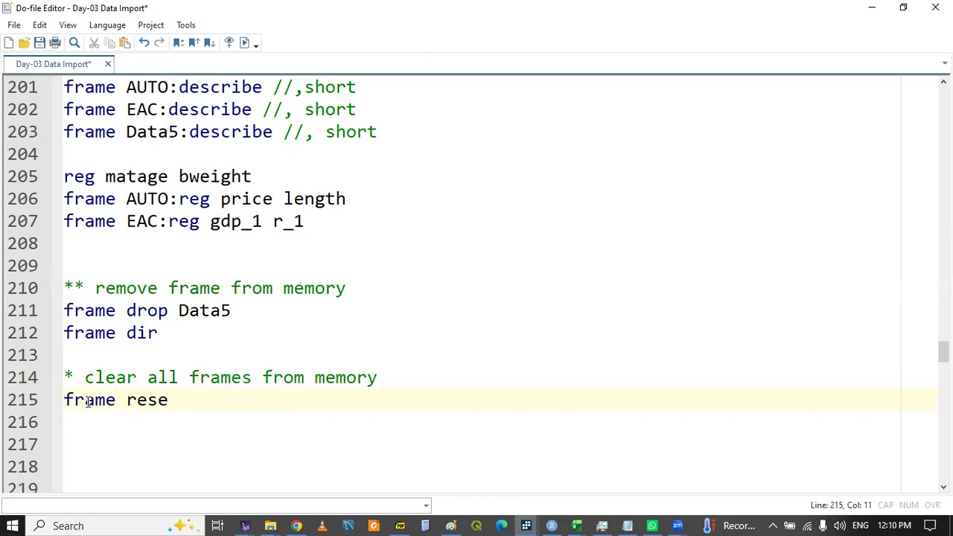
key(Return)
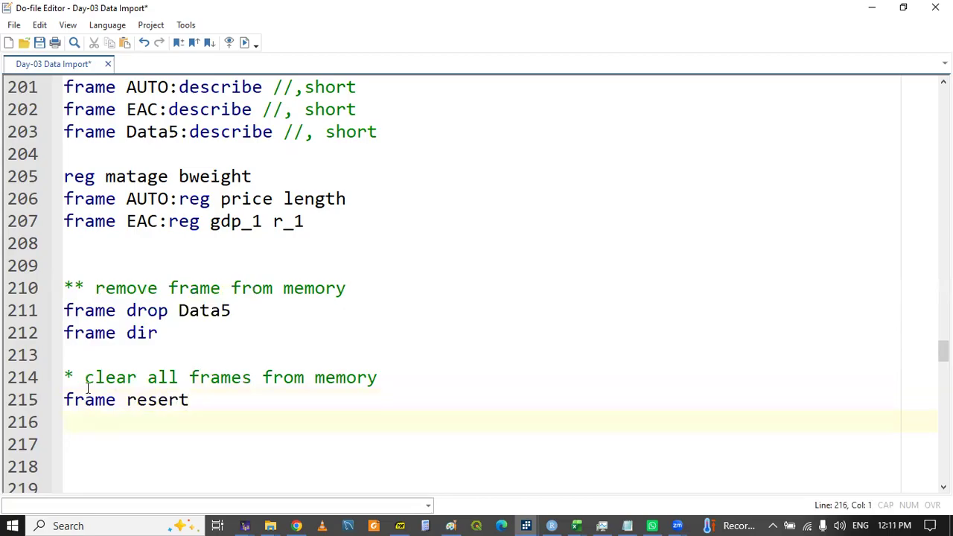
Copy the frame dir command from line 212 to line 216
click(64, 333)
drag(65, 333, 160, 336)
key(ctrl+c)
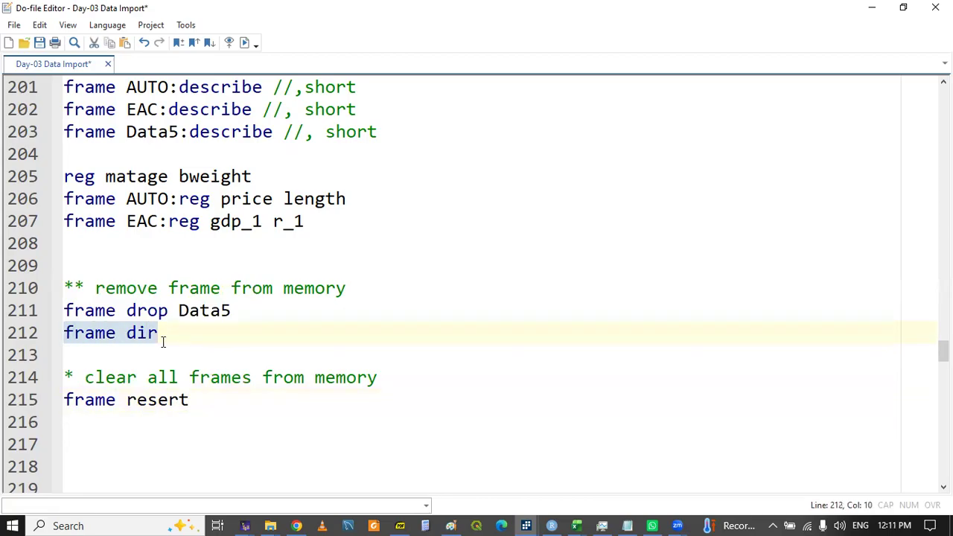
click(107, 422)
key(ctrl+v)
Try to run the frame resert and frame dir commands on lines 215 and 216 and check the Stata results
drag(97, 400, 113, 425)
key(ctrl+d)
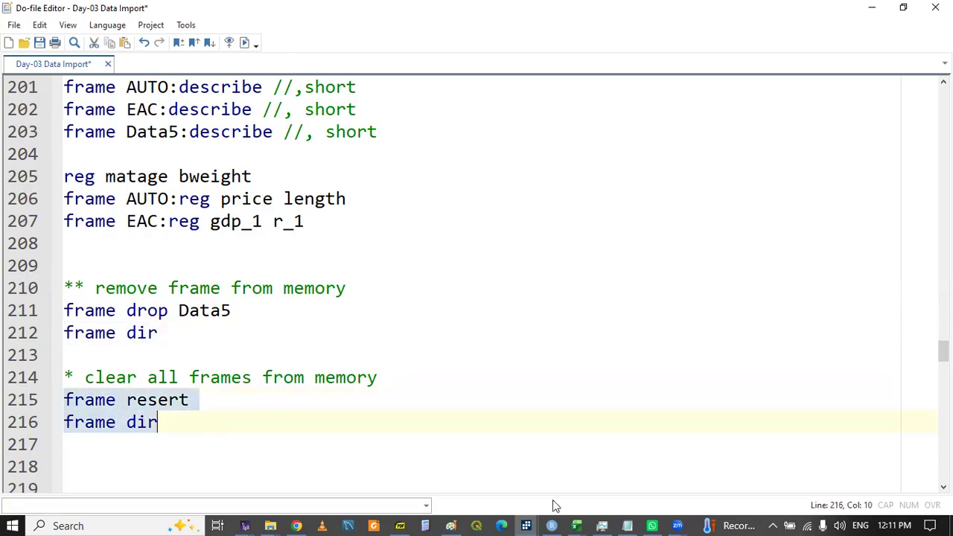
click(527, 524)
click(486, 467)
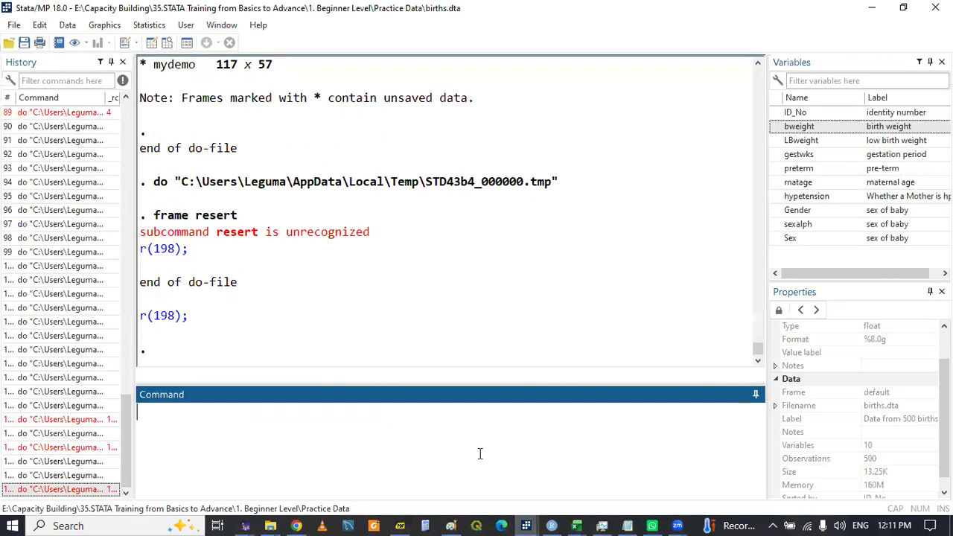
Glance at the Stata Data Import PDF and correct the command on line 215 of the do-file to frame reset
click(399, 526)
click(400, 524)
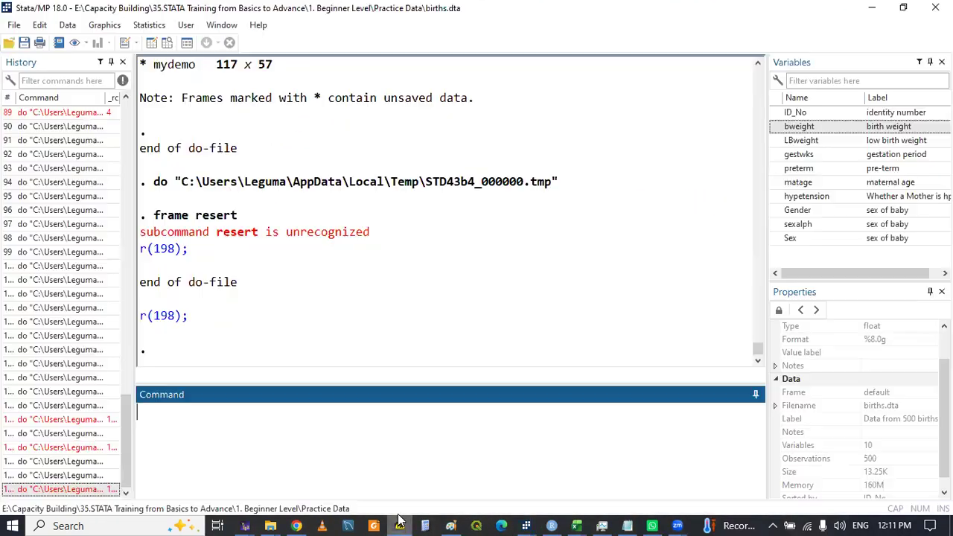
mouse_move(526, 521)
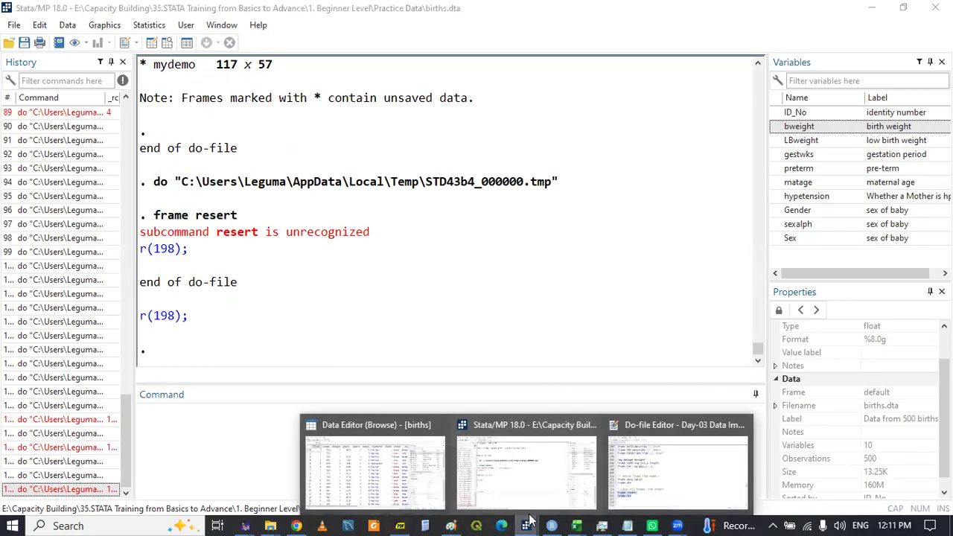
click(633, 476)
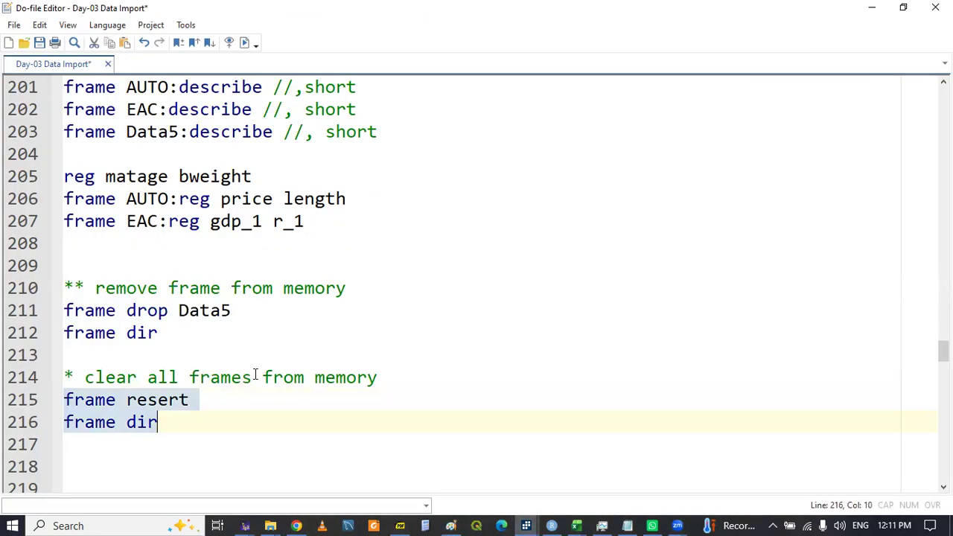
click(175, 402)
key(BackSpace)
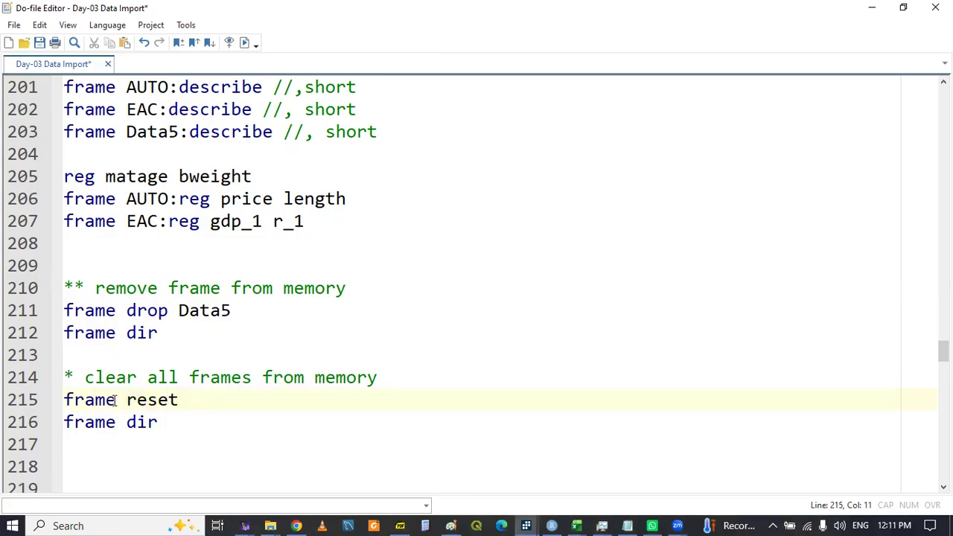
Run the frame reset and frame dir commands on lines 215 and 216 and check the Stata results
drag(104, 402, 113, 431)
key(ctrl+d)
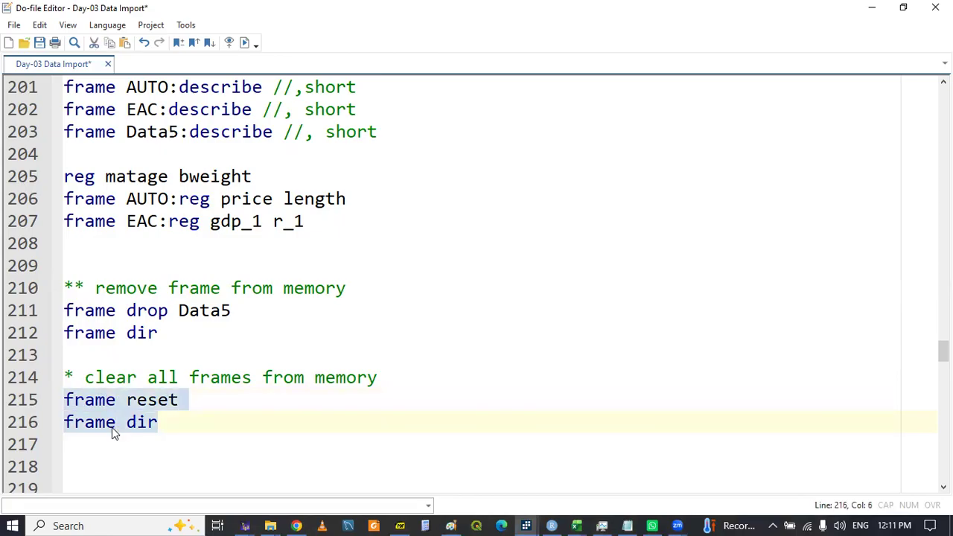
mouse_move(526, 519)
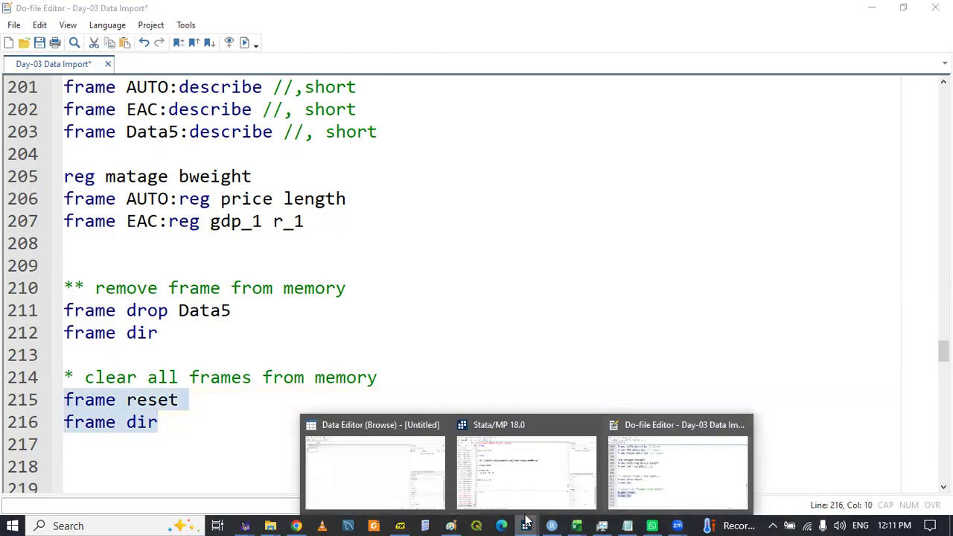
click(506, 471)
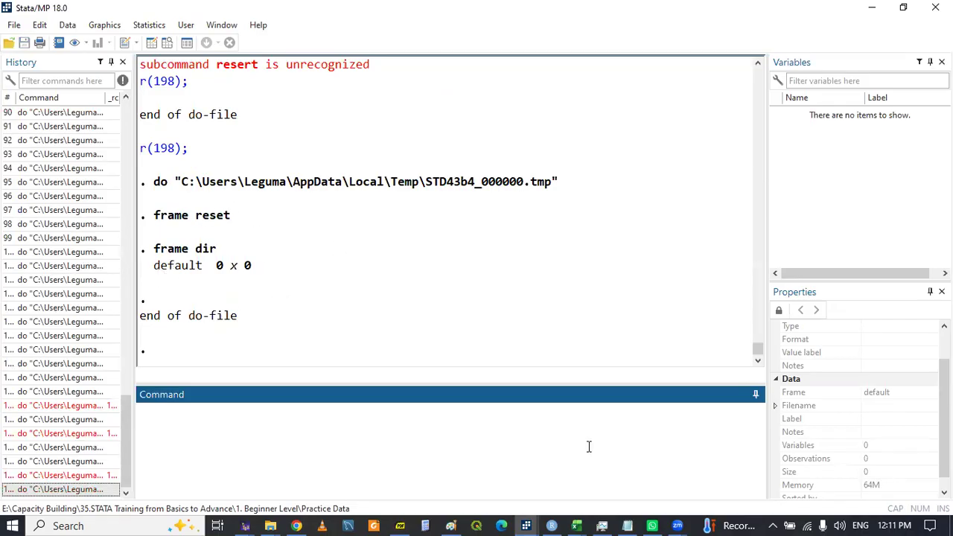
mouse_move(525, 518)
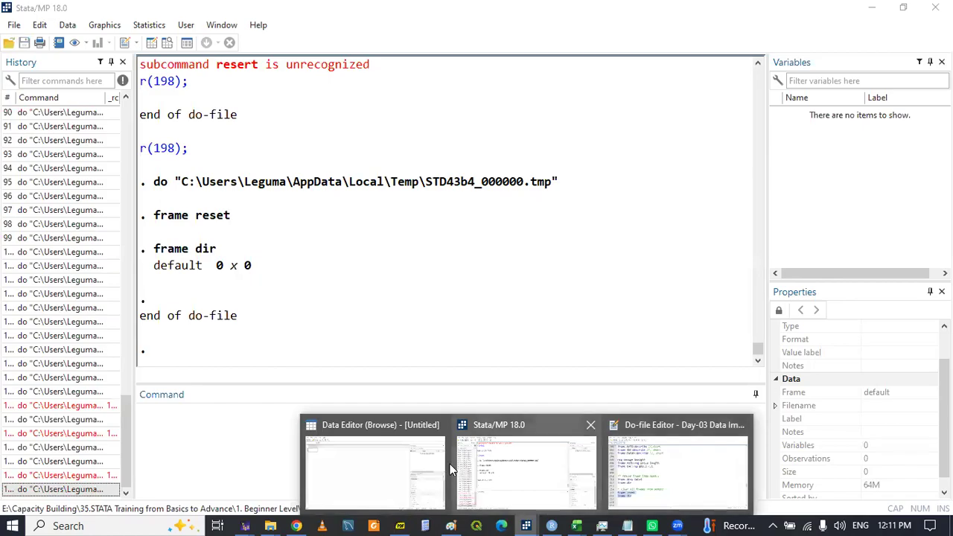
Check the empty dataset in the Data Editor and read the Stata Data Import PDF slides on removing and linking frames
click(367, 455)
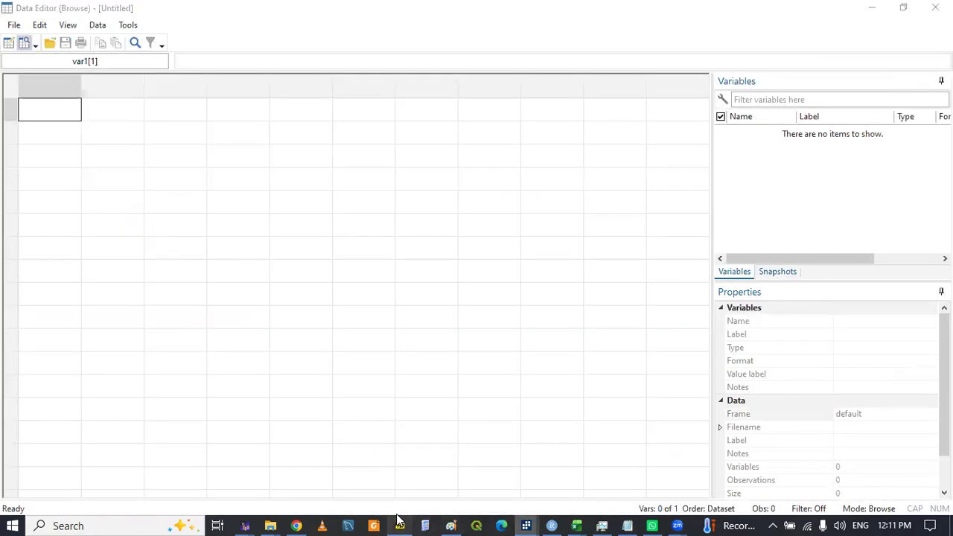
click(399, 523)
click(609, 502)
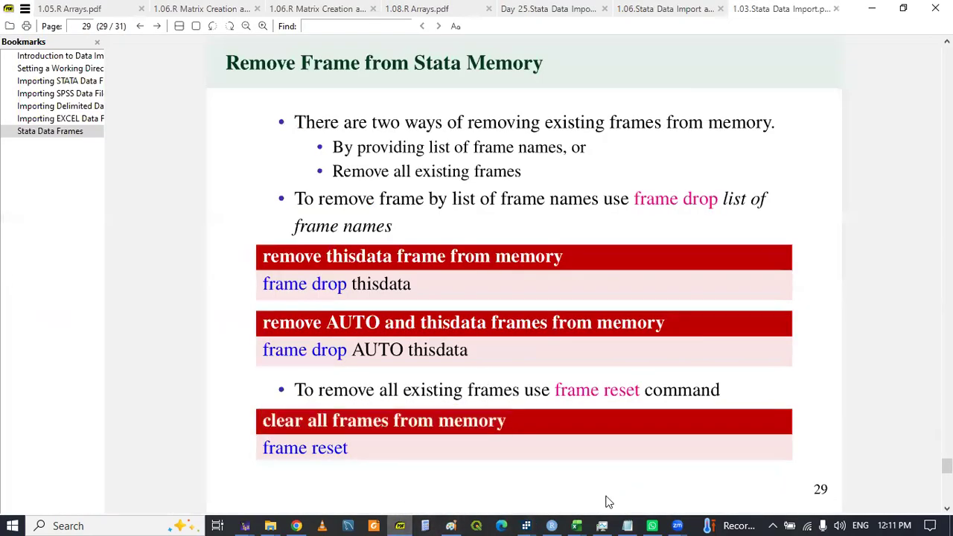
scroll(607, 502, down, 1)
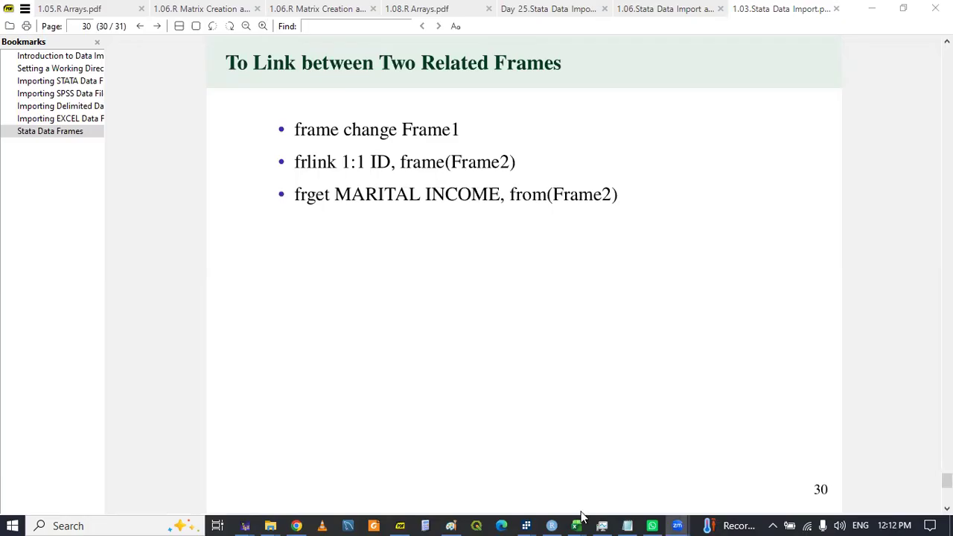
Return to the Day-03 Data Import do-file and review its frame commands from memory clearing back up to the Frames creation section
mouse_move(527, 521)
click(669, 447)
click(779, 370)
scroll(476, 287, down, 1)
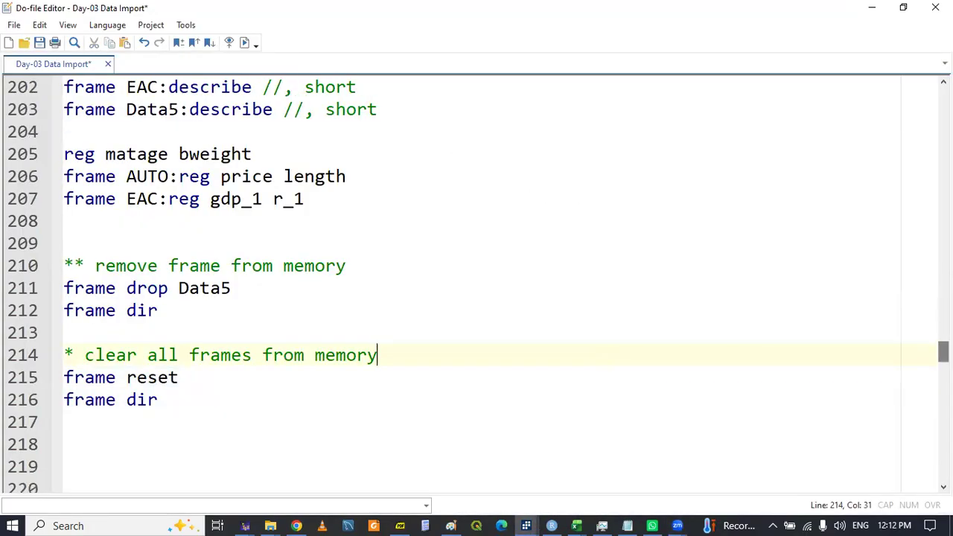
scroll(476, 286, up, 6)
scroll(477, 286, up, 6)
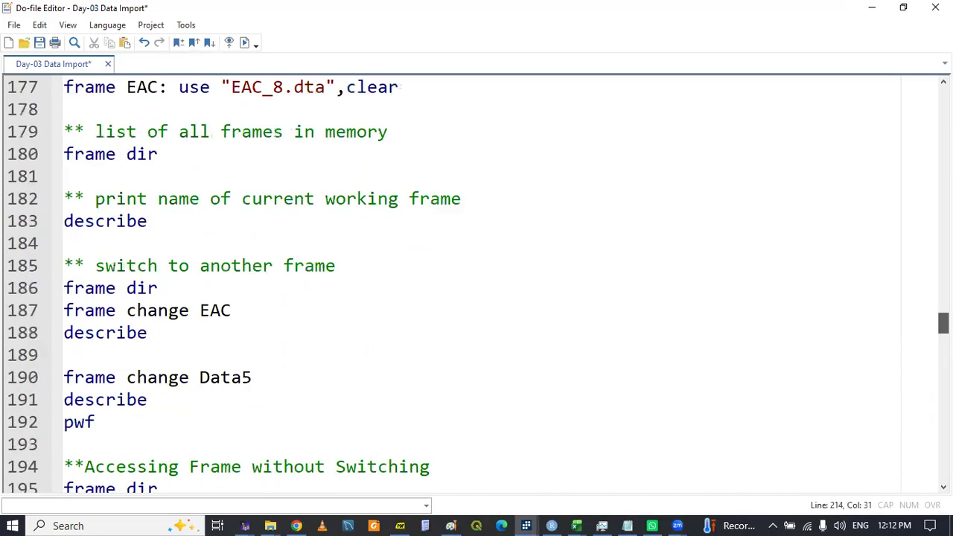
scroll(476, 287, up, 3)
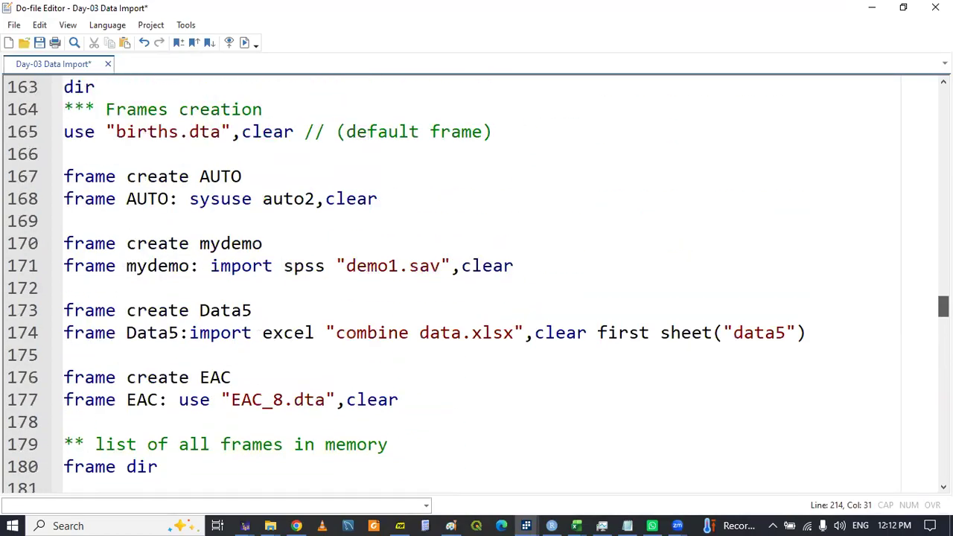
scroll(520, 129, up, 3)
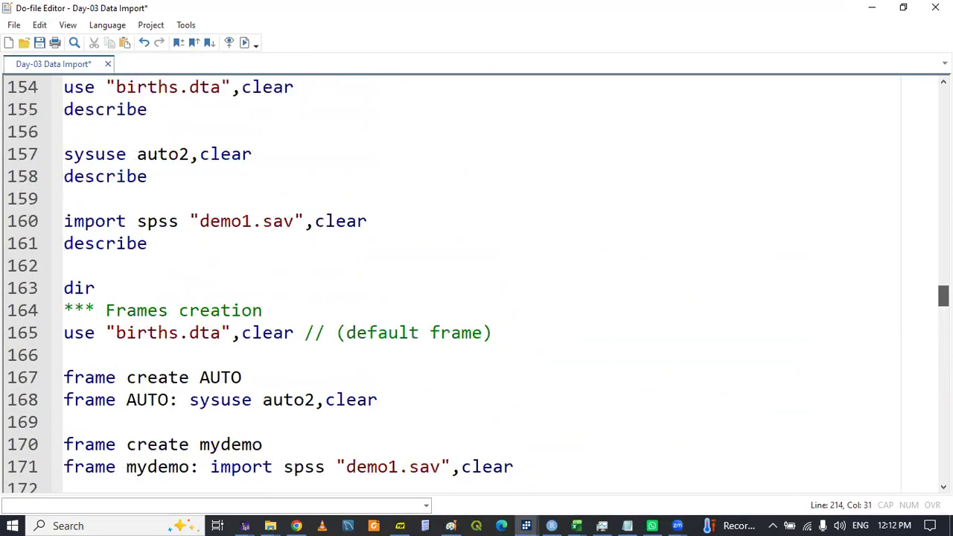